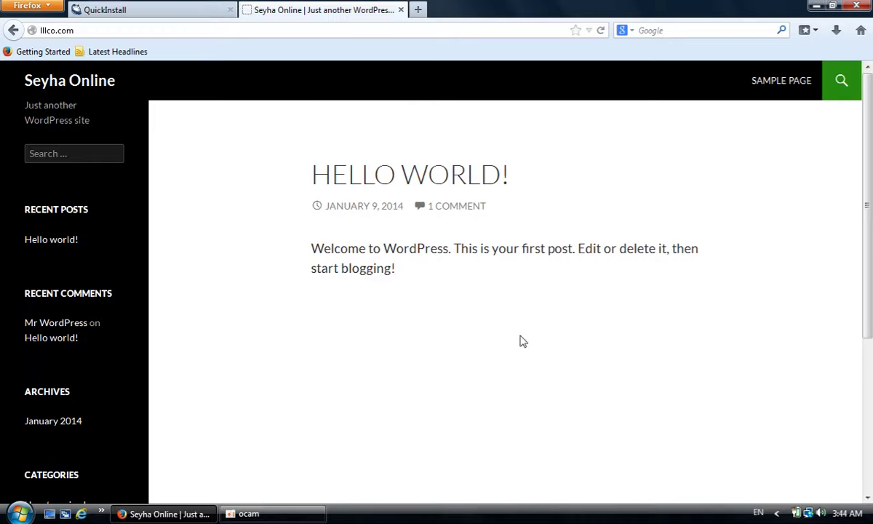
- Open the site's WordPress admin login page at lllco.com/wp-admin/
{"action": "scroll", "coordinate": [521, 317], "scroll_direction": "down", "scroll_amount": 3}
{"action": "scroll", "coordinate": [521, 318], "scroll_direction": "up", "scroll_amount": 3}
{"action": "left_click", "coordinate": [108, 31]}
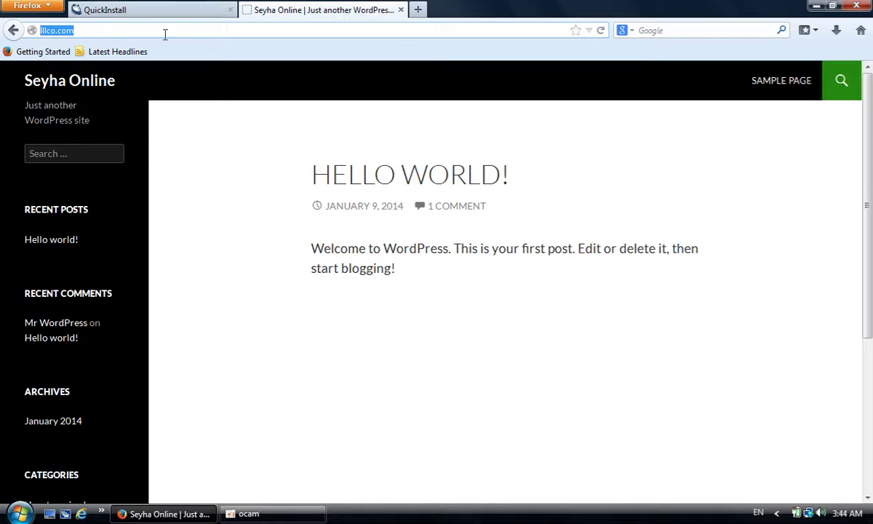
{"action": "left_click", "coordinate": [135, 33]}
{"action": "type", "text": "s"}
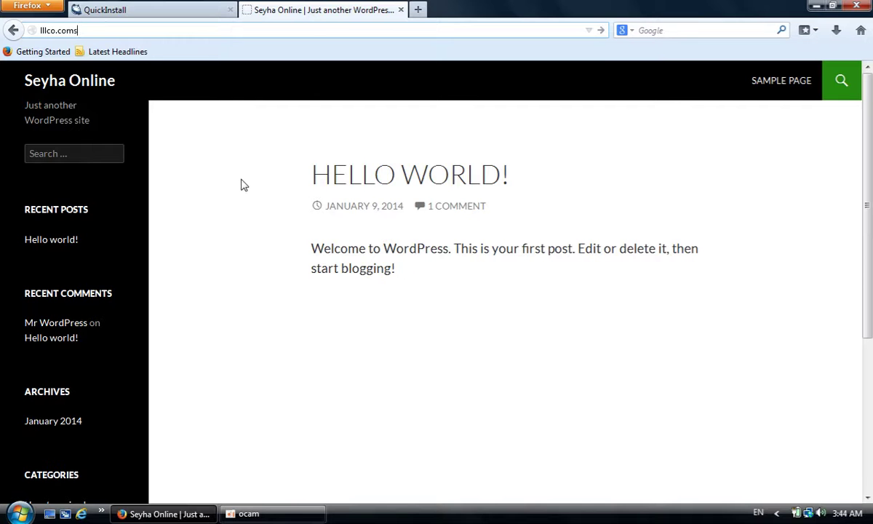
{"action": "key", "text": "Return"}
{"action": "left_click", "coordinate": [126, 30]}
{"action": "left_click", "coordinate": [126, 30]}
{"action": "type", "text": "/"}
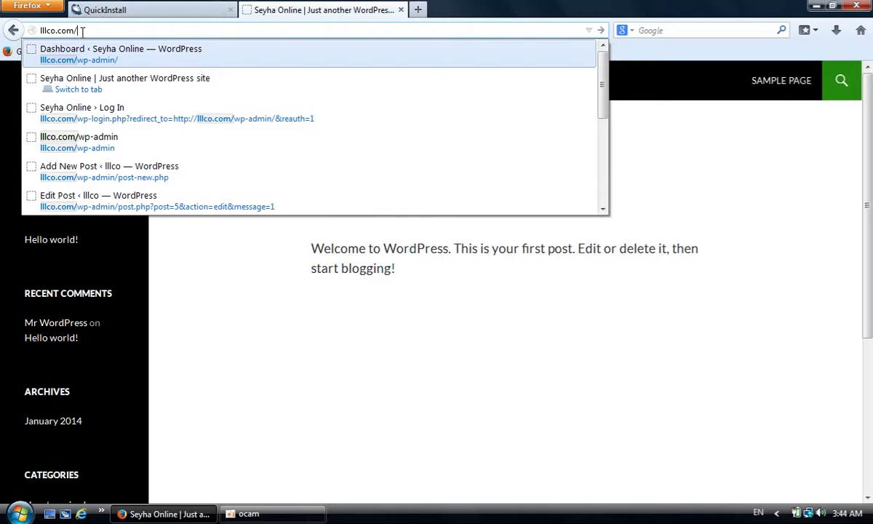
{"action": "type", "text": "wp-"}
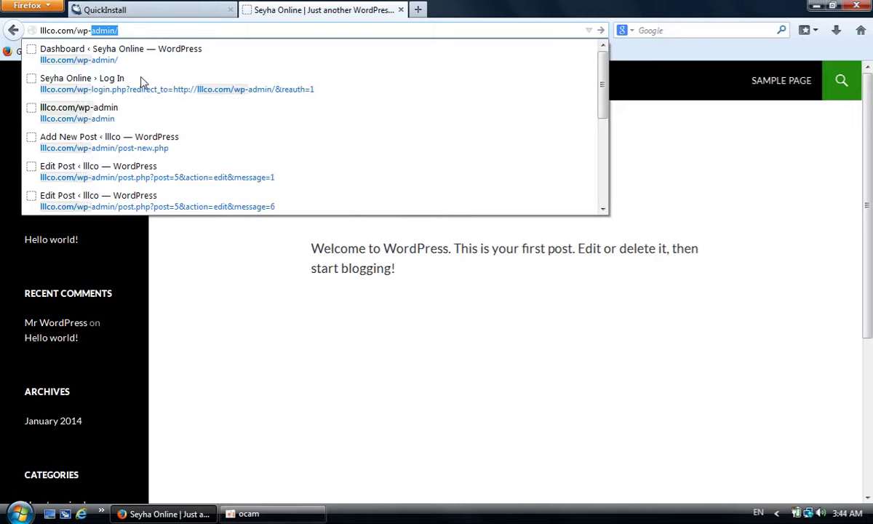
{"action": "key", "text": "Return"}
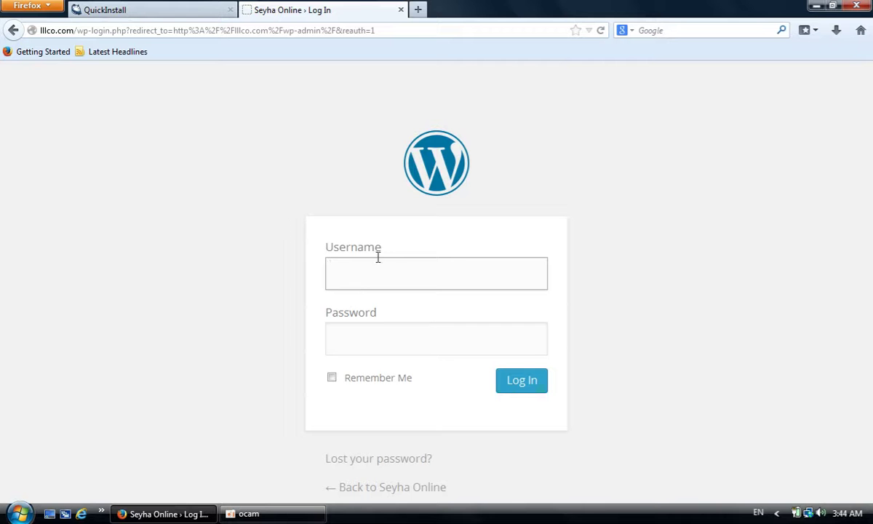
- Log in as admin with the password copied from the QuickInstall page, and dismiss the browser's offer to remember it
{"action": "type", "text": "a"}
{"action": "left_click", "coordinate": [396, 296]}
{"action": "left_click", "coordinate": [398, 345]}
{"action": "left_click", "coordinate": [172, 13]}
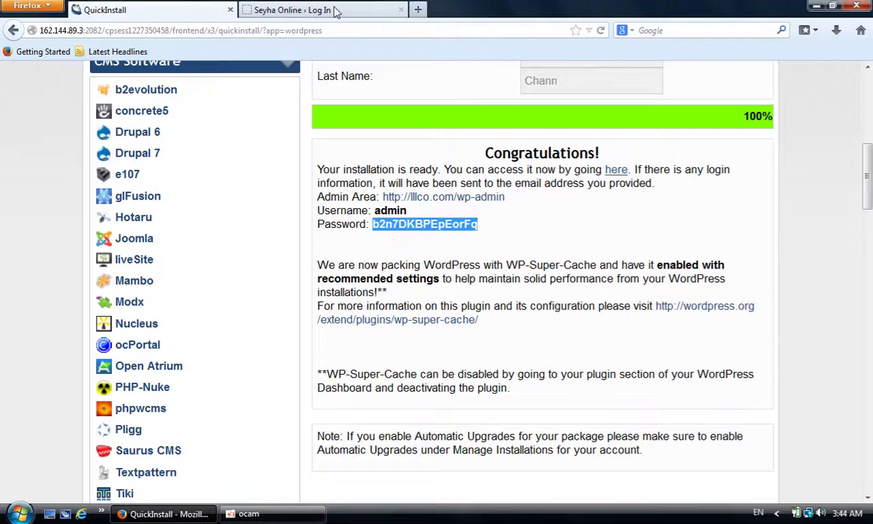
{"action": "left_click", "coordinate": [371, 6]}
{"action": "left_click", "coordinate": [370, 354]}
{"action": "key", "text": "ctrl+v"}
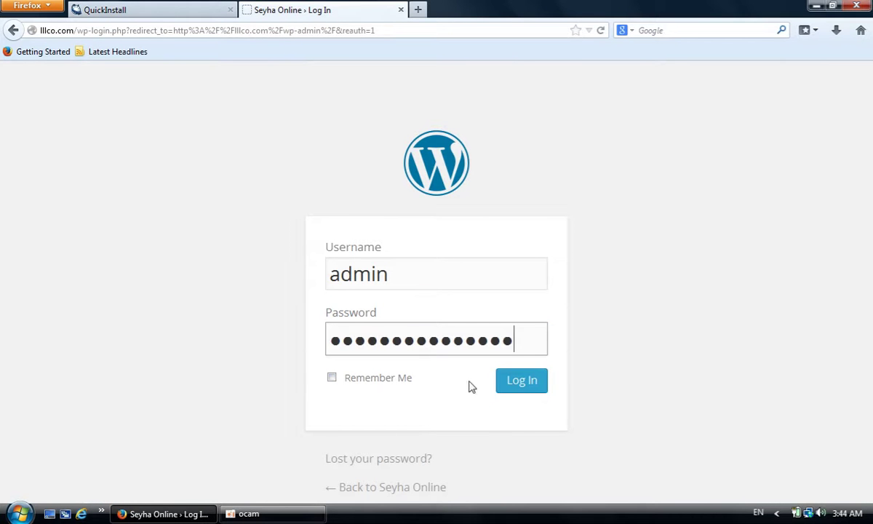
{"action": "left_click", "coordinate": [519, 383]}
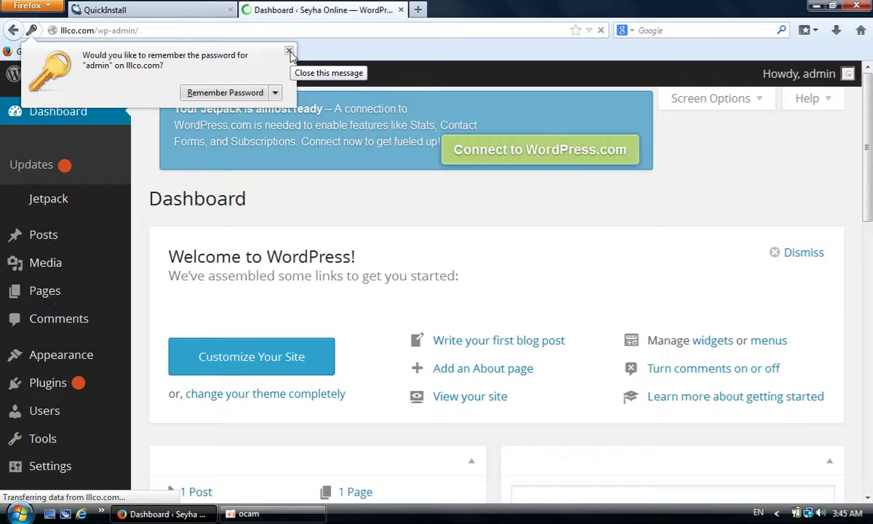
{"action": "left_click", "coordinate": [288, 53]}
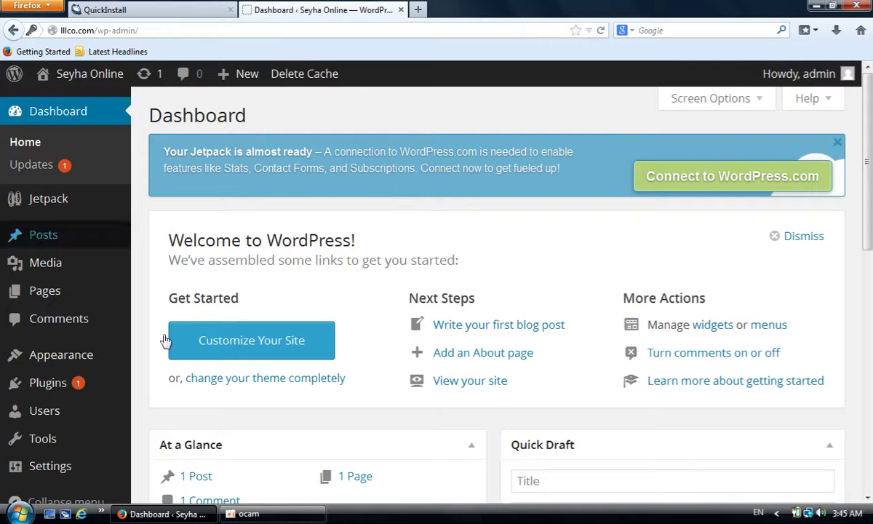
- View the public site and its "Hello world!" post, then return to the dashboard and look it over
{"action": "left_click", "coordinate": [91, 76]}
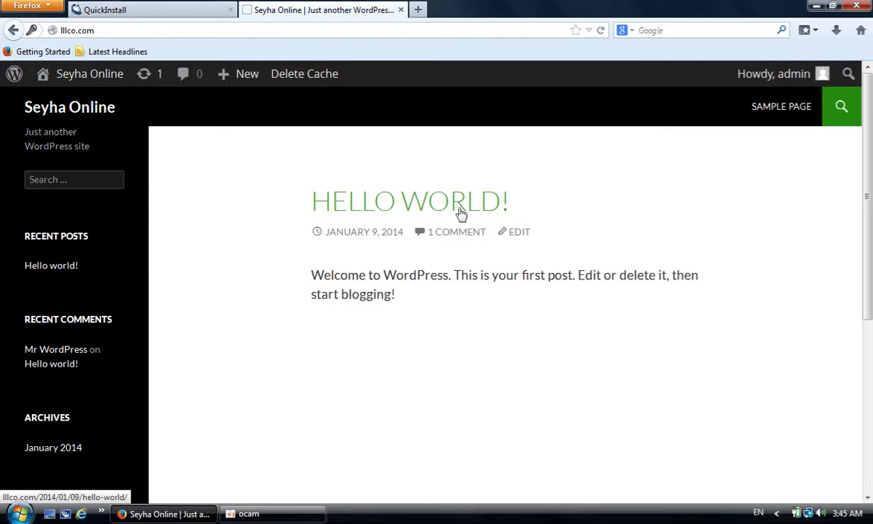
{"action": "left_click", "coordinate": [421, 203]}
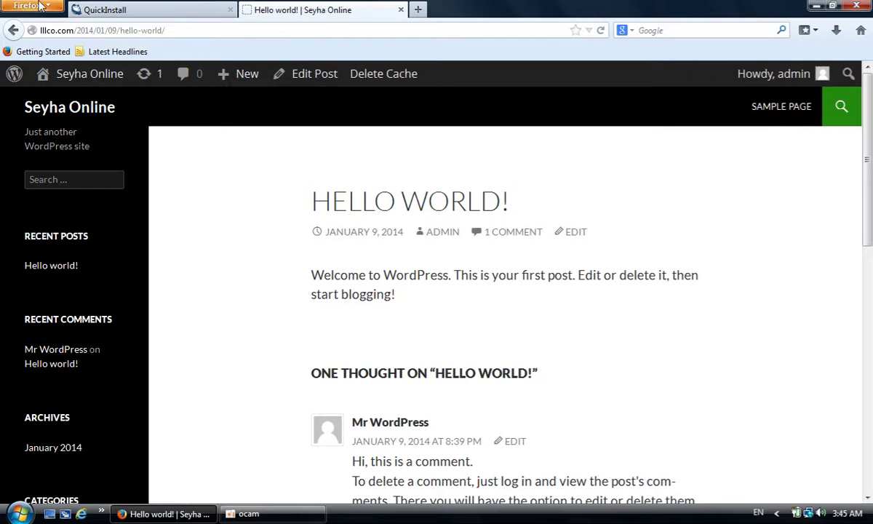
{"action": "left_click", "coordinate": [13, 30]}
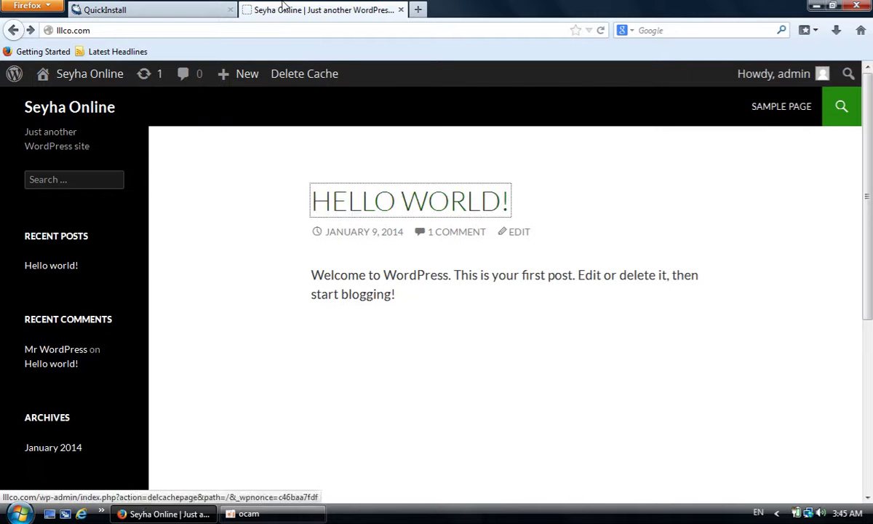
{"action": "left_click", "coordinate": [78, 78]}
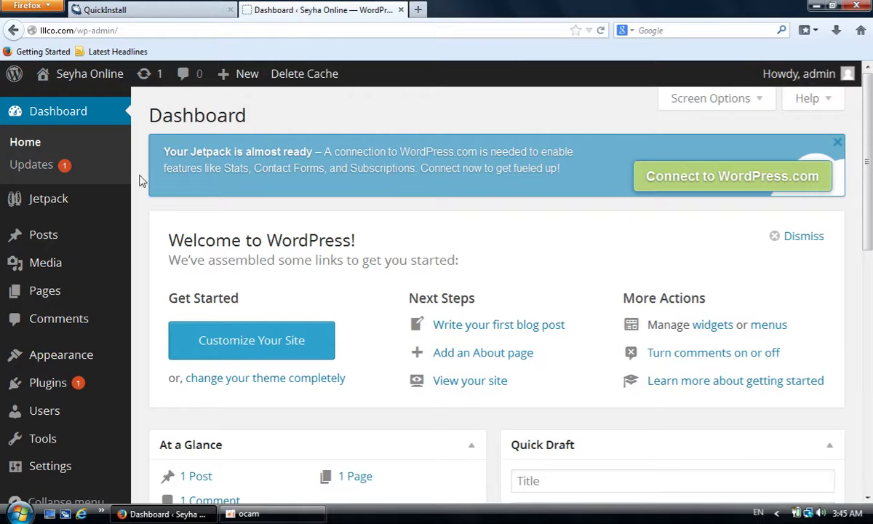
{"action": "scroll", "coordinate": [182, 320], "scroll_direction": "down", "scroll_amount": 5}
{"action": "scroll", "coordinate": [189, 291], "scroll_direction": "up", "scroll_amount": 5}
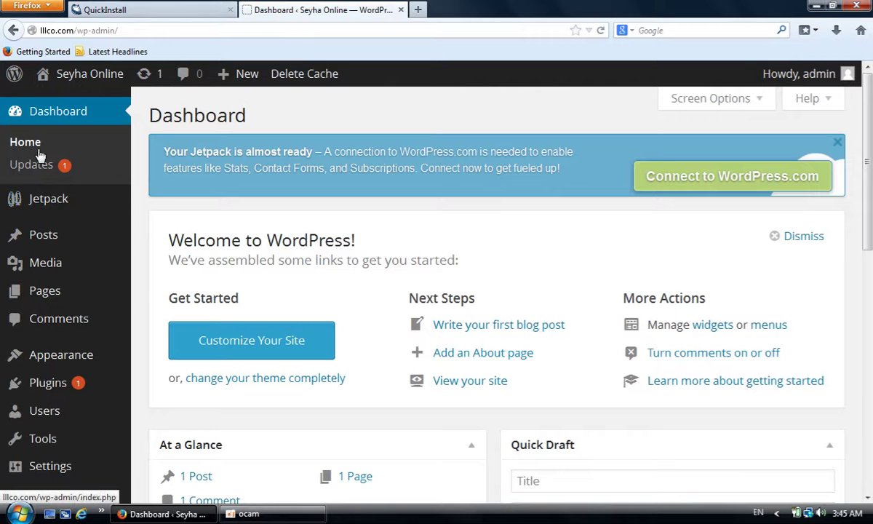
- Move the default "Hello world!" post and the "Sample Page" page to the Trash
{"action": "left_click", "coordinate": [64, 237]}
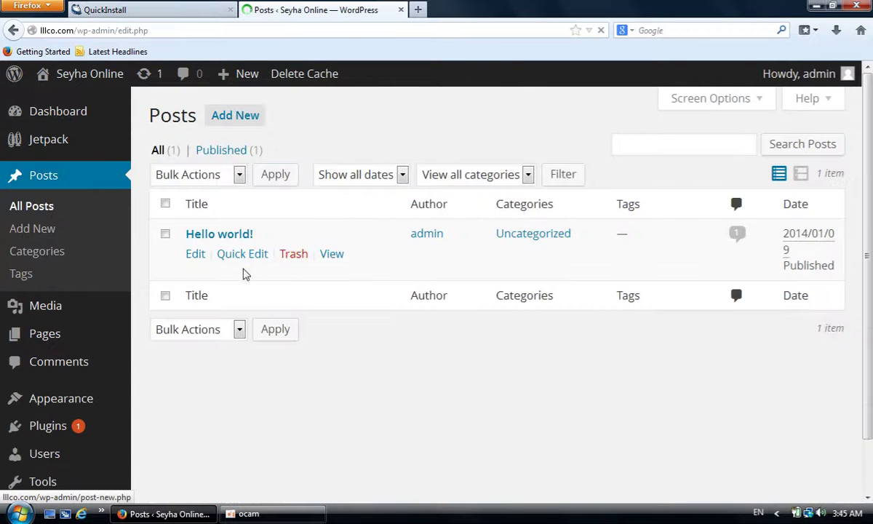
{"action": "left_click", "coordinate": [294, 259]}
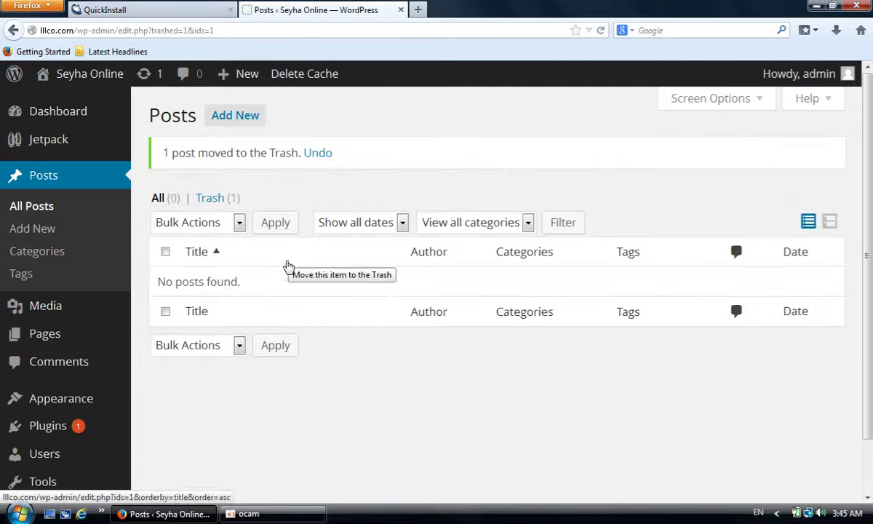
{"action": "left_click", "coordinate": [76, 337]}
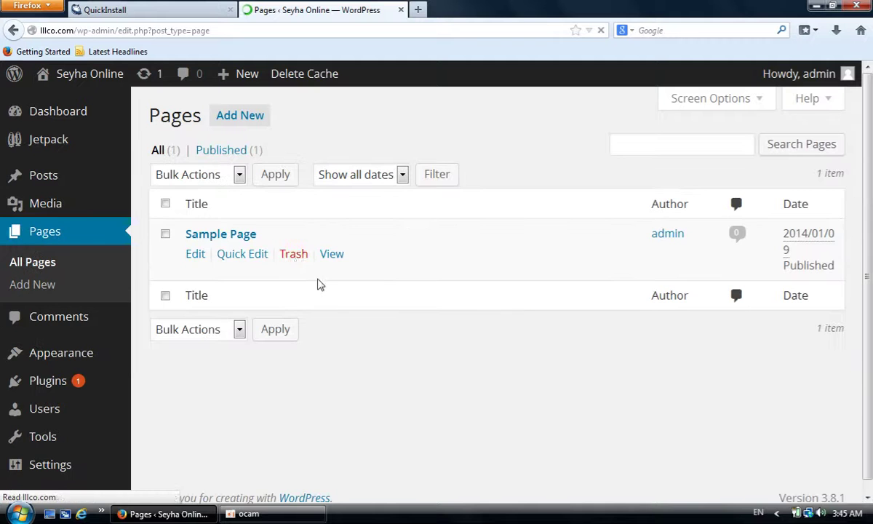
{"action": "left_click", "coordinate": [296, 256]}
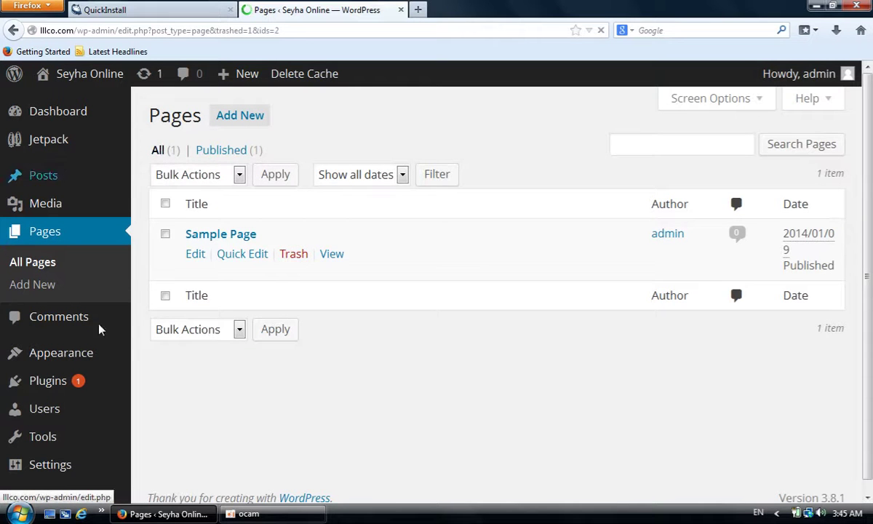
- Open the General Settings and change the Site Title to "LLL Co"
{"action": "scroll", "coordinate": [282, 314], "scroll_direction": "down", "scroll_amount": 1}
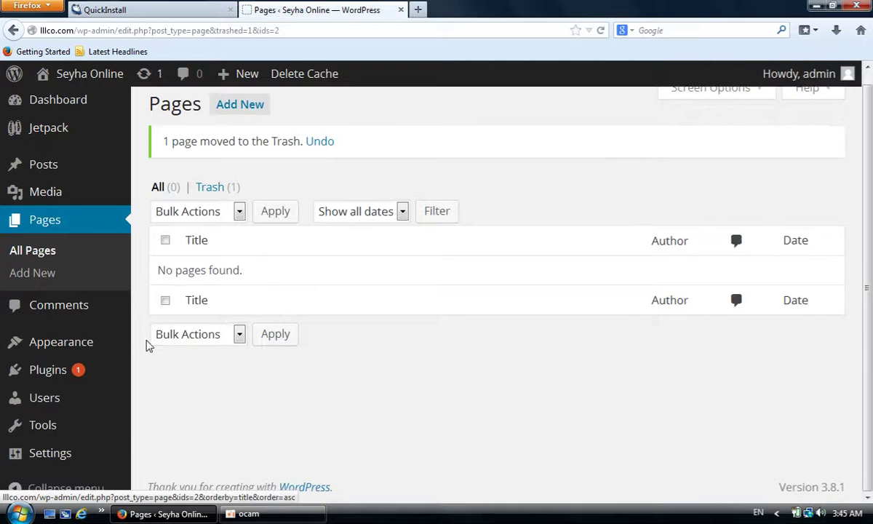
{"action": "mouse_move", "coordinate": [106, 349]}
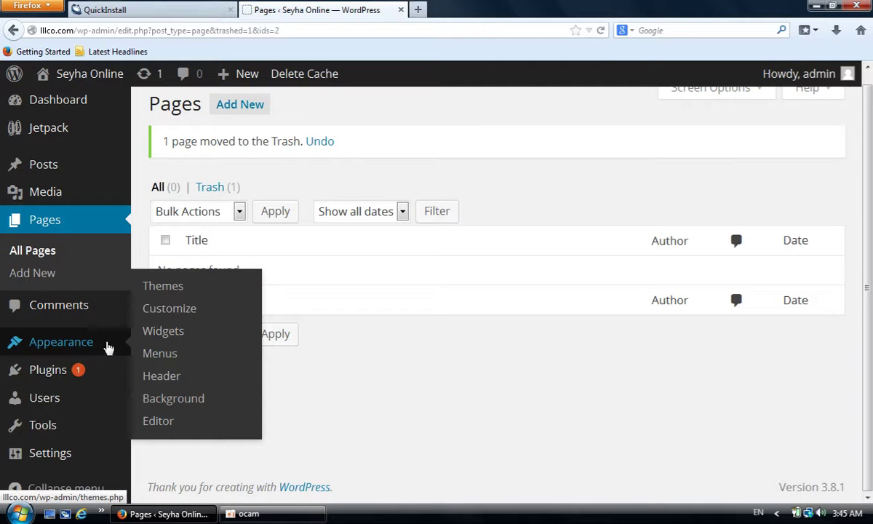
{"action": "mouse_move", "coordinate": [79, 457]}
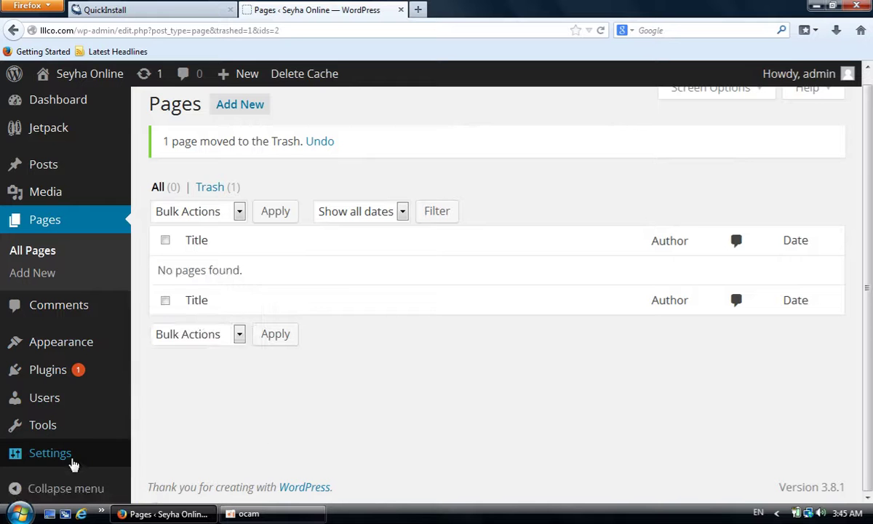
{"action": "left_click", "coordinate": [186, 287]}
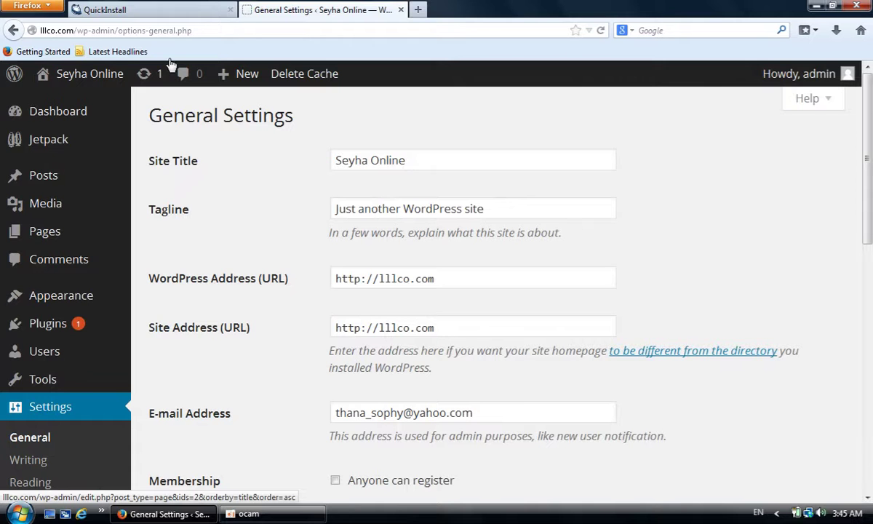
{"action": "left_click", "coordinate": [439, 168]}
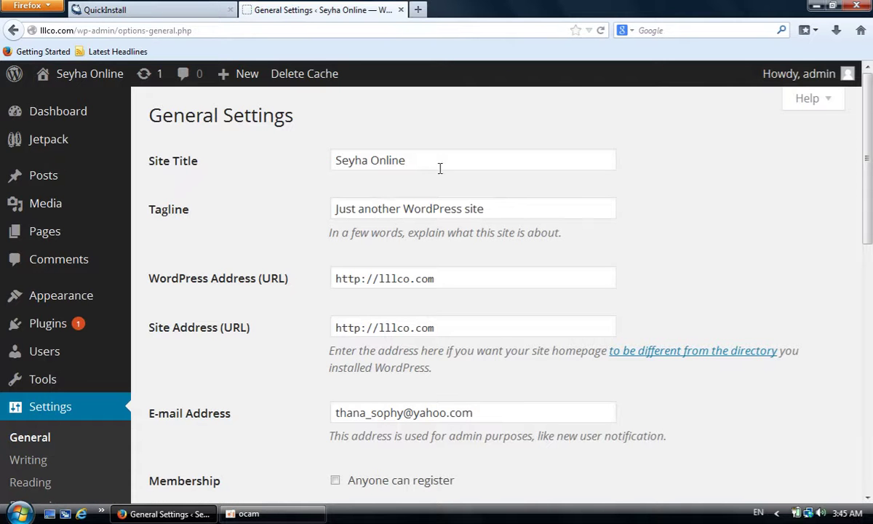
{"action": "left_click_drag", "start_coordinate": [413, 162], "coordinate": [256, 156]}
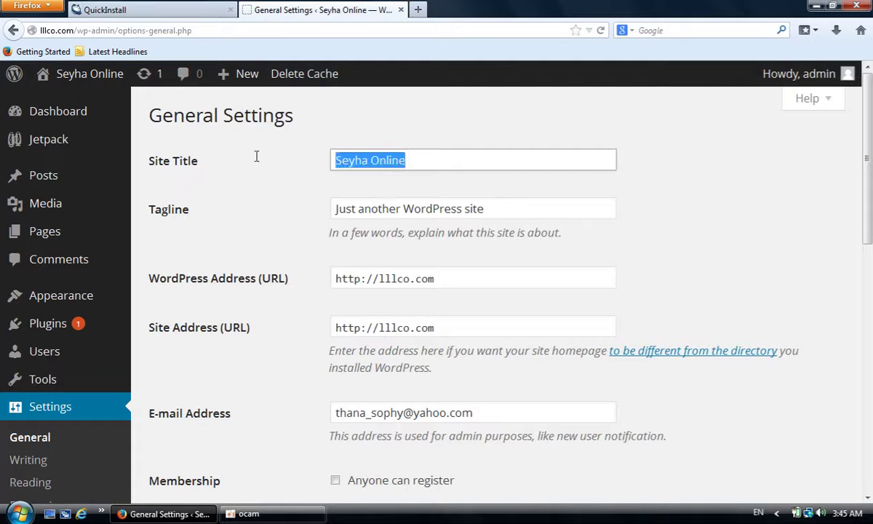
{"action": "type", "text": "Khmer E"}
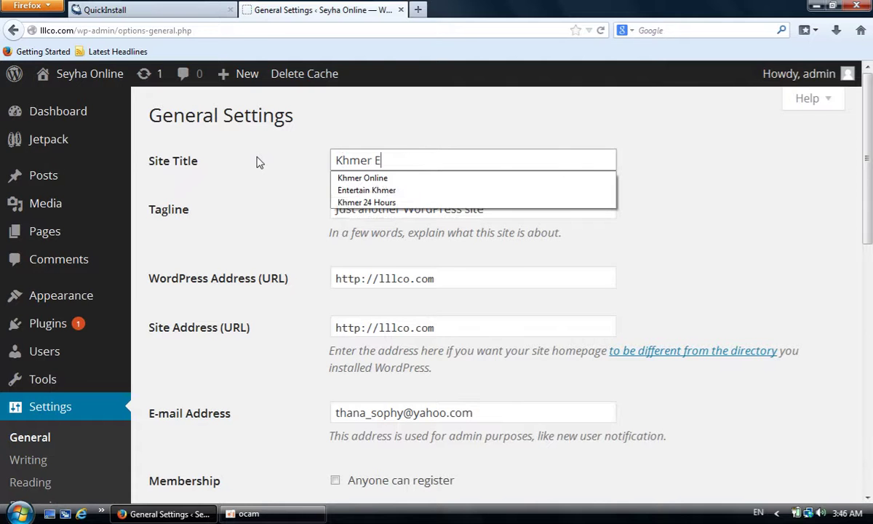
{"action": "key", "text": "BackSpace"}
{"action": "type", "text": "Mo"}
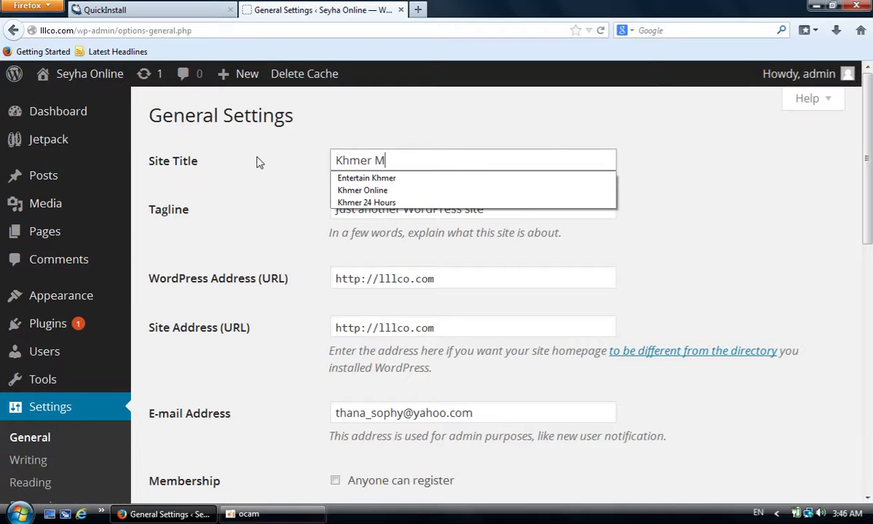
{"action": "key", "text": "BackSpace"}
{"action": "key", "text": "BackSpace"}
{"action": "key", "text": "BackSpace"}
{"action": "key", "text": "BackSpace"}
{"action": "key", "text": "BackSpace"}
{"action": "key", "text": "BackSpace"}
{"action": "key", "text": "BackSpace"}
{"action": "key", "text": "BackSpace"}
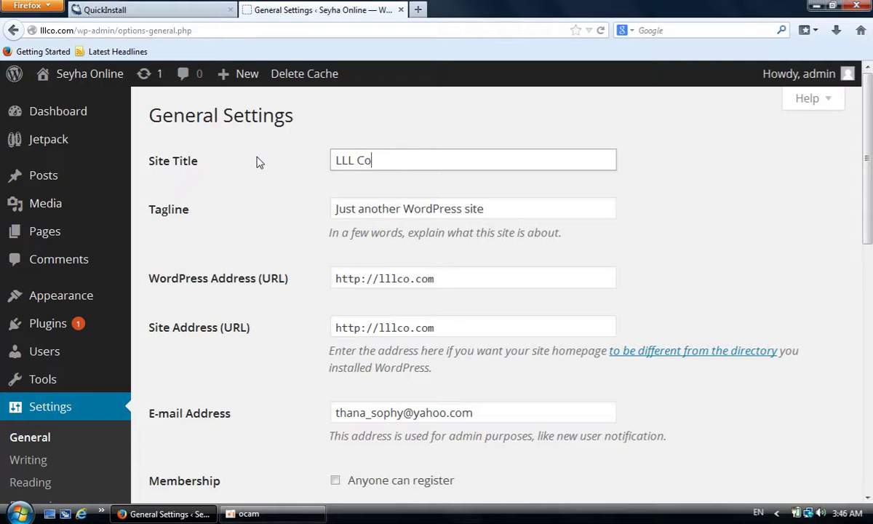
- Clear the site's Tagline so that it is empty
{"action": "left_click", "coordinate": [498, 213]}
{"action": "key", "text": "ctrl+a"}
{"action": "key", "text": "BackSpace"}
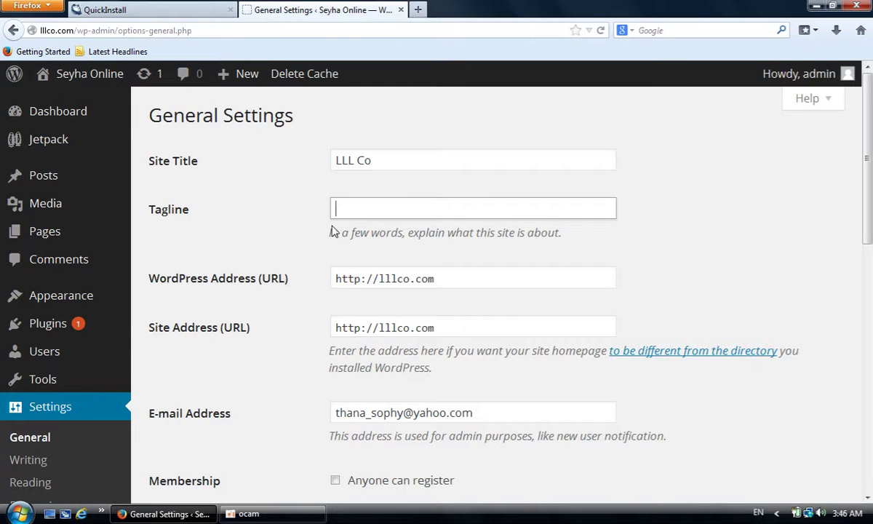
{"action": "left_click", "coordinate": [378, 280]}
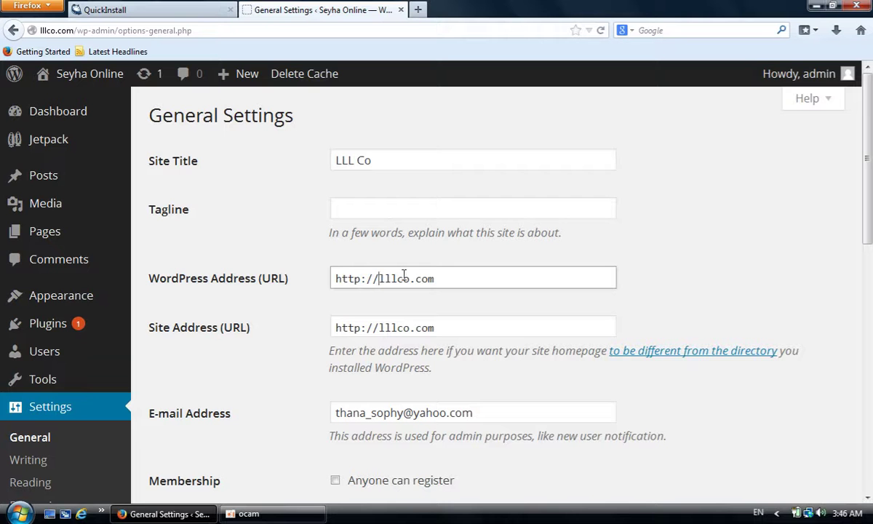
{"action": "type", "text": "www."}
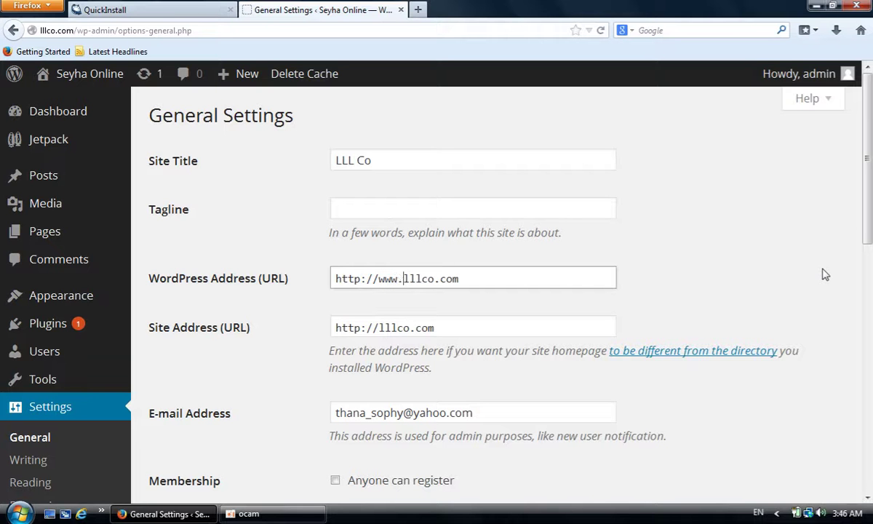
{"action": "left_click", "coordinate": [377, 329]}
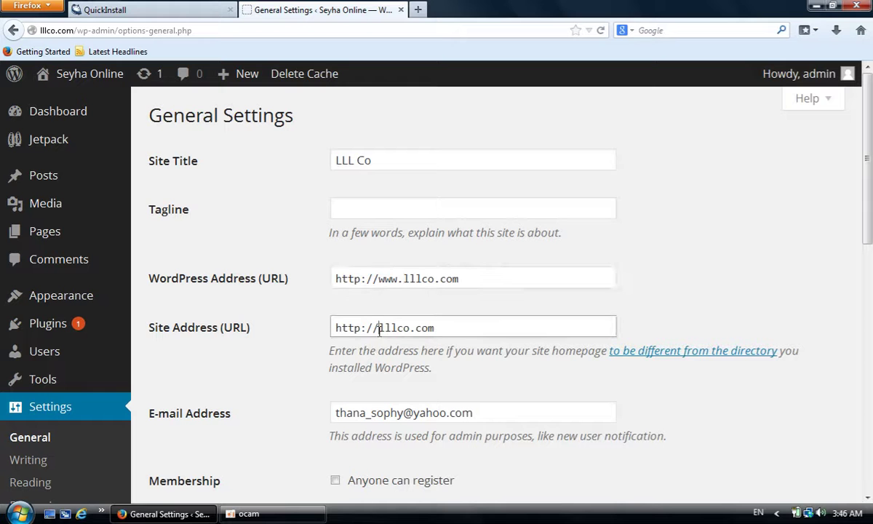
{"action": "type", "text": "www."}
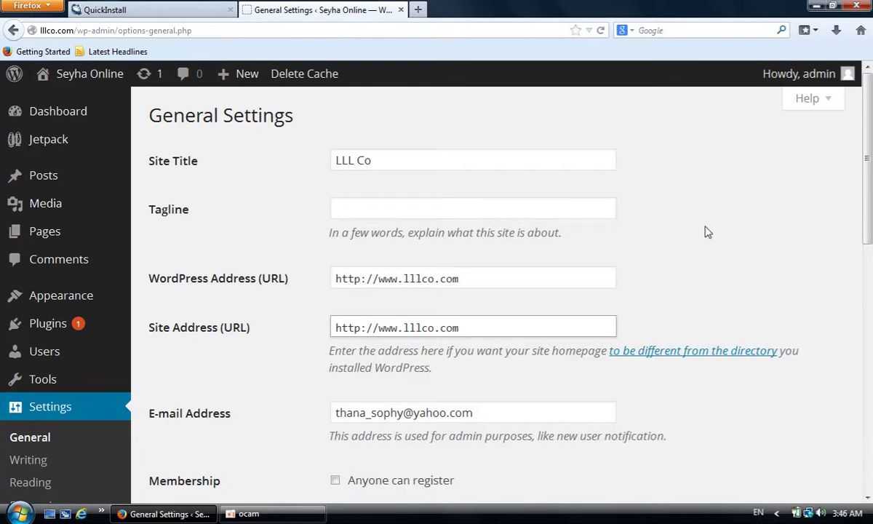
{"action": "scroll", "coordinate": [546, 271], "scroll_direction": "down", "scroll_amount": 2}
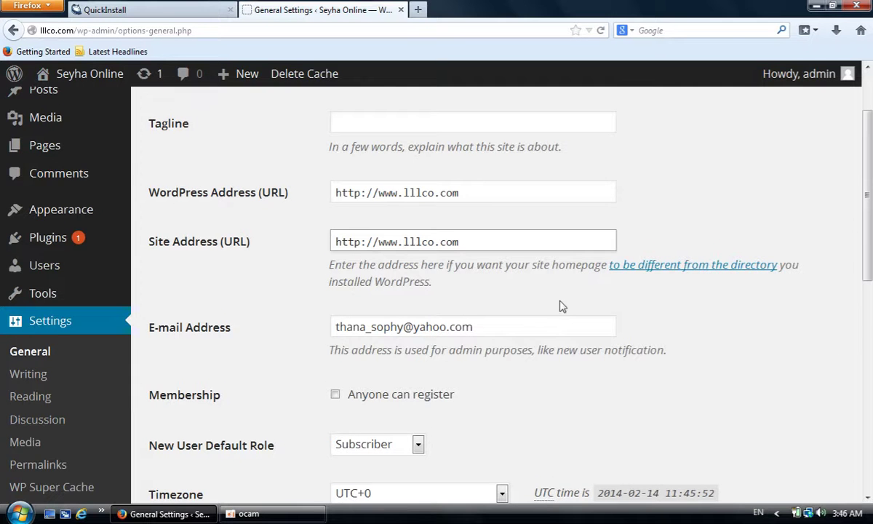
{"action": "scroll", "coordinate": [560, 304], "scroll_direction": "down", "scroll_amount": 7}
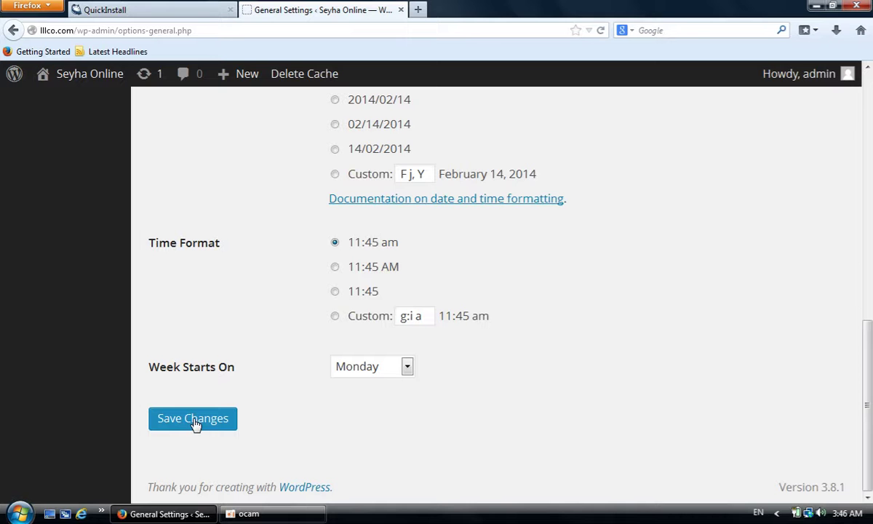
{"action": "left_click", "coordinate": [195, 424]}
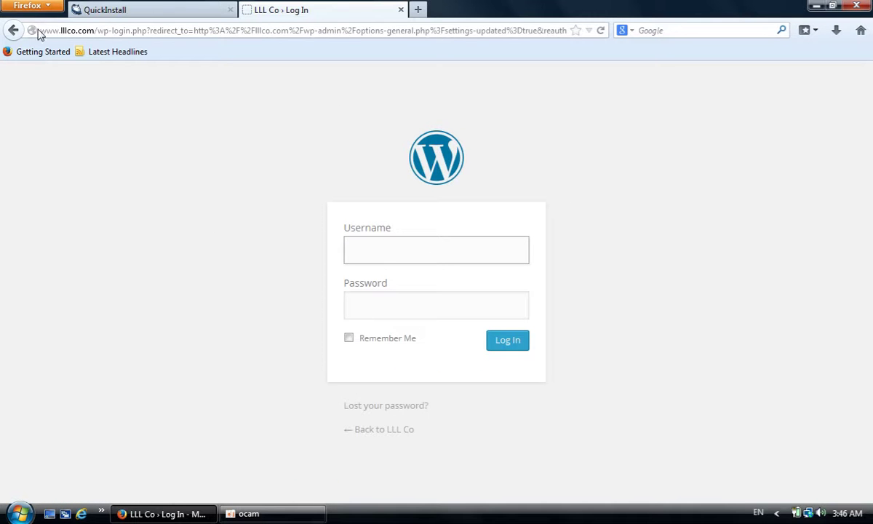
- Log in to the WordPress admin as admin with the account password and dismiss the browser's offer to remember it
{"action": "left_click_drag", "start_coordinate": [39, 32], "coordinate": [60, 33]}
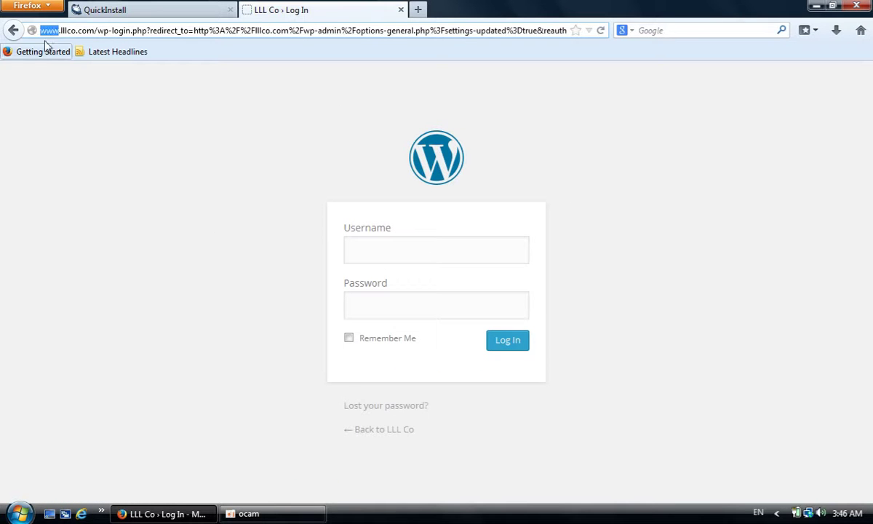
{"action": "left_click", "coordinate": [405, 251]}
{"action": "type", "text": "a"}
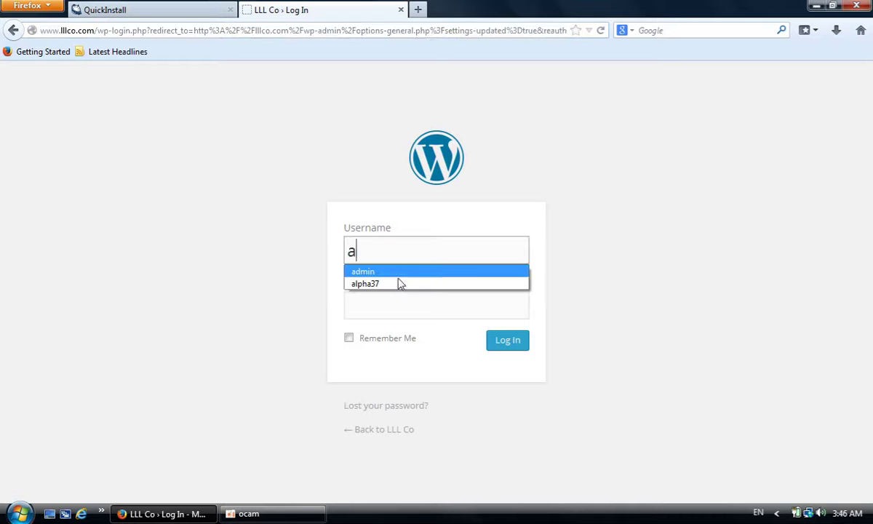
{"action": "left_click", "coordinate": [400, 273]}
{"action": "left_click", "coordinate": [394, 301]}
{"action": "key", "text": "ctrl+v"}
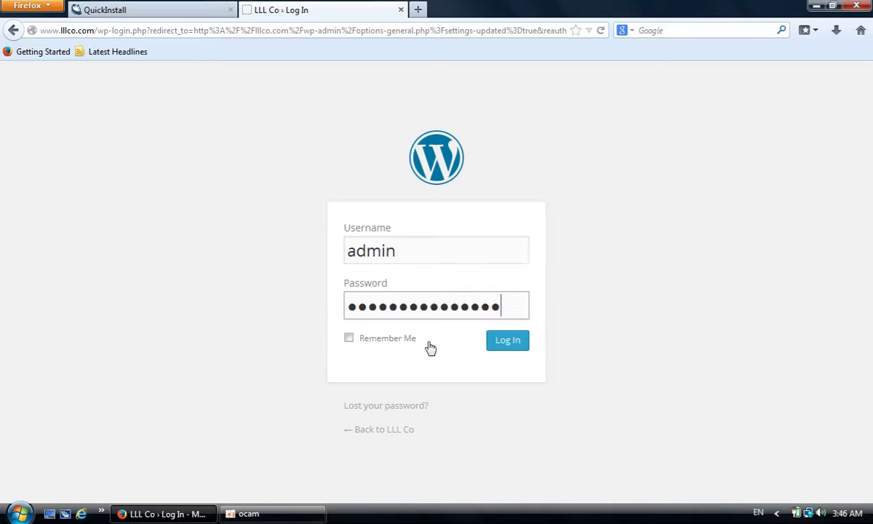
{"action": "left_click", "coordinate": [507, 342]}
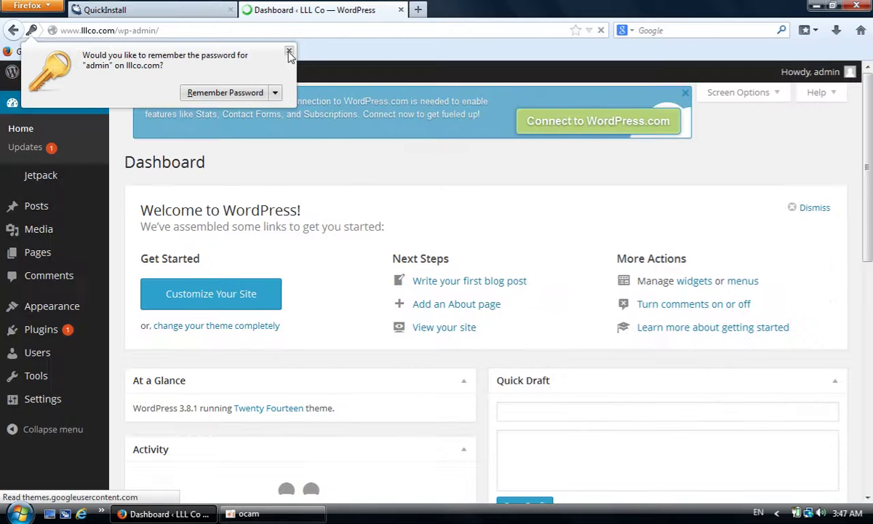
{"action": "left_click", "coordinate": [289, 52]}
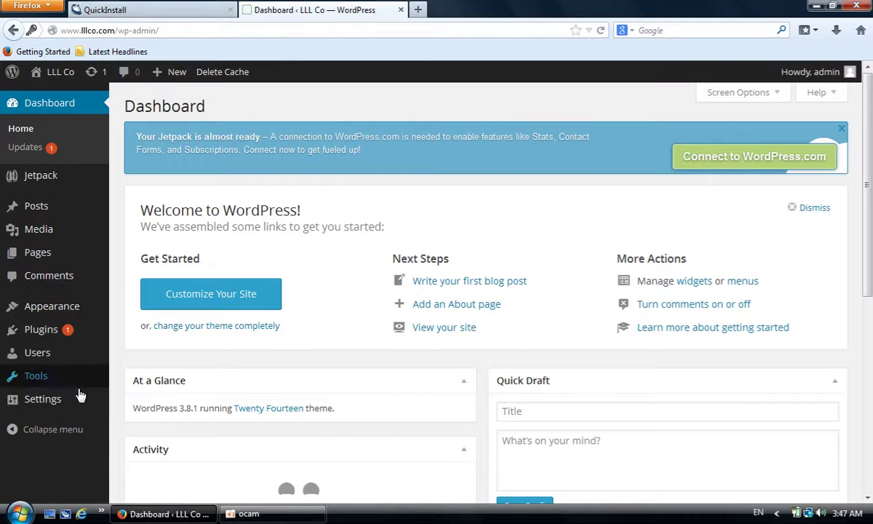
- Open the Discussion Settings and disable all three default article settings: blog notifications, pingbacks and trackbacks, and comments on new articles
{"action": "mouse_move", "coordinate": [72, 402]}
{"action": "scroll", "coordinate": [172, 411], "scroll_direction": "down", "scroll_amount": 2}
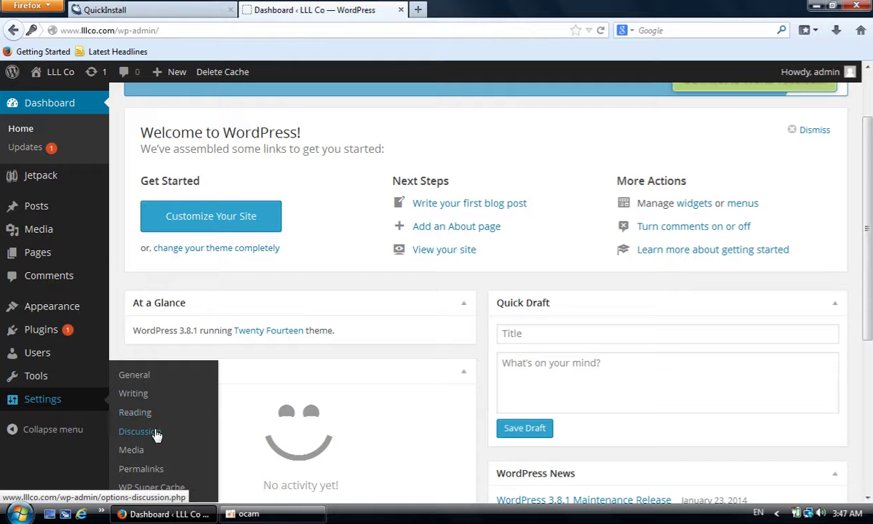
{"action": "left_click", "coordinate": [155, 433]}
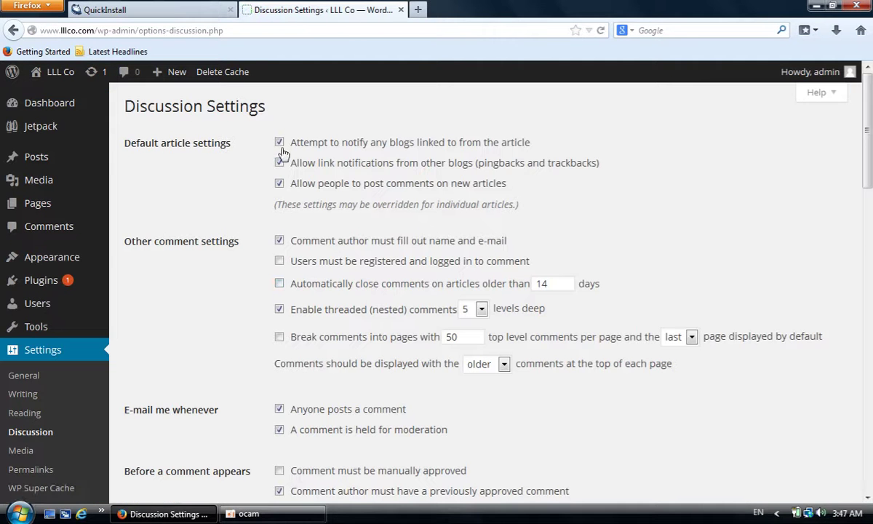
{"action": "left_click", "coordinate": [280, 163]}
{"action": "left_click", "coordinate": [280, 184]}
- Require users to be registered to comment, and enable automatic comment closing after 14 days and paging at 50 top-level comments
{"action": "left_click", "coordinate": [279, 261]}
{"action": "left_click", "coordinate": [280, 284]}
{"action": "scroll", "coordinate": [264, 389], "scroll_direction": "down", "scroll_amount": 3}
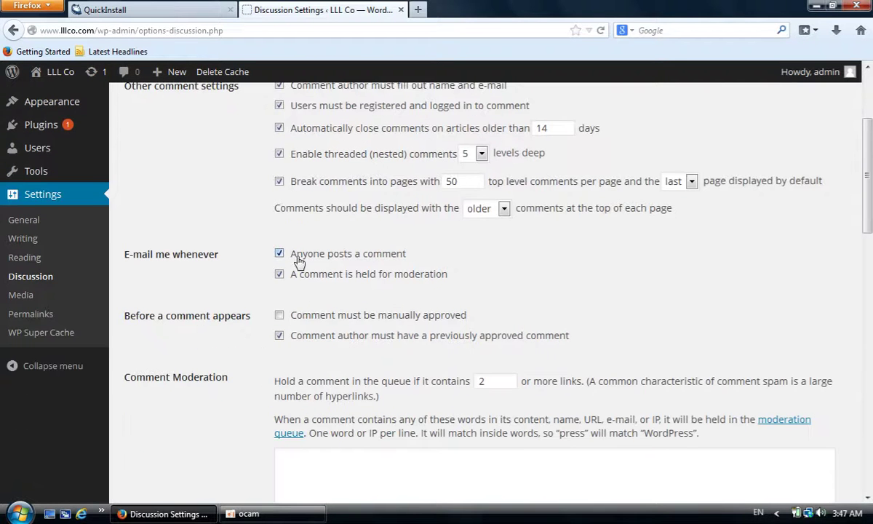
- Disable the e-mail notifications for posted comments and for comments held for moderation, and save the Discussion Settings
{"action": "left_click", "coordinate": [278, 254]}
{"action": "left_click", "coordinate": [280, 274]}
{"action": "scroll", "coordinate": [378, 291], "scroll_direction": "down", "scroll_amount": 10}
{"action": "scroll", "coordinate": [269, 440], "scroll_direction": "down", "scroll_amount": 3}
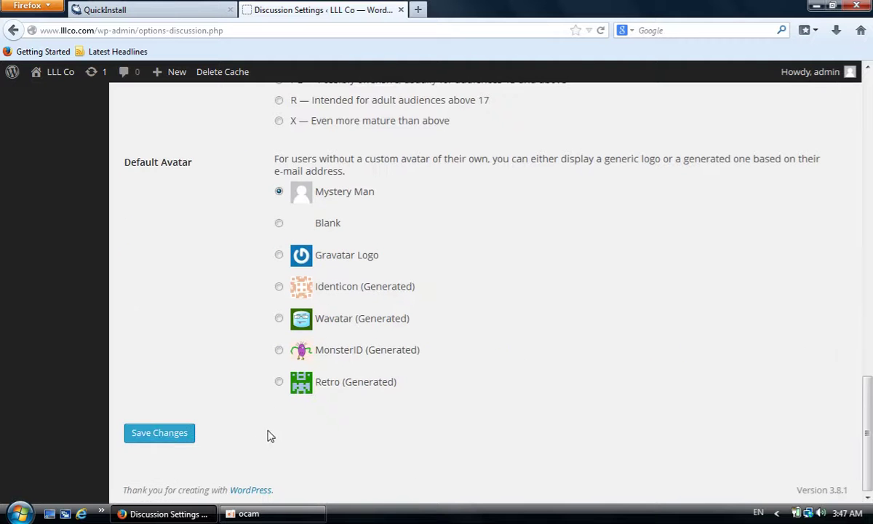
{"action": "left_click", "coordinate": [143, 436]}
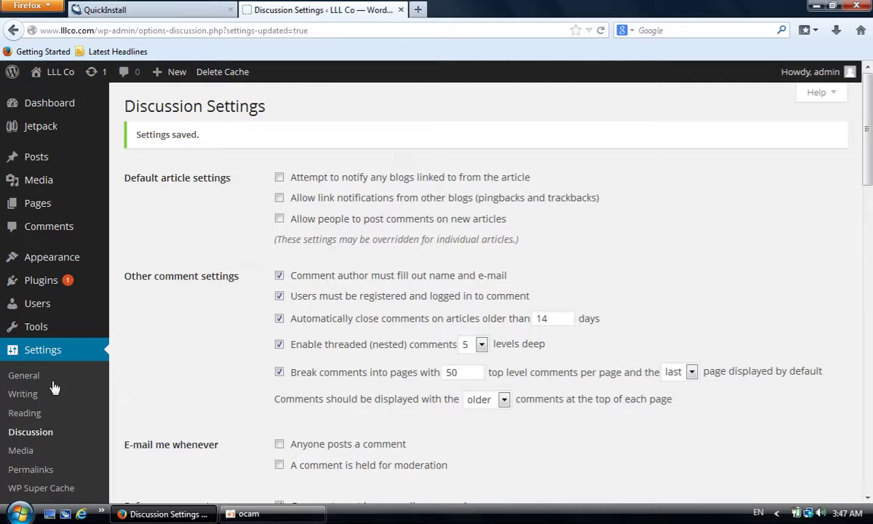
- Set the permalink structure to Post name and save the Permalink Settings
{"action": "left_click", "coordinate": [31, 470]}
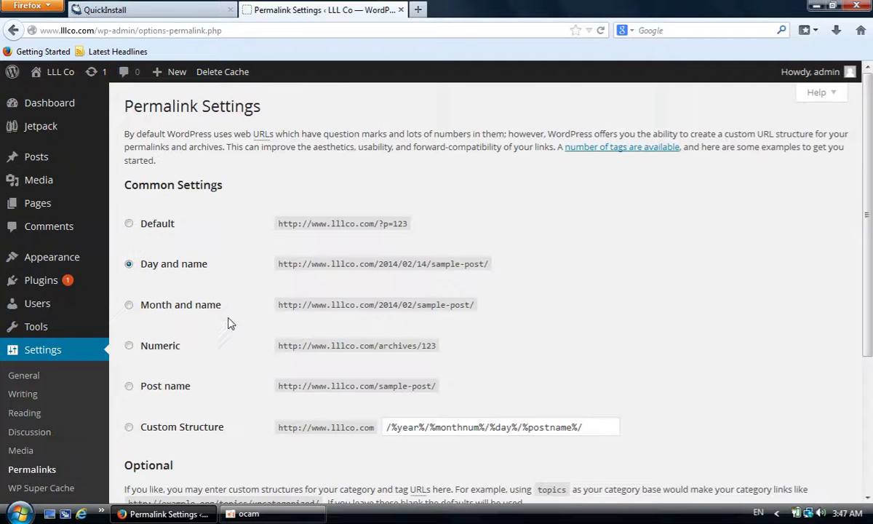
{"action": "scroll", "coordinate": [131, 279], "scroll_direction": "down", "scroll_amount": 2}
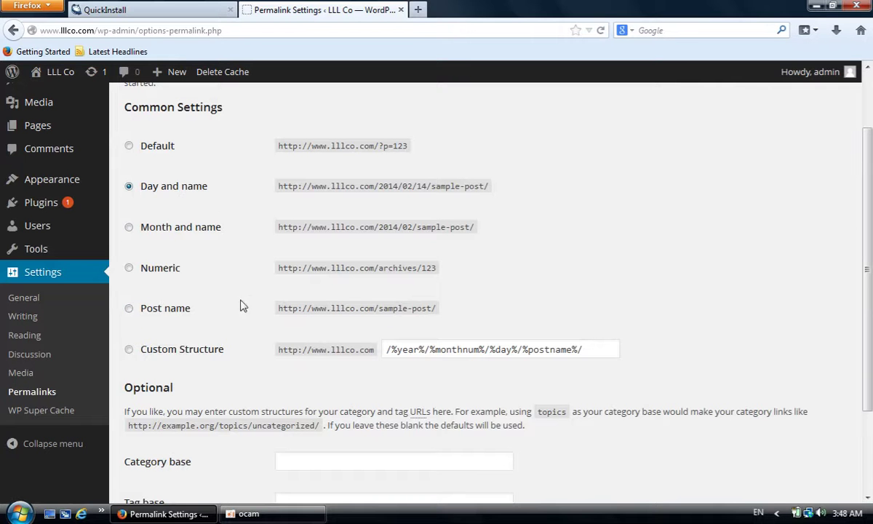
{"action": "left_click", "coordinate": [129, 310]}
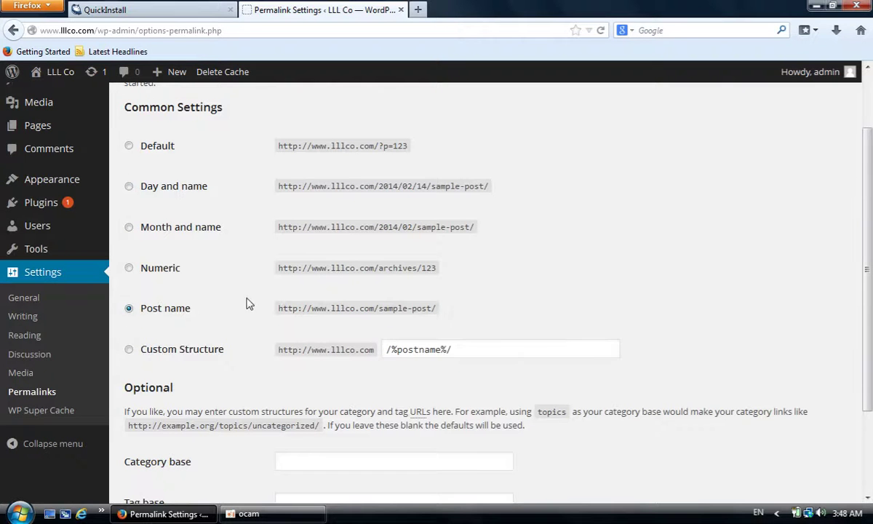
{"action": "scroll", "coordinate": [247, 302], "scroll_direction": "down", "scroll_amount": 3}
{"action": "left_click", "coordinate": [160, 437]}
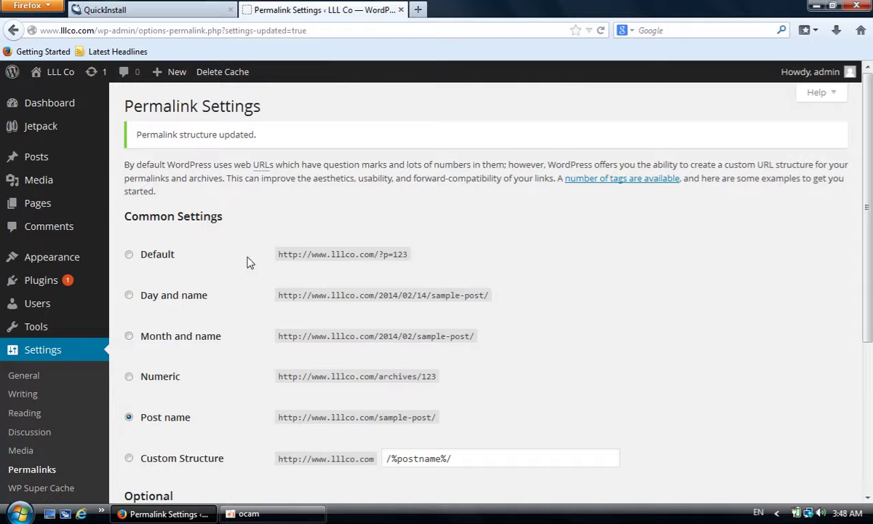
- Open the plugin installer and search for plugins with the keyword "si contact"
{"action": "scroll", "coordinate": [247, 268], "scroll_direction": "down", "scroll_amount": 2}
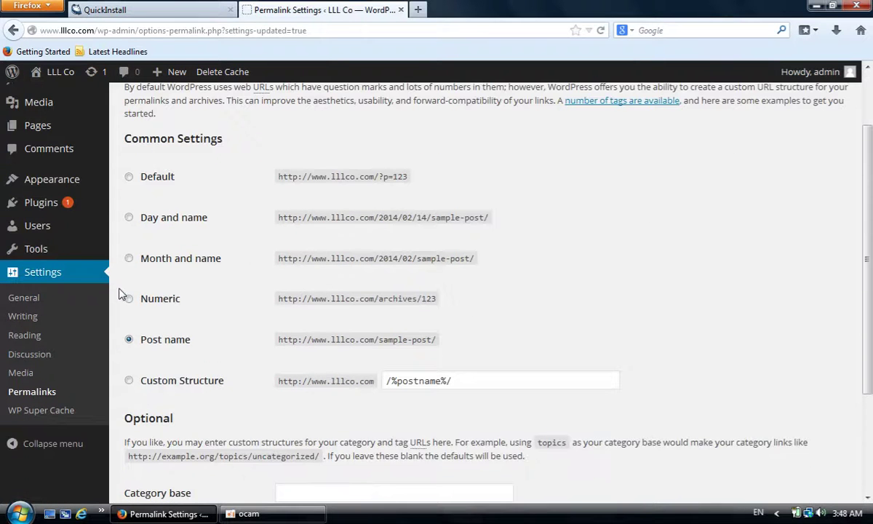
{"action": "mouse_move", "coordinate": [27, 204]}
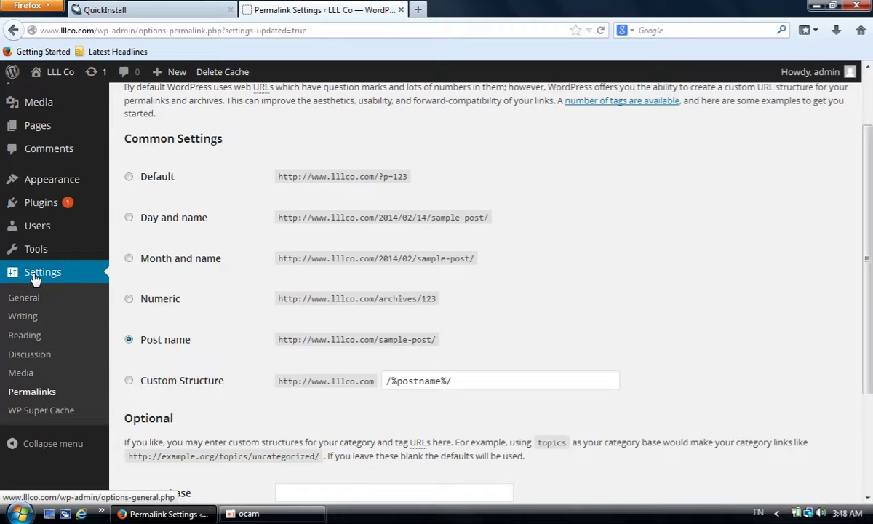
{"action": "mouse_move", "coordinate": [63, 223]}
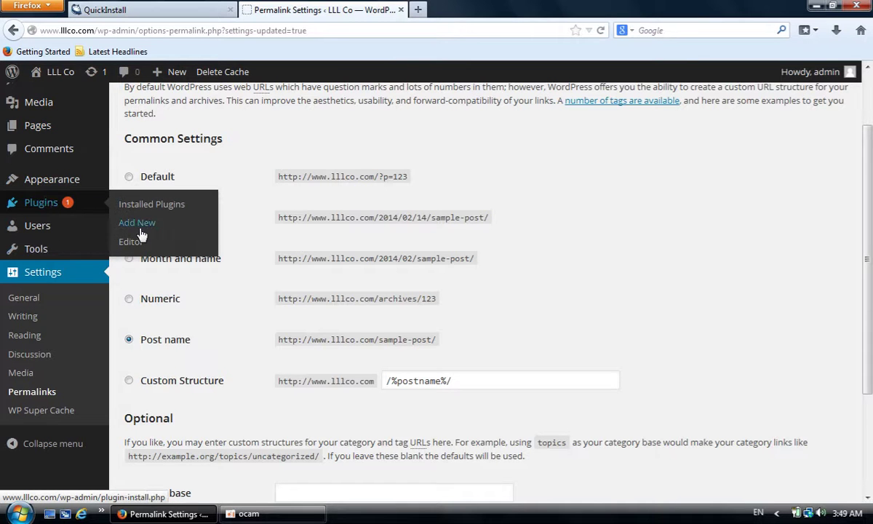
{"action": "left_click", "coordinate": [142, 230]}
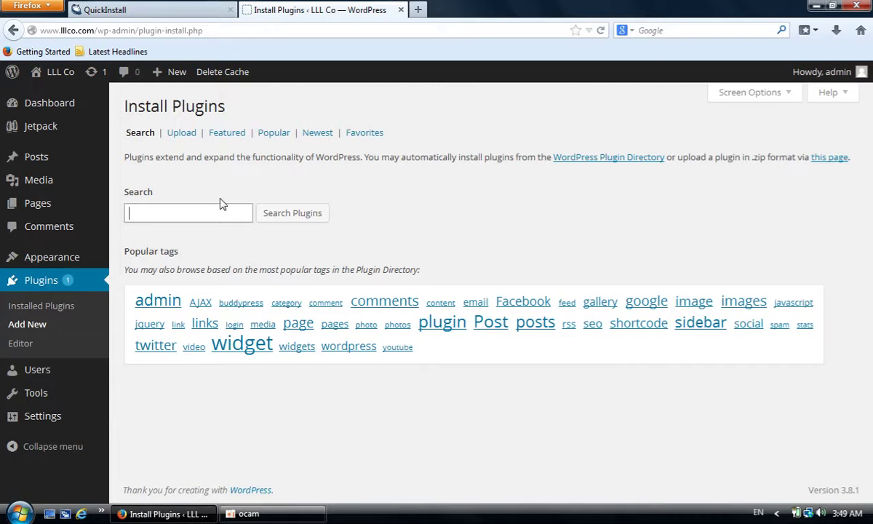
{"action": "type", "text": "si "}
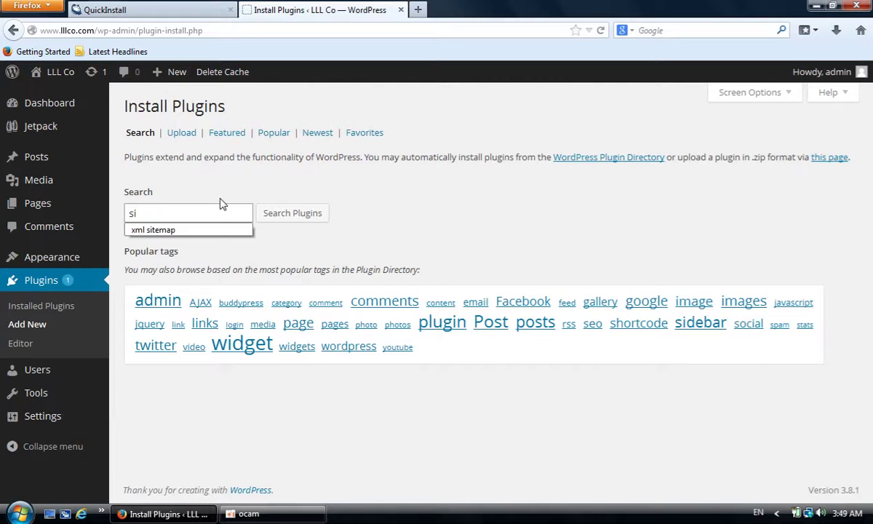
{"action": "type", "text": "contact"}
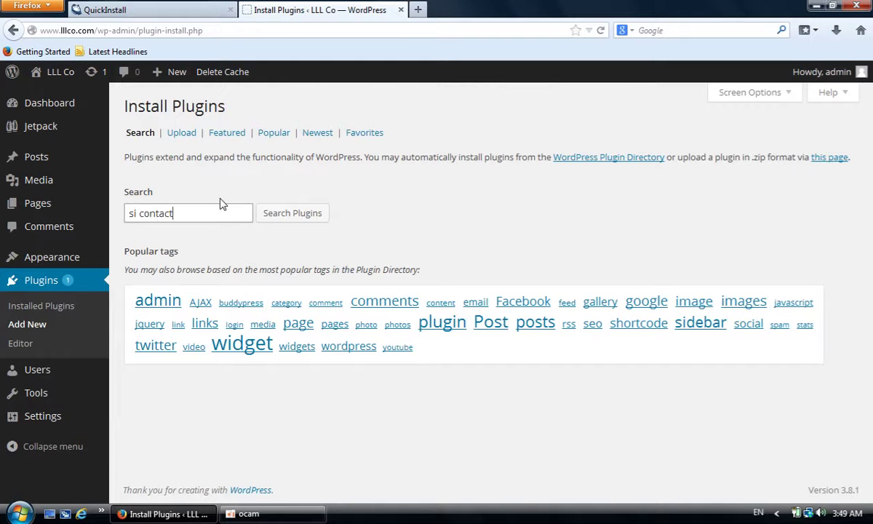
{"action": "left_click", "coordinate": [292, 215]}
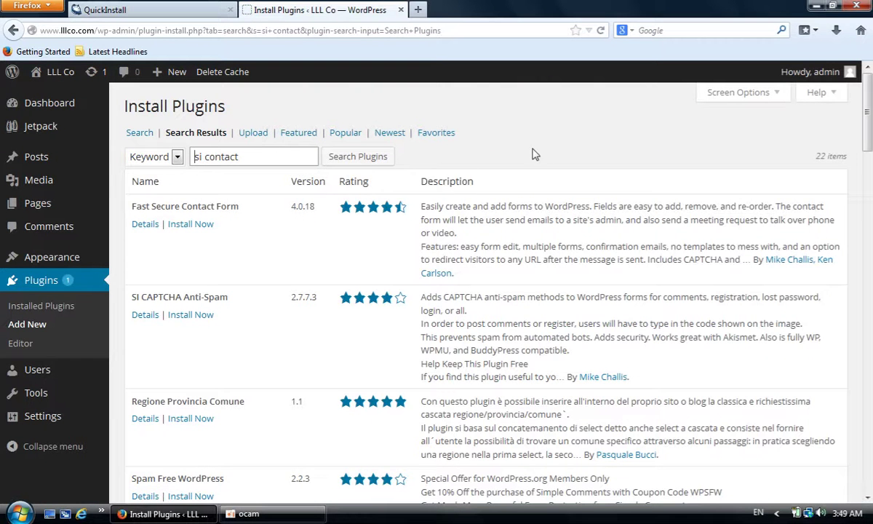
- Install the Fast Secure Contact Form plugin from the search results and activate it
{"action": "left_click_drag", "start_coordinate": [131, 207], "coordinate": [240, 209]}
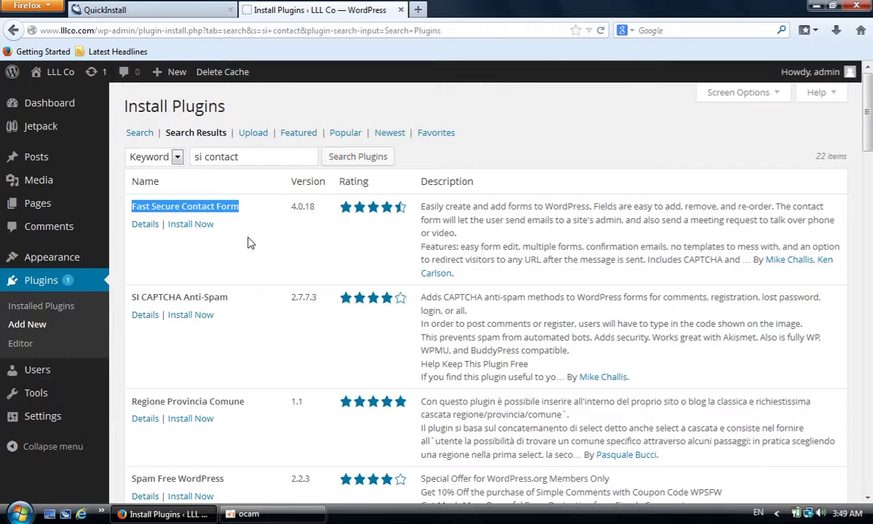
{"action": "scroll", "coordinate": [262, 404], "scroll_direction": "down", "scroll_amount": 2}
{"action": "scroll", "coordinate": [255, 406], "scroll_direction": "up", "scroll_amount": 2}
{"action": "left_click", "coordinate": [178, 240]}
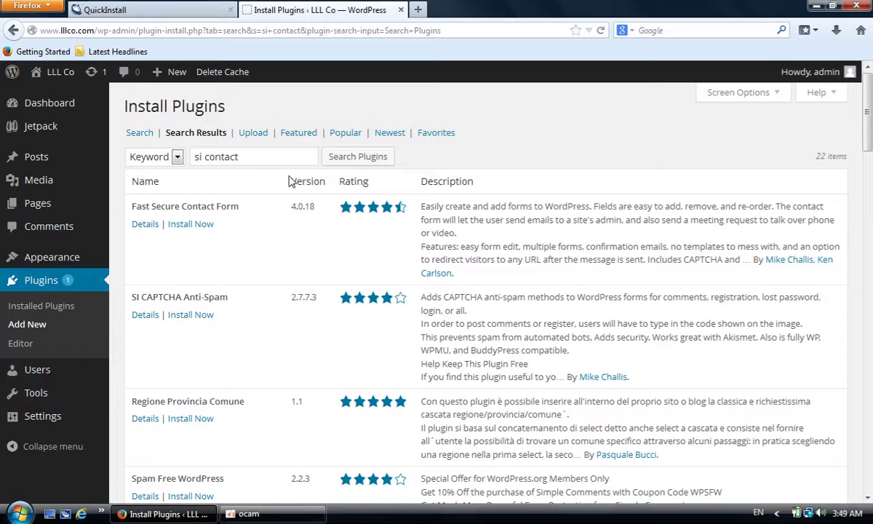
{"action": "left_click_drag", "start_coordinate": [128, 203], "coordinate": [246, 212]}
{"action": "left_click", "coordinate": [237, 242]}
{"action": "left_click", "coordinate": [193, 225]}
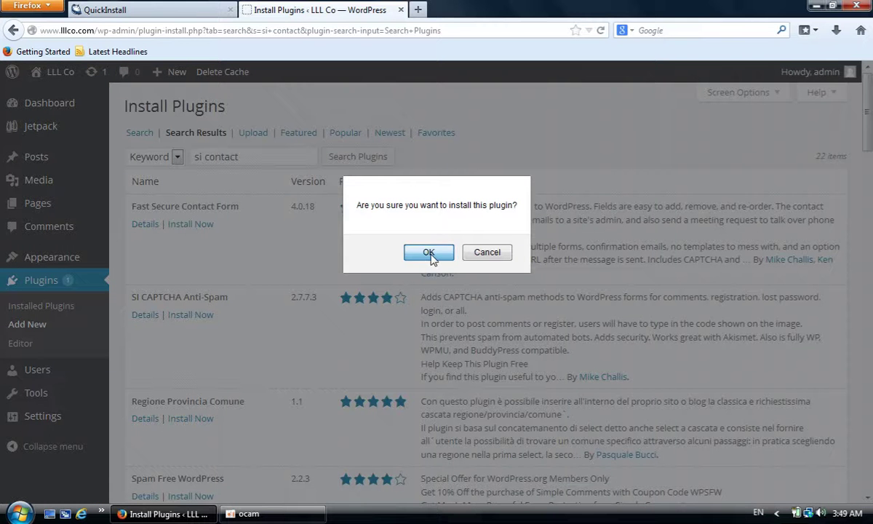
{"action": "left_click", "coordinate": [429, 252]}
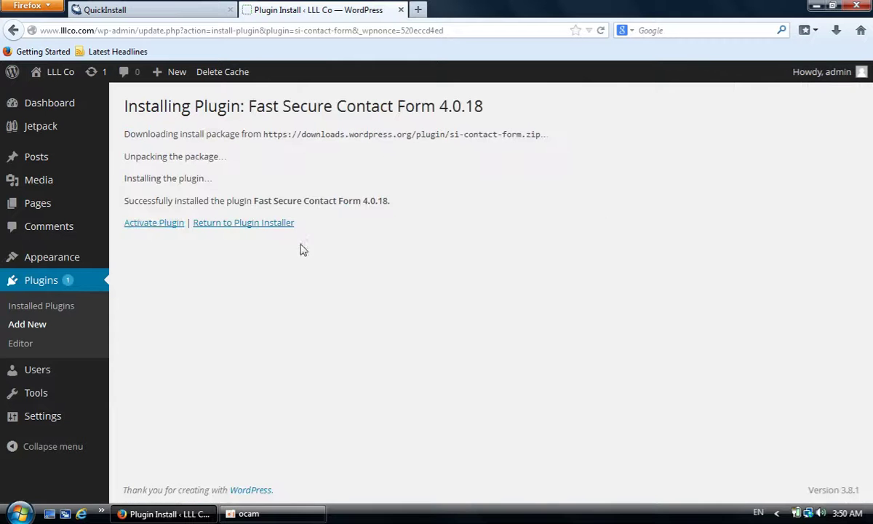
{"action": "left_click", "coordinate": [154, 225]}
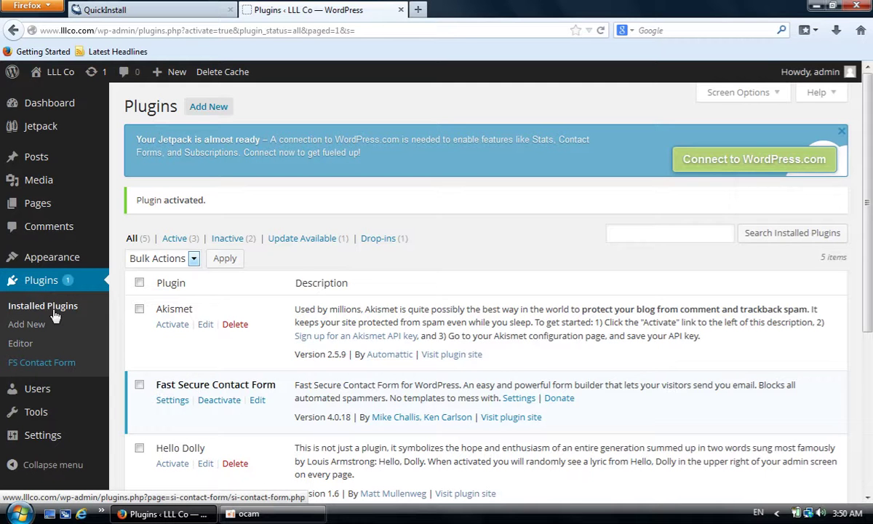
- Open the settings page of the FS Contact Form plugin
{"action": "left_click", "coordinate": [51, 280]}
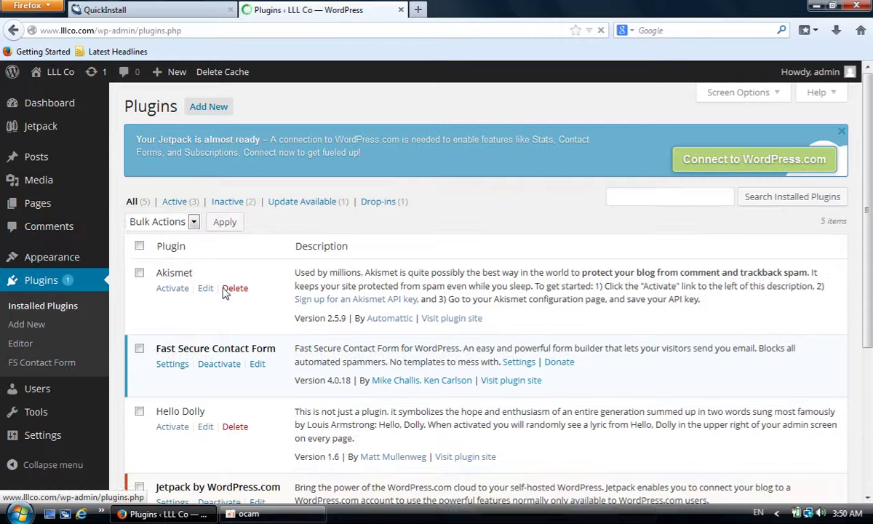
{"action": "left_click", "coordinate": [16, 227]}
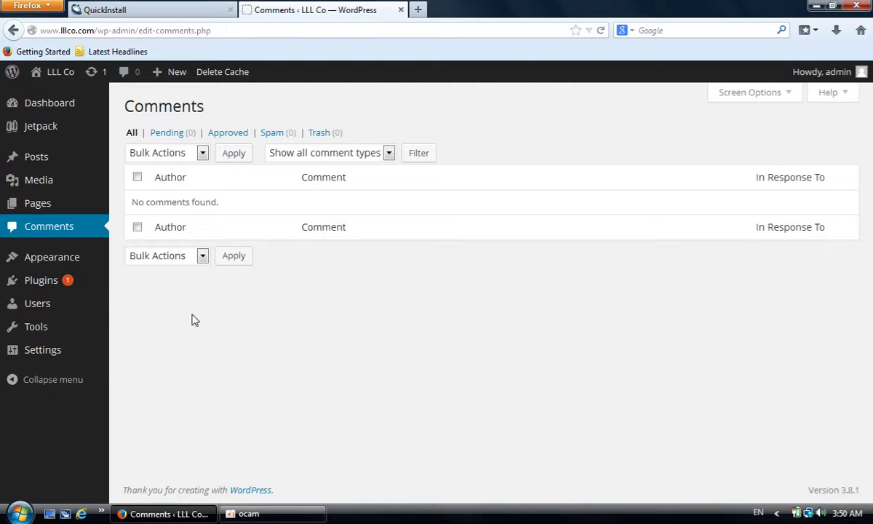
{"action": "mouse_move", "coordinate": [68, 281]}
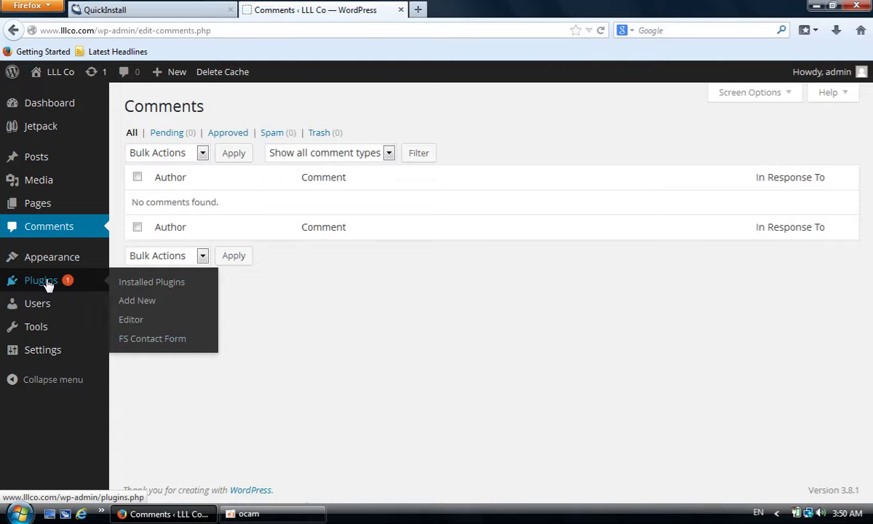
{"action": "left_click", "coordinate": [140, 339]}
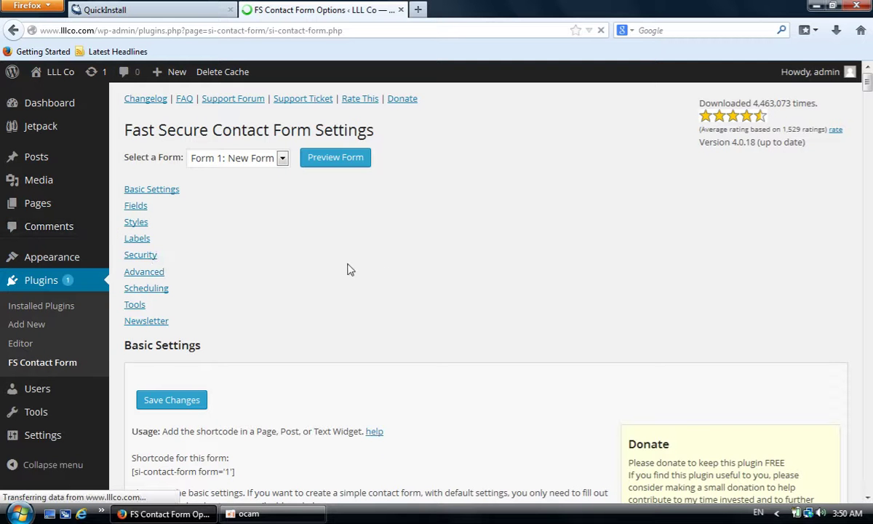
- Examine the recipient address entered under Email To in the contact form's Email Settings
{"action": "scroll", "coordinate": [369, 295], "scroll_direction": "down", "scroll_amount": 5}
{"action": "scroll", "coordinate": [511, 317], "scroll_direction": "down", "scroll_amount": 5}
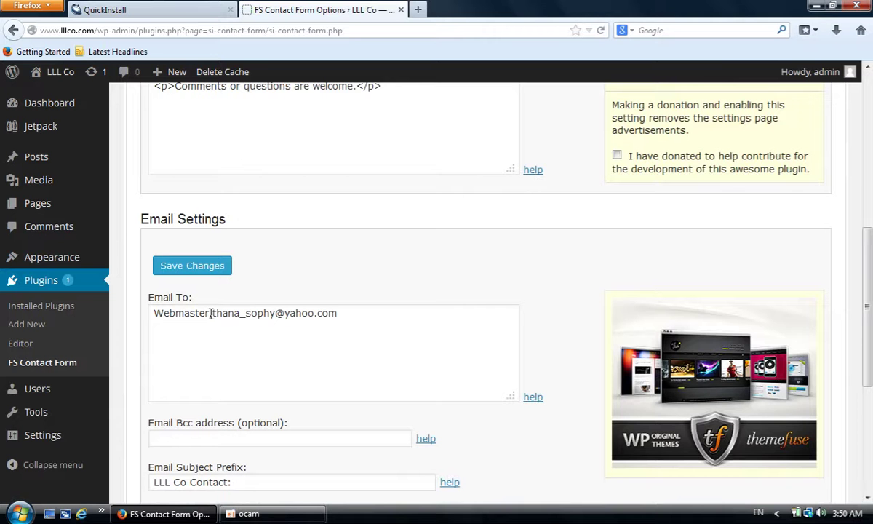
{"action": "left_click_drag", "start_coordinate": [212, 312], "coordinate": [356, 320]}
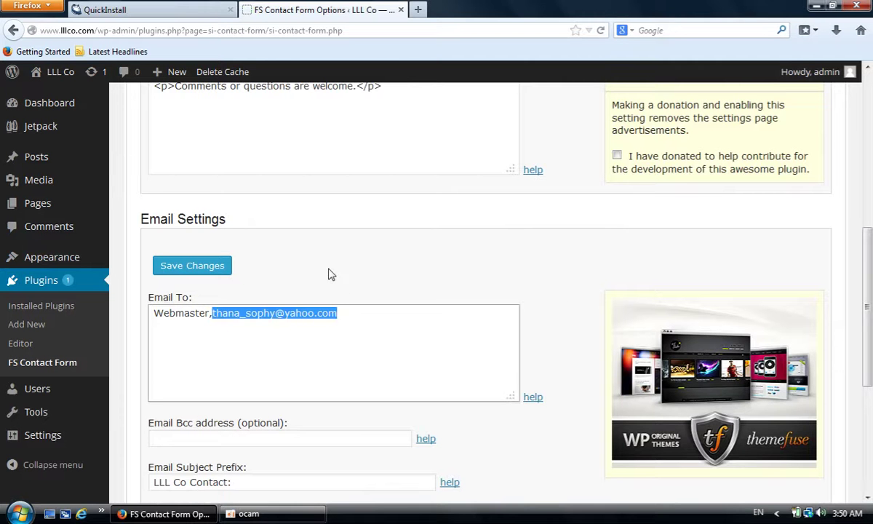
{"action": "left_click", "coordinate": [298, 296]}
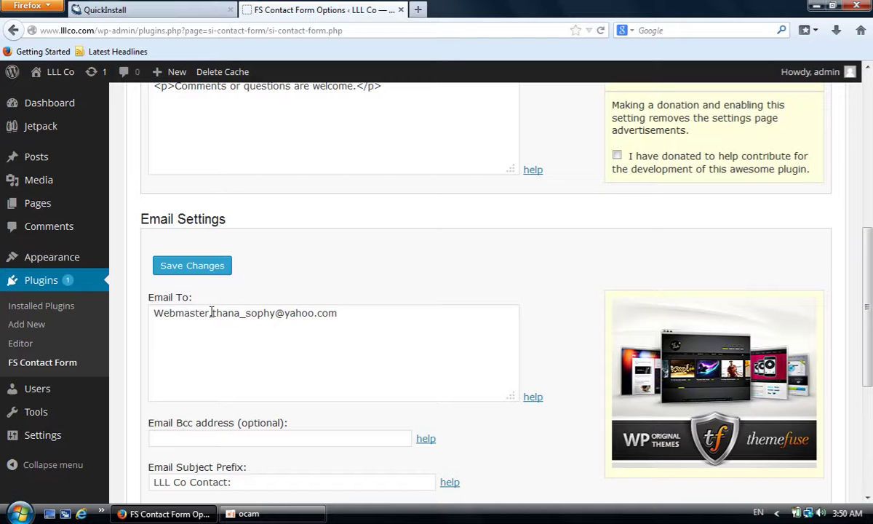
{"action": "left_click_drag", "start_coordinate": [212, 313], "coordinate": [386, 311]}
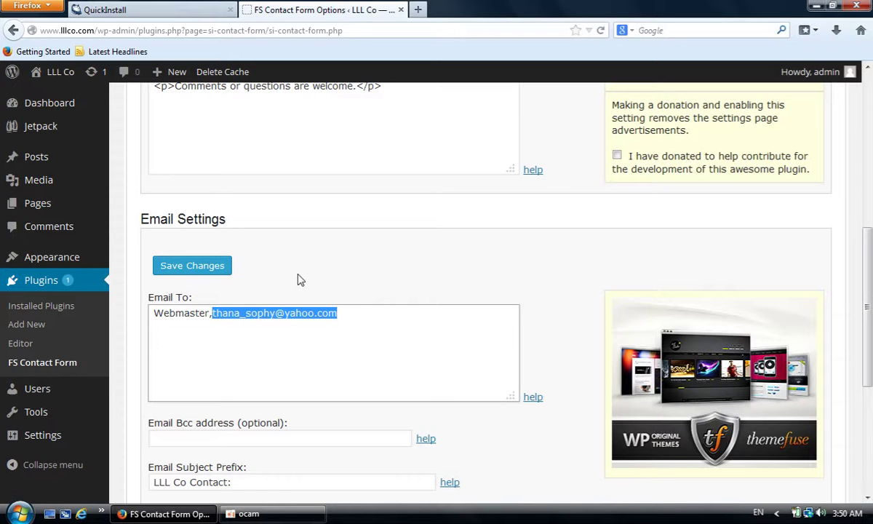
{"action": "left_click", "coordinate": [199, 320]}
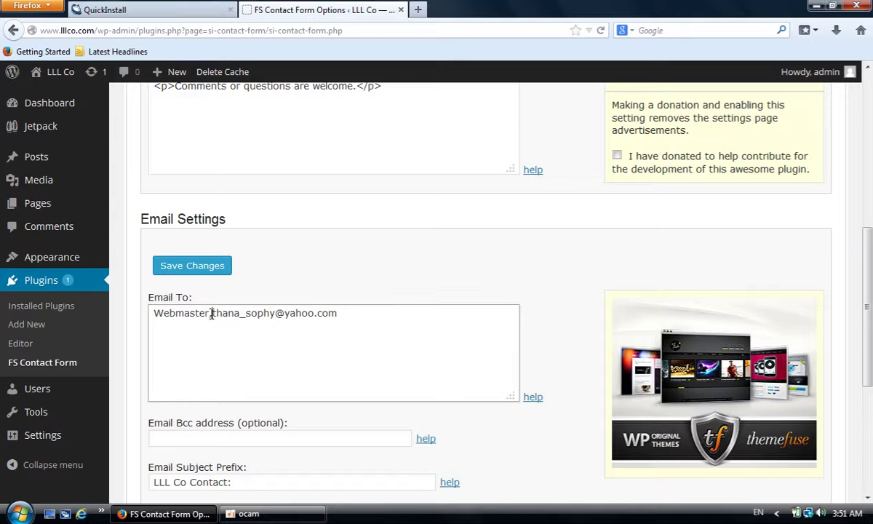
- Copy the contact form's shortcode [si-contact-form form='1'] from the Basic Settings
{"action": "left_click_drag", "start_coordinate": [211, 314], "coordinate": [379, 317]}
{"action": "left_click", "coordinate": [370, 256]}
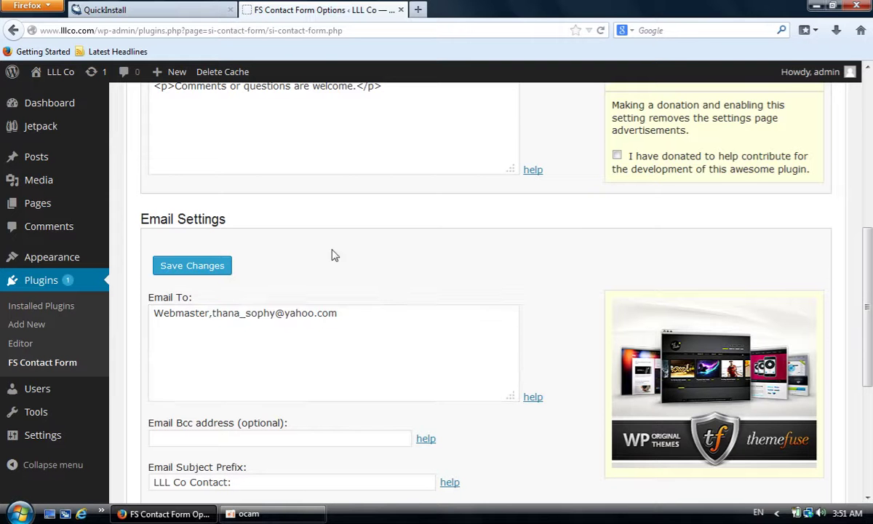
{"action": "scroll", "coordinate": [333, 254], "scroll_direction": "up", "scroll_amount": 5}
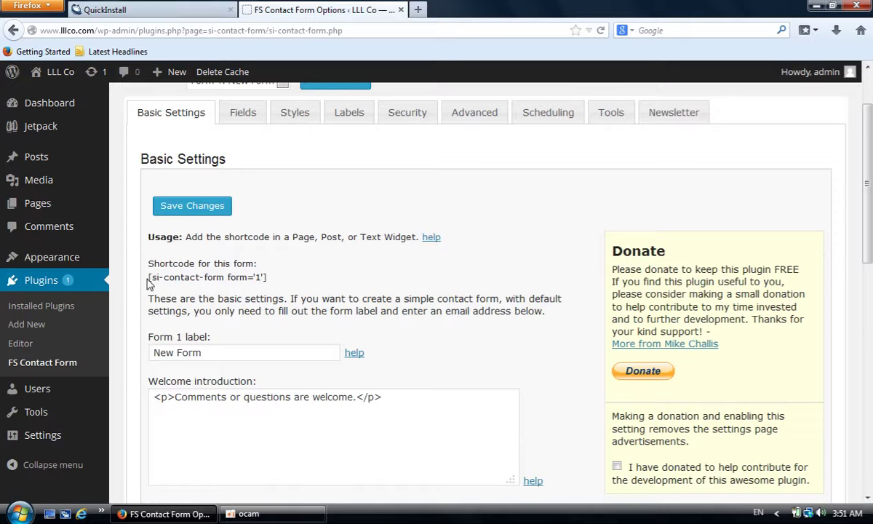
{"action": "left_click_drag", "start_coordinate": [148, 284], "coordinate": [294, 288]}
{"action": "key", "text": "ctrl+c"}
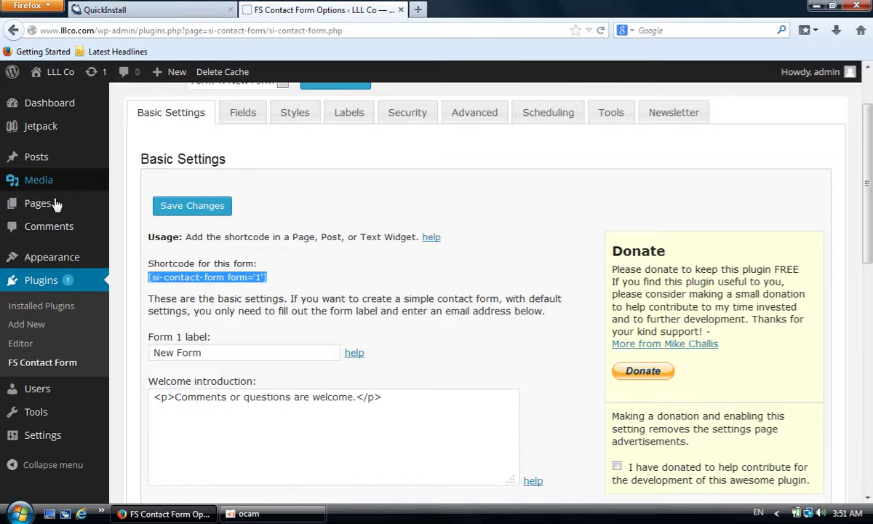
- Create a new page titled "Contact" containing the copied shortcode [si-contact-form form='1'] and publish it
{"action": "mouse_move", "coordinate": [52, 210]}
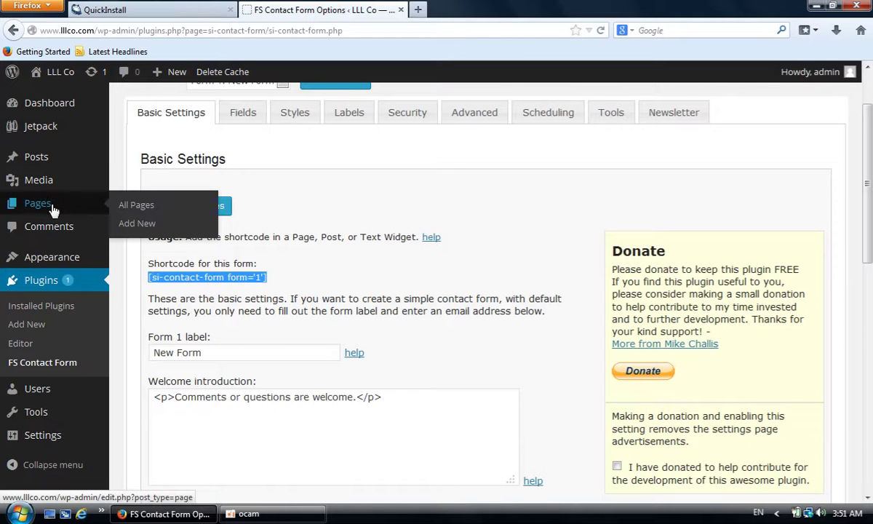
{"action": "left_click", "coordinate": [142, 230]}
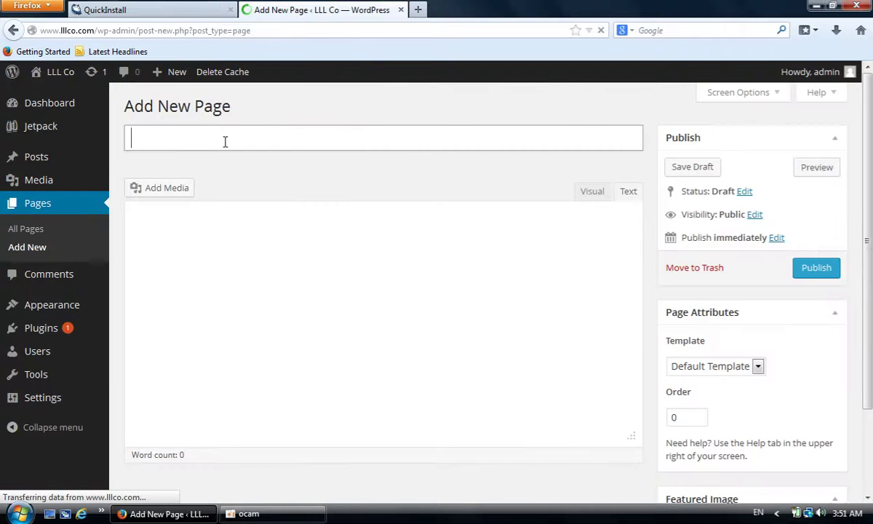
{"action": "type", "text": "Contact"}
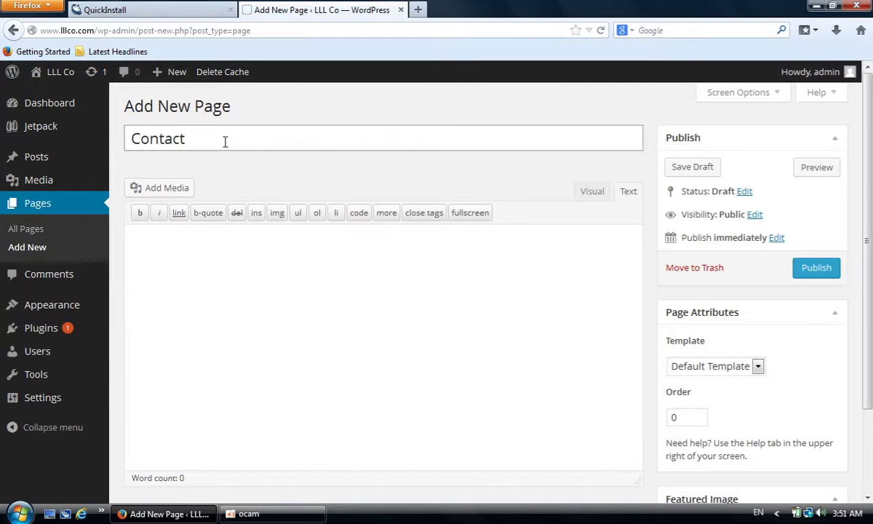
{"action": "left_click", "coordinate": [186, 266]}
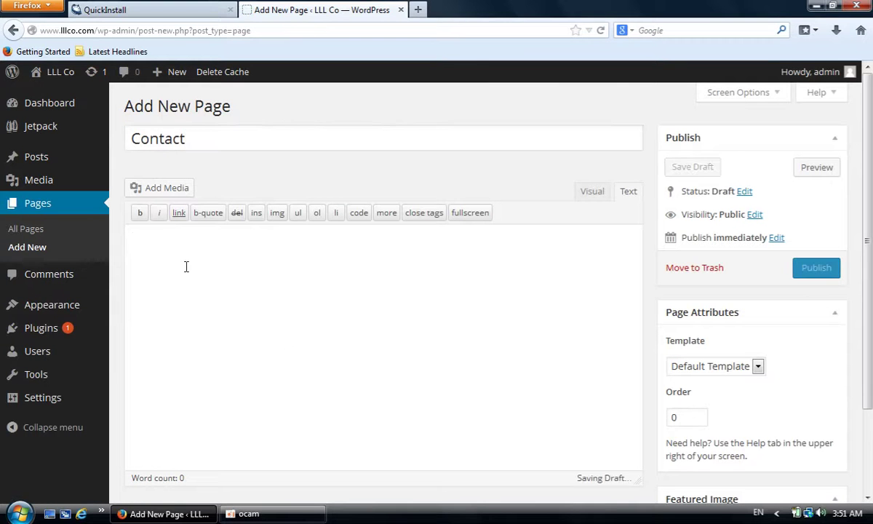
{"action": "key", "text": "ctrl+v"}
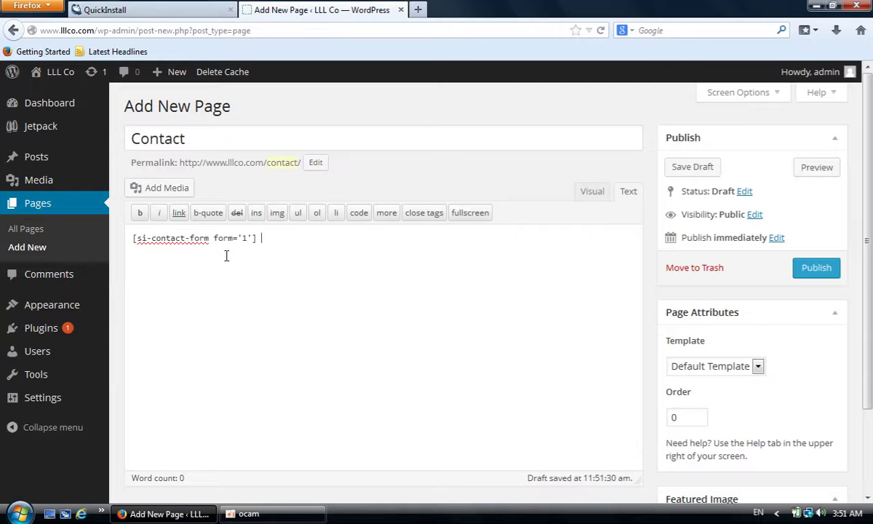
{"action": "left_click", "coordinate": [815, 268]}
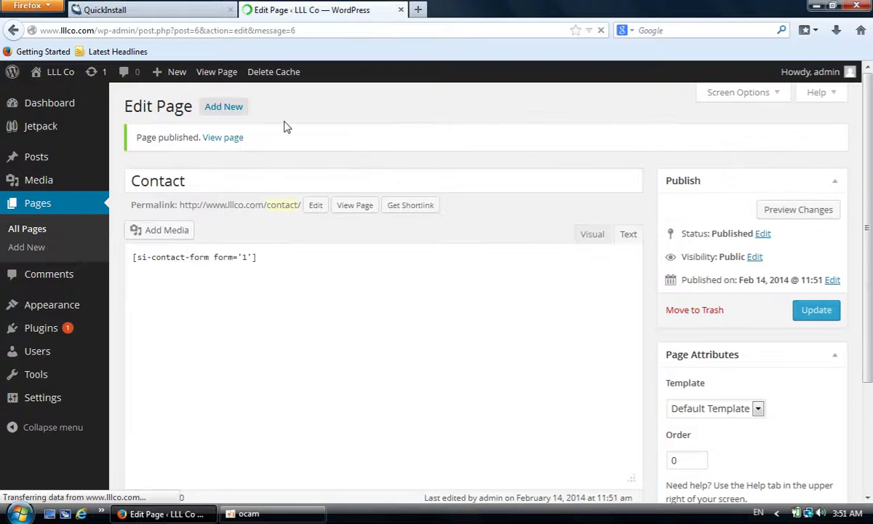
- Visit the live site's Contact page and examine the form's name, email, subject, message and CAPTCHA fields
{"action": "left_click", "coordinate": [56, 76]}
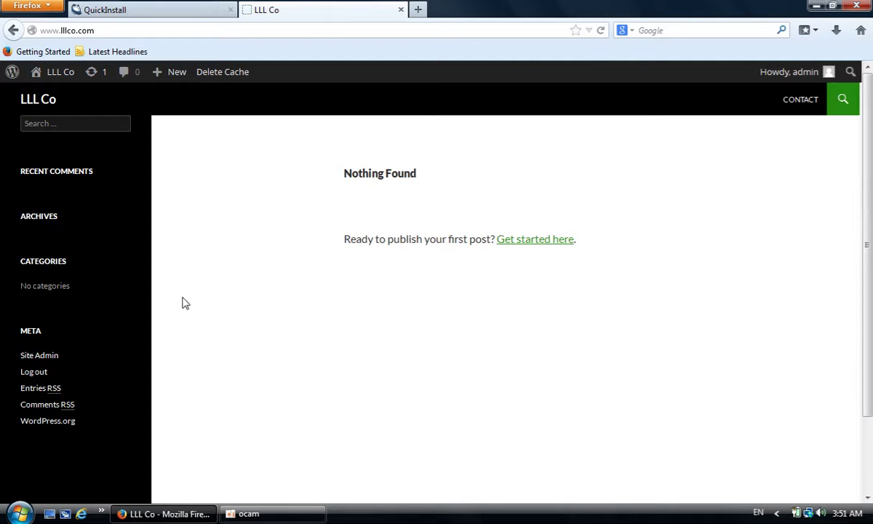
{"action": "left_click", "coordinate": [801, 104]}
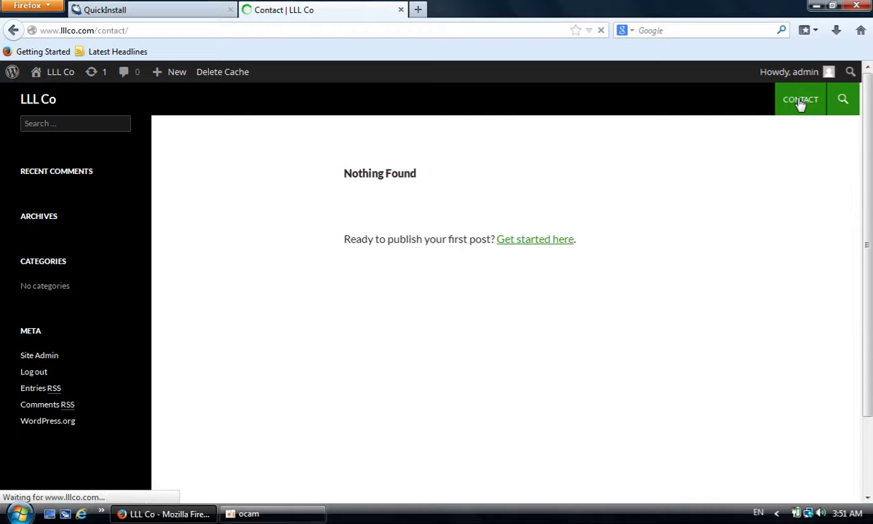
{"action": "left_click", "coordinate": [400, 291]}
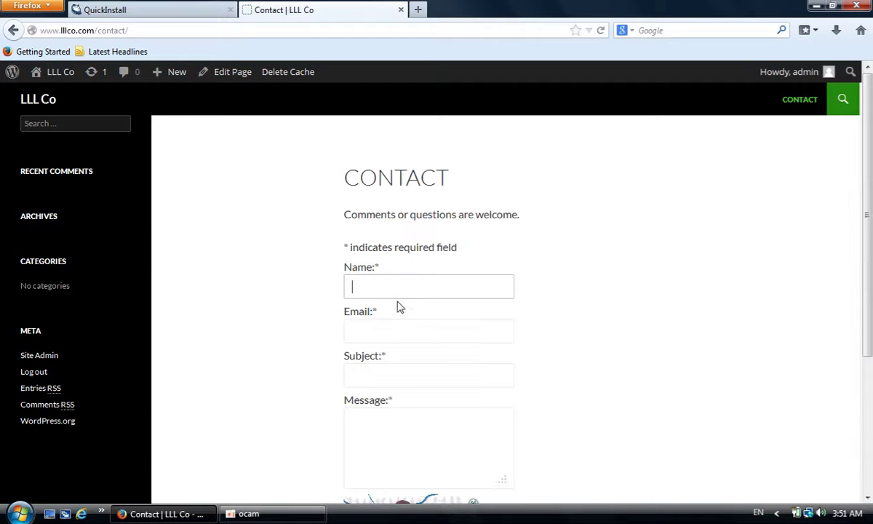
{"action": "left_click", "coordinate": [391, 334]}
{"action": "left_click", "coordinate": [397, 376]}
{"action": "left_click", "coordinate": [423, 433]}
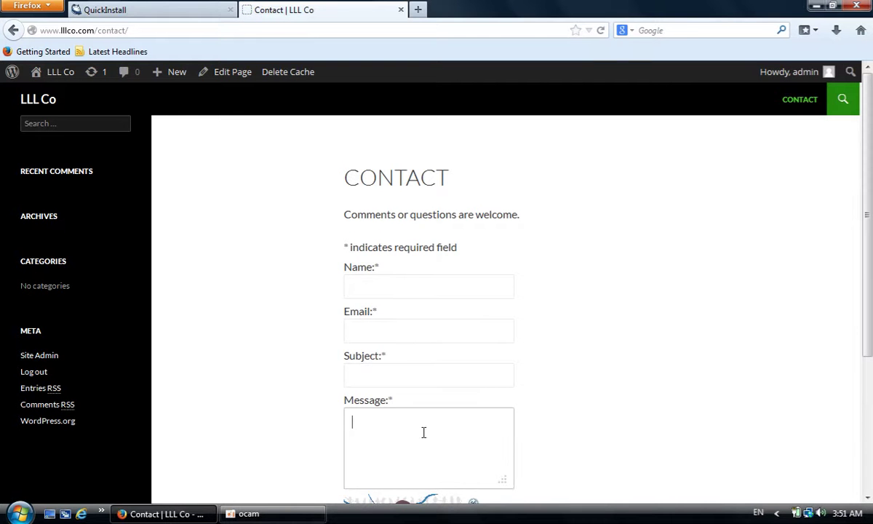
{"action": "scroll", "coordinate": [643, 290], "scroll_direction": "down", "scroll_amount": 5}
{"action": "scroll", "coordinate": [786, 321], "scroll_direction": "up", "scroll_amount": 5}
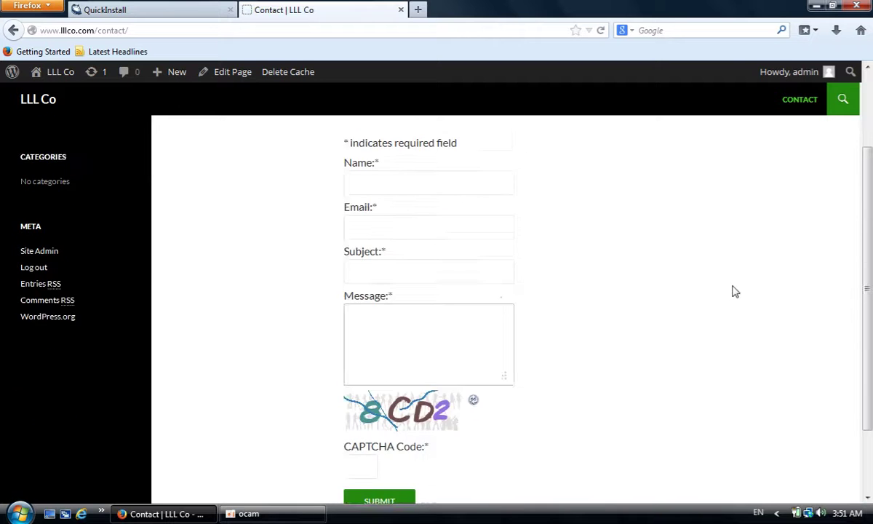
{"action": "left_click", "coordinate": [384, 284]}
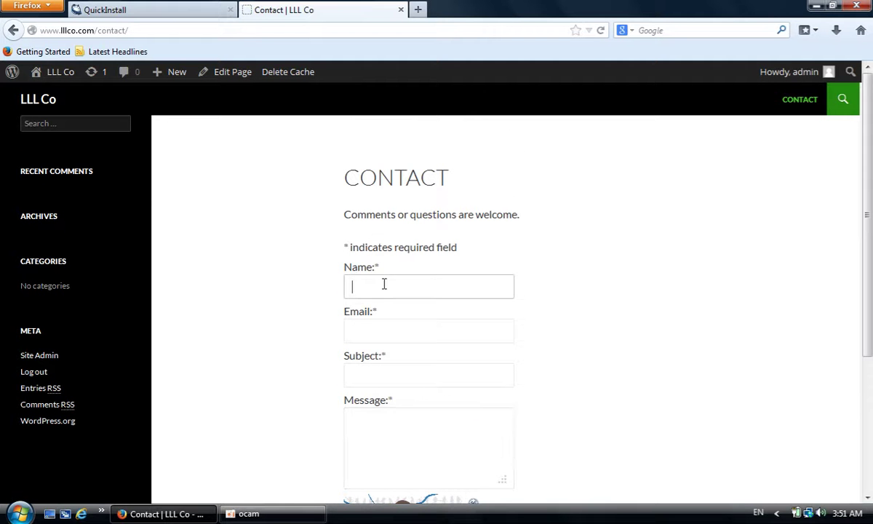
{"action": "left_click", "coordinate": [367, 332]}
{"action": "left_click", "coordinate": [391, 376]}
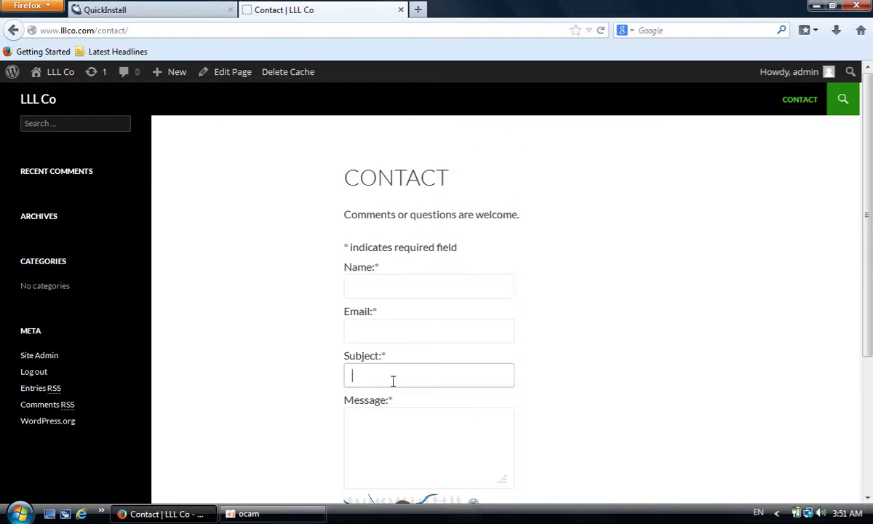
{"action": "left_click", "coordinate": [394, 427]}
{"action": "scroll", "coordinate": [600, 314], "scroll_direction": "down", "scroll_amount": 3}
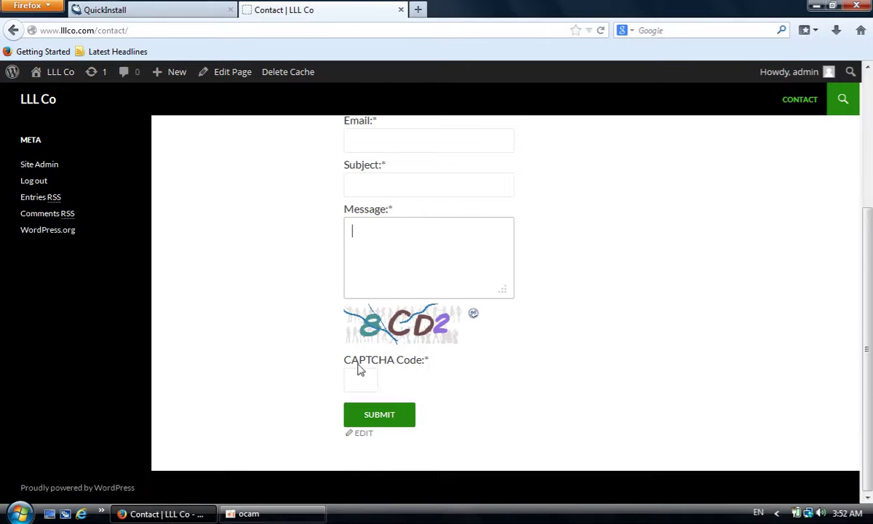
{"action": "left_click", "coordinate": [377, 381]}
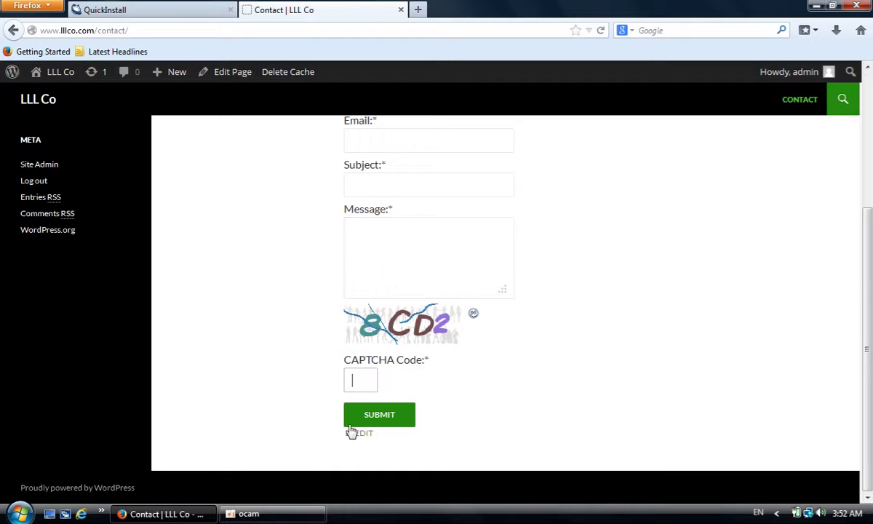
{"action": "key", "text": "Tab"}
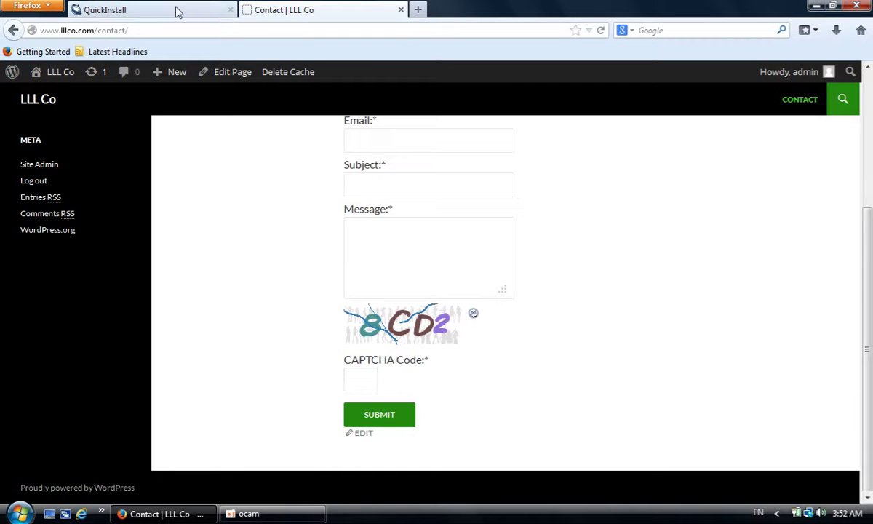
- Go back to the FS Contact Form settings page and bring the welcome introduction into view
{"action": "left_click", "coordinate": [13, 30]}
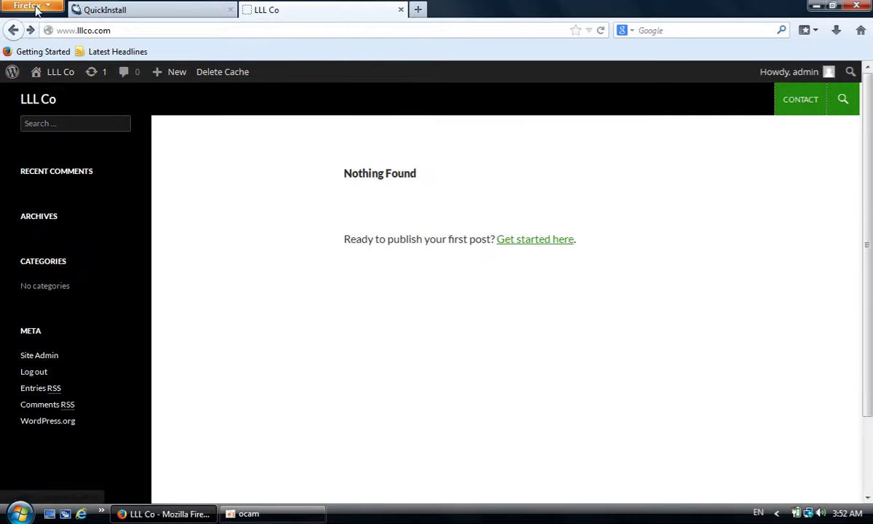
{"action": "left_click", "coordinate": [13, 30]}
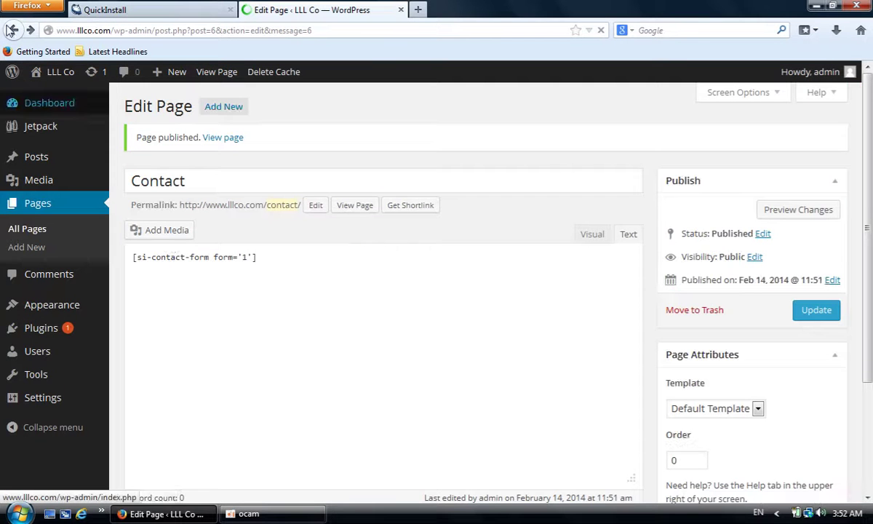
{"action": "left_click", "coordinate": [10, 29]}
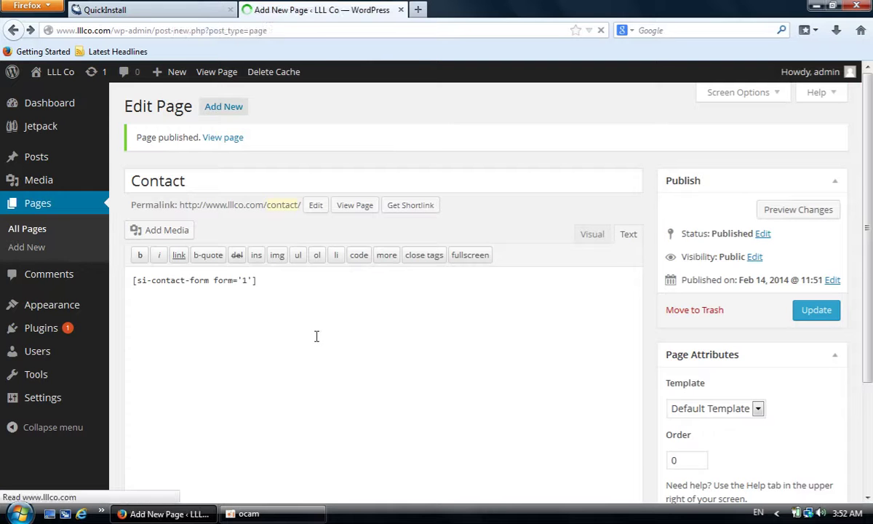
{"action": "left_click", "coordinate": [14, 30]}
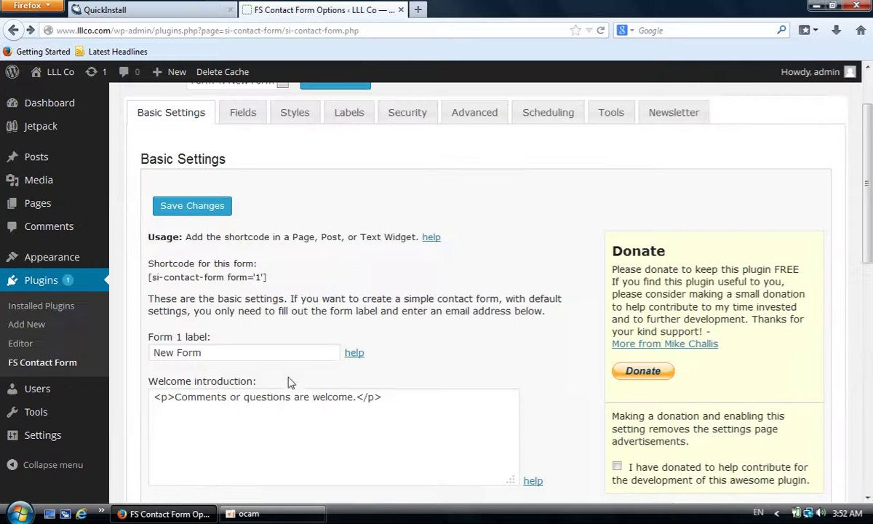
{"action": "scroll", "coordinate": [451, 337], "scroll_direction": "down", "scroll_amount": 2}
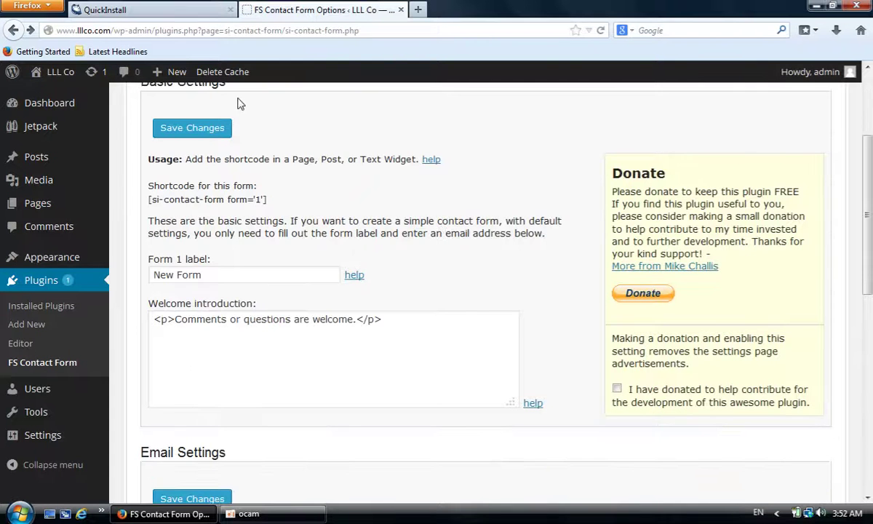
- Open lllco.com in a new browser tab and examine the introduction text on its Contact page
{"action": "left_click", "coordinate": [418, 10]}
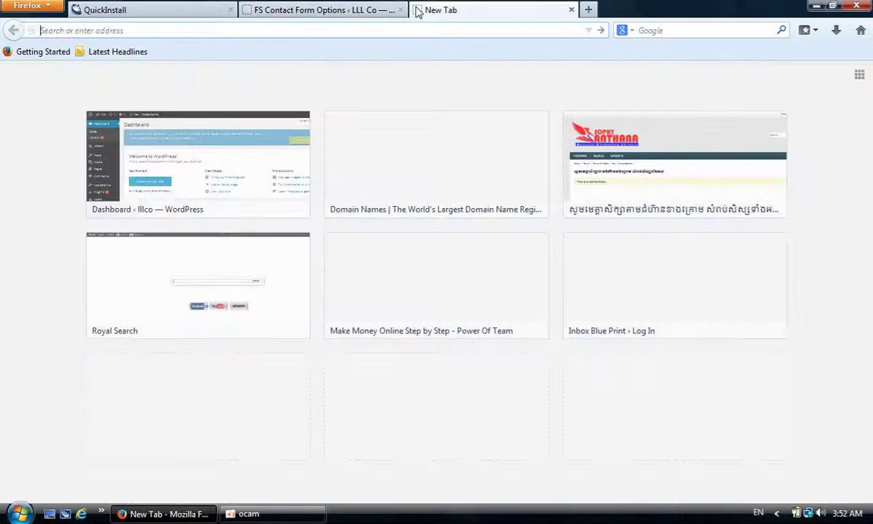
{"action": "type", "text": "lllco.com"}
{"action": "key", "text": "Return"}
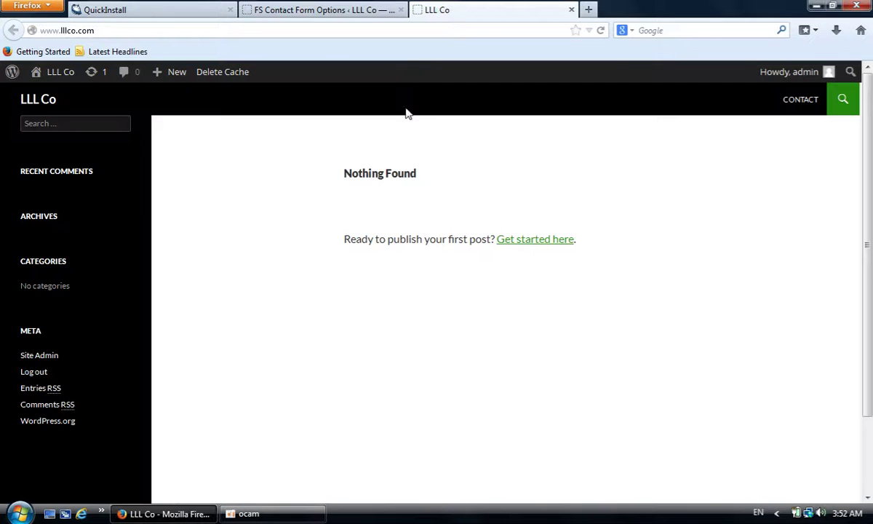
{"action": "left_click", "coordinate": [798, 99]}
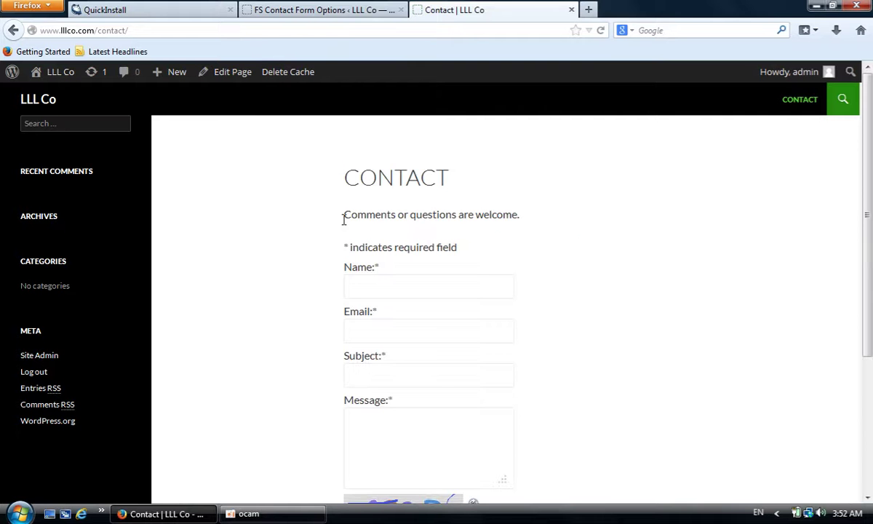
{"action": "left_click_drag", "start_coordinate": [348, 220], "coordinate": [532, 227]}
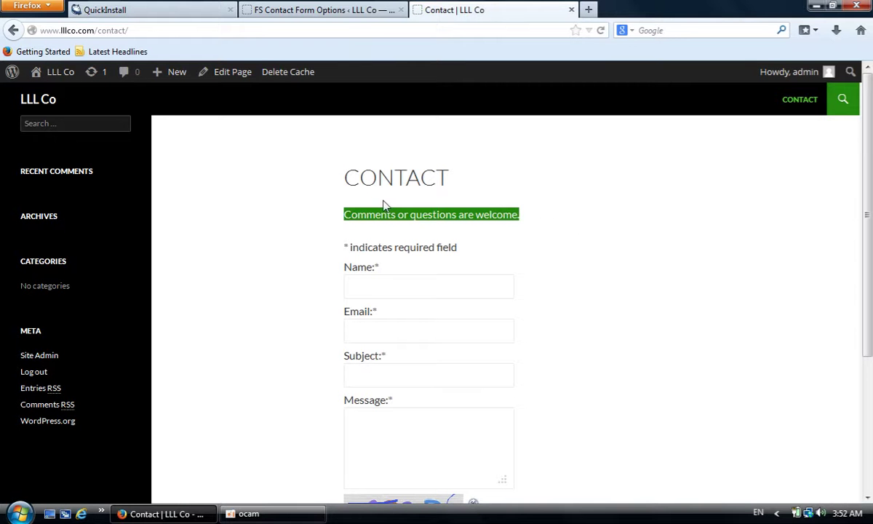
- Replace the welcome introduction's sentence with "Thank you for contact me. I will try to reply to your email in 24 hours." and save
{"action": "left_click", "coordinate": [266, 9]}
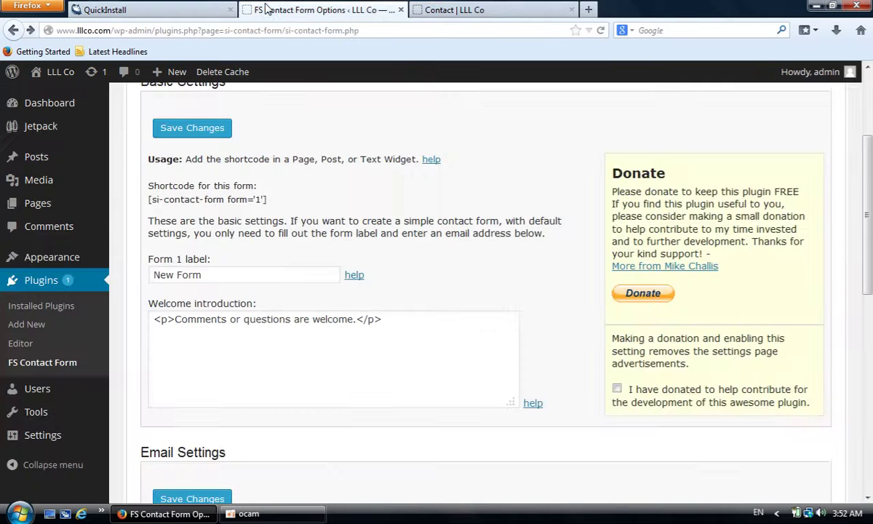
{"action": "scroll", "coordinate": [192, 263], "scroll_direction": "down", "scroll_amount": 2}
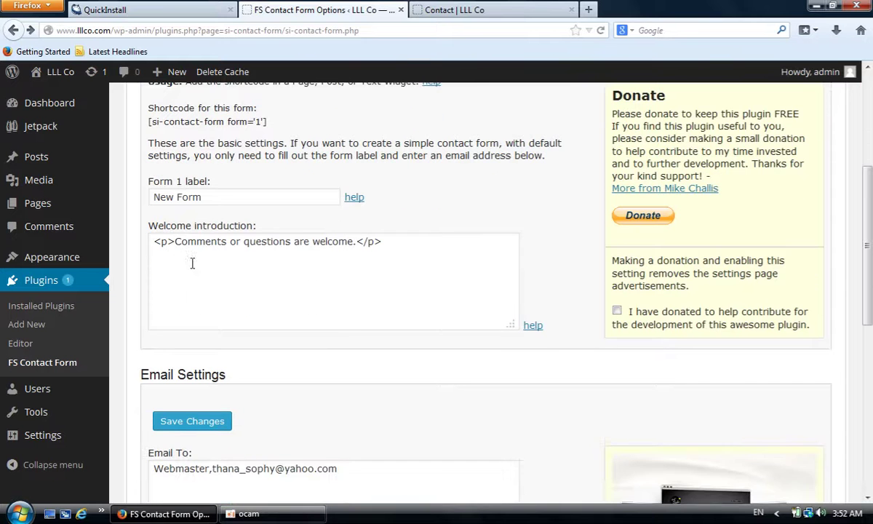
{"action": "left_click_drag", "start_coordinate": [175, 245], "coordinate": [360, 244]}
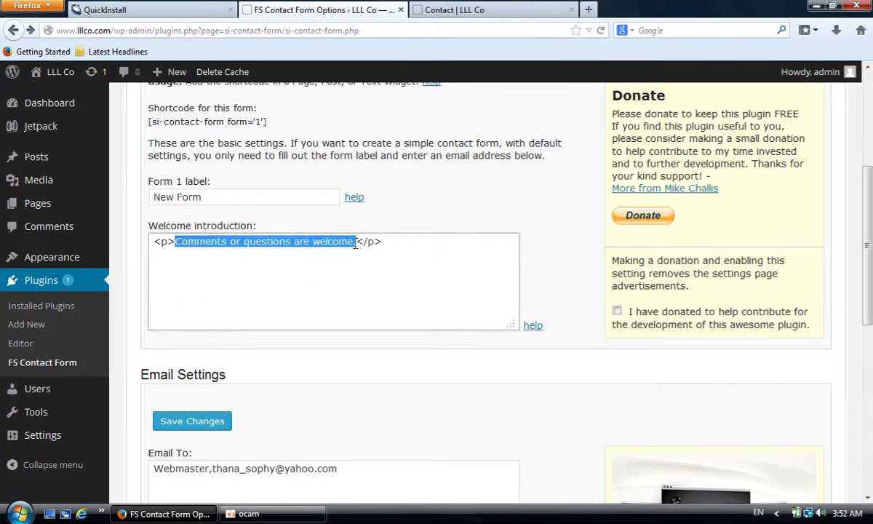
{"action": "left_click", "coordinate": [499, 13]}
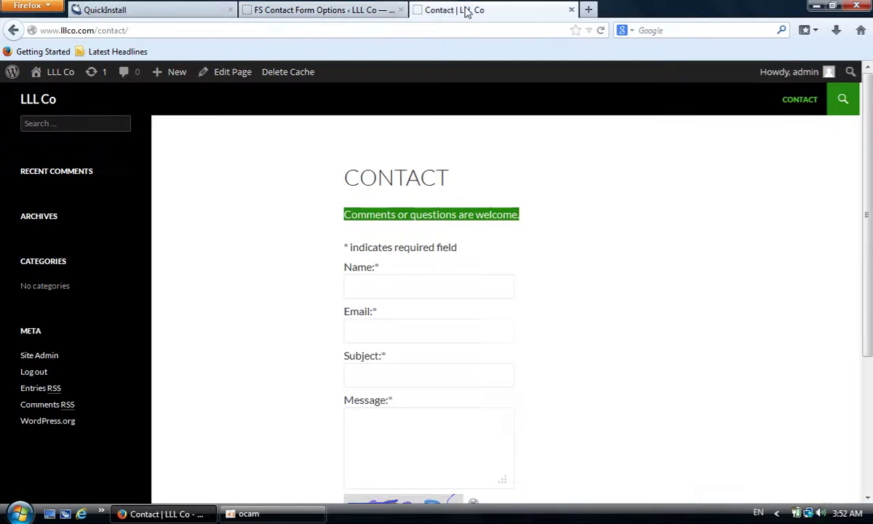
{"action": "left_click", "coordinate": [314, 12]}
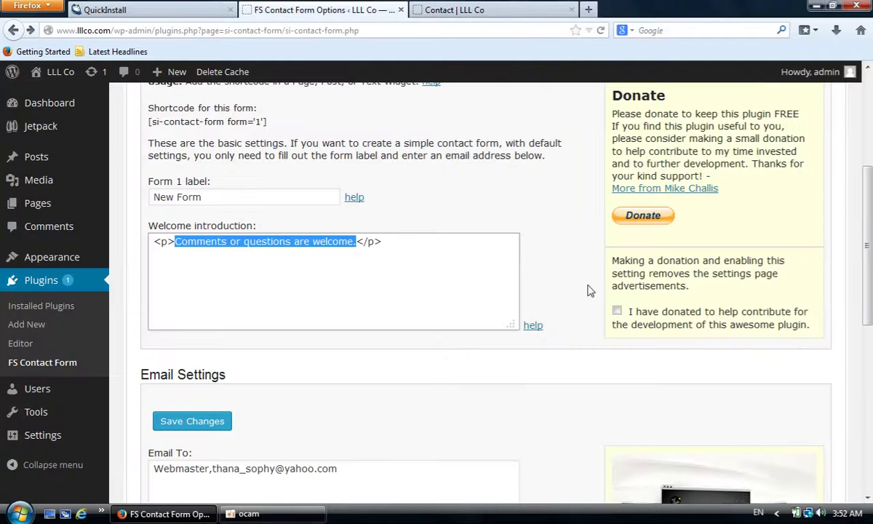
{"action": "key", "text": "BackSpace"}
{"action": "type", "text": "Thank you fo"}
{"action": "type", "text": "r conta"}
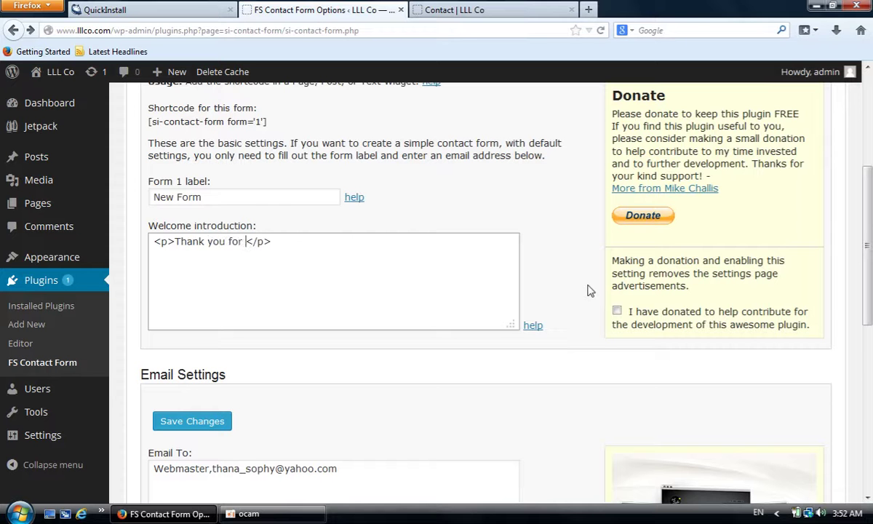
{"action": "type", "text": "ct me. I "}
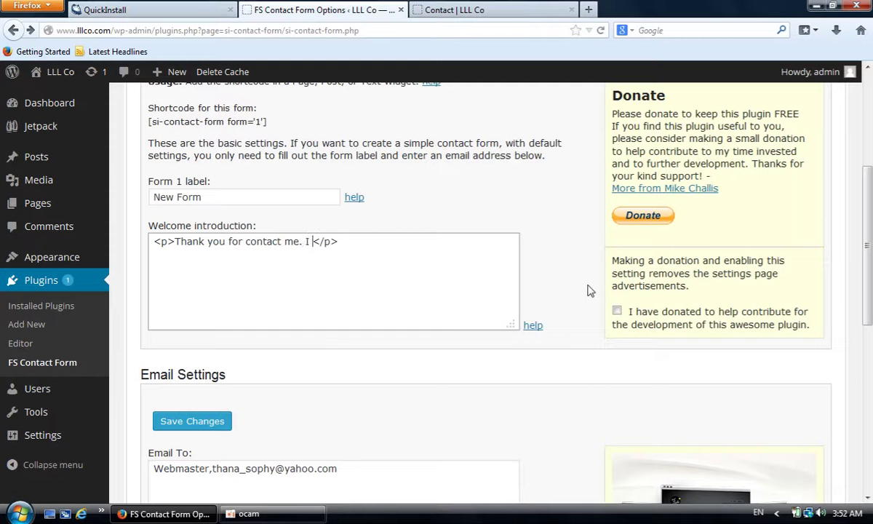
{"action": "type", "text": "will try to "}
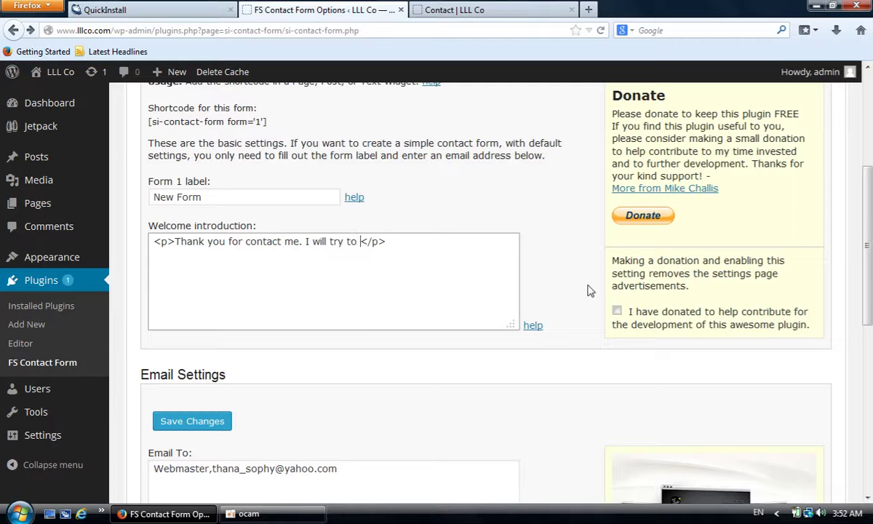
{"action": "type", "text": "reply to your email in 24 hours."}
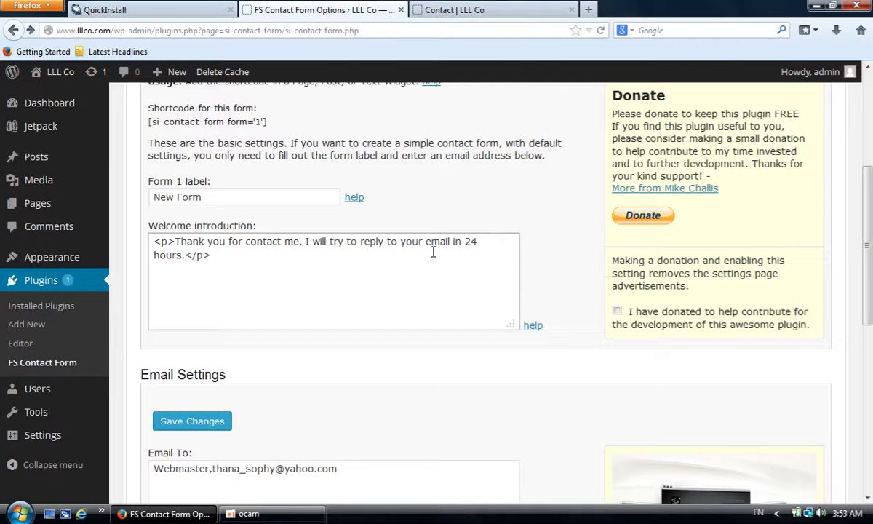
{"action": "left_click", "coordinate": [213, 419]}
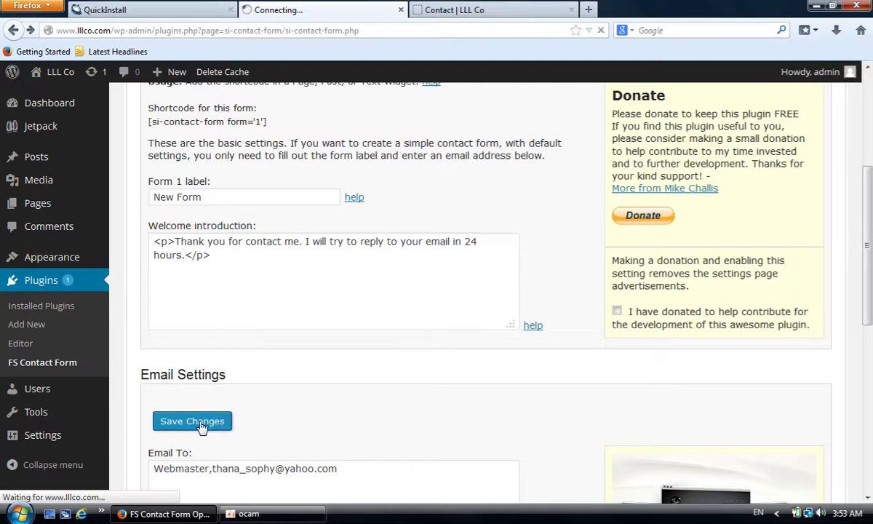
- Reload the live Contact page and check the introduction text above the form and the fields below it
{"action": "left_click", "coordinate": [469, 10]}
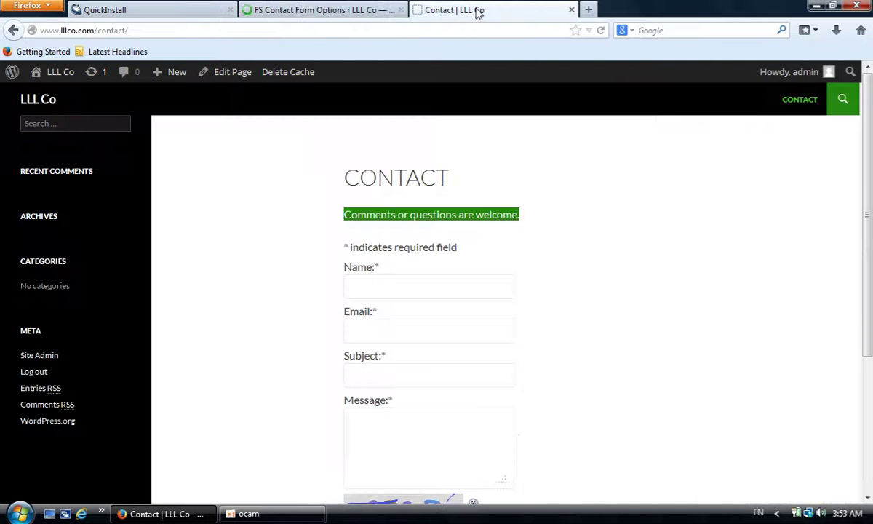
{"action": "left_click", "coordinate": [224, 32]}
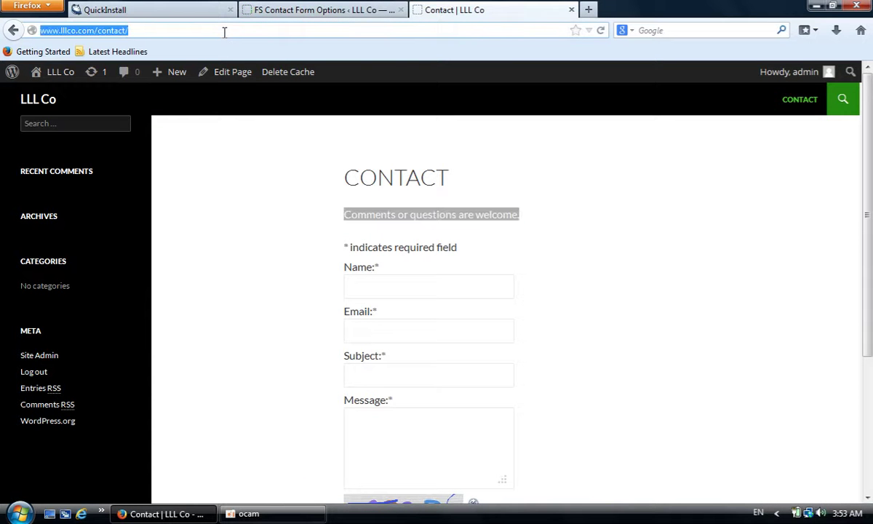
{"action": "key", "text": "Return"}
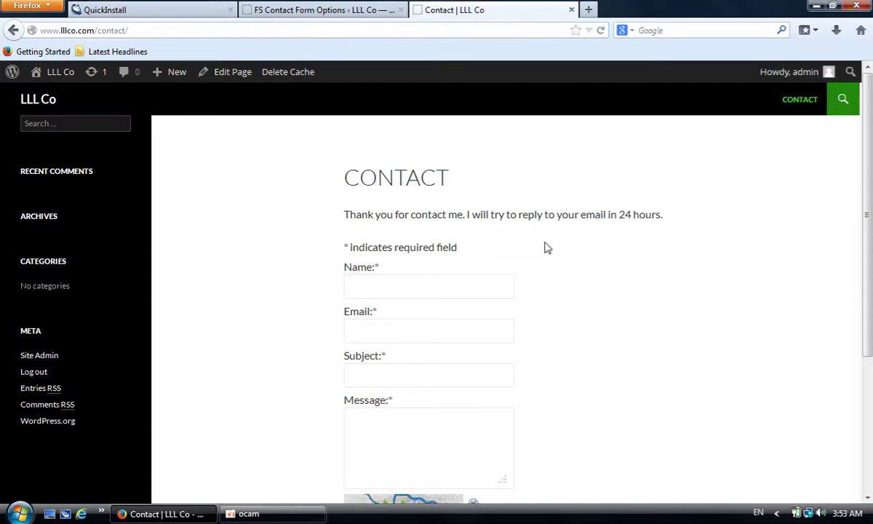
{"action": "scroll", "coordinate": [647, 255], "scroll_direction": "down", "scroll_amount": 5}
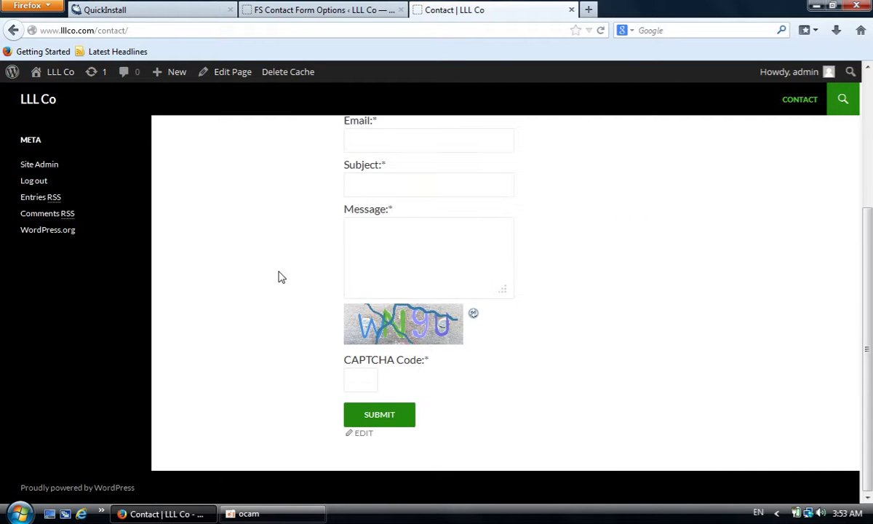
{"action": "scroll", "coordinate": [353, 269], "scroll_direction": "up", "scroll_amount": 5}
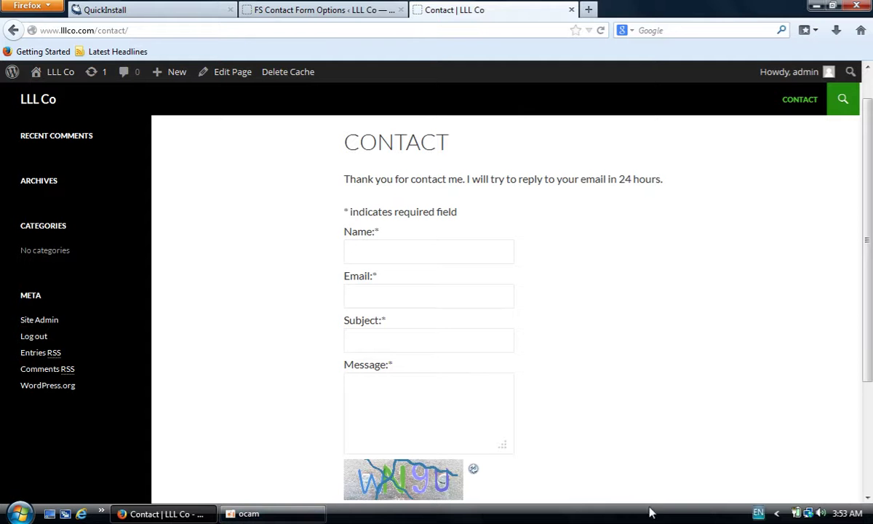
- Return to the FS Contact Form settings and examine the field settings for the standard fields and general field options
{"action": "left_click", "coordinate": [328, 11]}
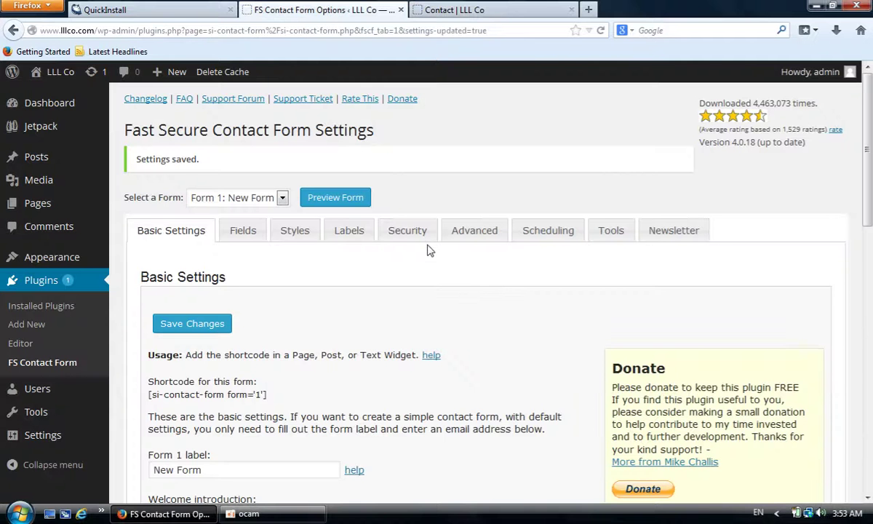
{"action": "left_click", "coordinate": [242, 234]}
{"action": "scroll", "coordinate": [348, 300], "scroll_direction": "down", "scroll_amount": 2}
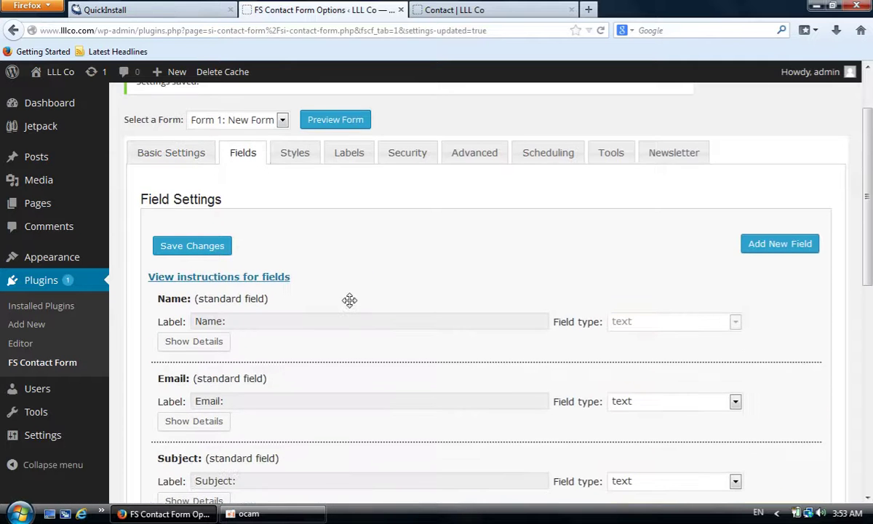
{"action": "scroll", "coordinate": [473, 298], "scroll_direction": "down", "scroll_amount": 6}
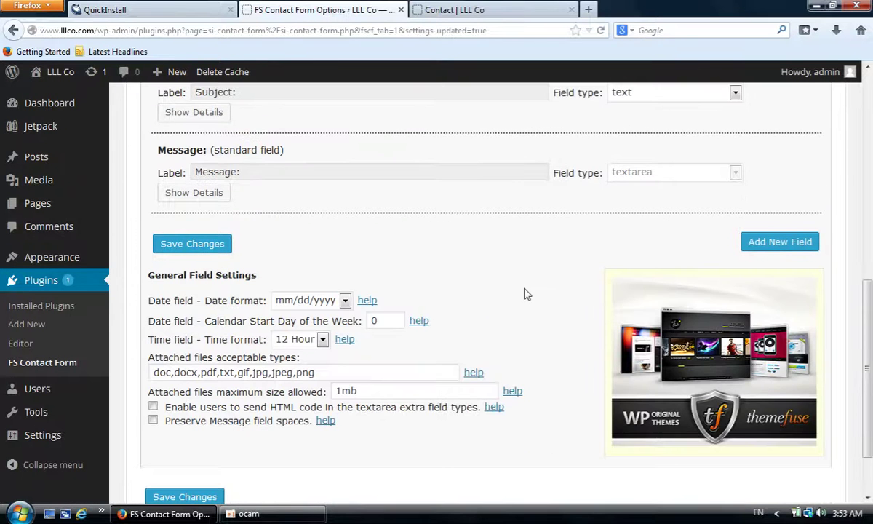
{"action": "scroll", "coordinate": [523, 293], "scroll_direction": "down", "scroll_amount": 2}
{"action": "scroll", "coordinate": [350, 353], "scroll_direction": "up", "scroll_amount": 10}
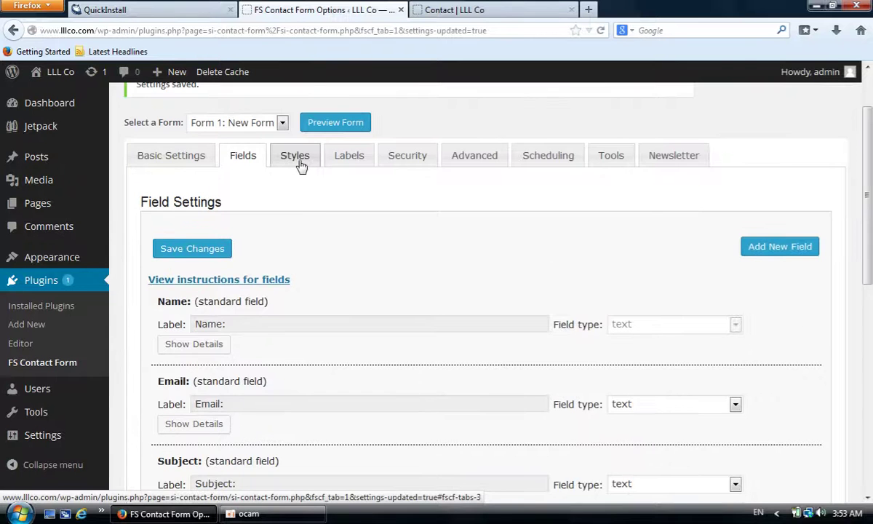
- Enable a fieldset box around the form in the style settings and save the changes
{"action": "left_click", "coordinate": [296, 158]}
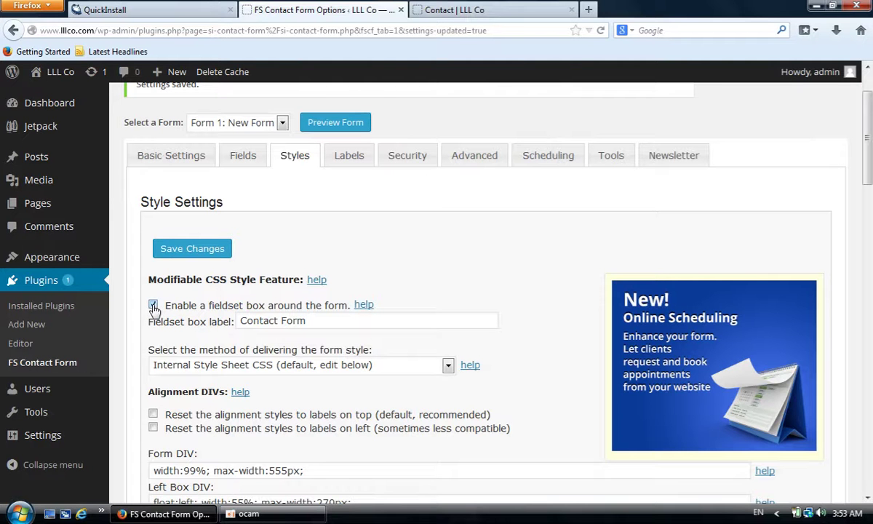
{"action": "scroll", "coordinate": [483, 259], "scroll_direction": "down", "scroll_amount": 2}
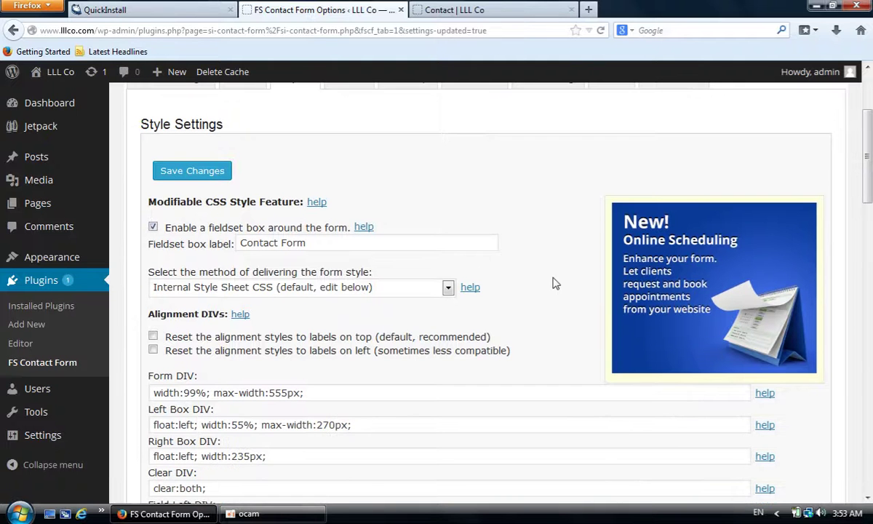
{"action": "scroll", "coordinate": [551, 233], "scroll_direction": "down", "scroll_amount": 15}
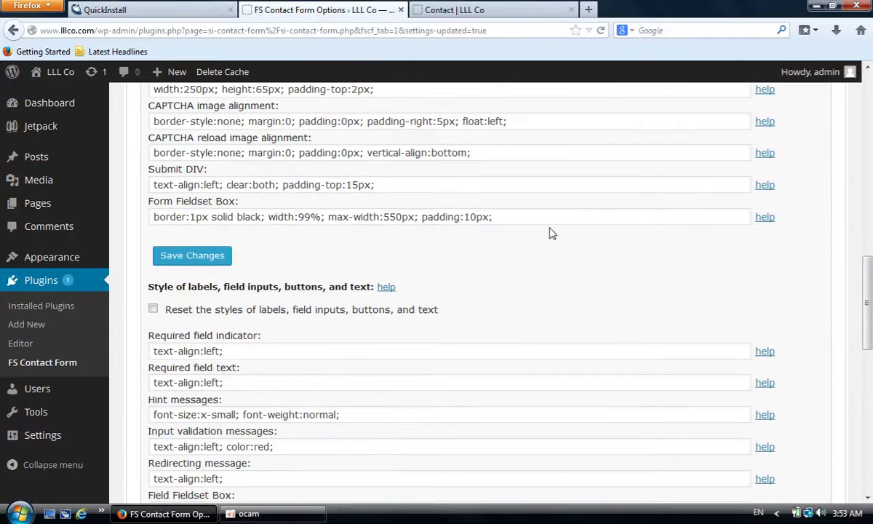
{"action": "scroll", "coordinate": [550, 233], "scroll_direction": "down", "scroll_amount": 12}
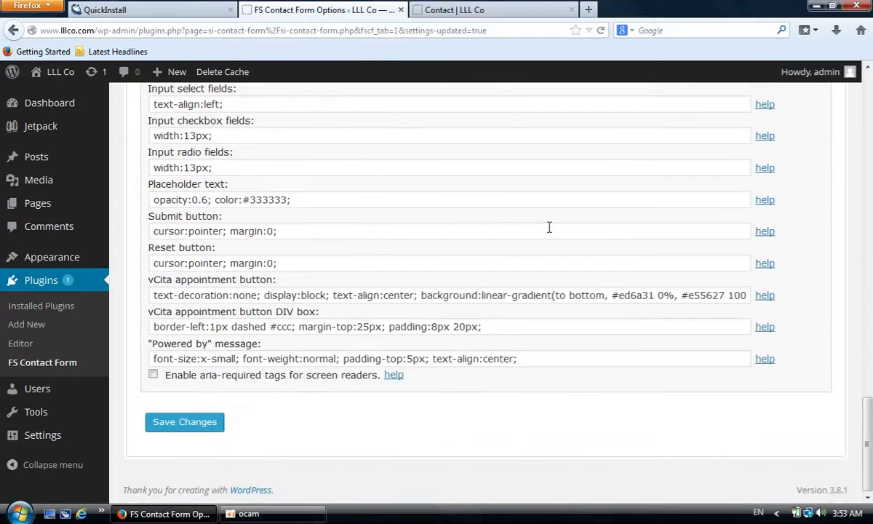
{"action": "scroll", "coordinate": [551, 233], "scroll_direction": "up", "scroll_amount": 20}
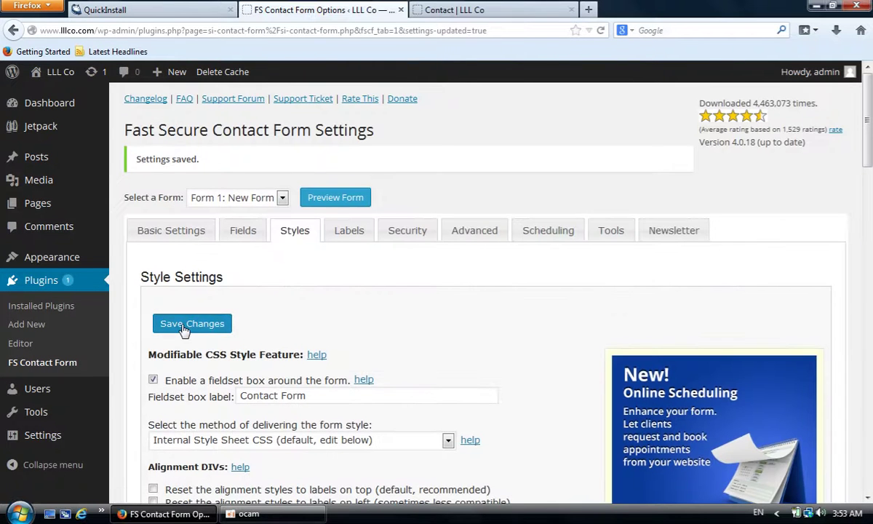
{"action": "left_click", "coordinate": [184, 325]}
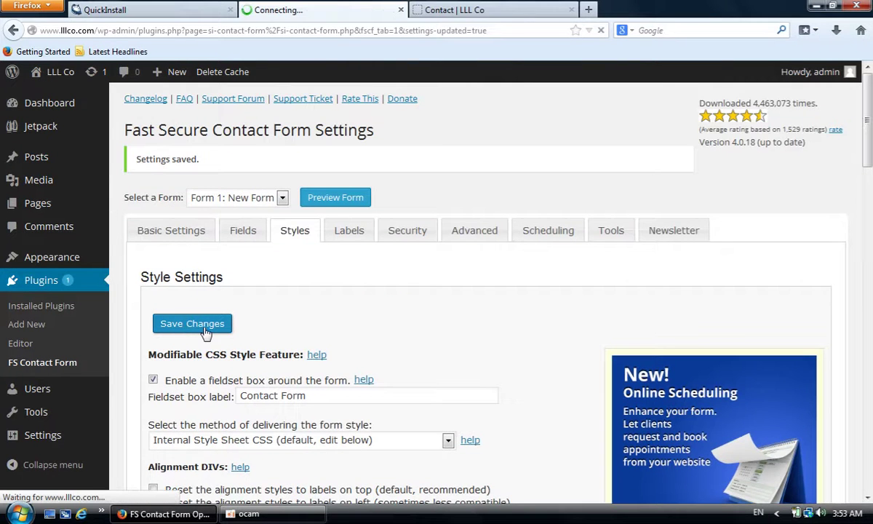
- Reload the live Contact page and examine the border around the form from its heading to the submit button
{"action": "left_click", "coordinate": [510, 10]}
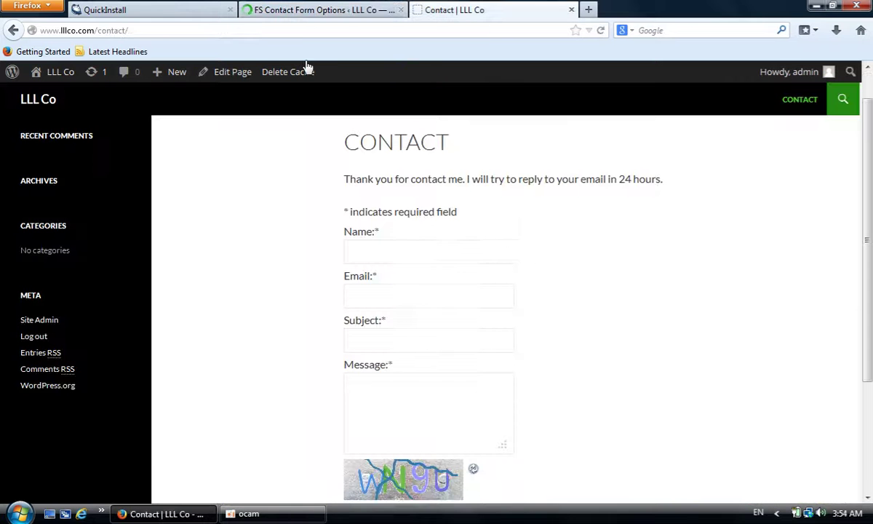
{"action": "left_click", "coordinate": [289, 30]}
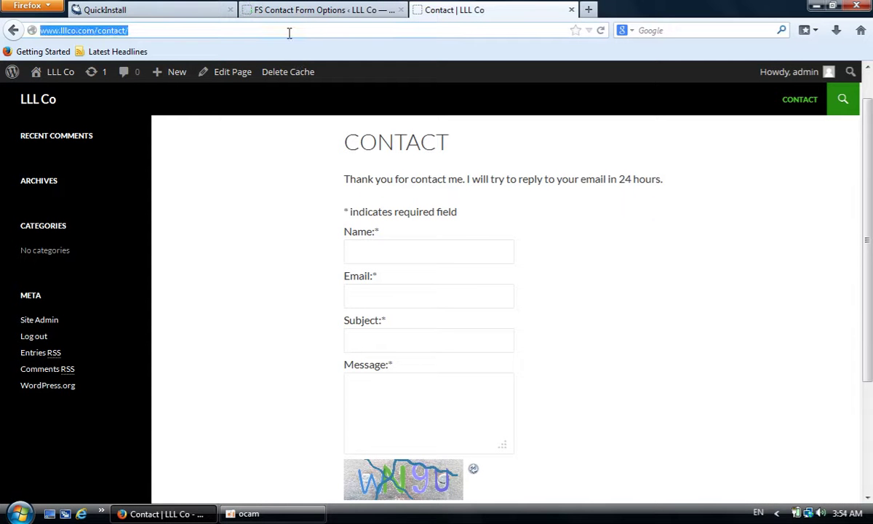
{"action": "key", "text": "Return"}
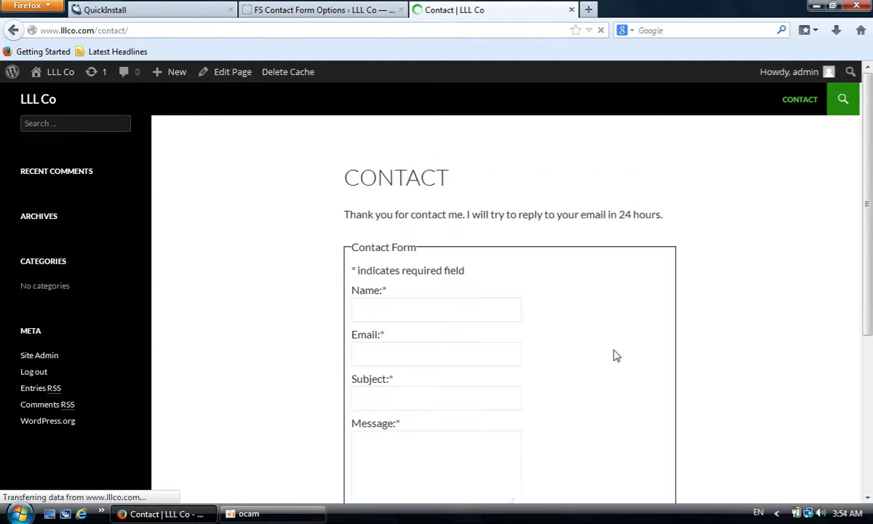
{"action": "scroll", "coordinate": [659, 219], "scroll_direction": "down", "scroll_amount": 3}
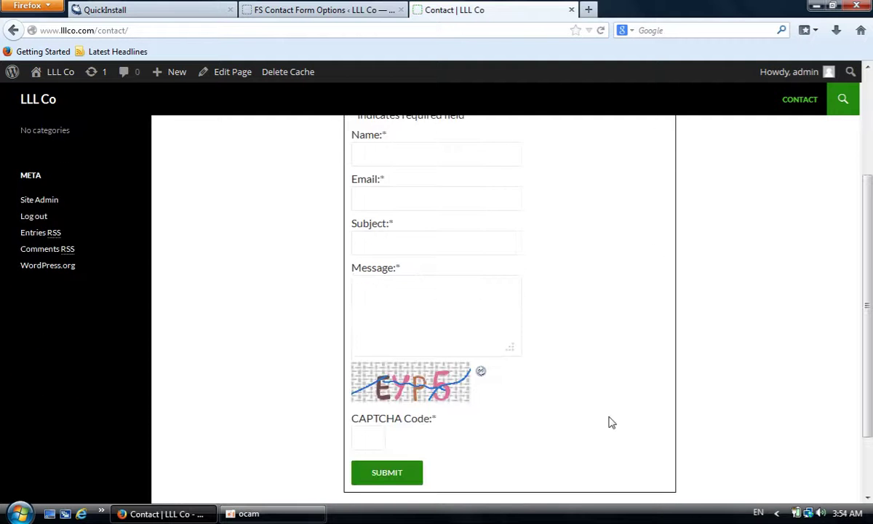
{"action": "scroll", "coordinate": [609, 350], "scroll_direction": "up", "scroll_amount": 4}
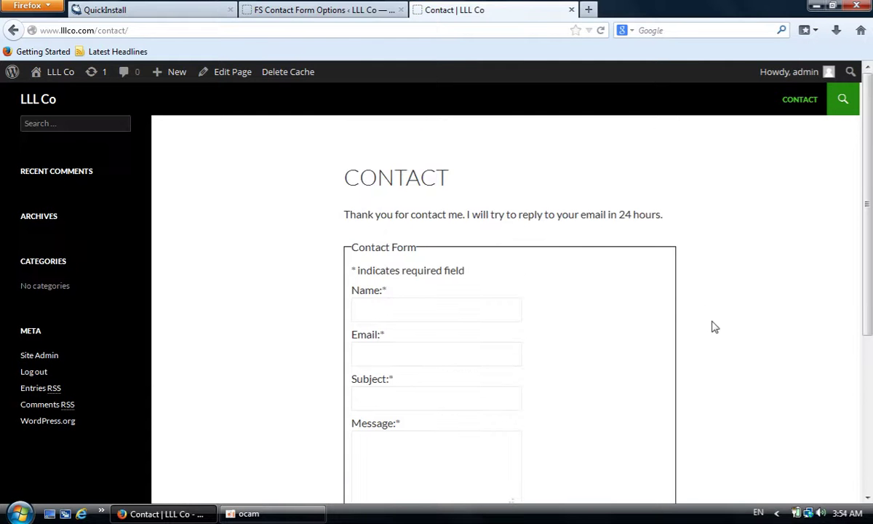
{"action": "scroll", "coordinate": [705, 296], "scroll_direction": "down", "scroll_amount": 1}
{"action": "scroll", "coordinate": [706, 297], "scroll_direction": "down", "scroll_amount": 3}
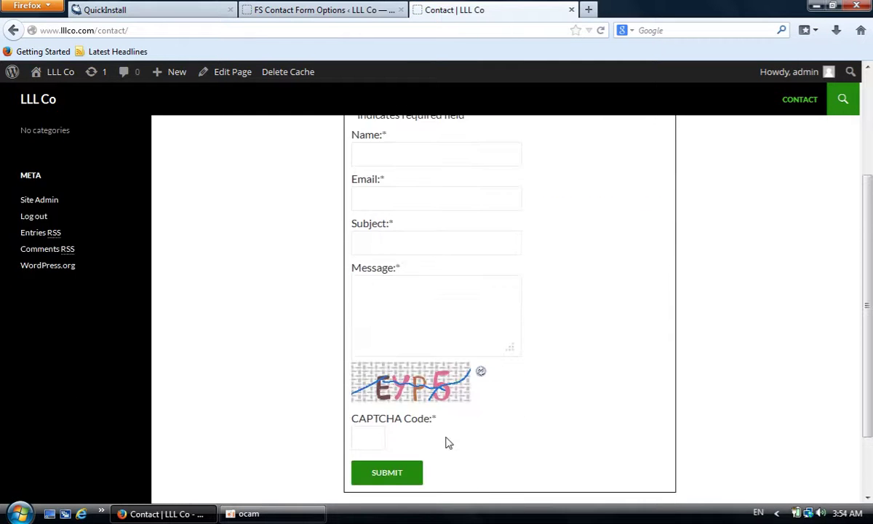
{"action": "scroll", "coordinate": [657, 211], "scroll_direction": "up", "scroll_amount": 4}
- Compare the form's saved style settings with the live Contact page, ending on the style settings
{"action": "left_click", "coordinate": [346, 20]}
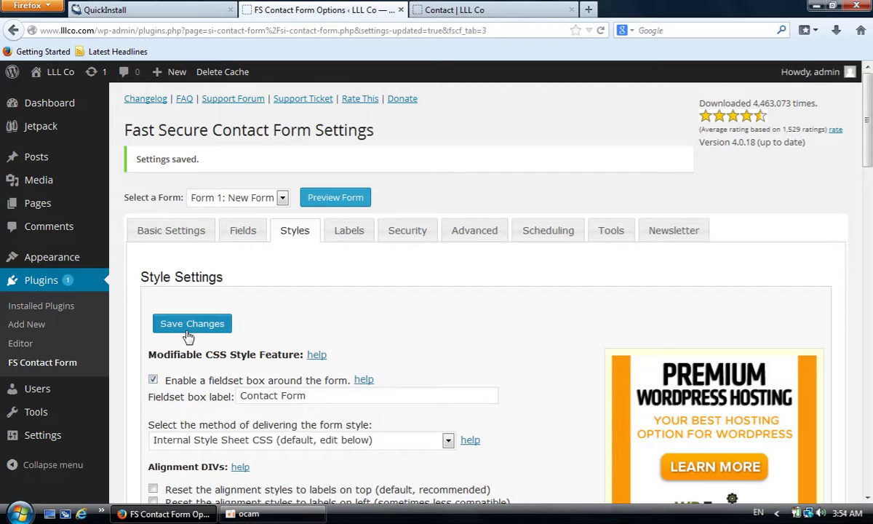
{"action": "left_click", "coordinate": [527, 9]}
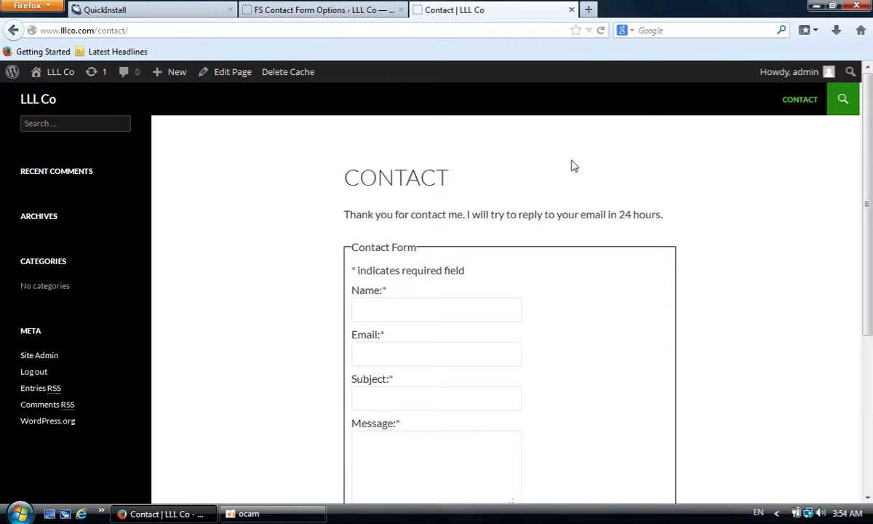
{"action": "left_click", "coordinate": [299, 10]}
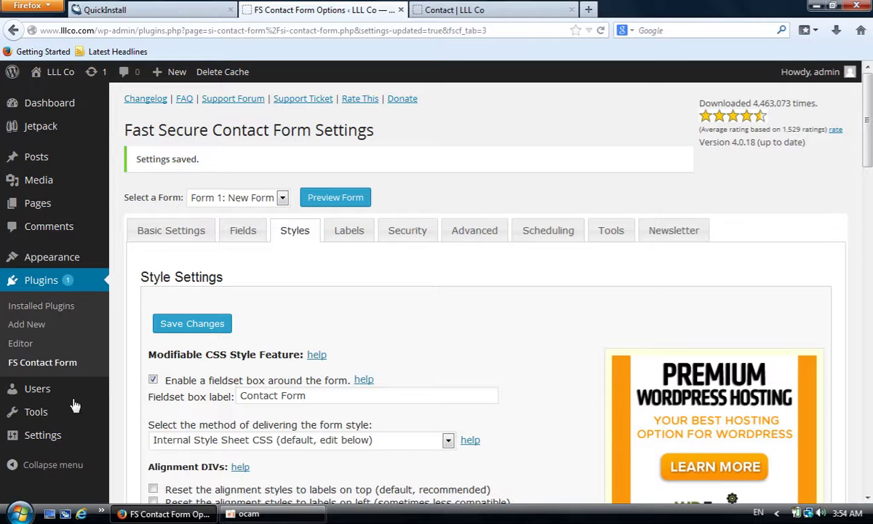
{"action": "scroll", "coordinate": [113, 295], "scroll_direction": "down", "scroll_amount": 1}
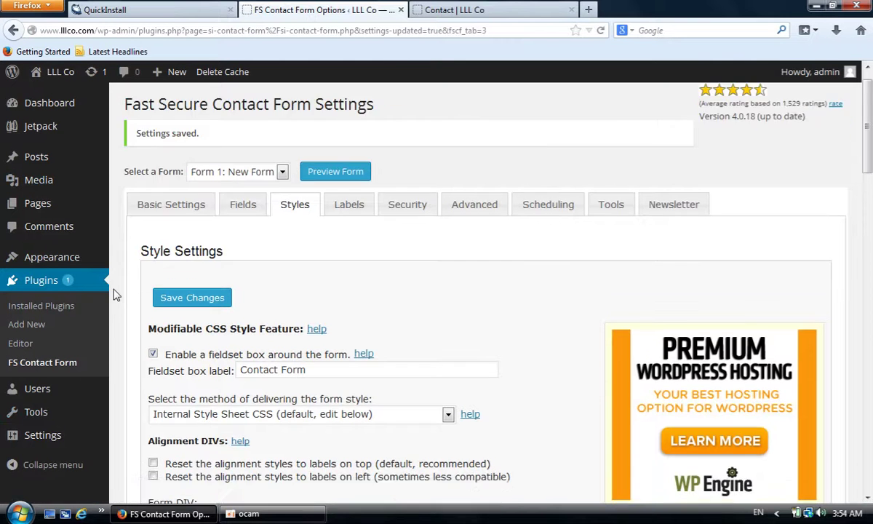
- Search the plugin directory for "all in one seo"
{"action": "left_click", "coordinate": [46, 288]}
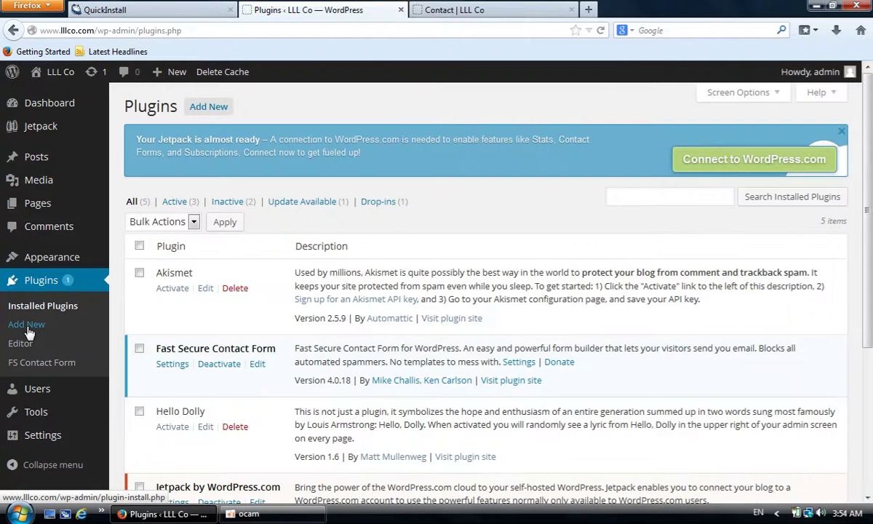
{"action": "left_click", "coordinate": [27, 327]}
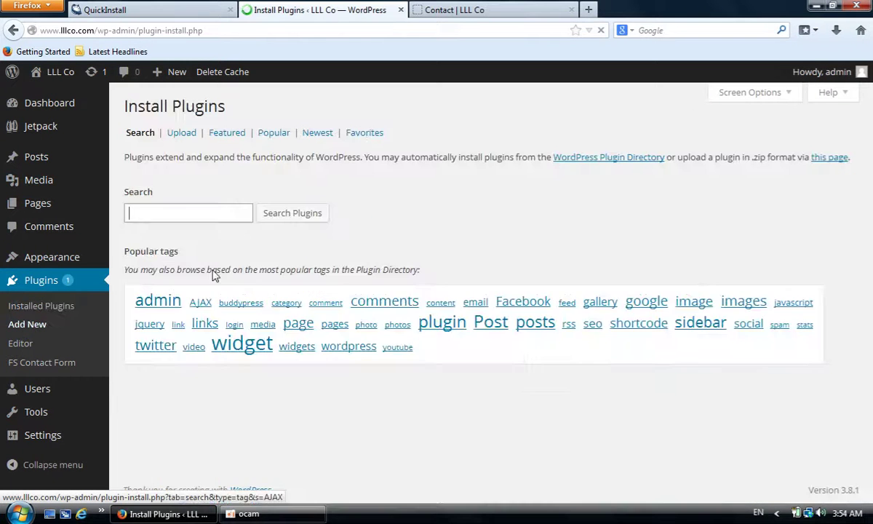
{"action": "type", "text": "al"}
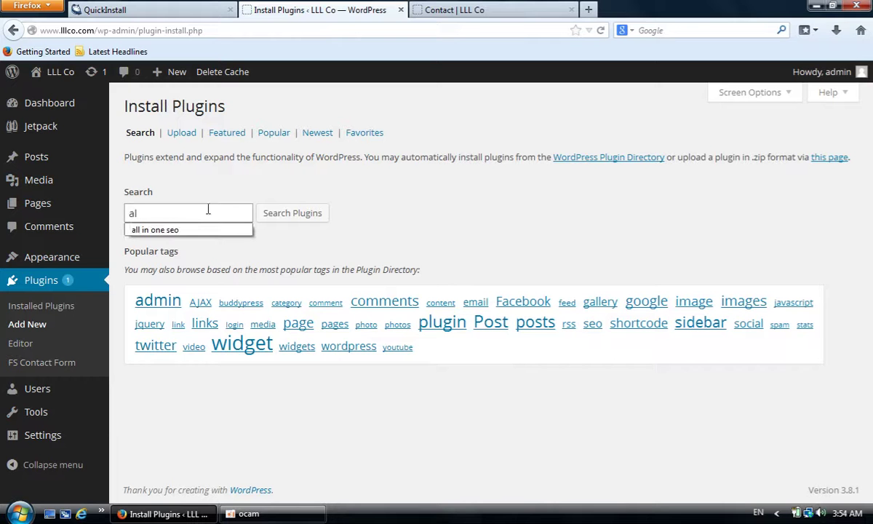
{"action": "left_click", "coordinate": [186, 230]}
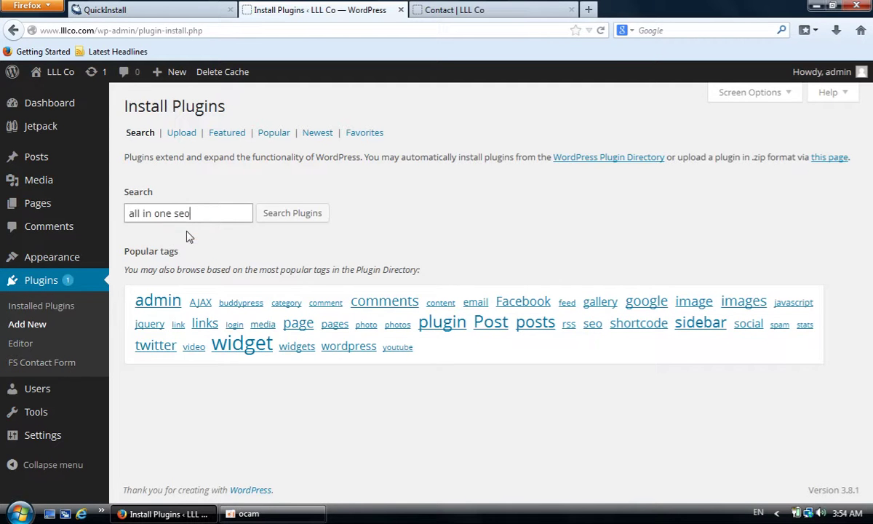
{"action": "left_click", "coordinate": [278, 215]}
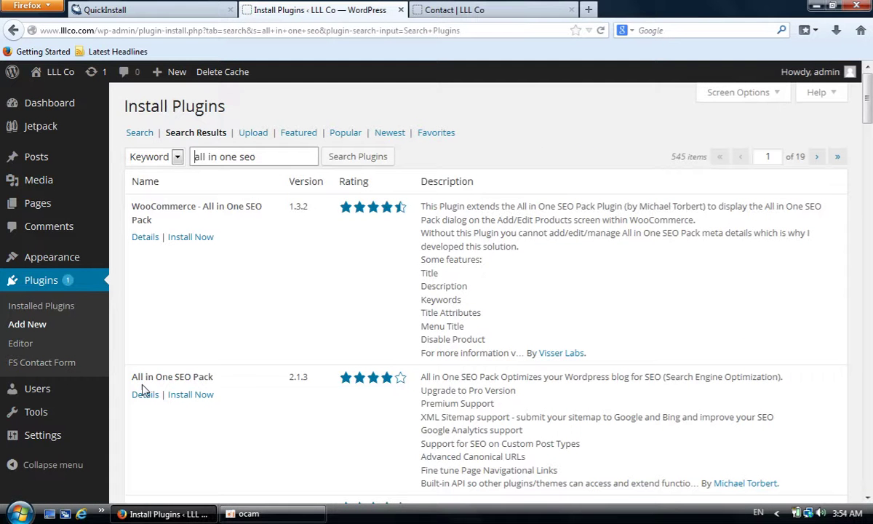
- Install and activate the All in One SEO Pack plugin
{"action": "left_click_drag", "start_coordinate": [131, 376], "coordinate": [217, 387]}
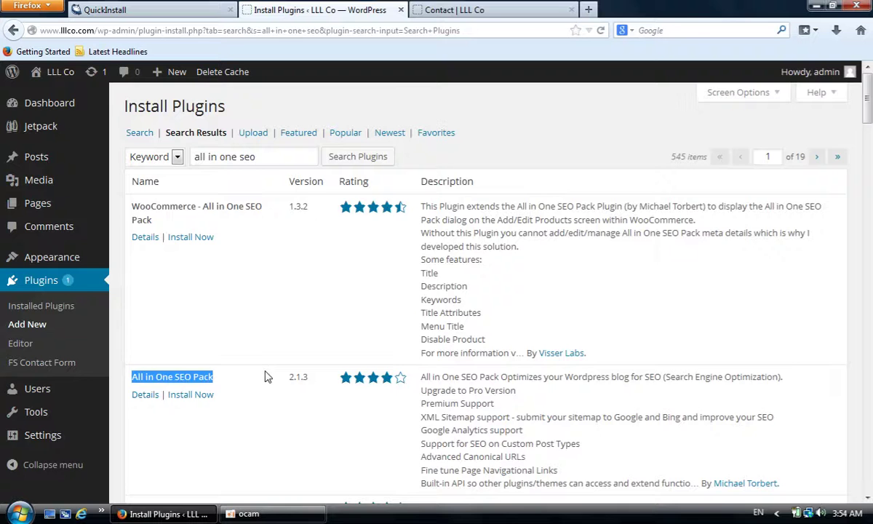
{"action": "scroll", "coordinate": [251, 360], "scroll_direction": "down", "scroll_amount": 2}
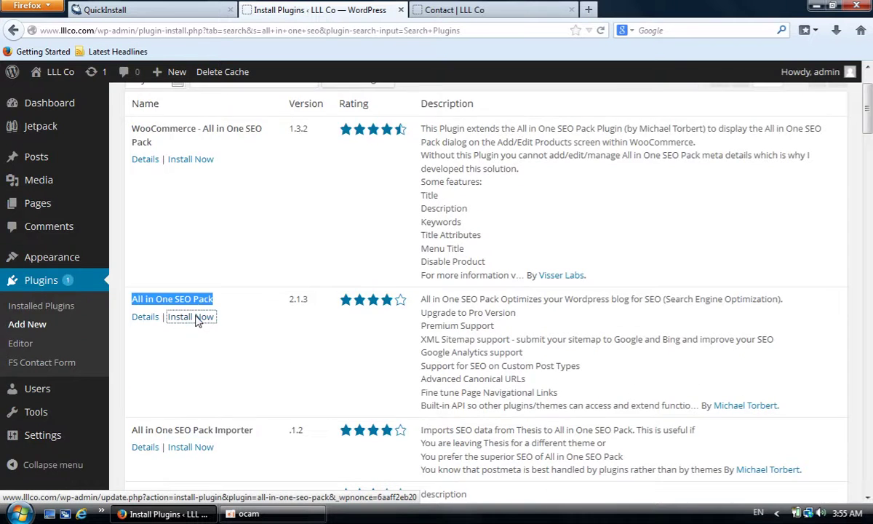
{"action": "left_click", "coordinate": [194, 318]}
{"action": "left_click", "coordinate": [430, 256]}
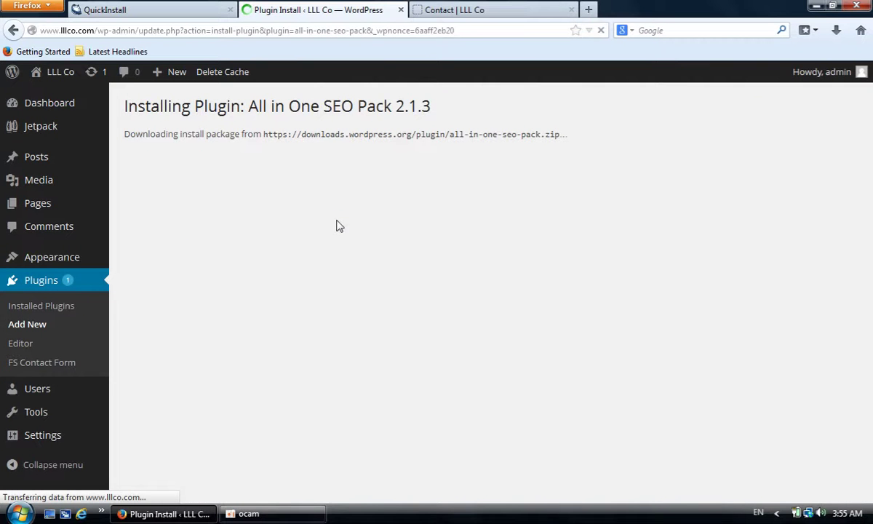
{"action": "left_click", "coordinate": [153, 224]}
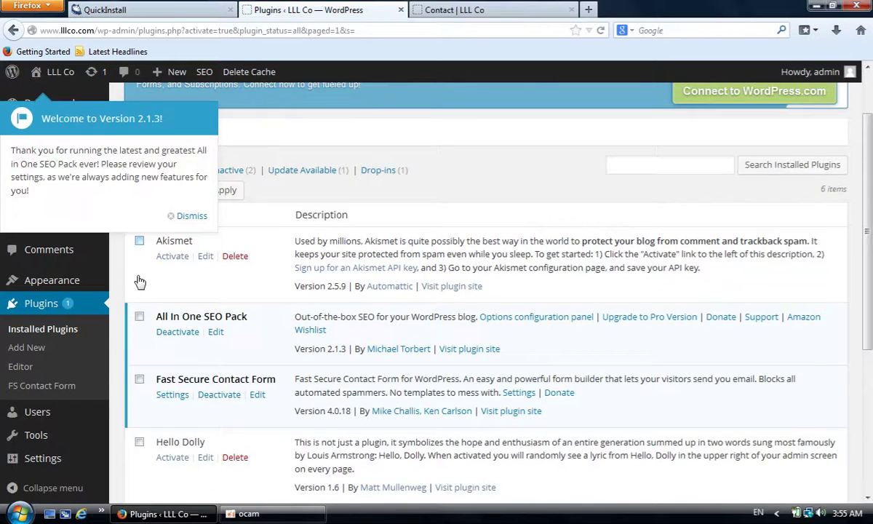
- Dismiss the plugin's welcome notice and open the All in One SEO general settings at the home page title
{"action": "scroll", "coordinate": [136, 284], "scroll_direction": "down", "scroll_amount": 5}
{"action": "scroll", "coordinate": [145, 248], "scroll_direction": "up", "scroll_amount": 5}
{"action": "left_click", "coordinate": [179, 207]}
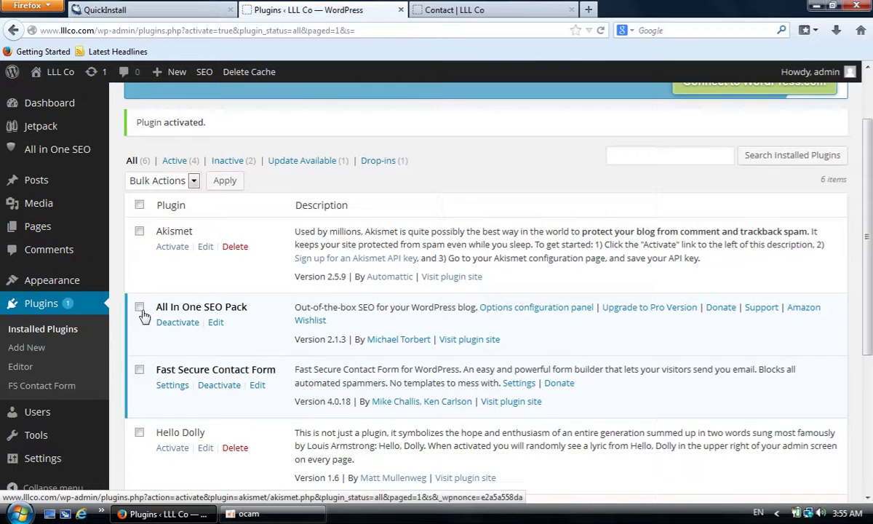
{"action": "mouse_move", "coordinate": [44, 153]}
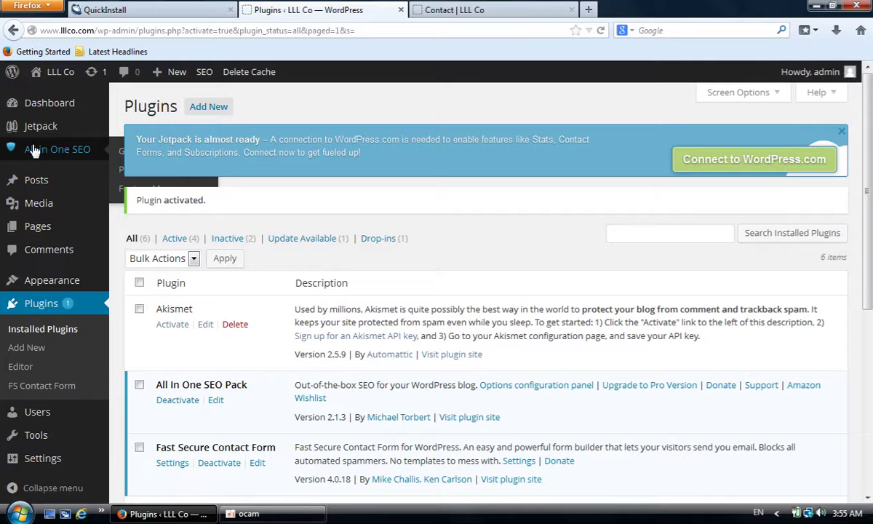
{"action": "scroll", "coordinate": [85, 246], "scroll_direction": "down", "scroll_amount": 2}
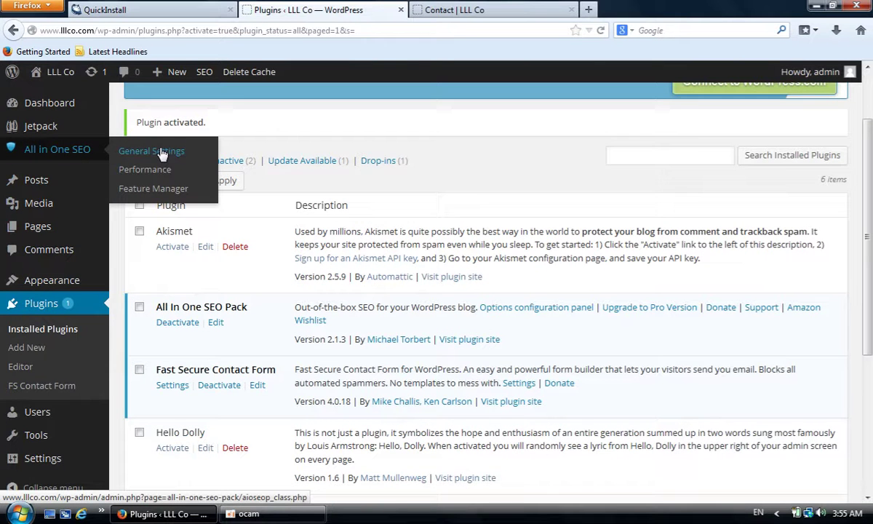
{"action": "left_click", "coordinate": [143, 158]}
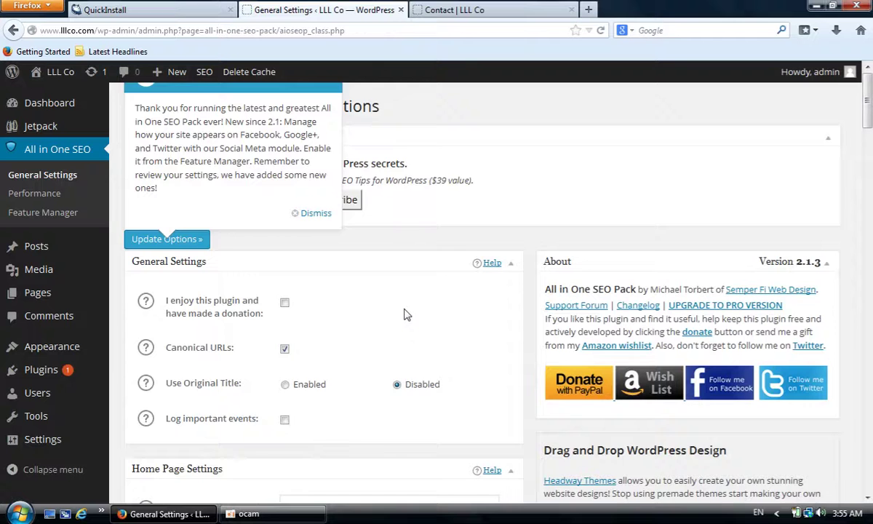
{"action": "scroll", "coordinate": [406, 314], "scroll_direction": "down", "scroll_amount": 5}
{"action": "left_click", "coordinate": [326, 283]}
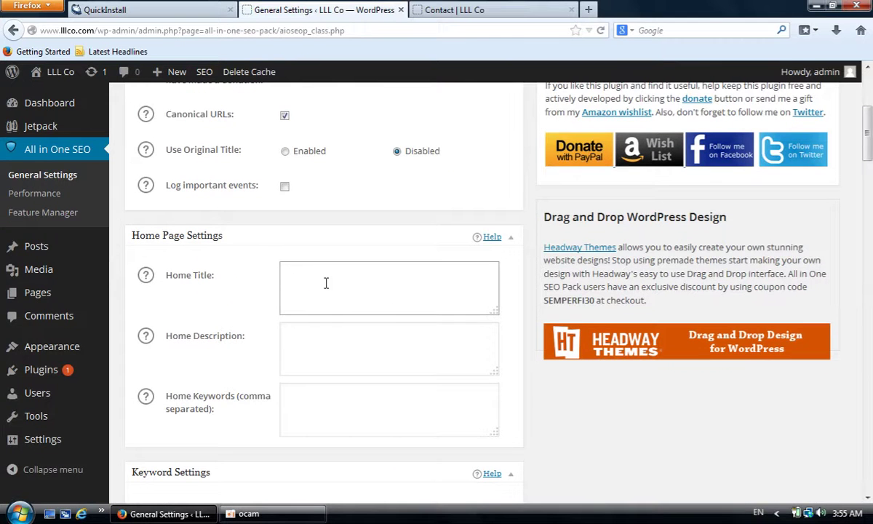
- Open Google in a new browser tab and search for santhana.com
{"action": "left_click", "coordinate": [510, 10]}
{"action": "left_click", "coordinate": [588, 10]}
{"action": "type", "text": "google.com/"}
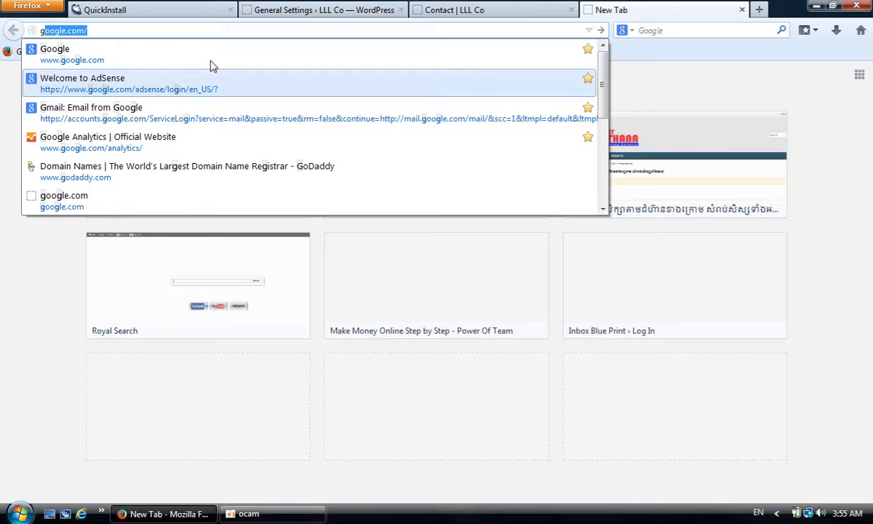
{"action": "key", "text": "Return"}
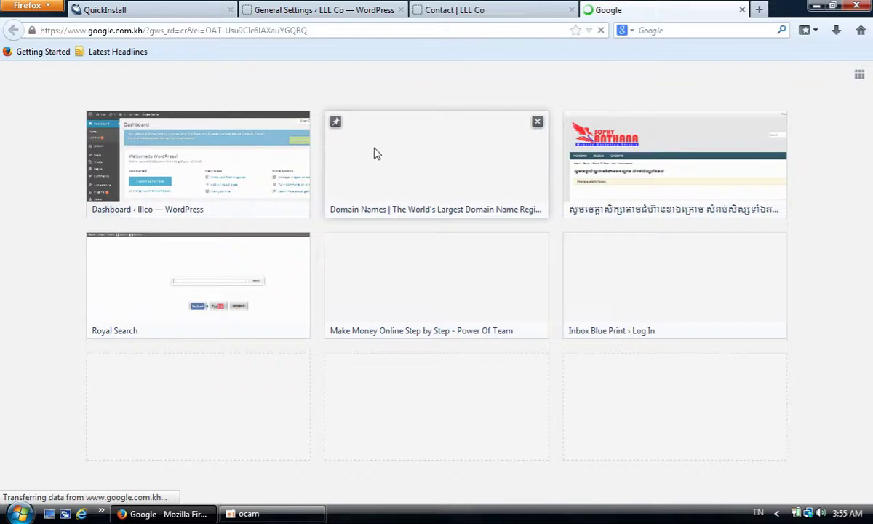
{"action": "type", "text": "santhan"}
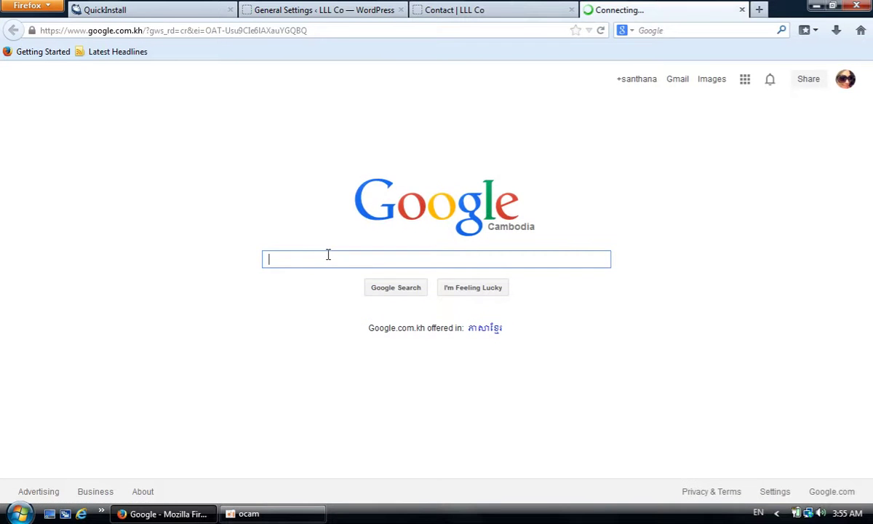
{"action": "type", "text": "a.com"}
{"action": "key", "text": "Return"}
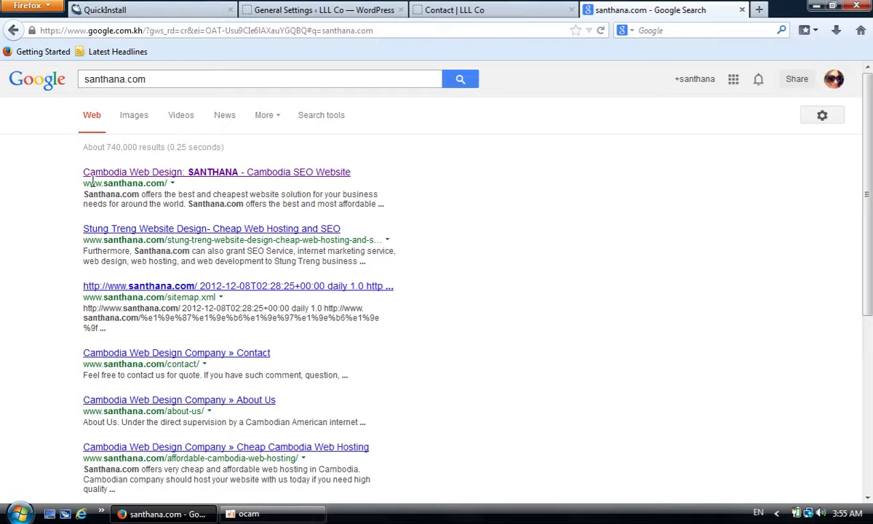
- Examine the title and description of the first search result for santhana.com
{"action": "left_click_drag", "start_coordinate": [72, 169], "coordinate": [289, 174]}
{"action": "left_click", "coordinate": [426, 156]}
{"action": "left_click_drag", "start_coordinate": [83, 194], "coordinate": [388, 220]}
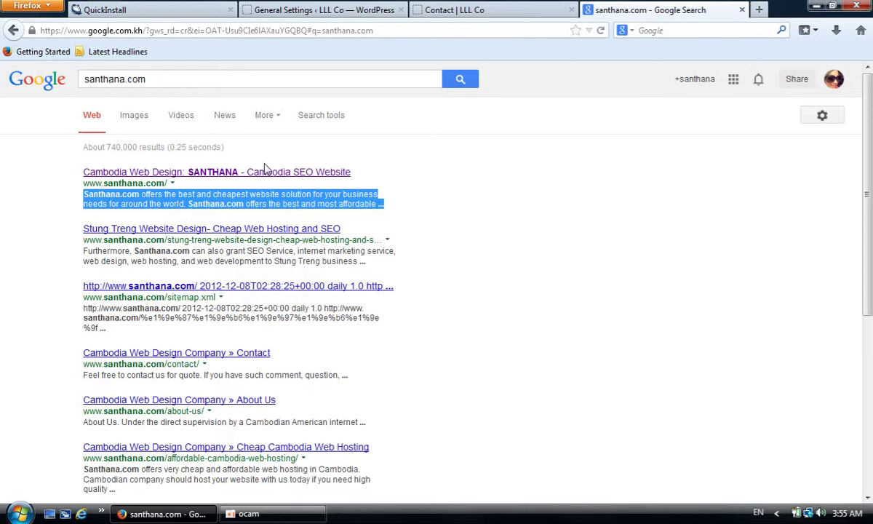
{"action": "left_click", "coordinate": [164, 78]}
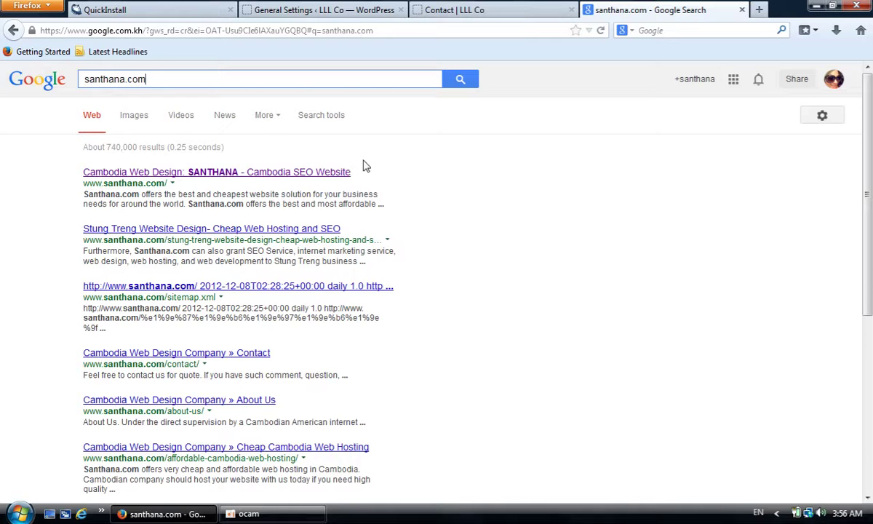
- Return to the All in One SEO general settings and set the home title to "Khmer Song - Cambodia Video Karaoke"
{"action": "left_click", "coordinate": [477, 9]}
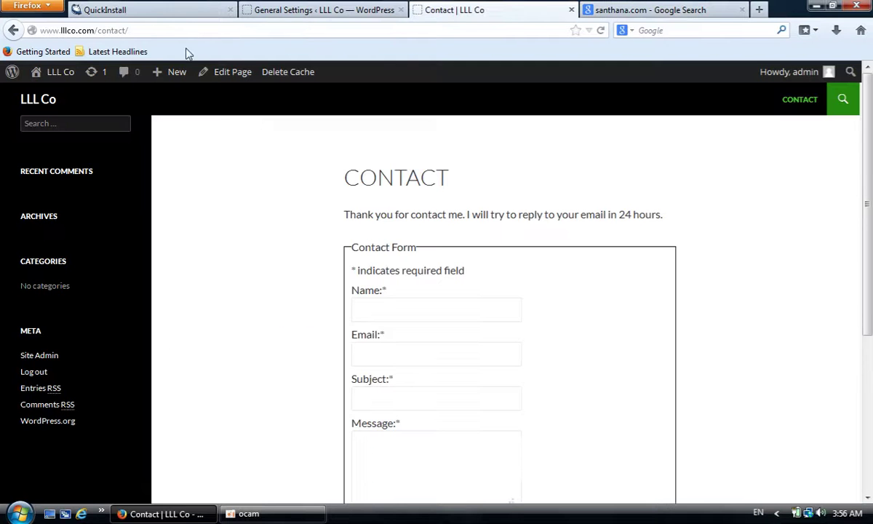
{"action": "left_click", "coordinate": [291, 12]}
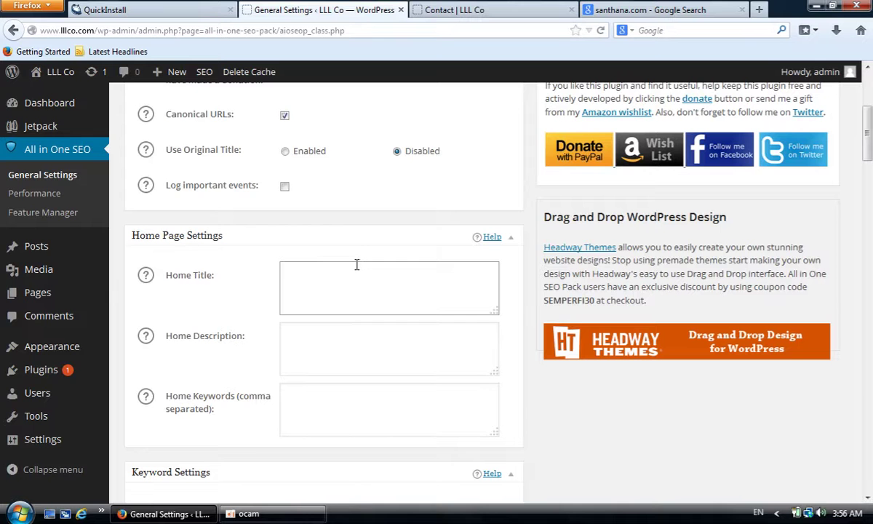
{"action": "type", "text": "Khmer Song - Cambodia Video Karaoke"}
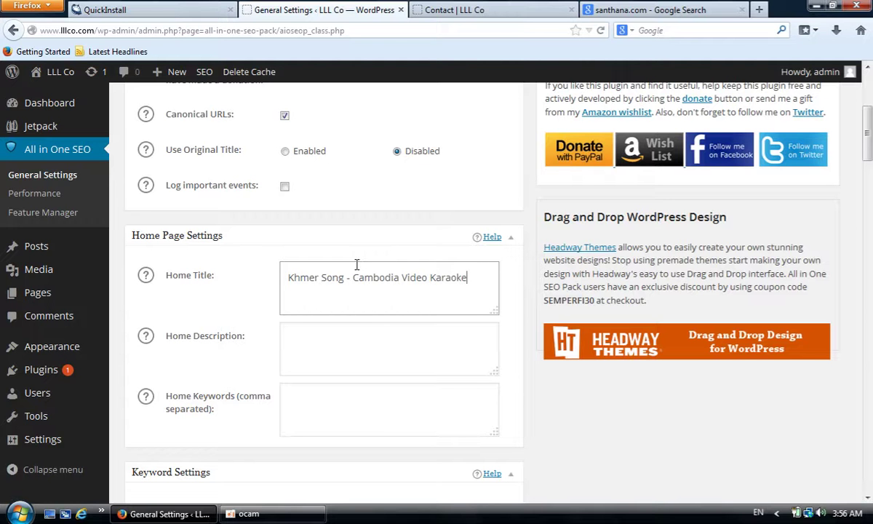
- Enter the home description "LLLCo.com is a khmer portal website allowing you to watch free movie, karaoke Video and listen to Cambodia music online."
{"action": "left_click", "coordinate": [325, 337]}
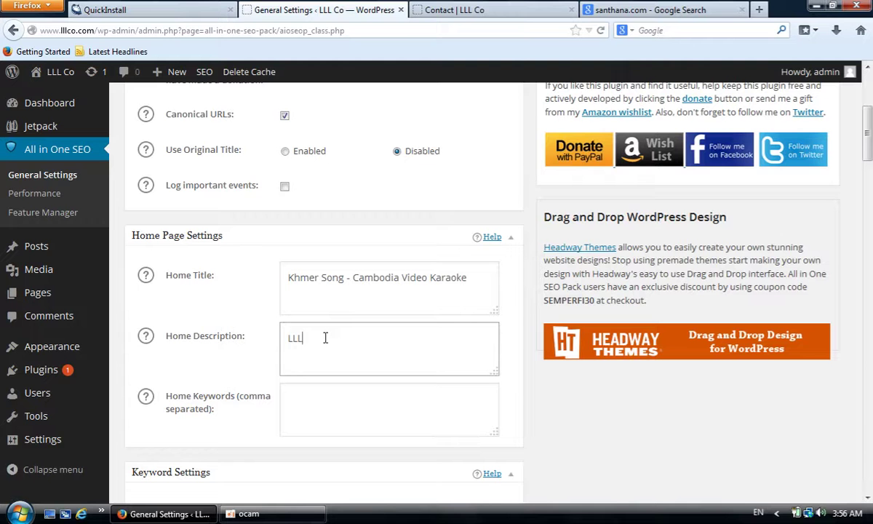
{"action": "type", "text": "LLLCo.com is a khmer po"}
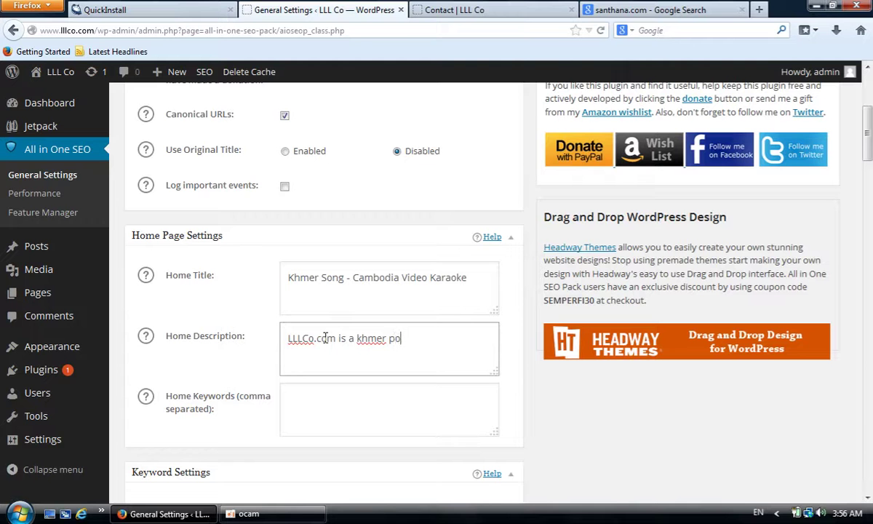
{"action": "type", "text": "rtal website allowing you to watch free"}
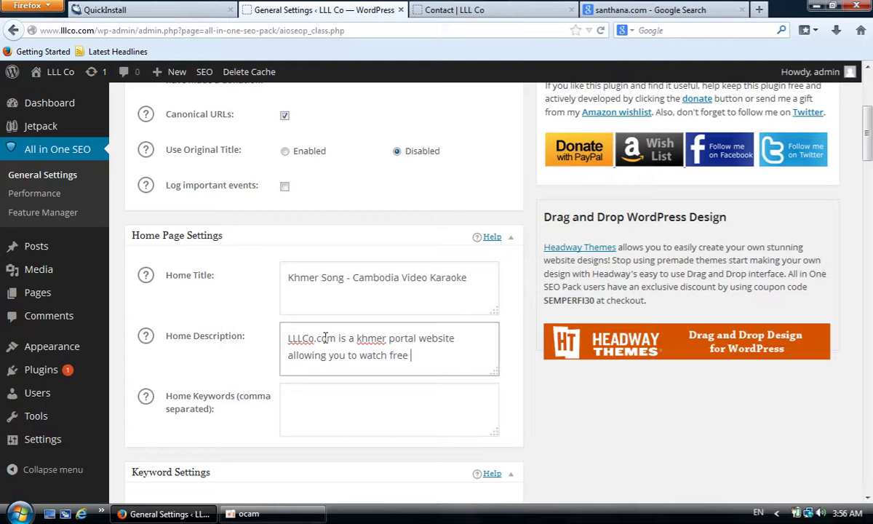
{"action": "type", "text": " movie, karaoke Vid"}
{"action": "type", "text": "e, karaoke Vide"}
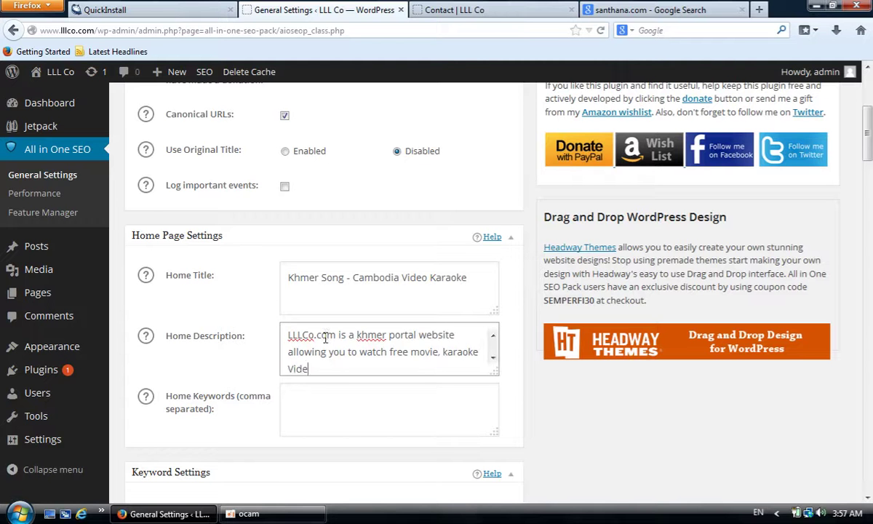
{"action": "type", "text": "o and listen to Camb"}
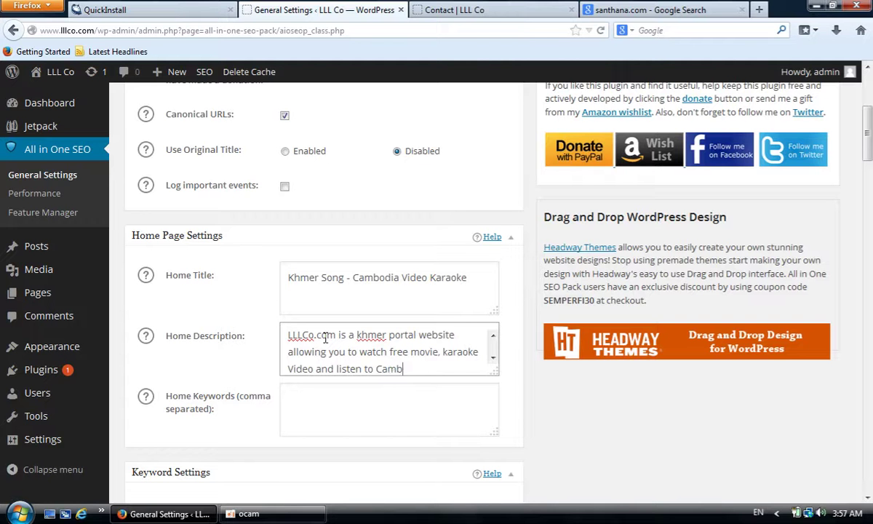
{"action": "type", "text": "odia music online."}
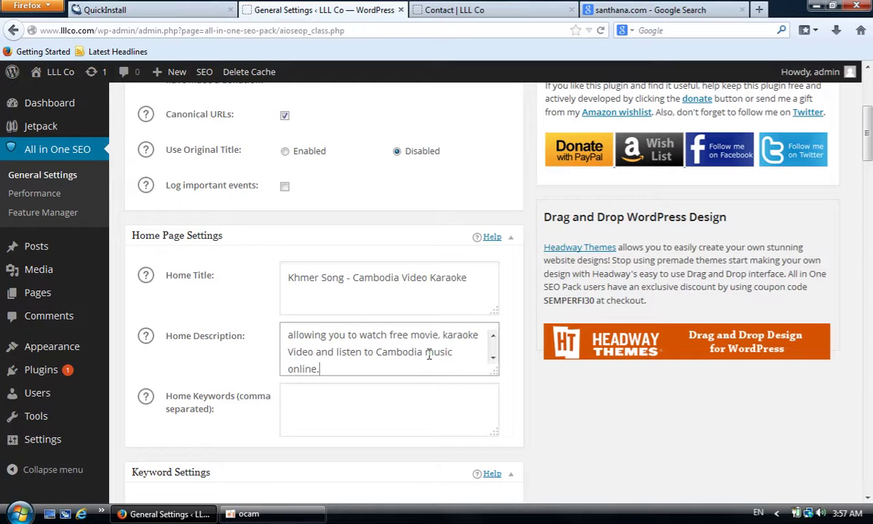
- Read through the entered home description from its first line to its last
{"action": "scroll", "coordinate": [429, 354], "scroll_direction": "up", "scroll_amount": 1}
{"action": "scroll", "coordinate": [429, 354], "scroll_direction": "down", "scroll_amount": 1}
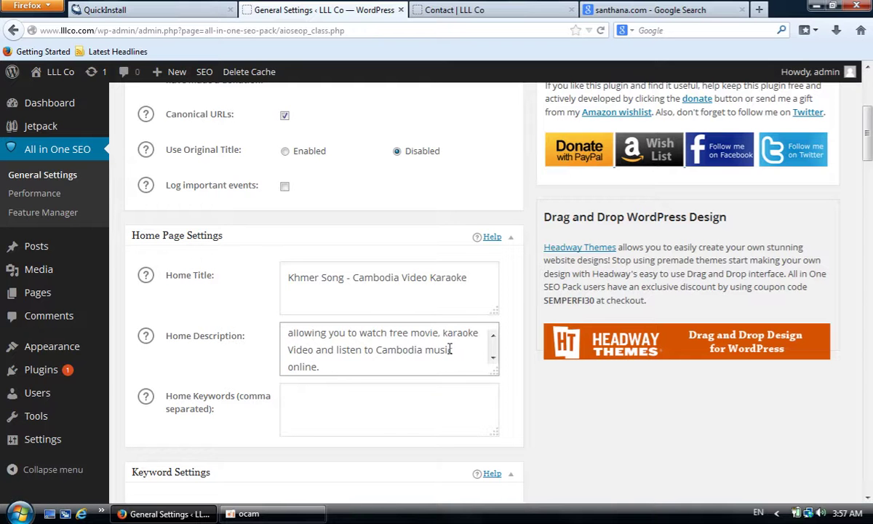
{"action": "scroll", "coordinate": [422, 329], "scroll_direction": "up", "scroll_amount": 1}
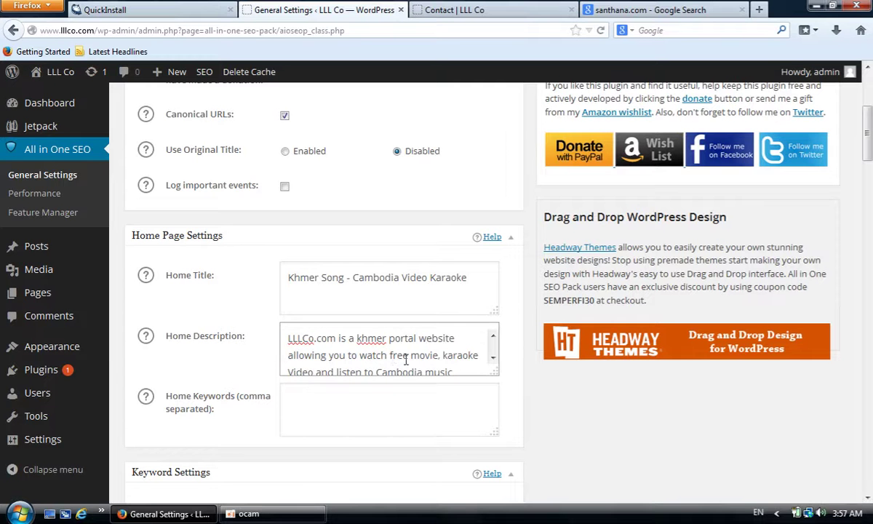
{"action": "scroll", "coordinate": [468, 353], "scroll_direction": "down", "scroll_amount": 1}
{"action": "scroll", "coordinate": [468, 353], "scroll_direction": "up", "scroll_amount": 1}
{"action": "scroll", "coordinate": [468, 352], "scroll_direction": "down", "scroll_amount": 1}
{"action": "scroll", "coordinate": [468, 352], "scroll_direction": "up", "scroll_amount": 1}
{"action": "scroll", "coordinate": [521, 336], "scroll_direction": "down", "scroll_amount": 2}
{"action": "scroll", "coordinate": [521, 336], "scroll_direction": "down", "scroll_amount": 3}
- Insert "Music" before "Video" in the home title so it reads "Khmer Song - Cambodia Music Video Karaoke"
{"action": "left_click", "coordinate": [351, 198]}
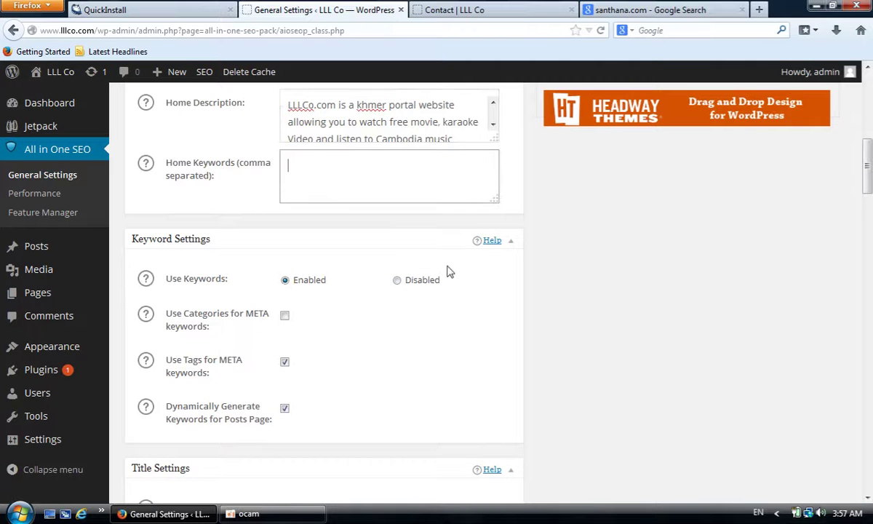
{"action": "scroll", "coordinate": [550, 331], "scroll_direction": "up", "scroll_amount": 2}
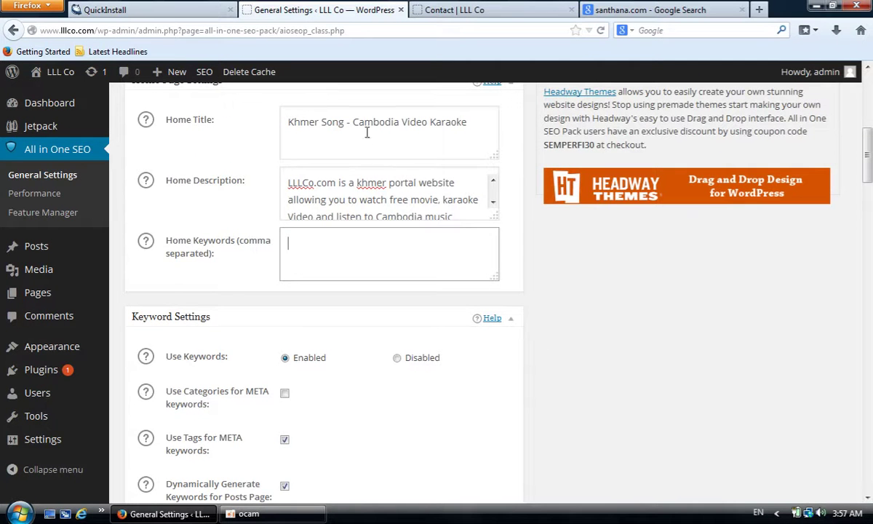
{"action": "left_click", "coordinate": [475, 123]}
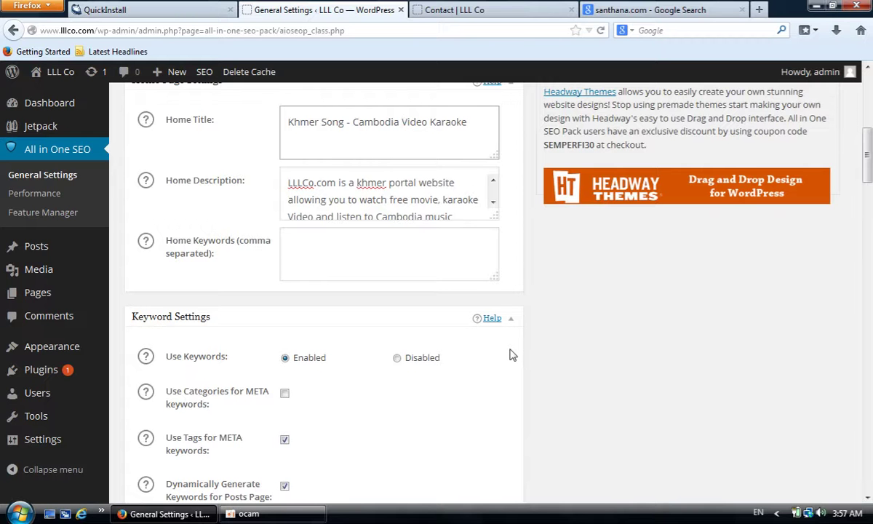
{"action": "type", "text": "Music"}
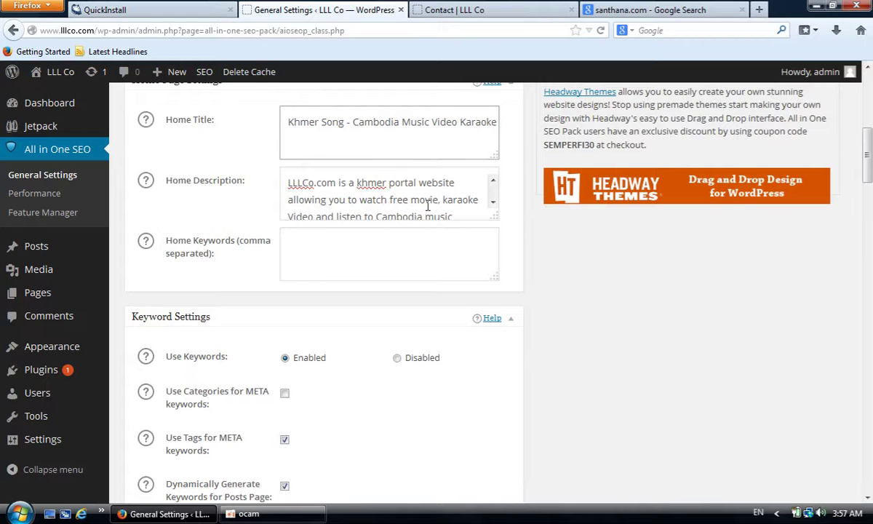
- Insert "song and" before "music" in the home description so it ends with "listen to Cambodia song and music online."
{"action": "scroll", "coordinate": [434, 201], "scroll_direction": "down", "scroll_amount": 1}
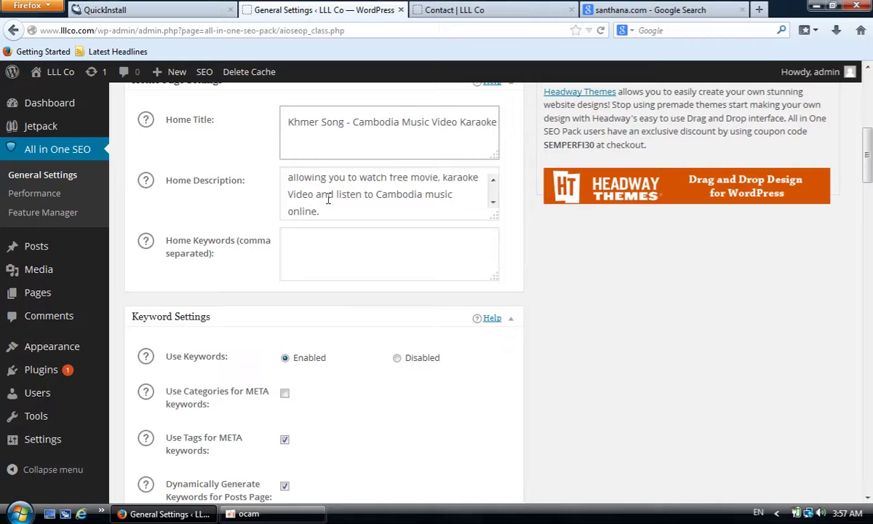
{"action": "left_click", "coordinate": [425, 195]}
{"action": "type", "text": "song and"}
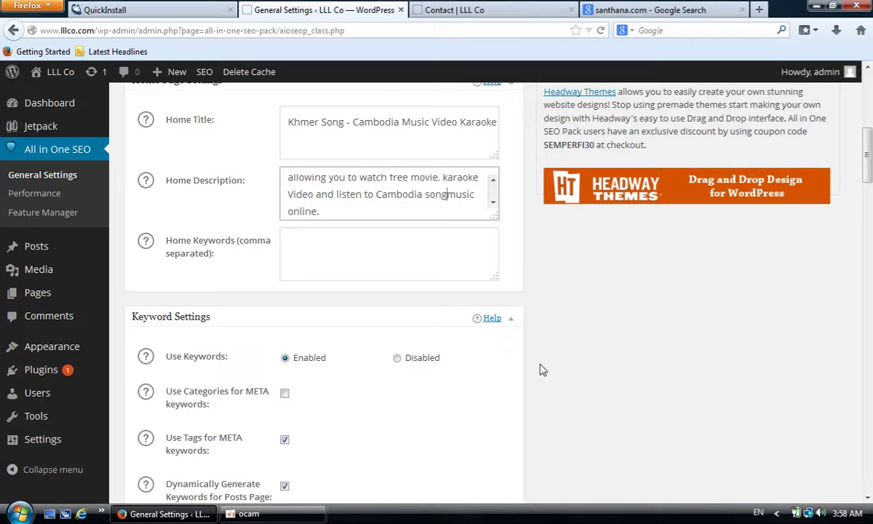
- Enter the home keywords "khmer song, khmer music, khmer moview"
{"action": "left_click", "coordinate": [360, 276]}
{"action": "type", "text": "khme"}
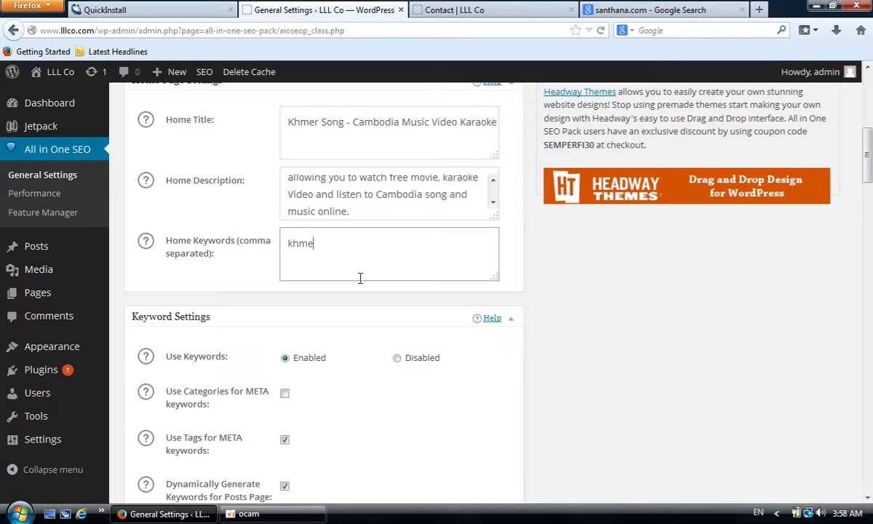
{"action": "type", "text": "r song, khmer m"}
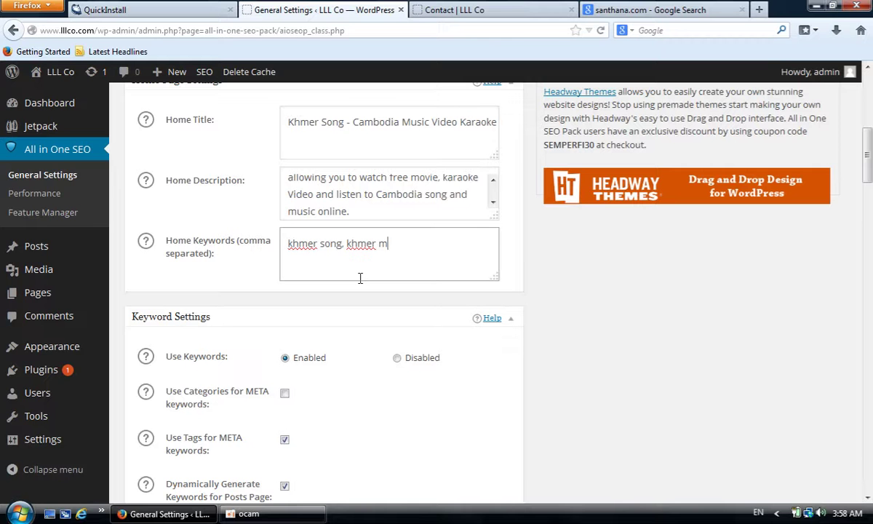
{"action": "type", "text": "usic, khmer moview"}
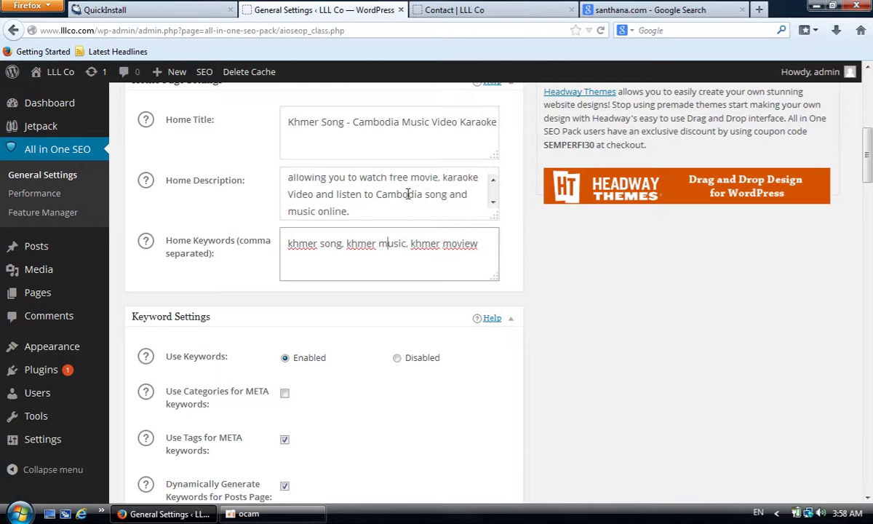
- Read through the full home title and check it against the home description beneath it
{"action": "scroll", "coordinate": [408, 194], "scroll_direction": "up", "scroll_amount": 2}
{"action": "scroll", "coordinate": [242, 185], "scroll_direction": "up", "scroll_amount": 2}
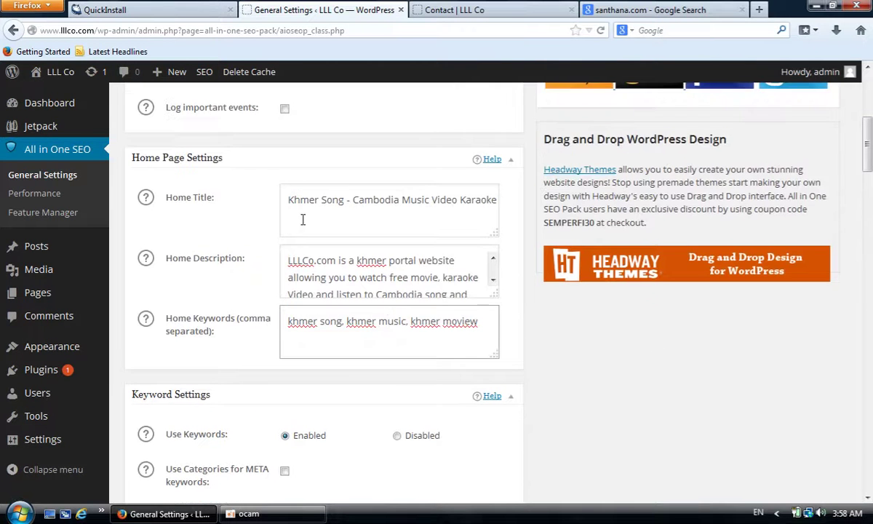
{"action": "left_click_drag", "start_coordinate": [288, 198], "coordinate": [541, 202]}
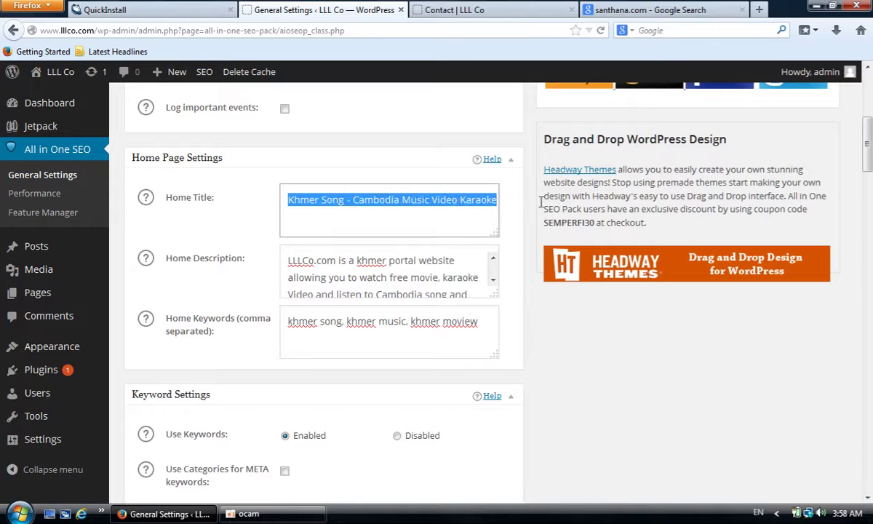
{"action": "left_click", "coordinate": [432, 222]}
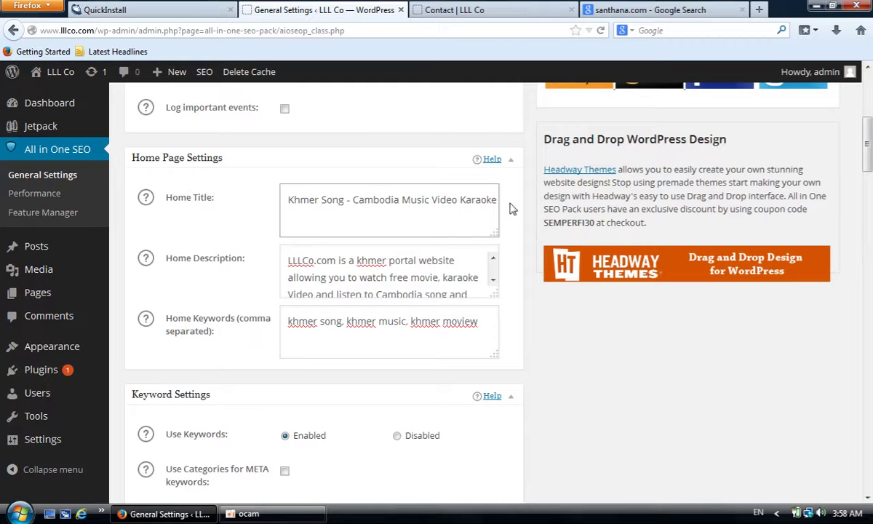
{"action": "left_click_drag", "start_coordinate": [288, 201], "coordinate": [511, 195]}
{"action": "left_click", "coordinate": [307, 277]}
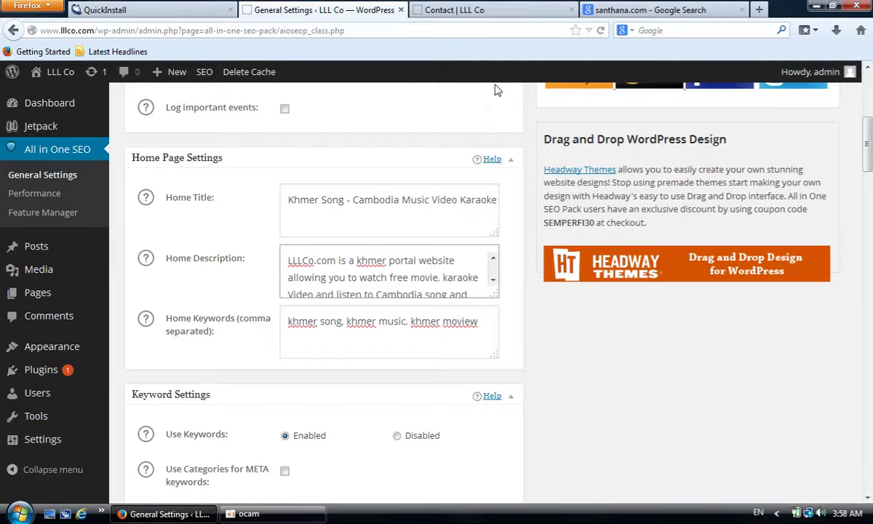
- Examine how page titles and descriptions appear in the Google results for santhana.com, and return to the SEO settings
{"action": "left_click", "coordinate": [582, 10]}
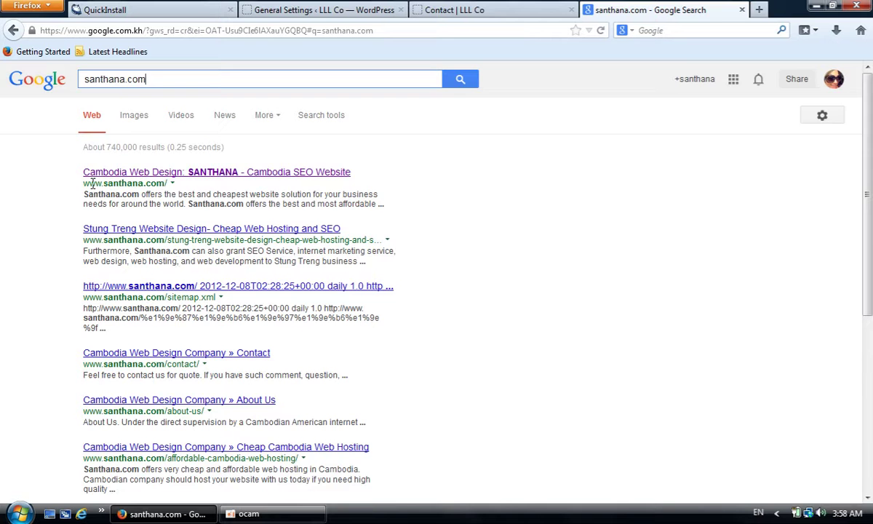
{"action": "scroll", "coordinate": [154, 318], "scroll_direction": "down", "scroll_amount": 5}
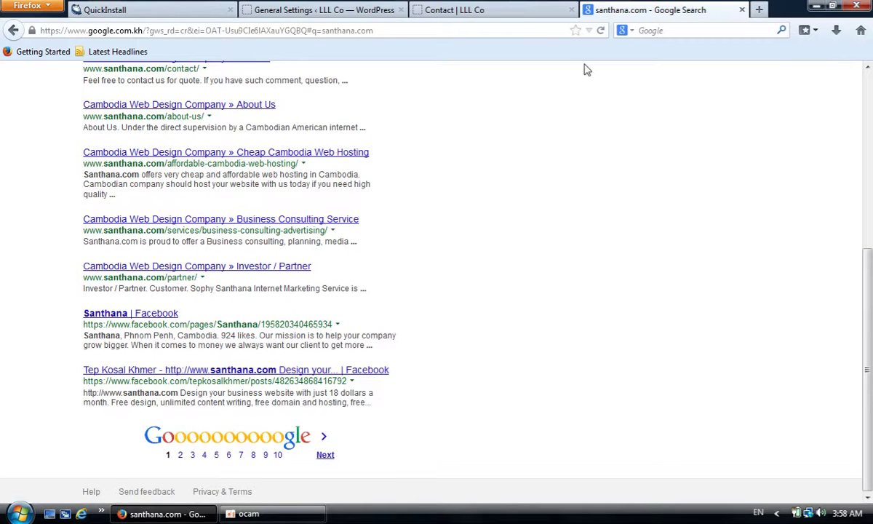
{"action": "left_click", "coordinate": [487, 10]}
{"action": "left_click", "coordinate": [275, 11]}
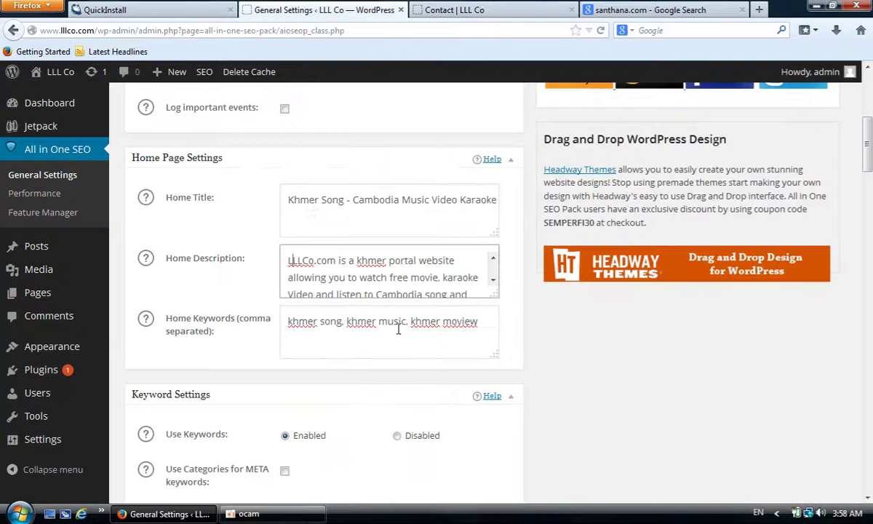
- Recheck the wording of the home title together with the home description and keywords
{"action": "left_click_drag", "start_coordinate": [285, 199], "coordinate": [465, 213]}
{"action": "left_click", "coordinate": [463, 219]}
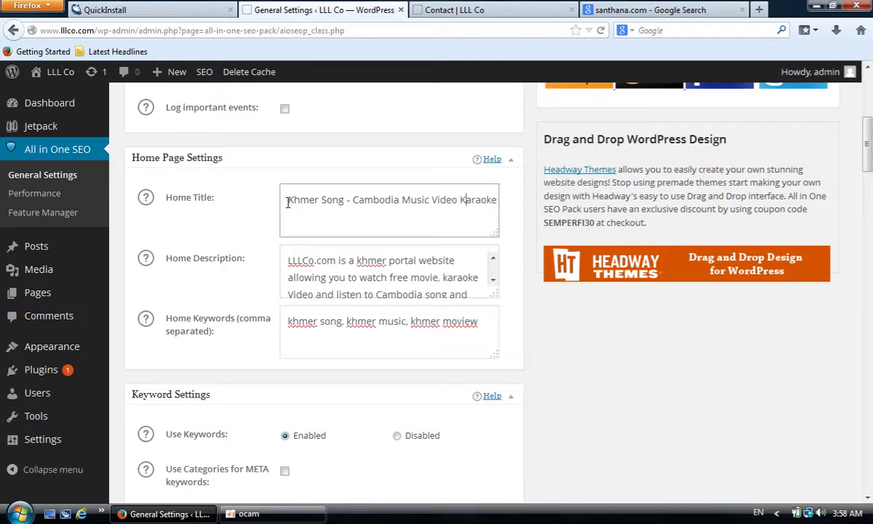
{"action": "left_click_drag", "start_coordinate": [287, 203], "coordinate": [515, 200]}
{"action": "left_click", "coordinate": [342, 210]}
{"action": "left_click", "coordinate": [520, 211]}
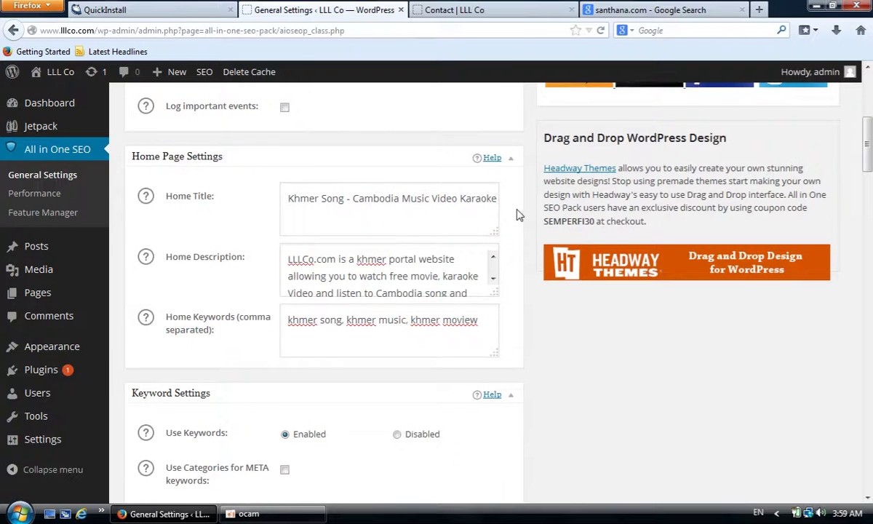
{"action": "scroll", "coordinate": [516, 211], "scroll_direction": "down", "scroll_amount": 3}
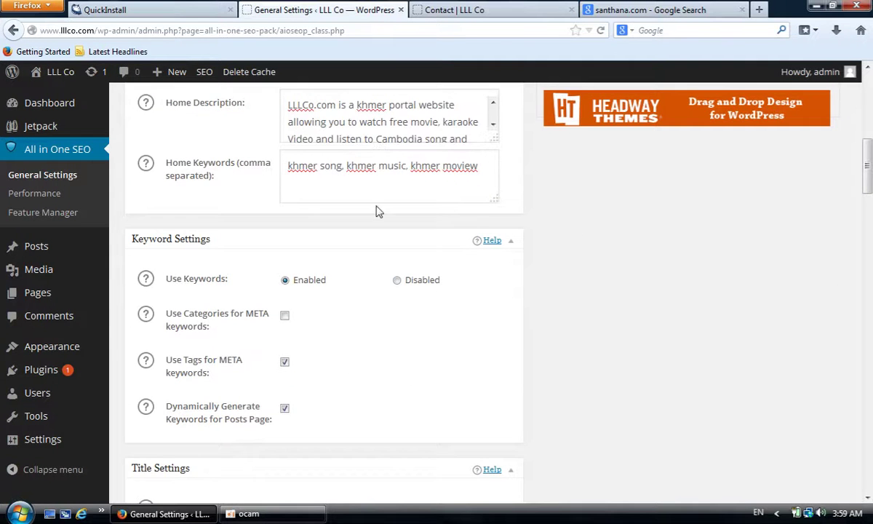
{"action": "scroll", "coordinate": [369, 249], "scroll_direction": "up", "scroll_amount": 3}
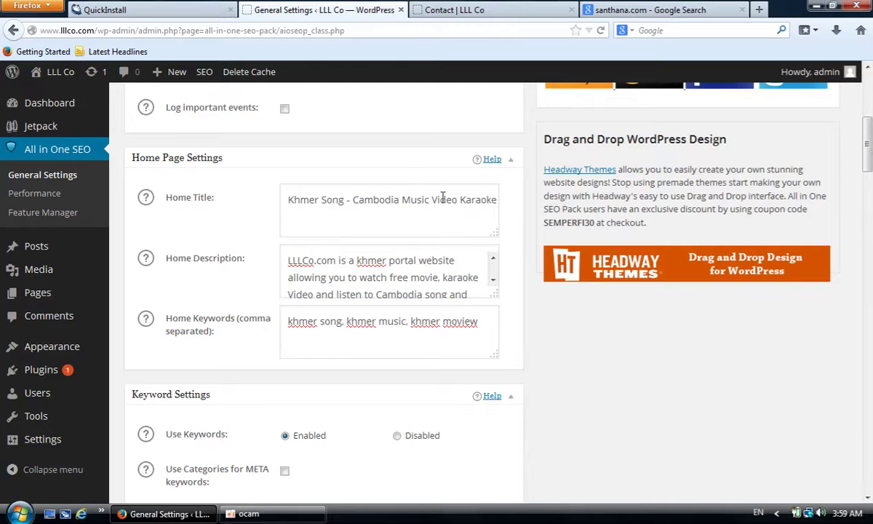
{"action": "left_click", "coordinate": [297, 223]}
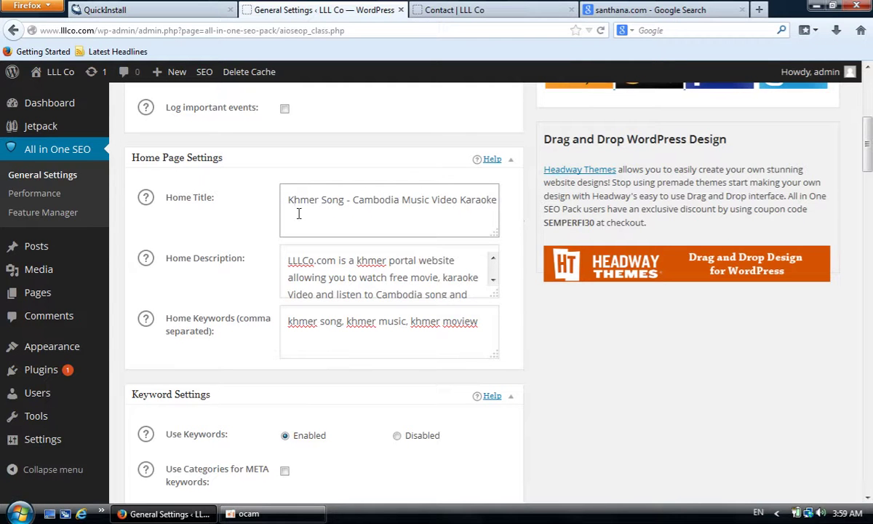
- Save the updated All in One SEO options and dismiss the "Review Your Settings" notice
{"action": "scroll", "coordinate": [512, 242], "scroll_direction": "down", "scroll_amount": 2}
{"action": "scroll", "coordinate": [511, 242], "scroll_direction": "down", "scroll_amount": 5}
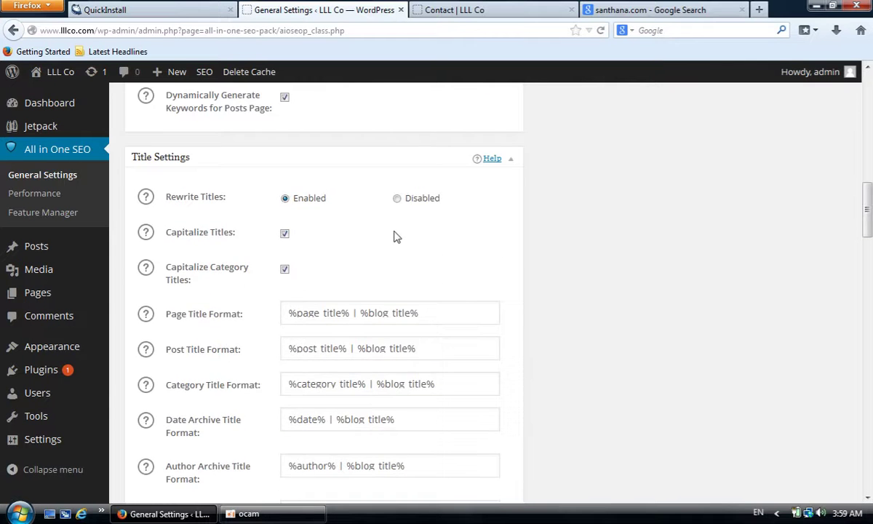
{"action": "scroll", "coordinate": [394, 232], "scroll_direction": "down", "scroll_amount": 2}
{"action": "scroll", "coordinate": [226, 255], "scroll_direction": "down", "scroll_amount": 12}
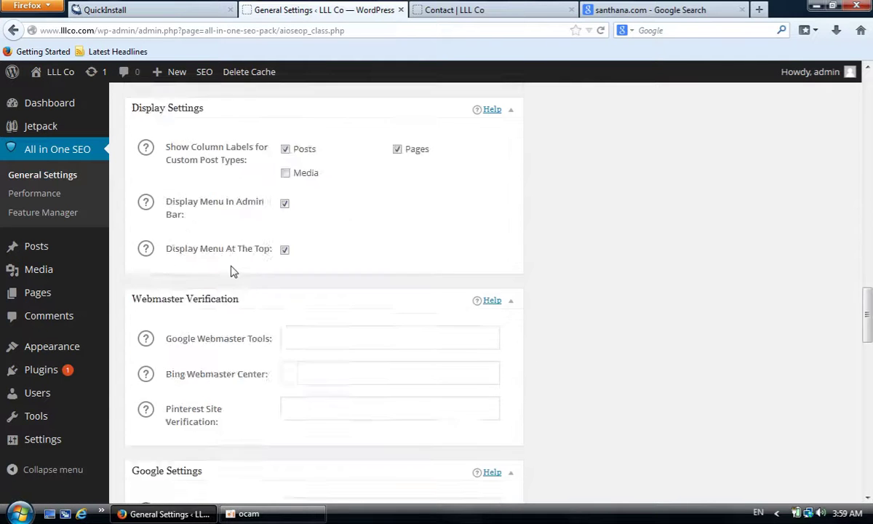
{"action": "scroll", "coordinate": [262, 392], "scroll_direction": "down", "scroll_amount": 6}
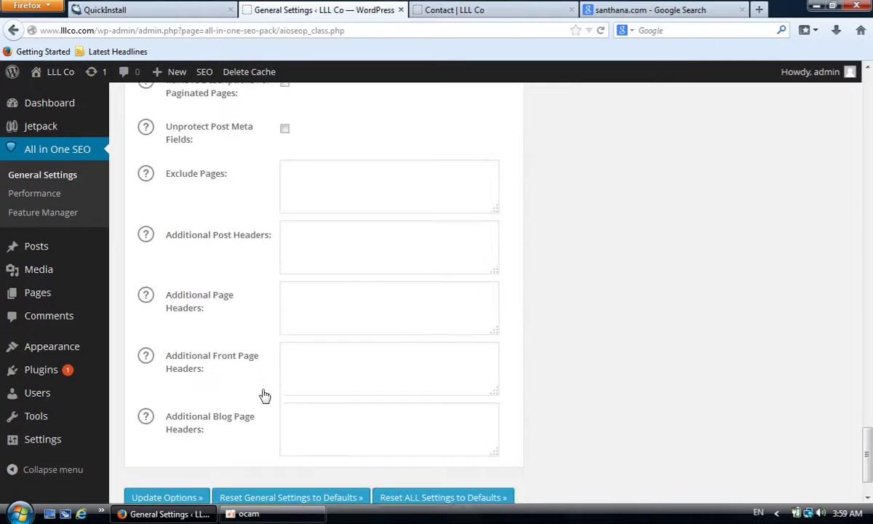
{"action": "left_click", "coordinate": [161, 439]}
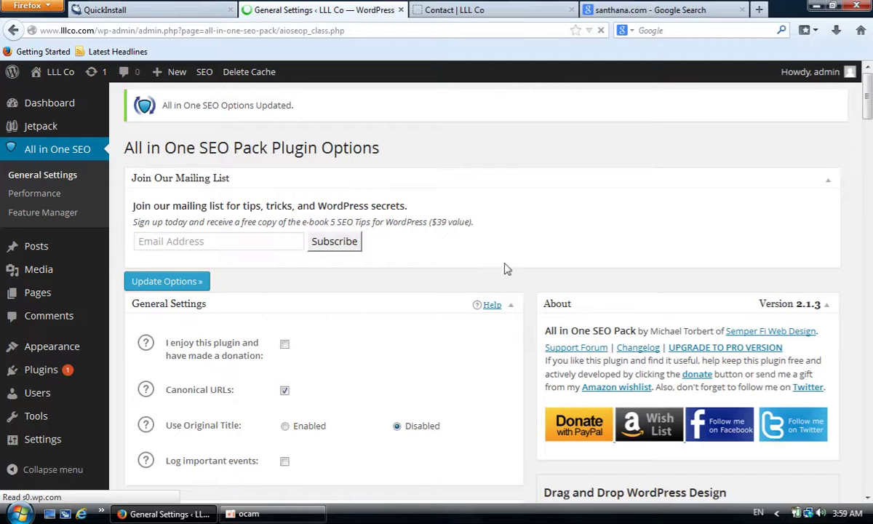
{"action": "mouse_move", "coordinate": [36, 75]}
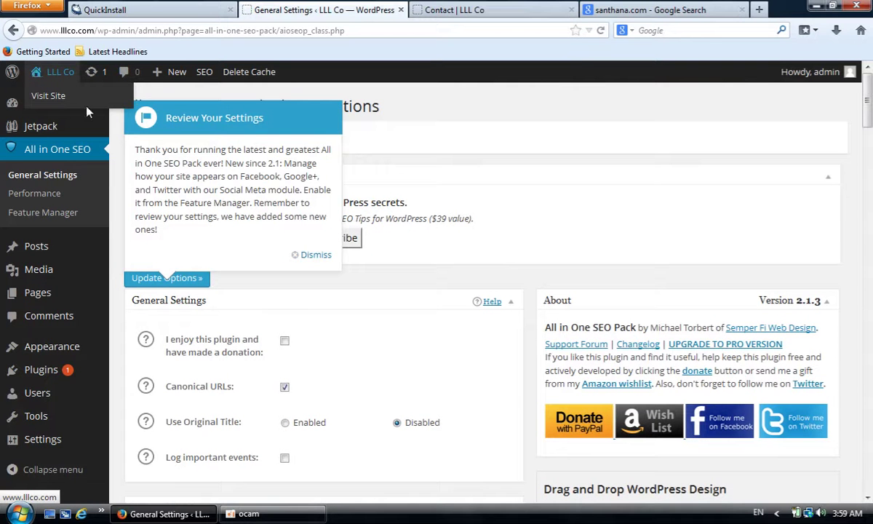
{"action": "left_click", "coordinate": [307, 260]}
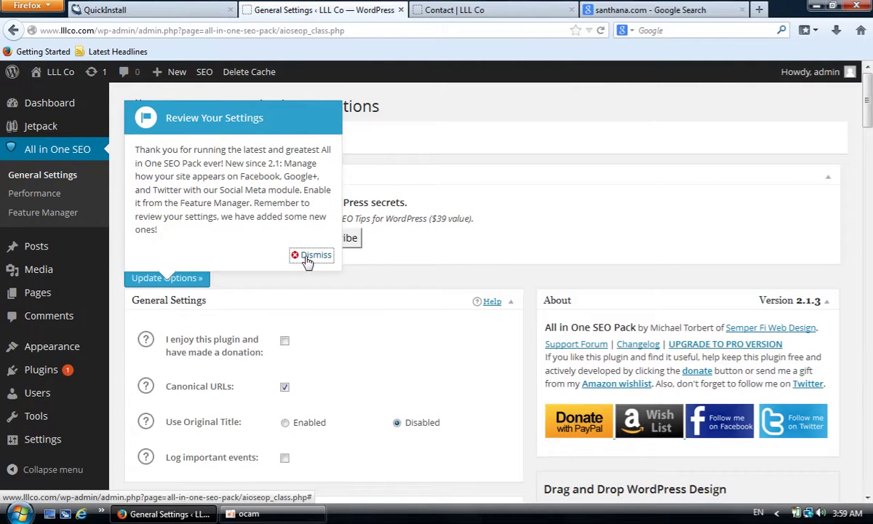
- Check the live home page, and return to the SEO options to dismiss the reappearing settings notice
{"action": "left_click", "coordinate": [58, 72]}
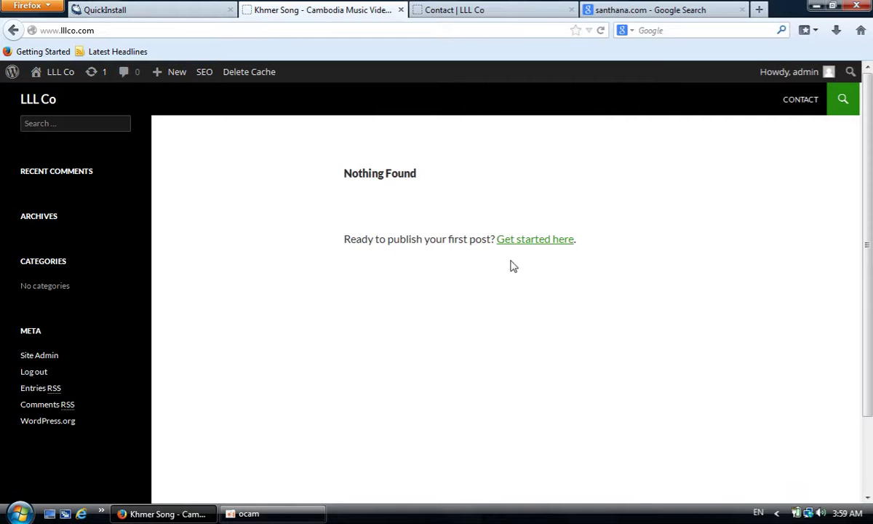
{"action": "scroll", "coordinate": [591, 262], "scroll_direction": "down", "scroll_amount": 3}
{"action": "scroll", "coordinate": [567, 271], "scroll_direction": "up", "scroll_amount": 3}
{"action": "left_click", "coordinate": [13, 31]}
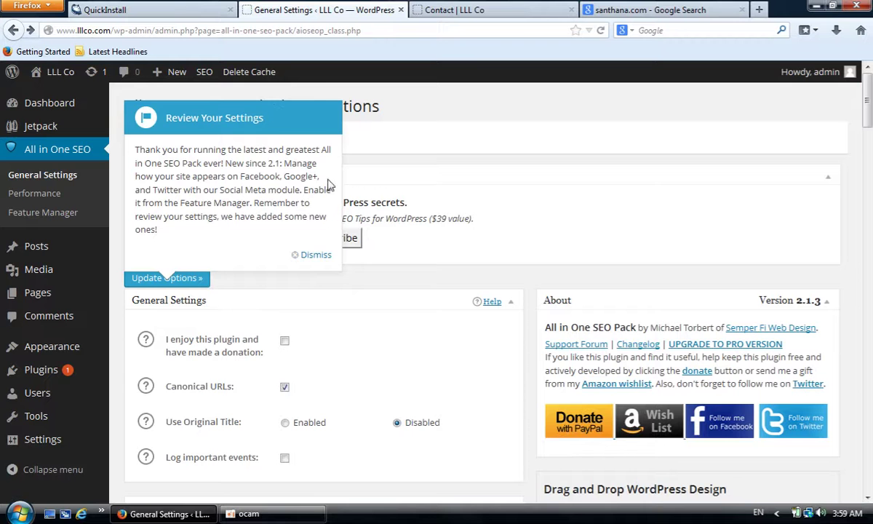
{"action": "left_click", "coordinate": [315, 255]}
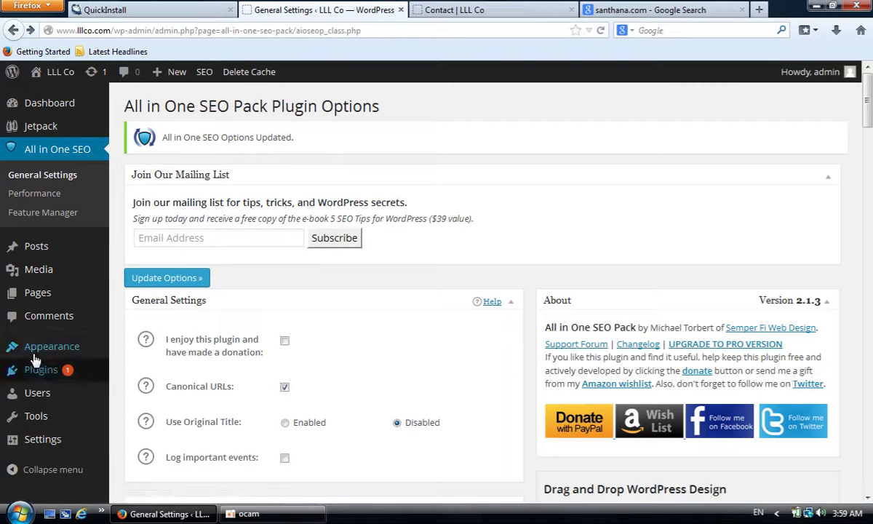
- Open the installed themes and activate the Twenty Twelve theme
{"action": "mouse_move", "coordinate": [42, 357]}
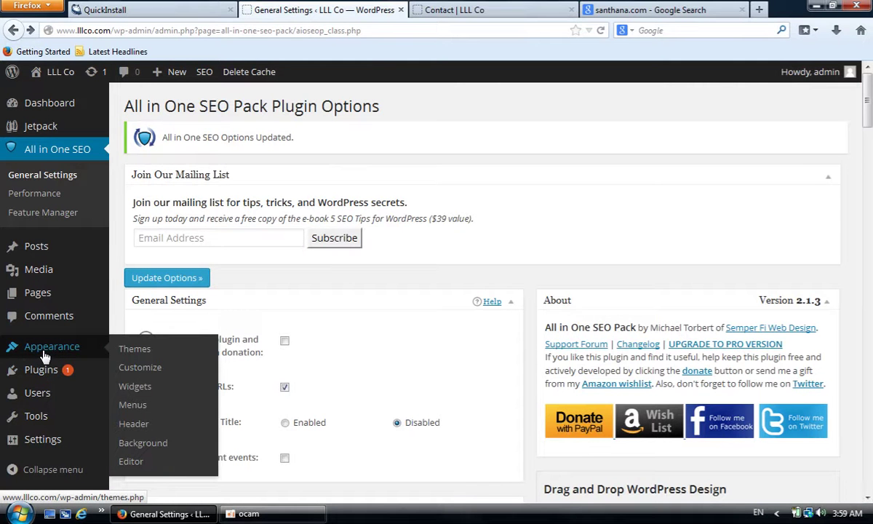
{"action": "left_click", "coordinate": [135, 350]}
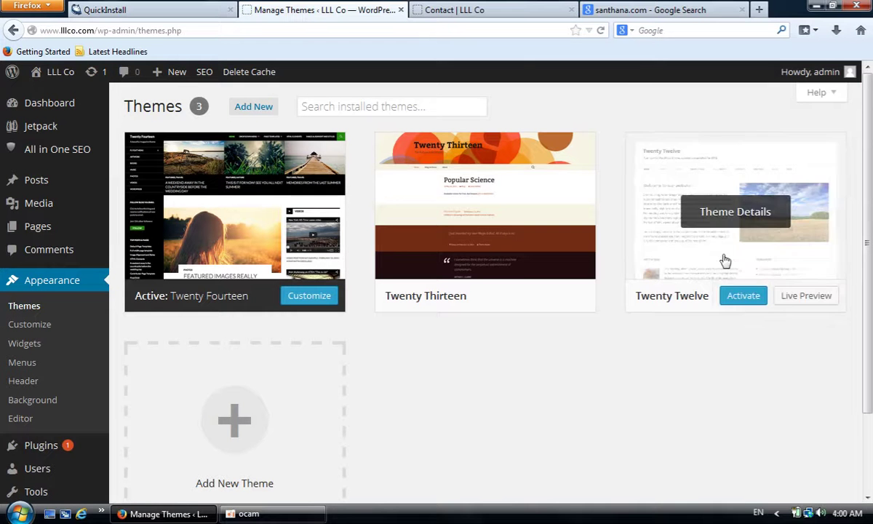
{"action": "mouse_move", "coordinate": [695, 199]}
{"action": "left_click", "coordinate": [744, 296]}
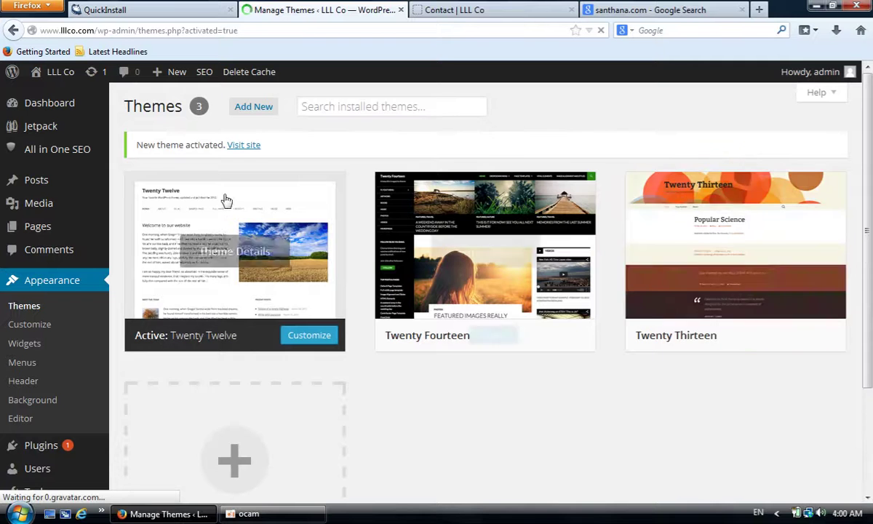
- Examine the site's home page from header to footer in the newly activated theme
{"action": "left_click", "coordinate": [494, 12]}
{"action": "left_click", "coordinate": [47, 100]}
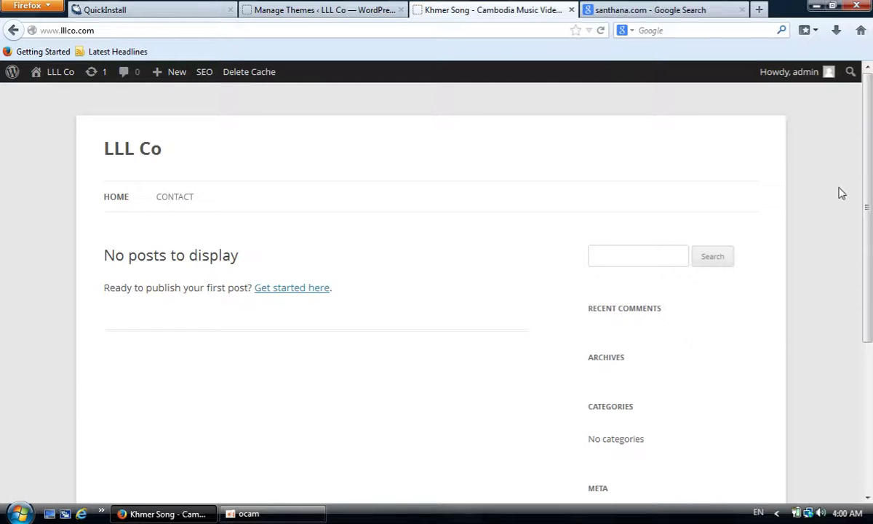
{"action": "scroll", "coordinate": [837, 204], "scroll_direction": "down", "scroll_amount": 5}
{"action": "scroll", "coordinate": [582, 328], "scroll_direction": "up", "scroll_amount": 5}
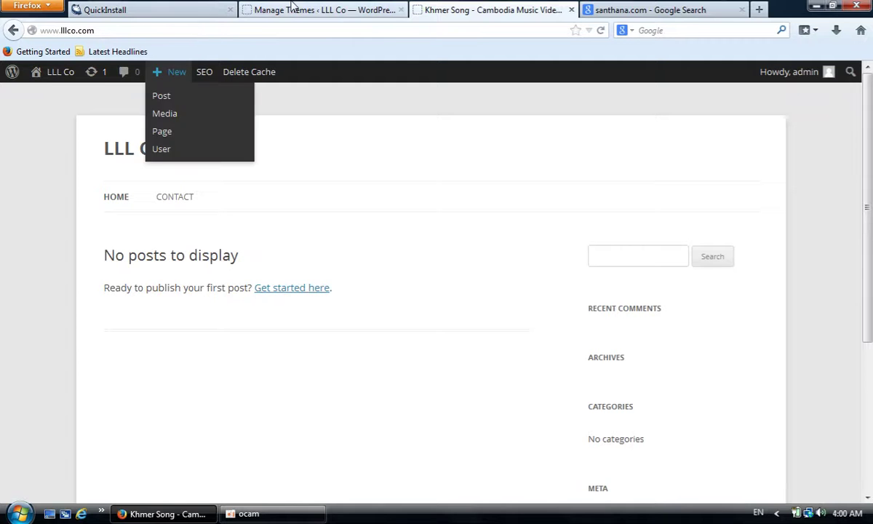
- Return to theme management and browse the newest themes available for installation
{"action": "left_click", "coordinate": [262, 9]}
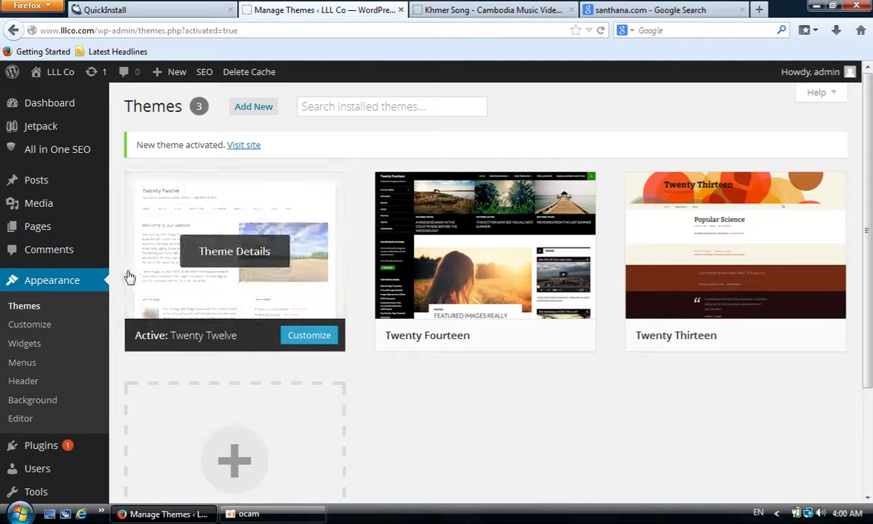
{"action": "left_click", "coordinate": [253, 107]}
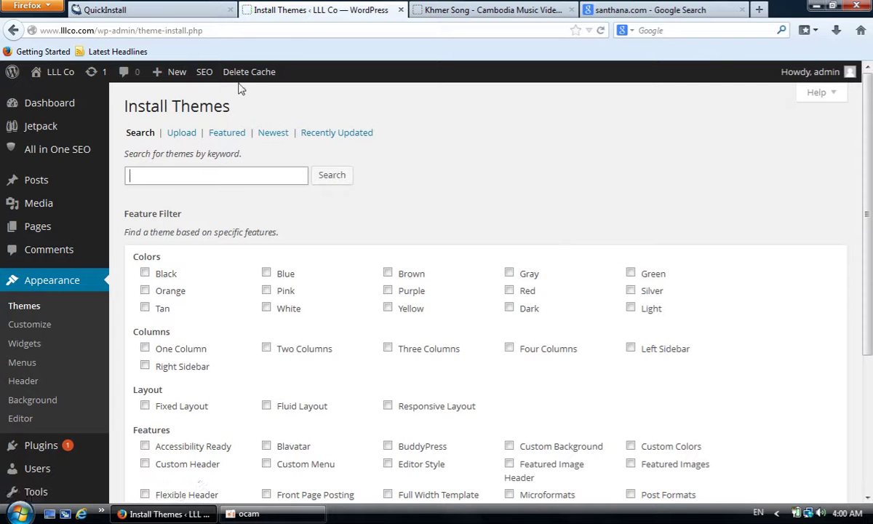
{"action": "left_click", "coordinate": [272, 138]}
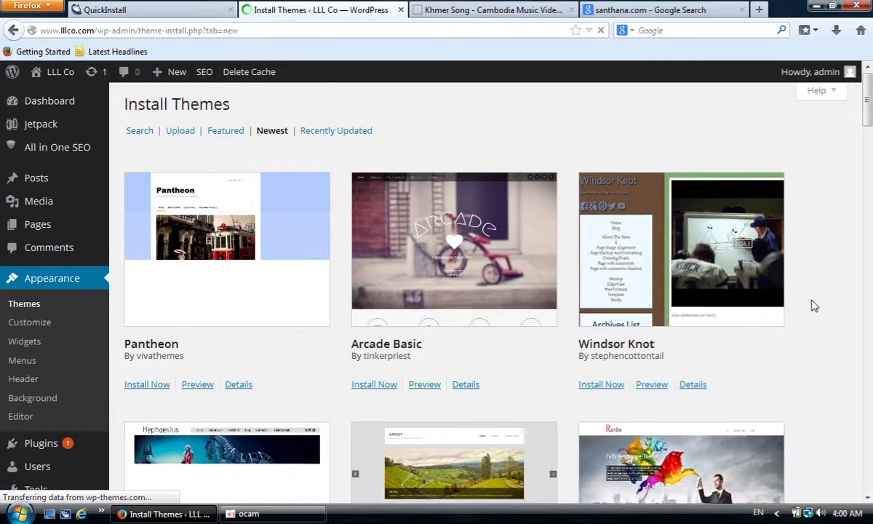
{"action": "scroll", "coordinate": [815, 307], "scroll_direction": "down", "scroll_amount": 4}
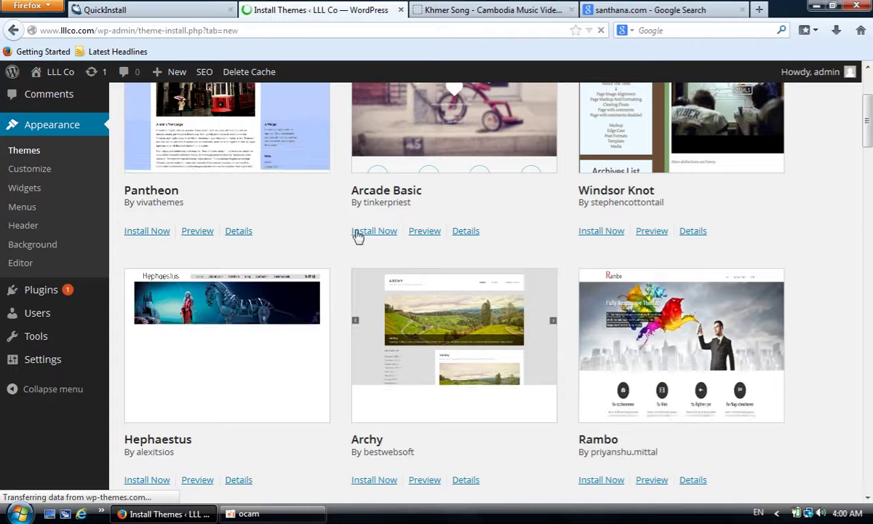
- Browse the newest themes, install the Forestly theme and activate it
{"action": "scroll", "coordinate": [345, 233], "scroll_direction": "down", "scroll_amount": 2}
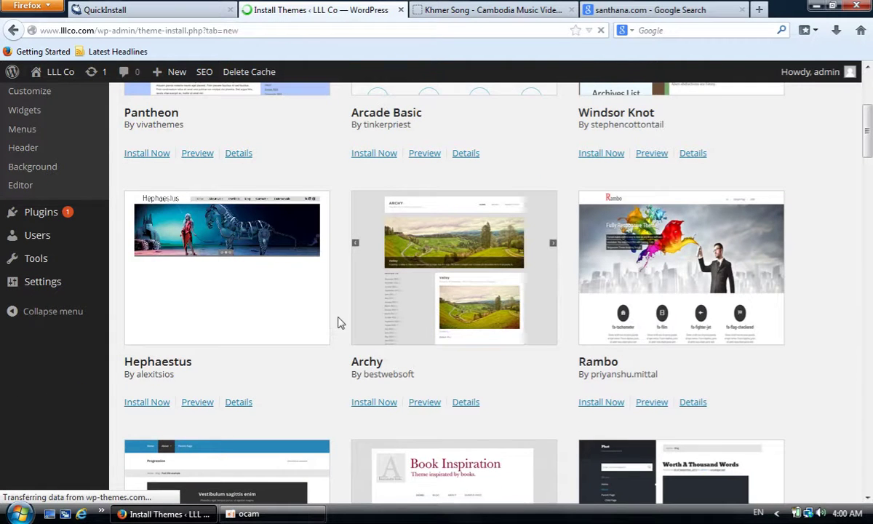
{"action": "scroll", "coordinate": [339, 323], "scroll_direction": "down", "scroll_amount": 6}
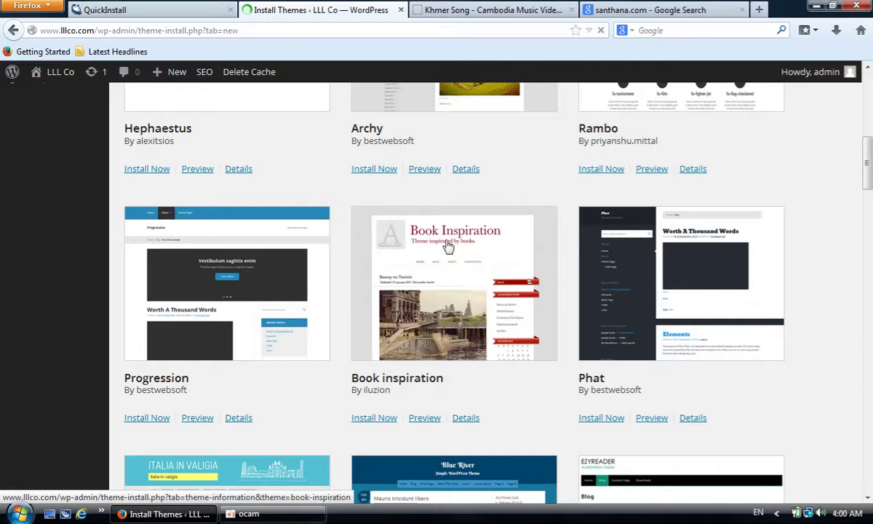
{"action": "scroll", "coordinate": [484, 290], "scroll_direction": "down", "scroll_amount": 1}
{"action": "scroll", "coordinate": [484, 289], "scroll_direction": "down", "scroll_amount": 5}
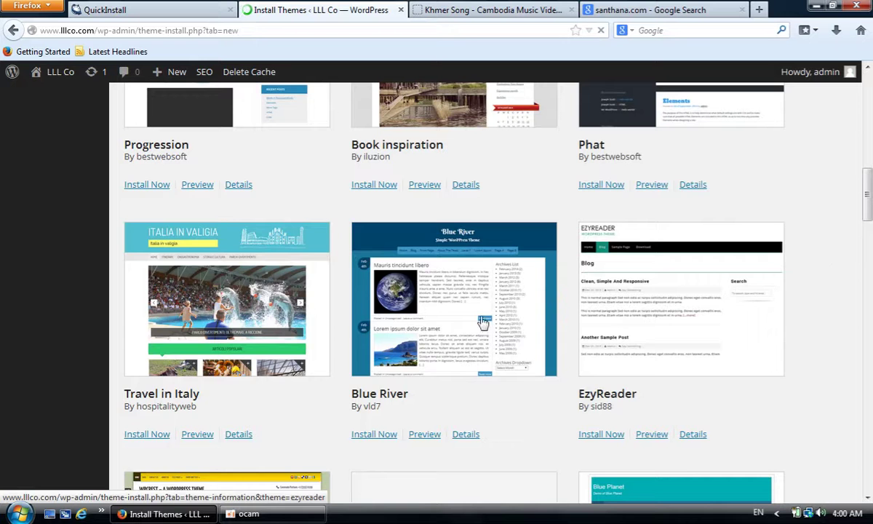
{"action": "scroll", "coordinate": [481, 324], "scroll_direction": "down", "scroll_amount": 8}
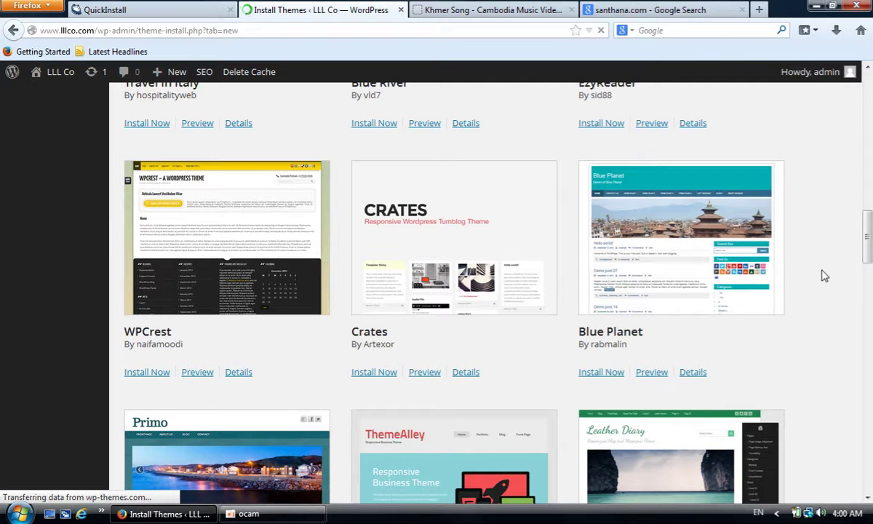
{"action": "scroll", "coordinate": [819, 273], "scroll_direction": "down", "scroll_amount": 6}
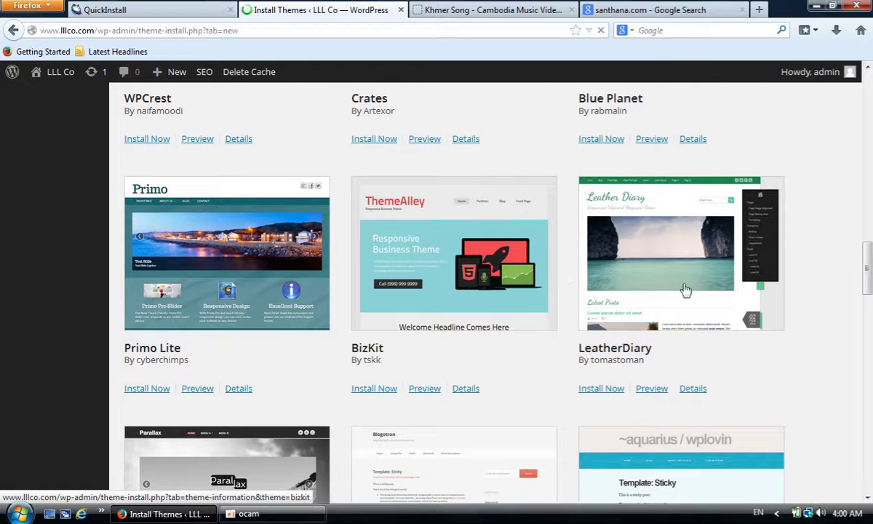
{"action": "scroll", "coordinate": [815, 299], "scroll_direction": "down", "scroll_amount": 4}
{"action": "scroll", "coordinate": [819, 299], "scroll_direction": "down", "scroll_amount": 3}
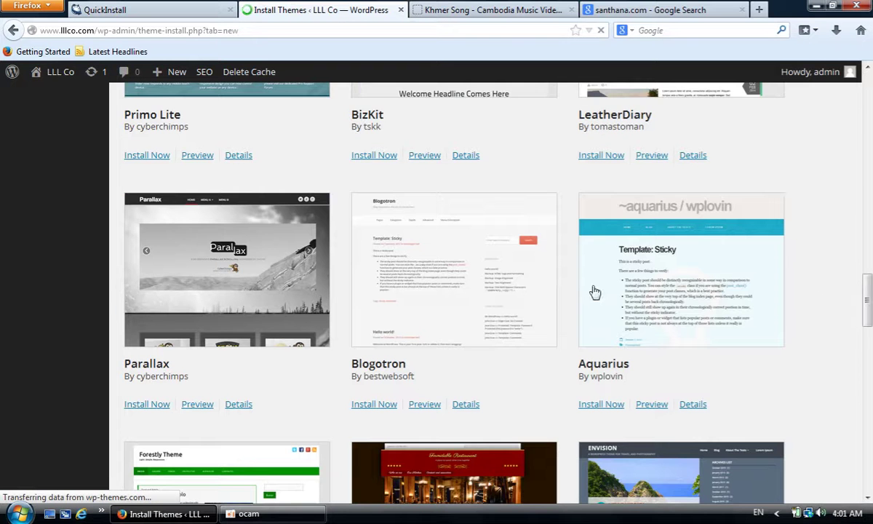
{"action": "scroll", "coordinate": [454, 293], "scroll_direction": "down", "scroll_amount": 5}
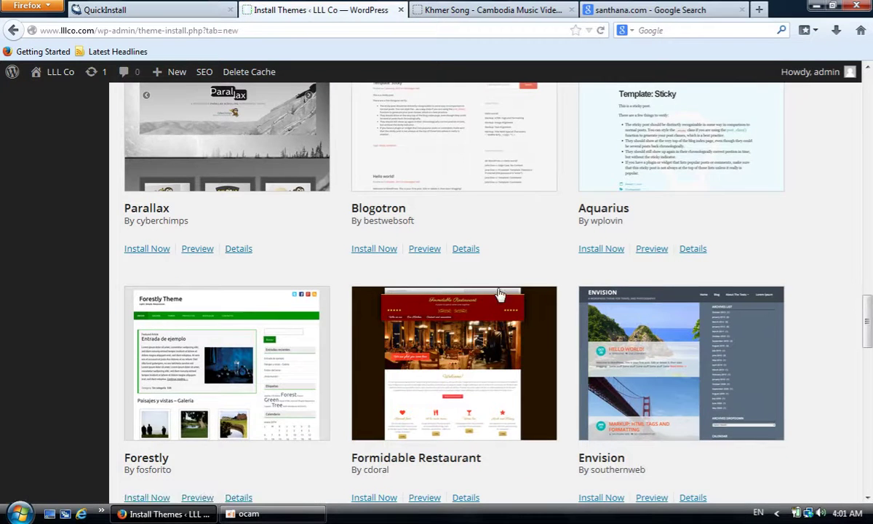
{"action": "scroll", "coordinate": [499, 293], "scroll_direction": "down", "scroll_amount": 5}
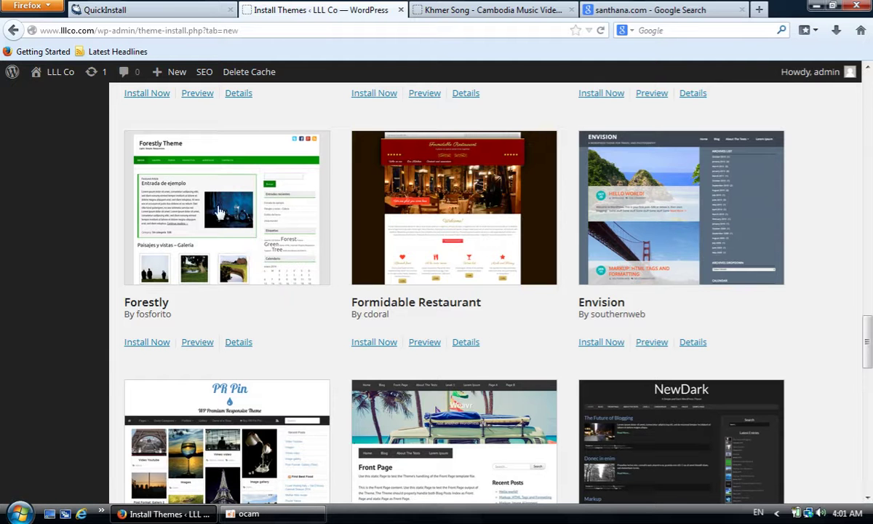
{"action": "left_click", "coordinate": [147, 348]}
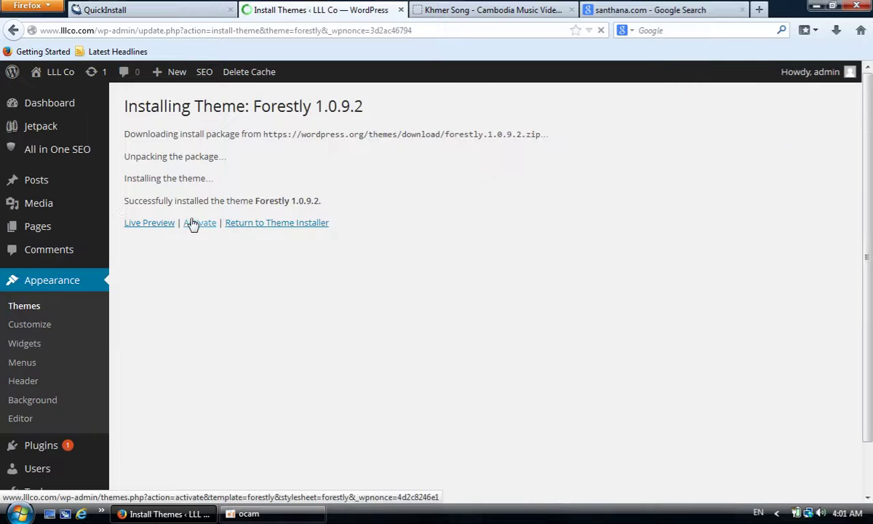
{"action": "left_click", "coordinate": [196, 222]}
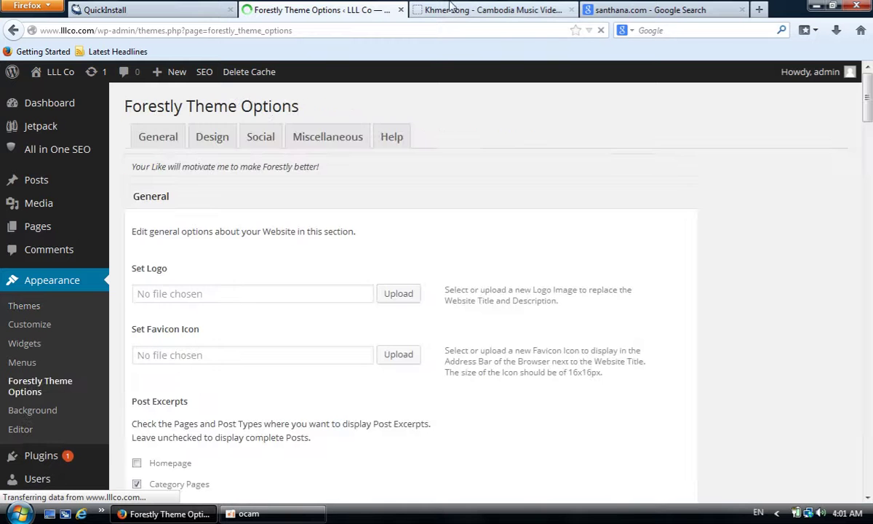
- Reload the site's home page and examine it from header to footer in the Forestly theme
{"action": "left_click", "coordinate": [455, 10]}
{"action": "mouse_move", "coordinate": [79, 130]}
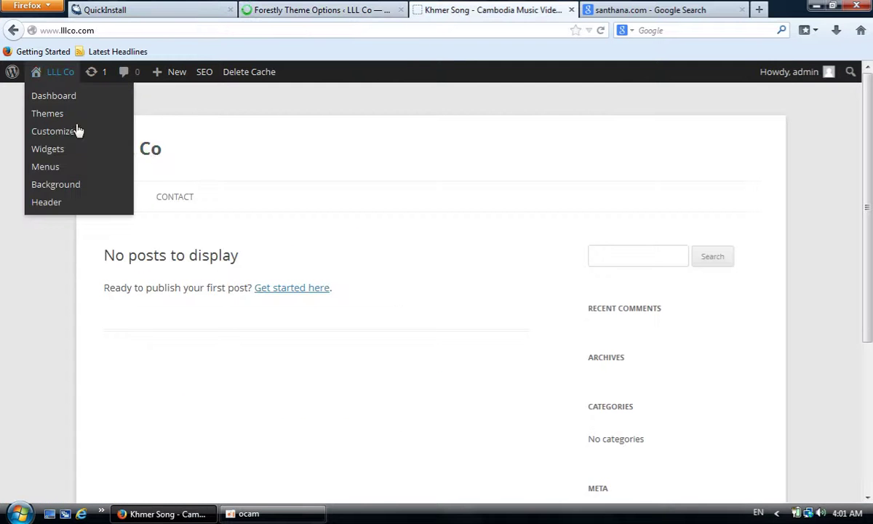
{"action": "left_click", "coordinate": [152, 154]}
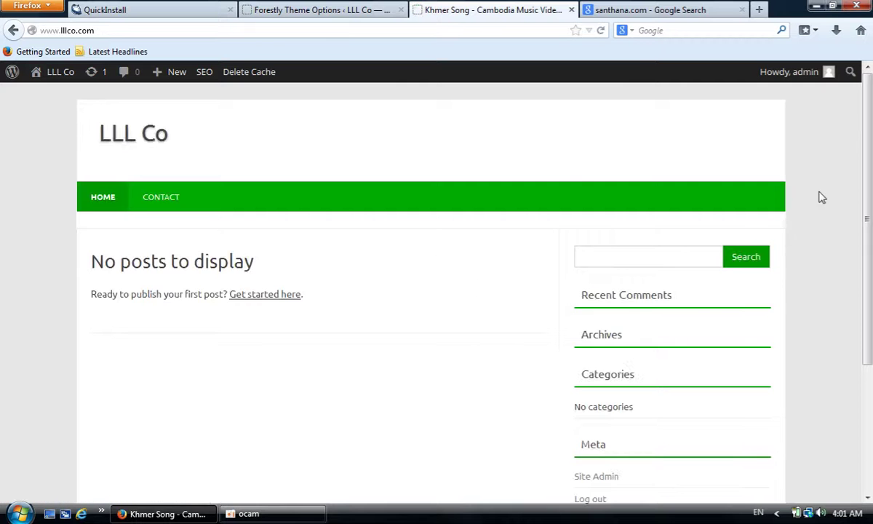
{"action": "scroll", "coordinate": [838, 214], "scroll_direction": "down", "scroll_amount": 3}
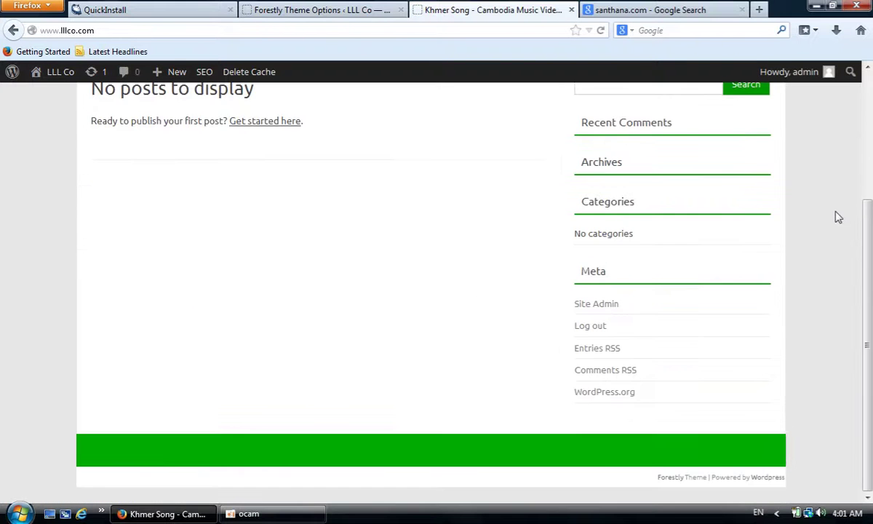
{"action": "scroll", "coordinate": [838, 214], "scroll_direction": "up", "scroll_amount": 3}
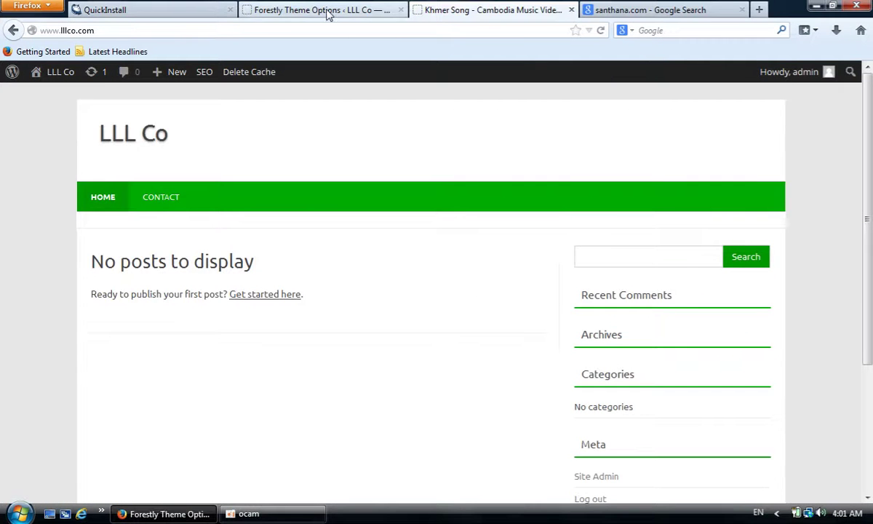
- Return to theme management and browse the recently updated themes available for installation
{"action": "left_click", "coordinate": [328, 14]}
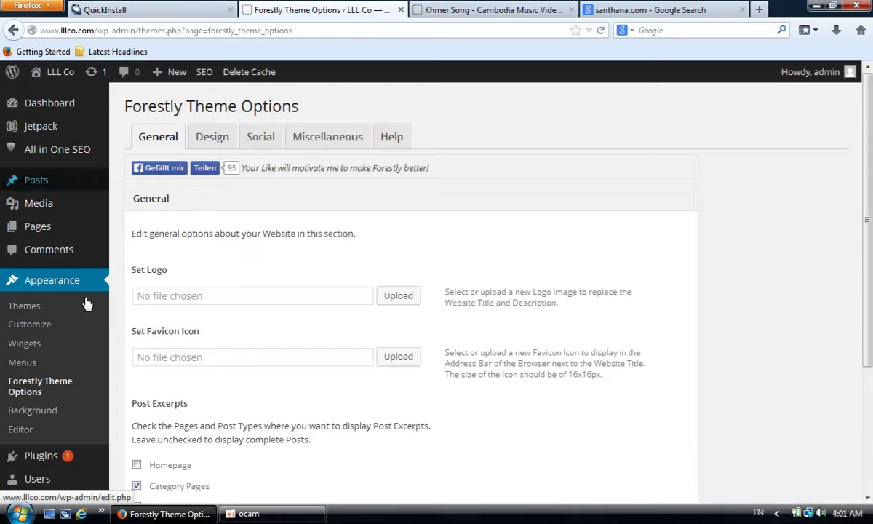
{"action": "left_click", "coordinate": [58, 291]}
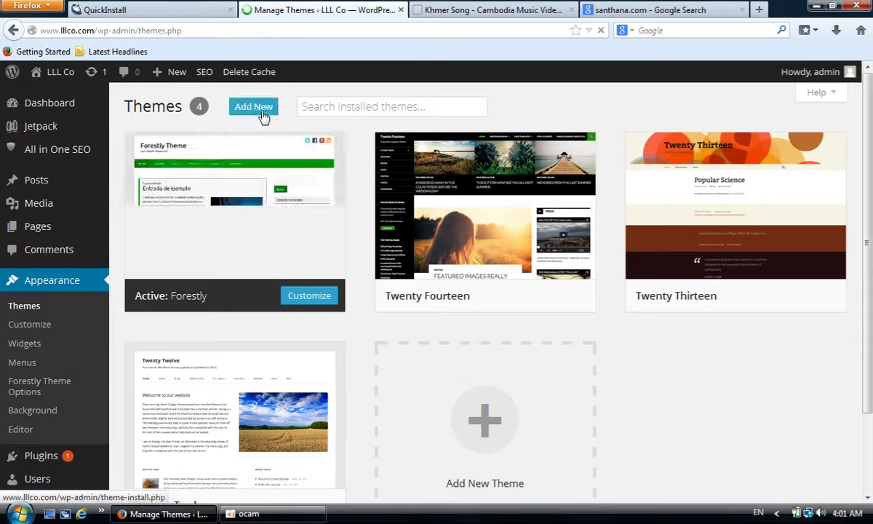
{"action": "left_click", "coordinate": [259, 109]}
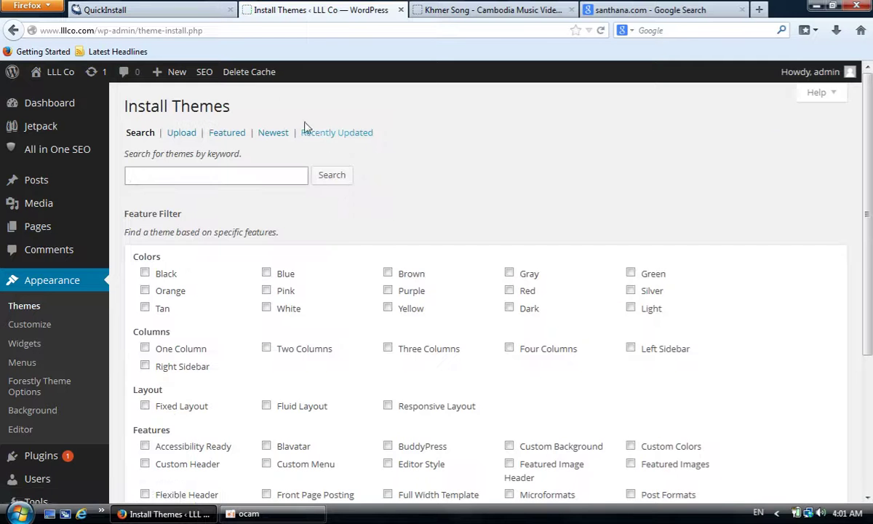
{"action": "left_click", "coordinate": [318, 135]}
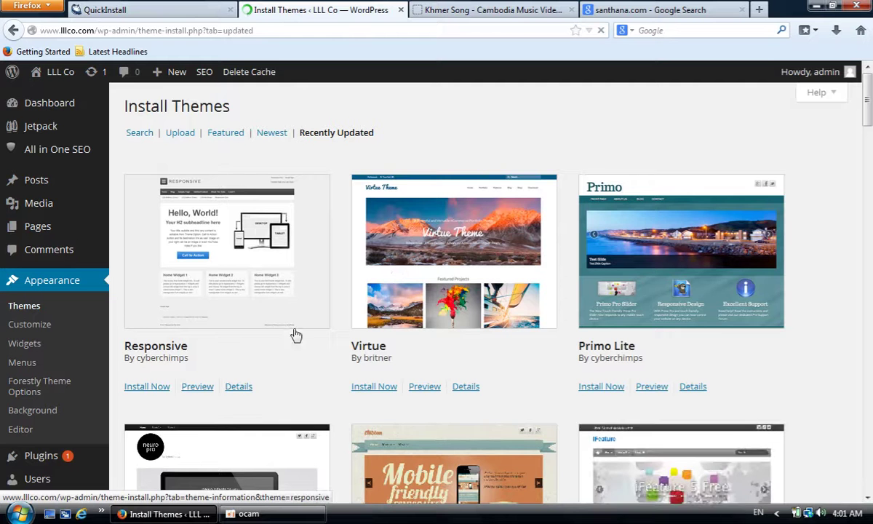
{"action": "scroll", "coordinate": [296, 338], "scroll_direction": "down", "scroll_amount": 6}
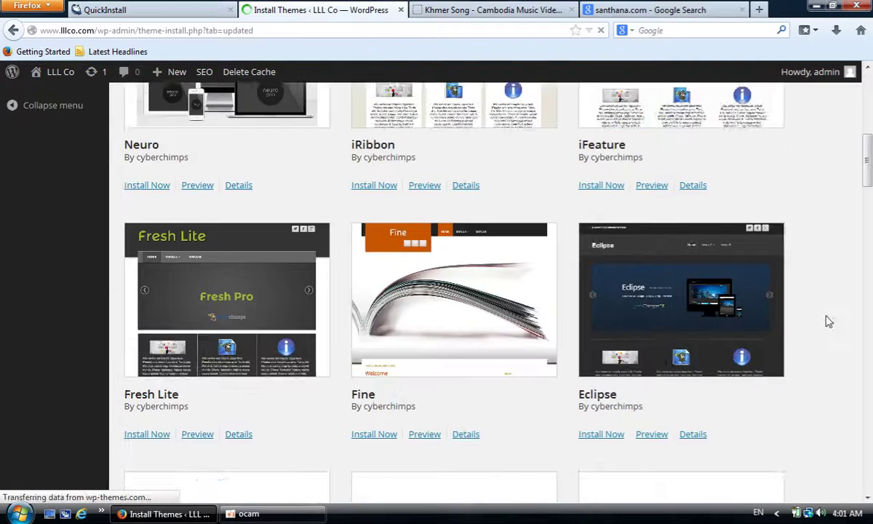
{"action": "scroll", "coordinate": [827, 321], "scroll_direction": "down", "scroll_amount": 7}
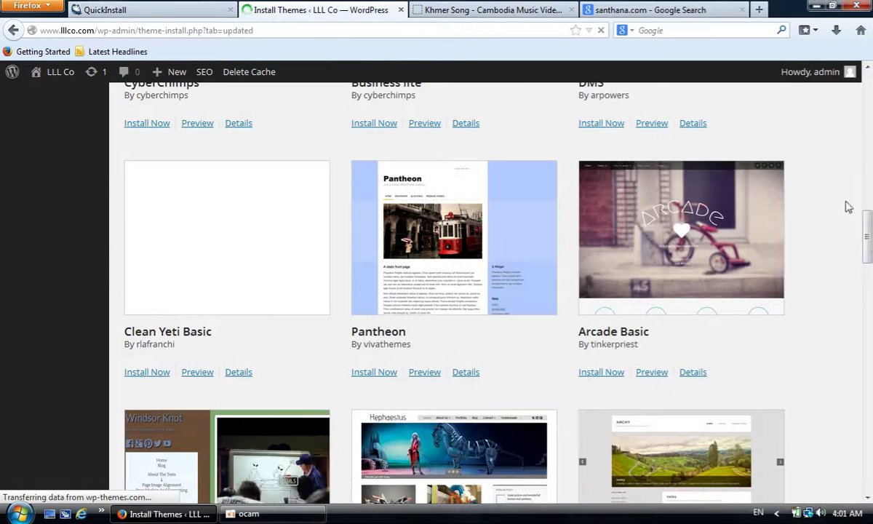
{"action": "left_click_drag", "start_coordinate": [868, 240], "coordinate": [868, 102]}
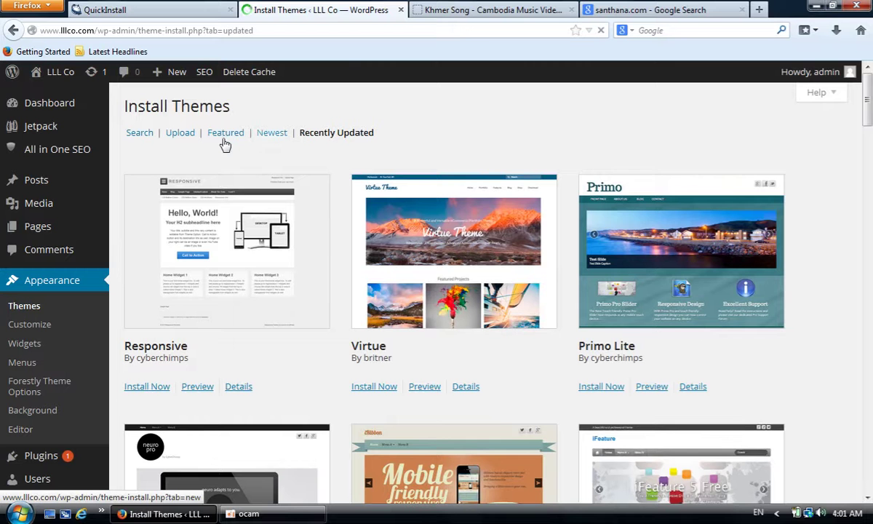
- Install the Expound theme from the featured themes and activate it
{"action": "left_click", "coordinate": [226, 134]}
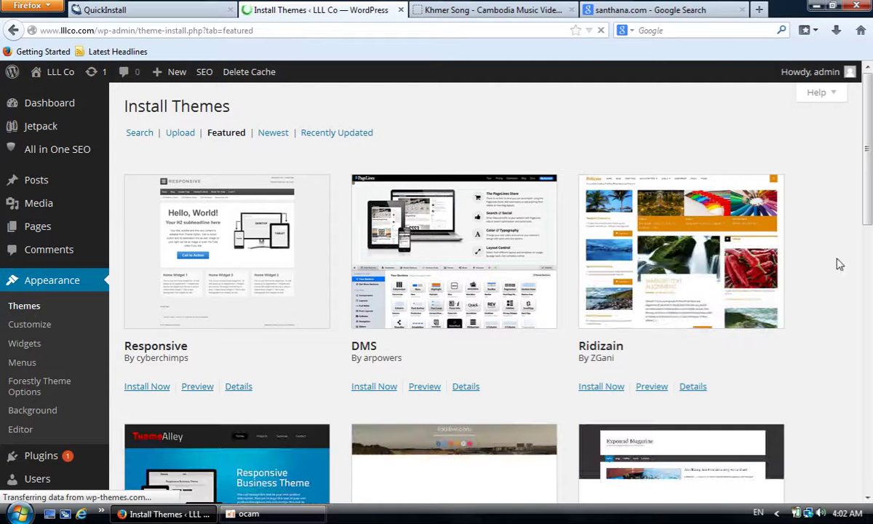
{"action": "scroll", "coordinate": [633, 267], "scroll_direction": "down", "scroll_amount": 5}
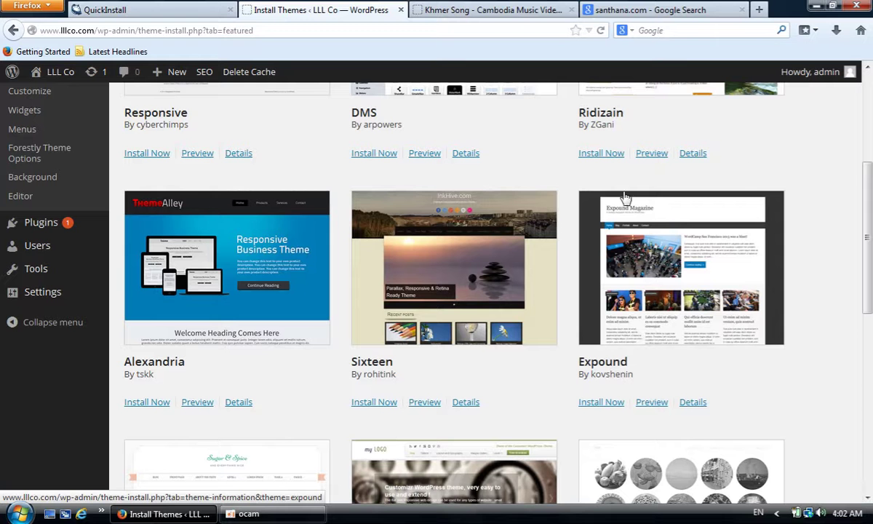
{"action": "left_click", "coordinate": [609, 404]}
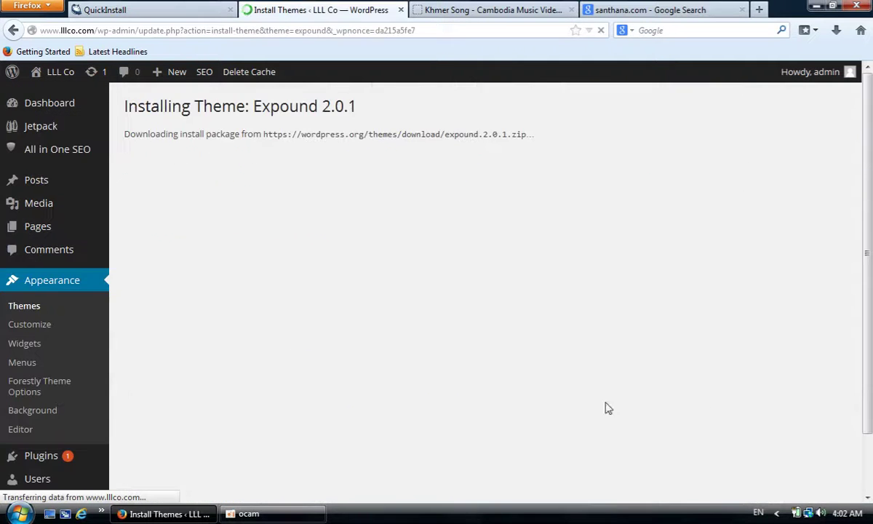
{"action": "left_click", "coordinate": [201, 224]}
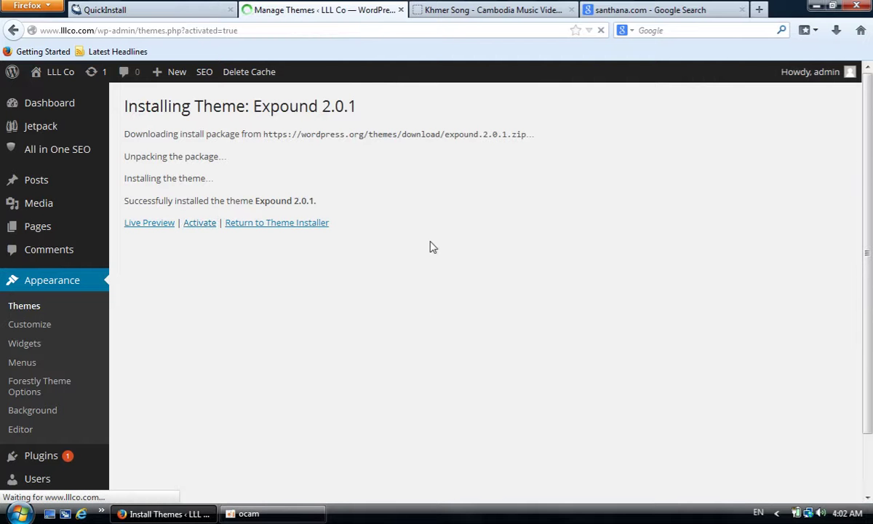
- Examine the site's home page in the Expound theme, comparing it with the theme's thumbnail in theme management
{"action": "left_click", "coordinate": [473, 9]}
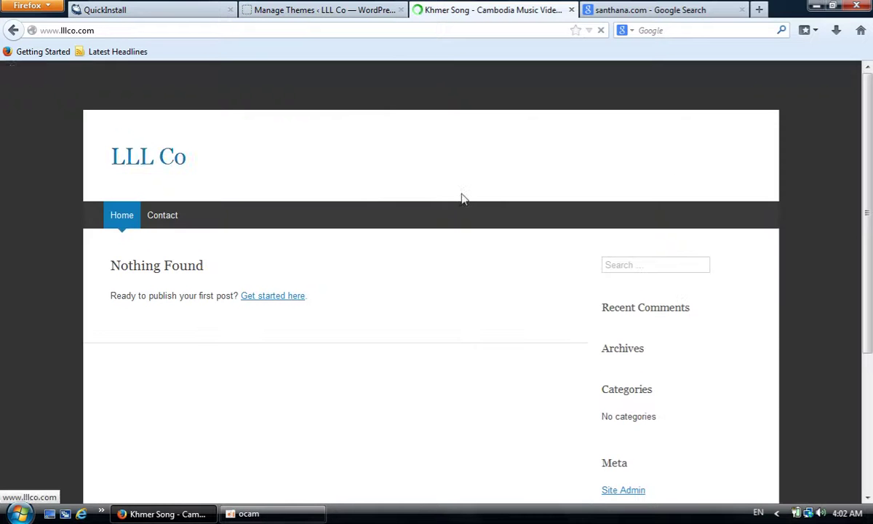
{"action": "scroll", "coordinate": [417, 328], "scroll_direction": "down", "scroll_amount": 3}
{"action": "scroll", "coordinate": [408, 312], "scroll_direction": "up", "scroll_amount": 4}
{"action": "left_click", "coordinate": [155, 161]}
{"action": "left_click", "coordinate": [327, 10]}
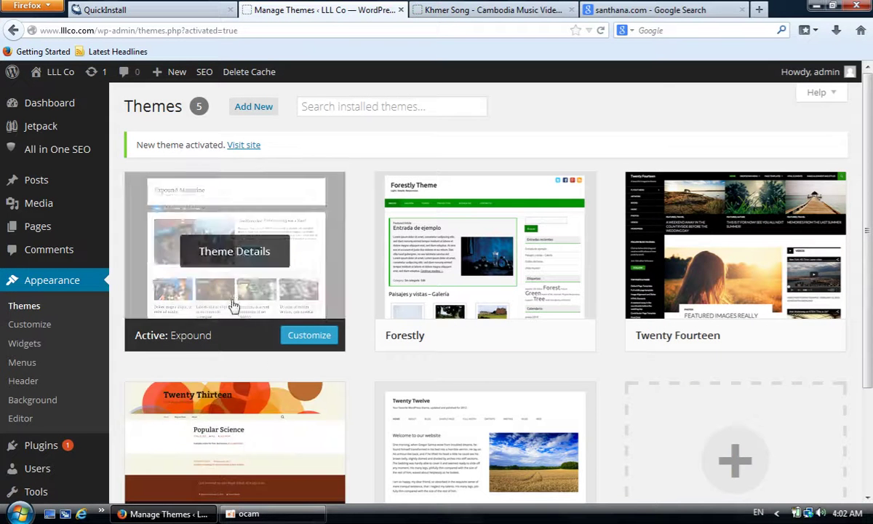
{"action": "left_click", "coordinate": [474, 8]}
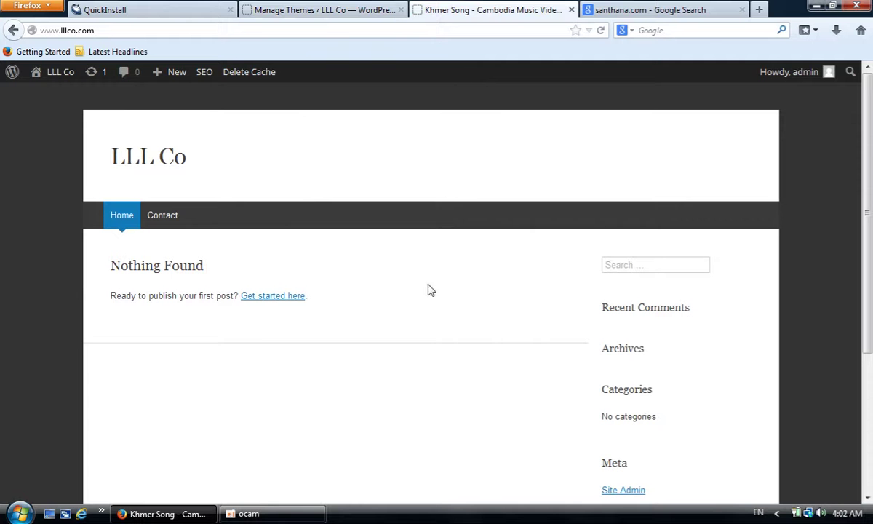
- Look through the installed themes and open the details of the Twenty Fourteen theme
{"action": "left_click", "coordinate": [320, 10]}
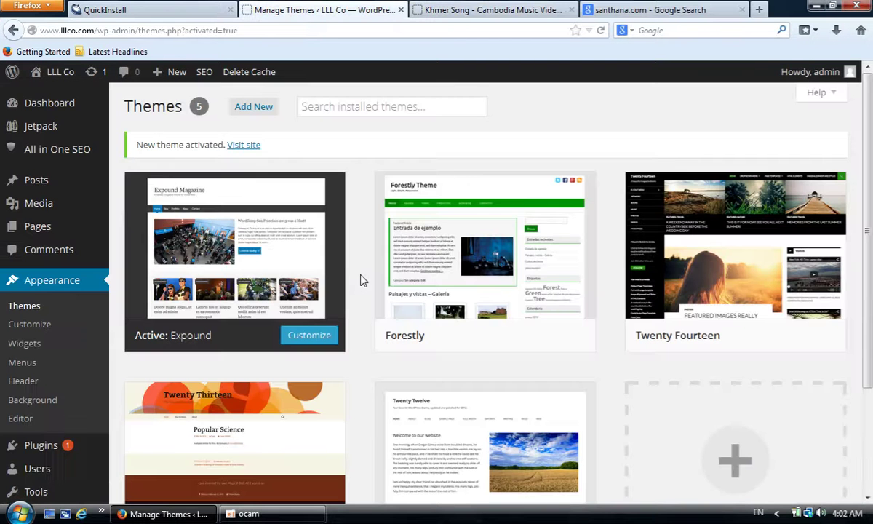
{"action": "scroll", "coordinate": [562, 261], "scroll_direction": "down", "scroll_amount": 3}
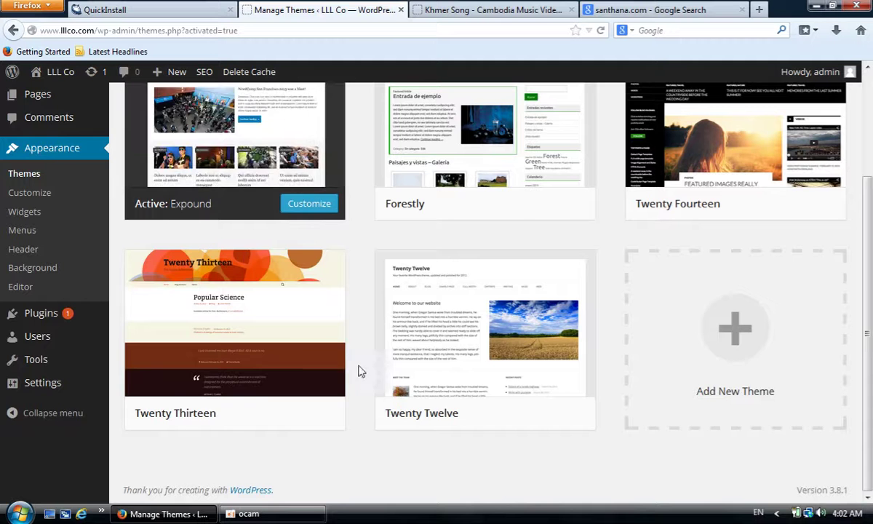
{"action": "scroll", "coordinate": [306, 283], "scroll_direction": "up", "scroll_amount": 2}
{"action": "scroll", "coordinate": [331, 307], "scroll_direction": "down", "scroll_amount": 2}
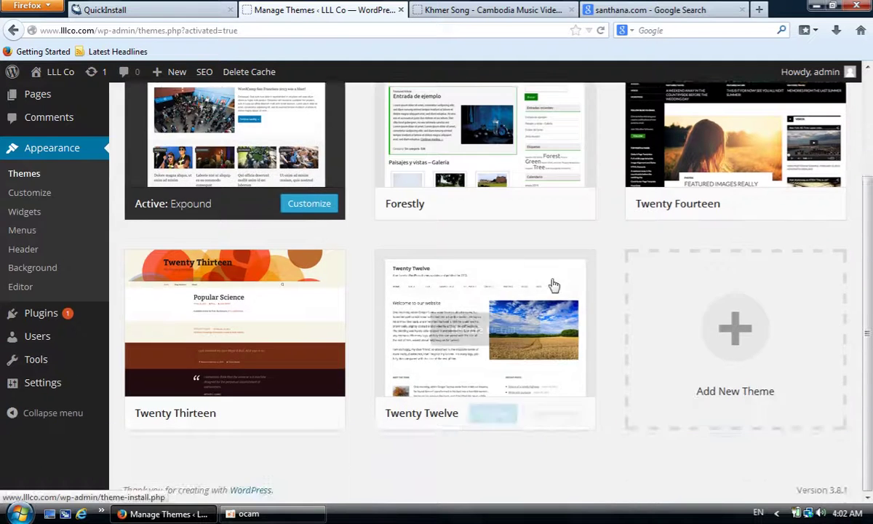
{"action": "scroll", "coordinate": [553, 284], "scroll_direction": "up", "scroll_amount": 3}
{"action": "scroll", "coordinate": [551, 308], "scroll_direction": "down", "scroll_amount": 3}
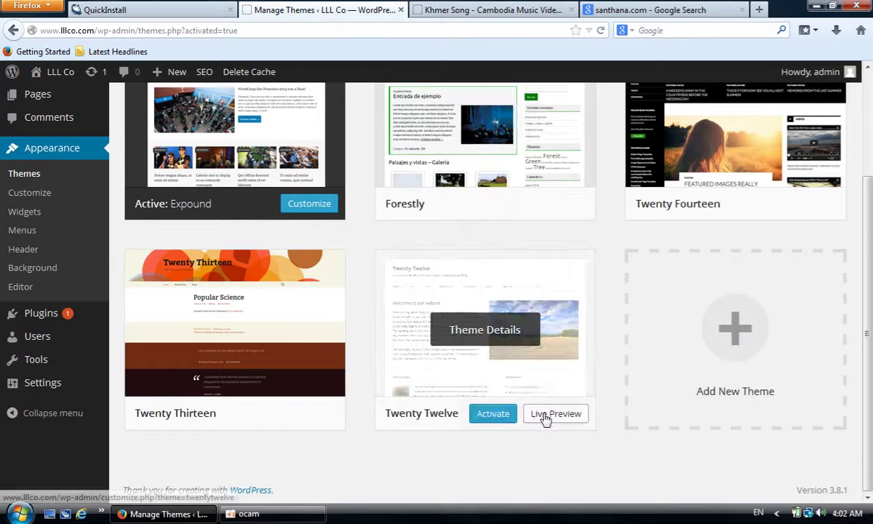
{"action": "scroll", "coordinate": [633, 278], "scroll_direction": "up", "scroll_amount": 3}
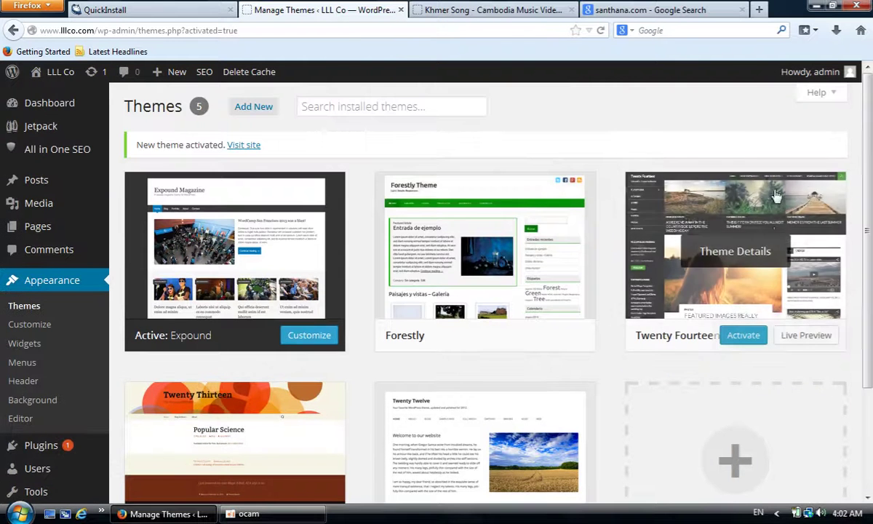
{"action": "scroll", "coordinate": [749, 219], "scroll_direction": "down", "scroll_amount": 2}
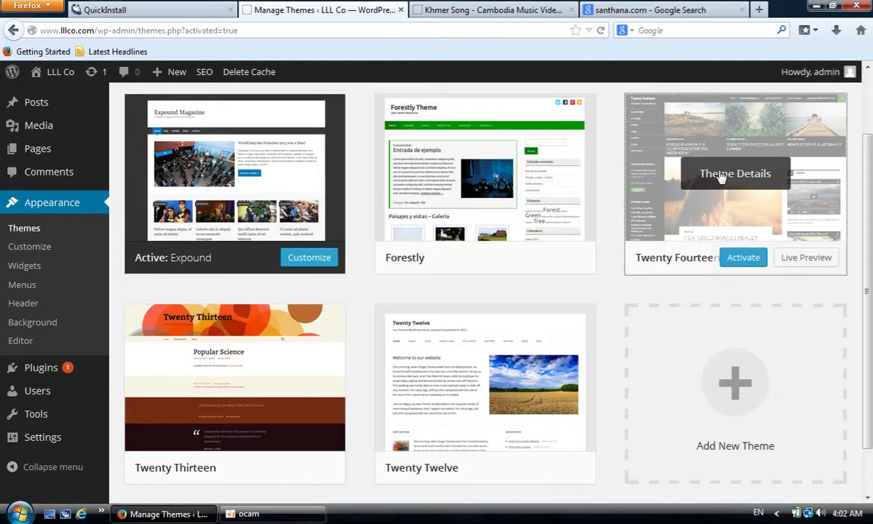
{"action": "left_click", "coordinate": [720, 175]}
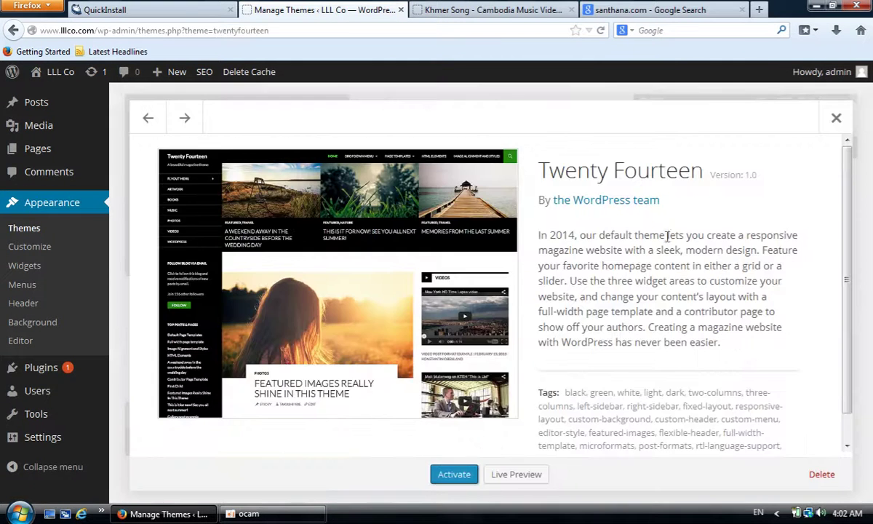
- Delete the installed Twenty Fourteen and Twenty Thirteen themes, confirming each deletion
{"action": "left_click", "coordinate": [823, 477]}
{"action": "left_click", "coordinate": [443, 252]}
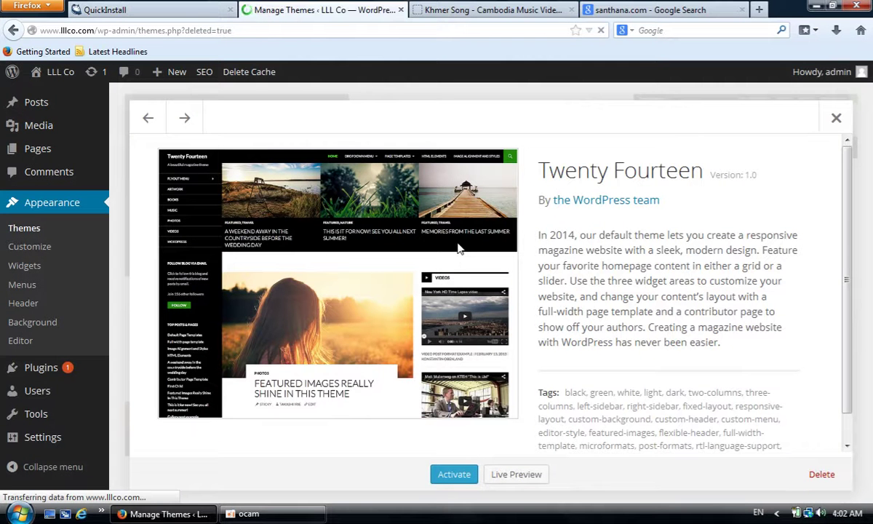
{"action": "scroll", "coordinate": [361, 414], "scroll_direction": "down", "scroll_amount": 3}
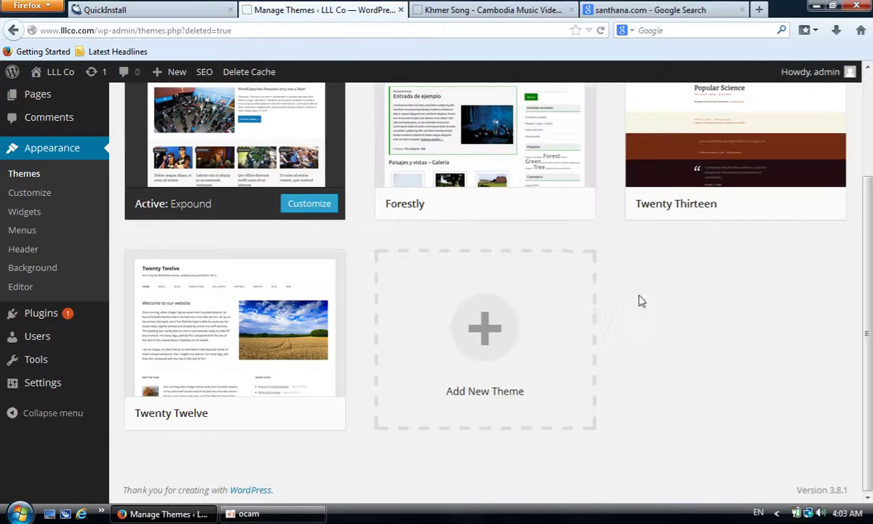
{"action": "scroll", "coordinate": [655, 298], "scroll_direction": "up", "scroll_amount": 3}
{"action": "left_click", "coordinate": [728, 251]}
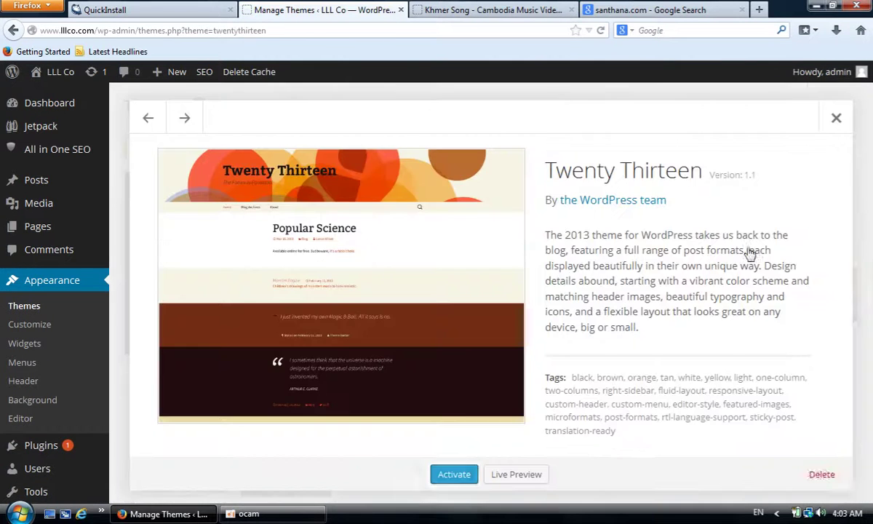
{"action": "left_click", "coordinate": [822, 476]}
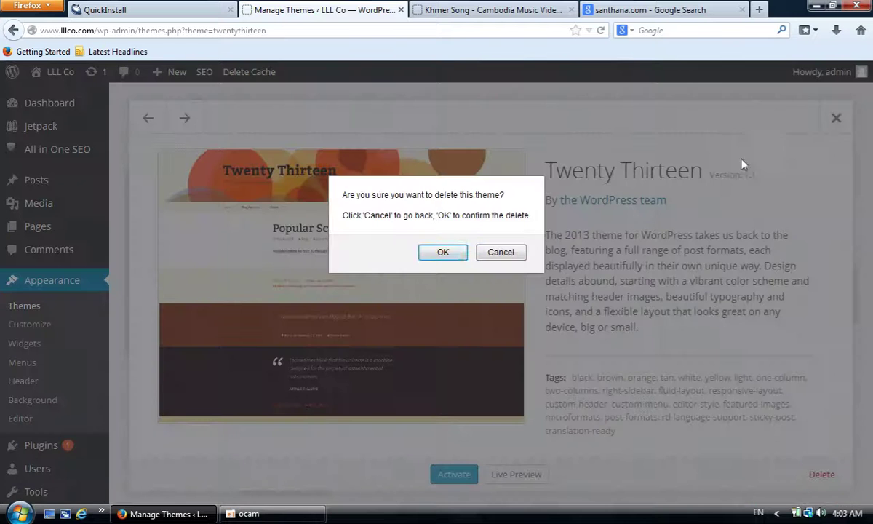
{"action": "left_click", "coordinate": [440, 253]}
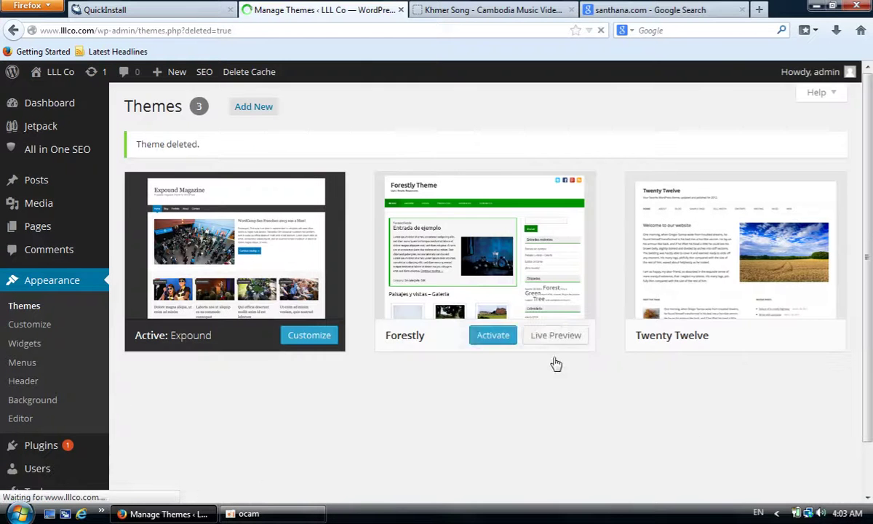
- Start adding a new theme and select the Pink and Yellow colors in the feature filter
{"action": "scroll", "coordinate": [582, 401], "scroll_direction": "down", "scroll_amount": 3}
{"action": "scroll", "coordinate": [531, 406], "scroll_direction": "up", "scroll_amount": 3}
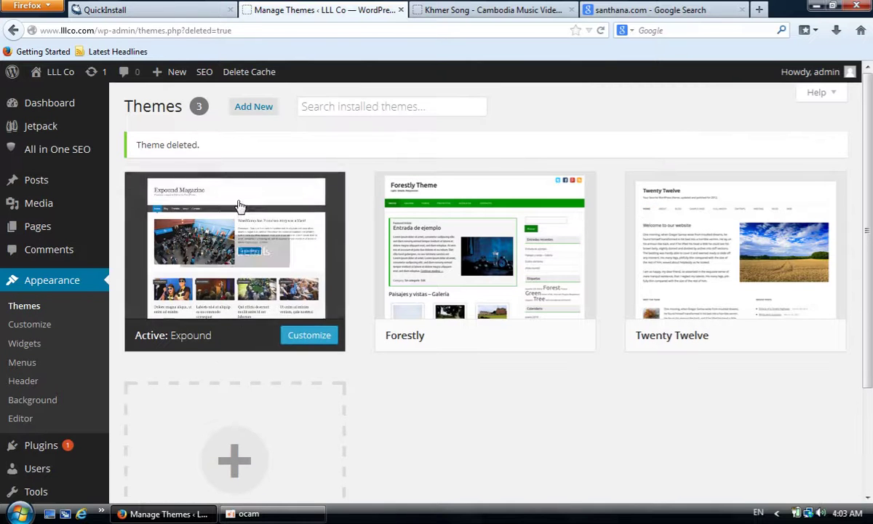
{"action": "left_click", "coordinate": [242, 116]}
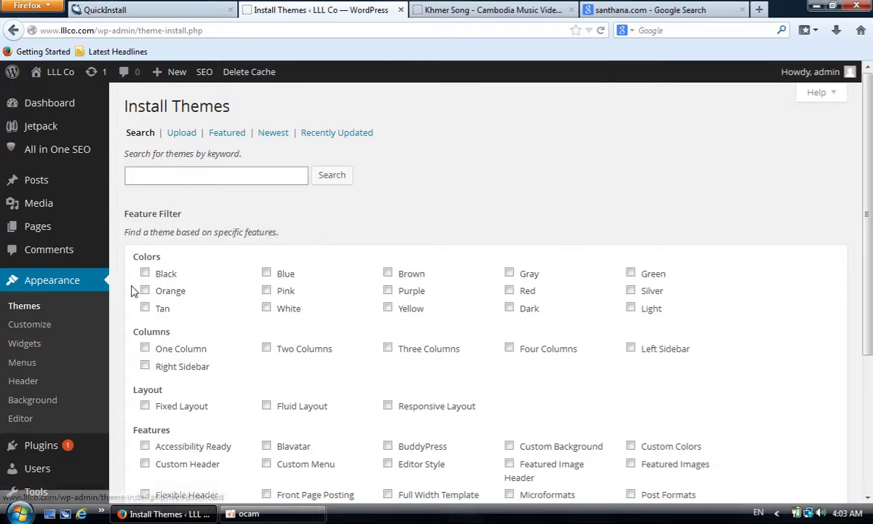
{"action": "scroll", "coordinate": [406, 275], "scroll_direction": "down", "scroll_amount": 3}
{"action": "scroll", "coordinate": [409, 359], "scroll_direction": "up", "scroll_amount": 1}
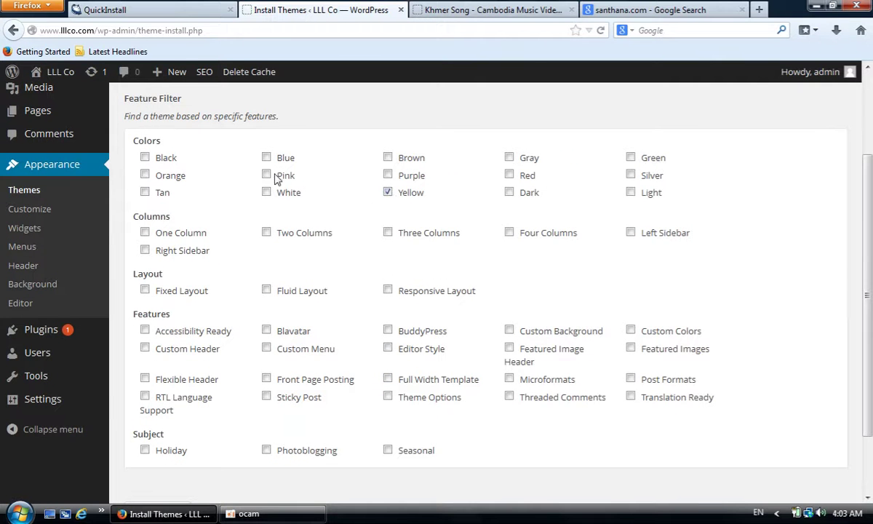
{"action": "scroll", "coordinate": [241, 237], "scroll_direction": "up", "scroll_amount": 2}
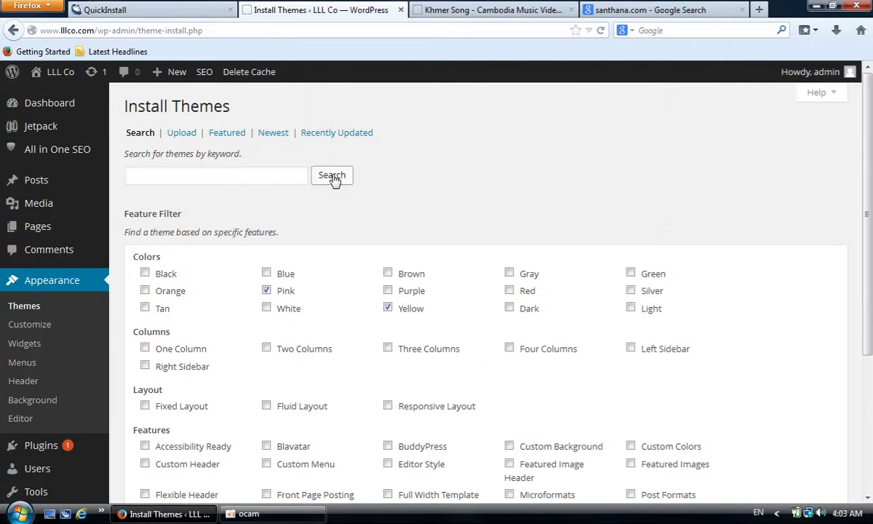
- Run the theme keyword search without a keyword and browse through the resulting themes
{"action": "left_click", "coordinate": [331, 175]}
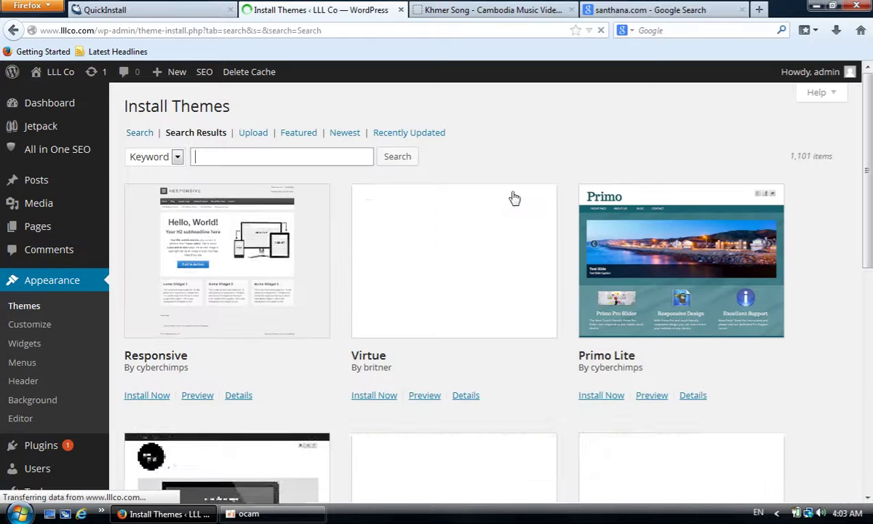
{"action": "scroll", "coordinate": [834, 241], "scroll_direction": "down", "scroll_amount": 3}
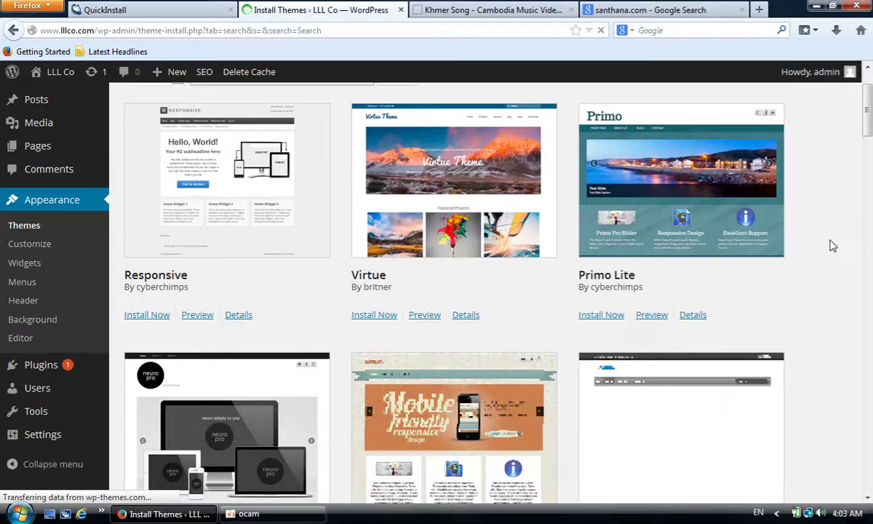
{"action": "scroll", "coordinate": [841, 286], "scroll_direction": "down", "scroll_amount": 3}
{"action": "scroll", "coordinate": [836, 304], "scroll_direction": "down", "scroll_amount": 15}
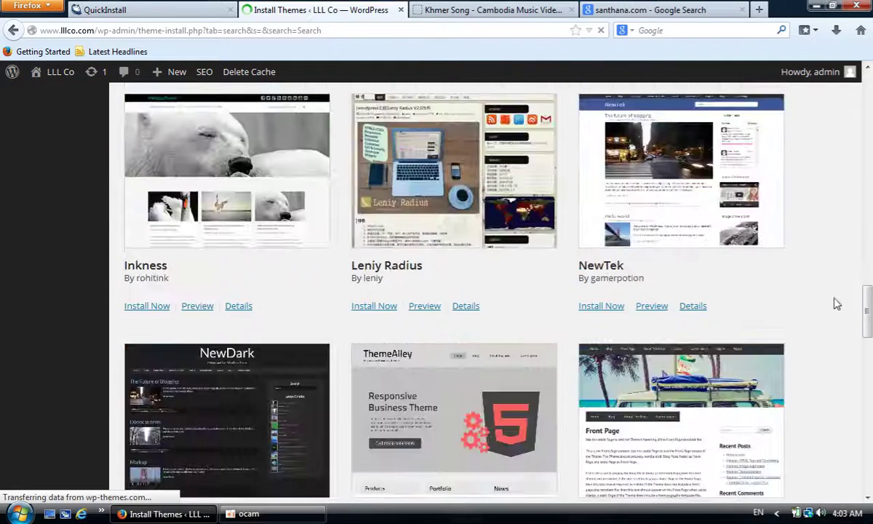
{"action": "scroll", "coordinate": [837, 304], "scroll_direction": "down", "scroll_amount": 5}
{"action": "scroll", "coordinate": [837, 304], "scroll_direction": "down", "scroll_amount": 7}
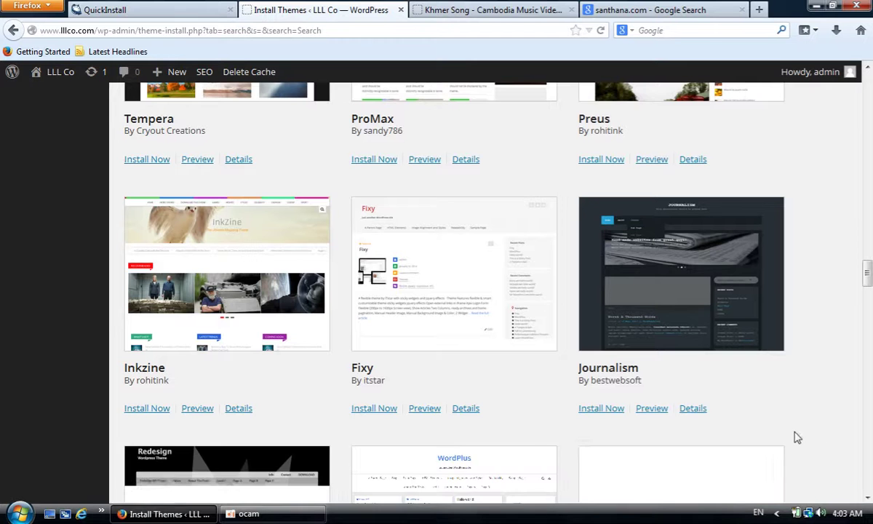
- Install the Hueman theme from the theme search results and activate it on the site
{"action": "scroll", "coordinate": [799, 298], "scroll_direction": "down", "scroll_amount": 6}
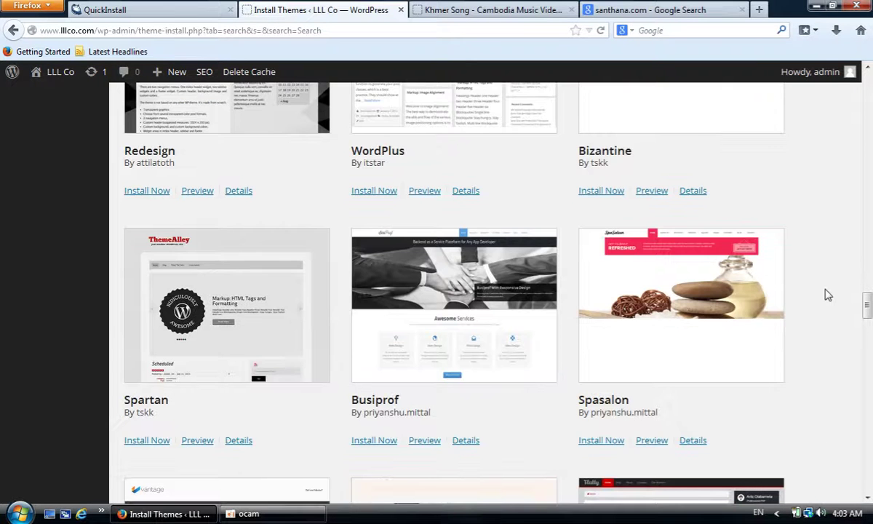
{"action": "scroll", "coordinate": [818, 299], "scroll_direction": "down", "scroll_amount": 5}
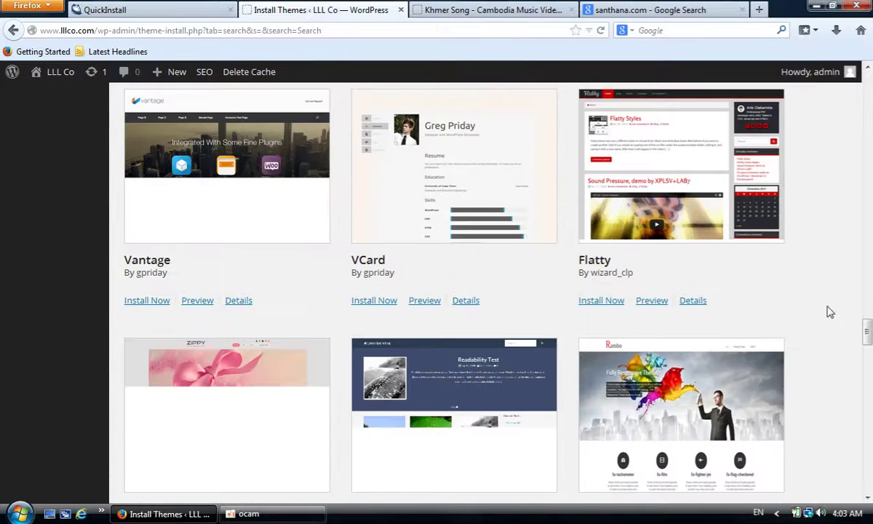
{"action": "scroll", "coordinate": [820, 306], "scroll_direction": "down", "scroll_amount": 8}
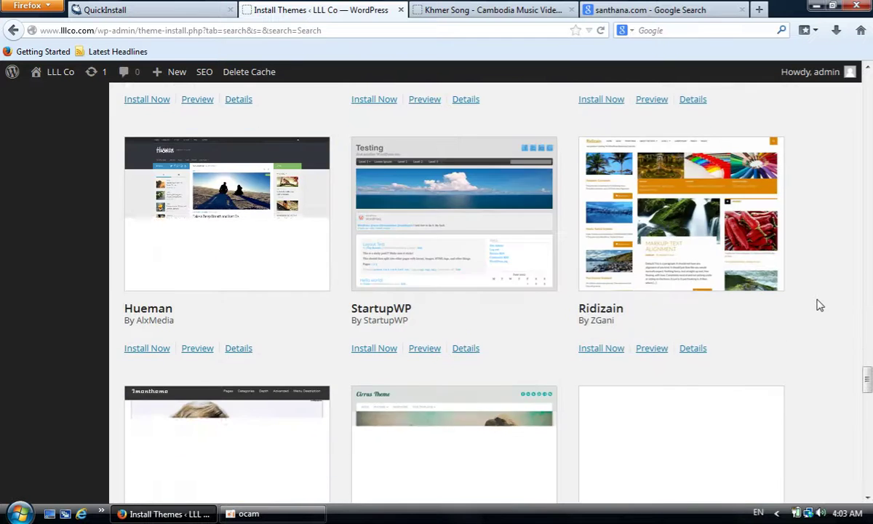
{"action": "scroll", "coordinate": [820, 305], "scroll_direction": "up", "scroll_amount": 7}
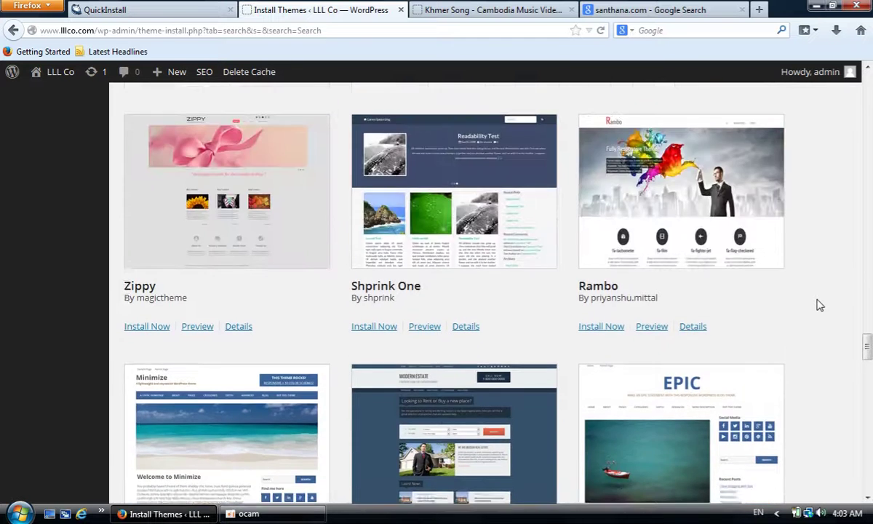
{"action": "scroll", "coordinate": [819, 306], "scroll_direction": "up", "scroll_amount": 4}
{"action": "scroll", "coordinate": [818, 306], "scroll_direction": "down", "scroll_amount": 7}
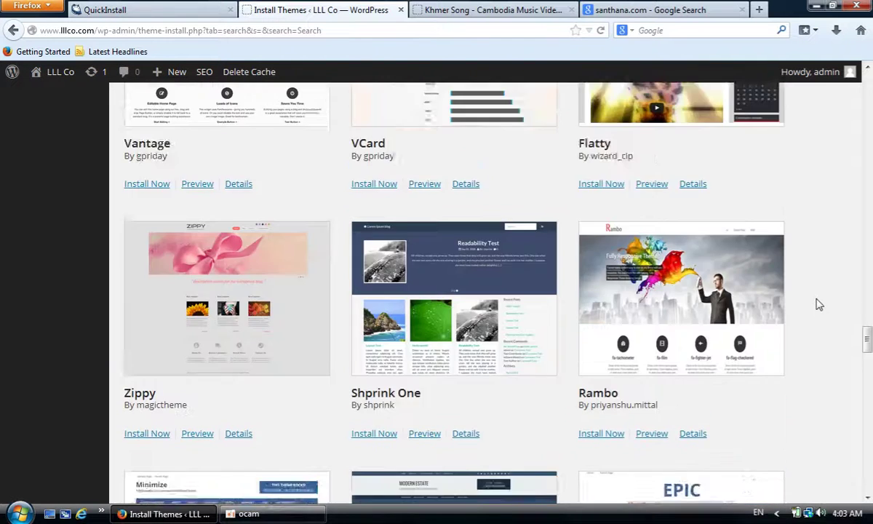
{"action": "scroll", "coordinate": [818, 304], "scroll_direction": "down", "scroll_amount": 2}
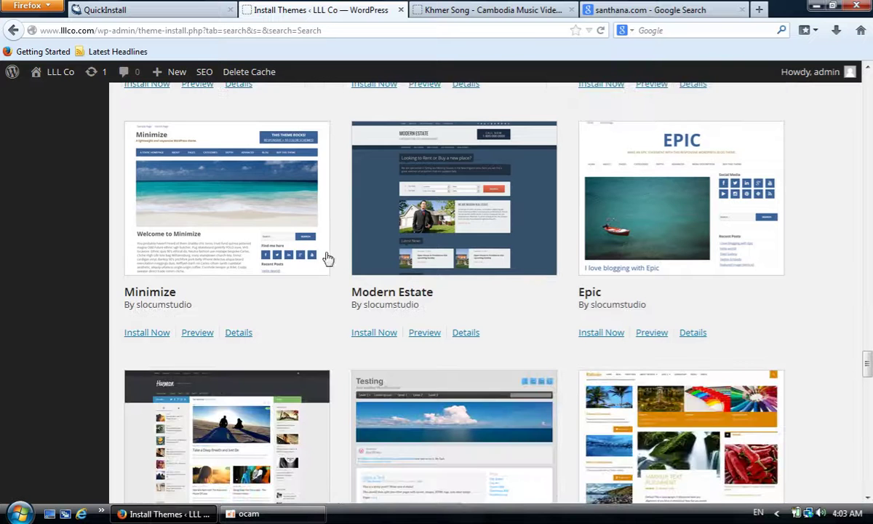
{"action": "scroll", "coordinate": [261, 300], "scroll_direction": "down", "scroll_amount": 3}
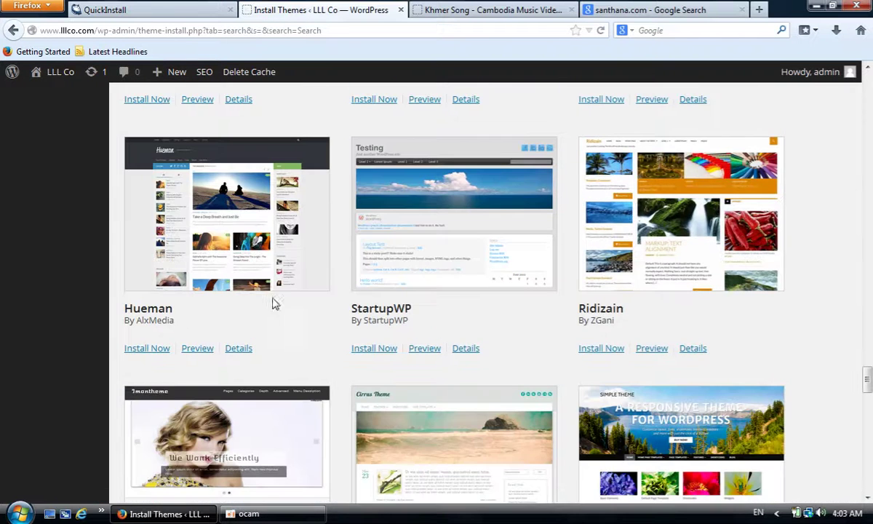
{"action": "left_click", "coordinate": [152, 353]}
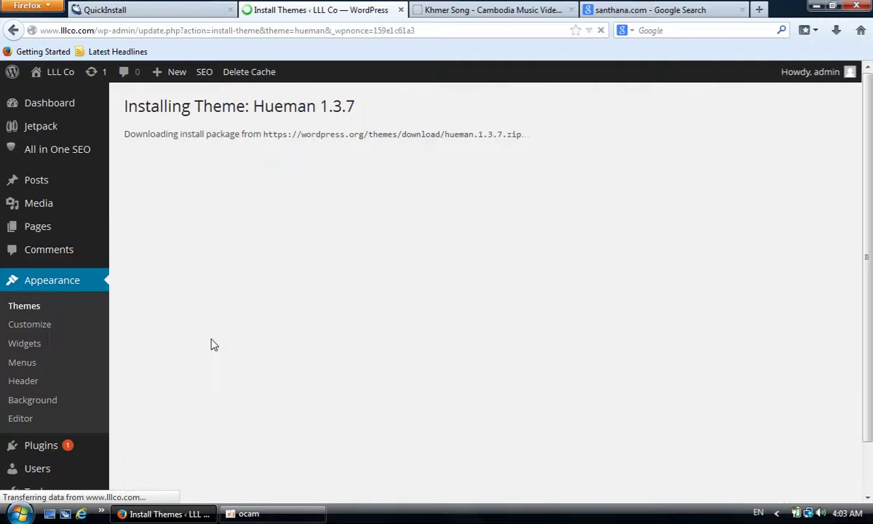
{"action": "left_click", "coordinate": [201, 223]}
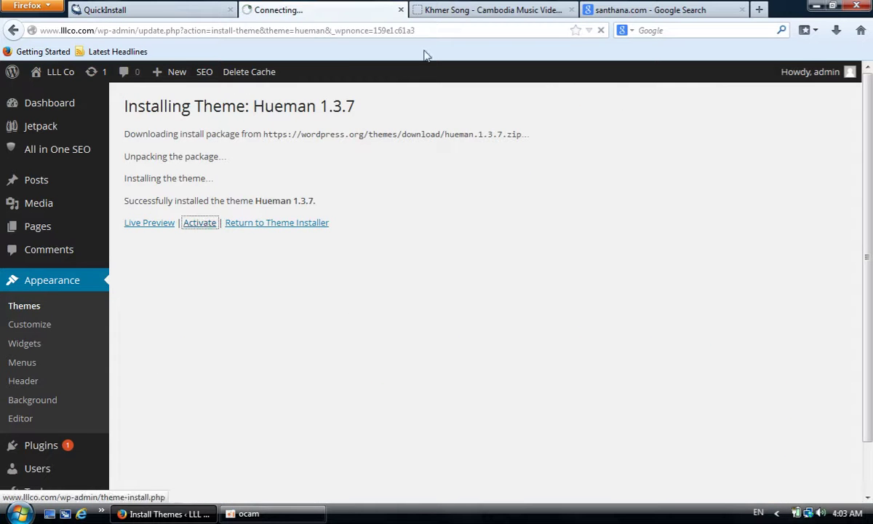
- Check how the LLL Co home page looks with the Hueman theme applied
{"action": "left_click", "coordinate": [426, 9]}
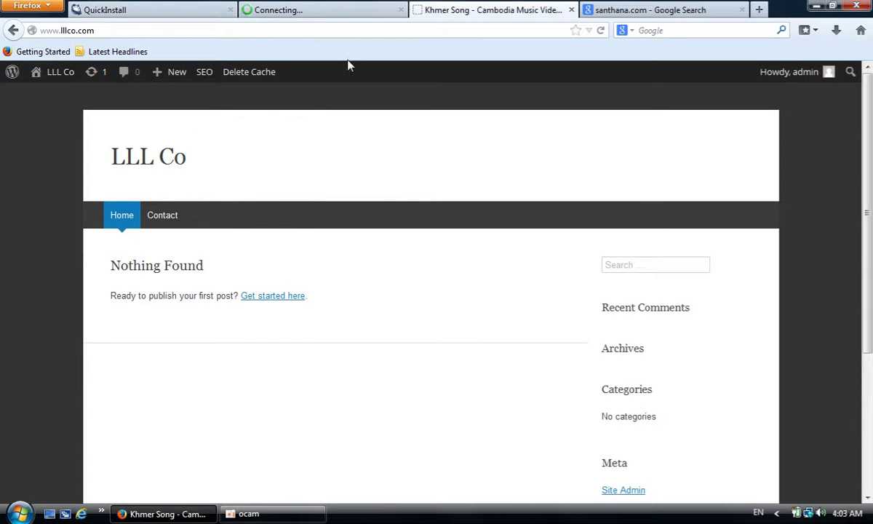
{"action": "left_click", "coordinate": [139, 160]}
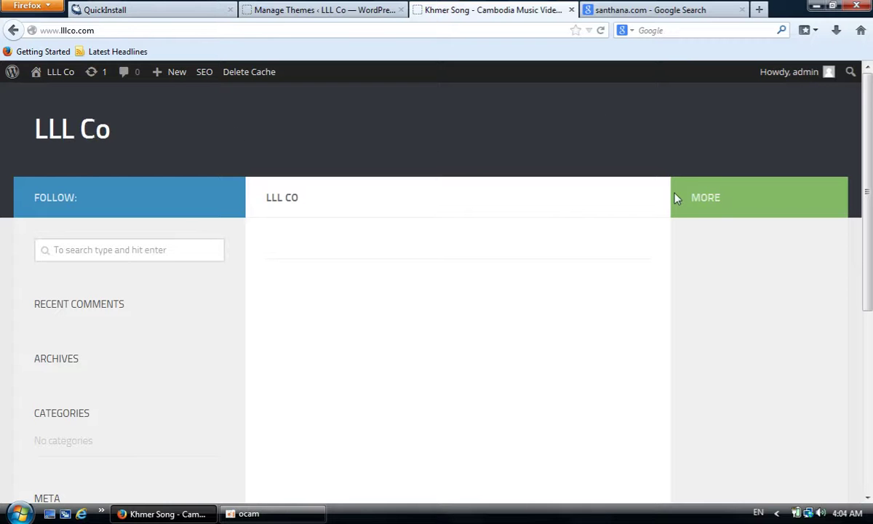
{"action": "scroll", "coordinate": [713, 284], "scroll_direction": "down", "scroll_amount": 5}
{"action": "scroll", "coordinate": [206, 363], "scroll_direction": "up", "scroll_amount": 5}
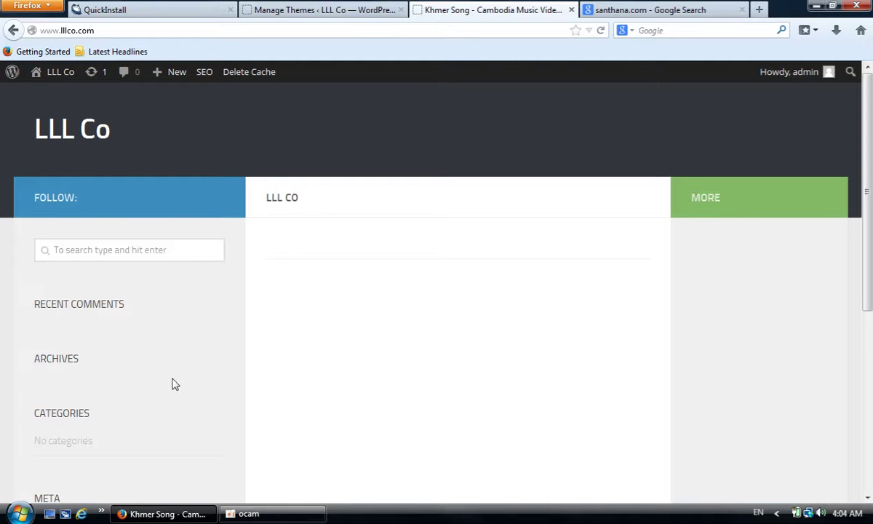
{"action": "left_click", "coordinate": [13, 30]}
- Activate the installed Forestly theme and check the LLL Co home page with it applied
{"action": "left_click", "coordinate": [335, 13]}
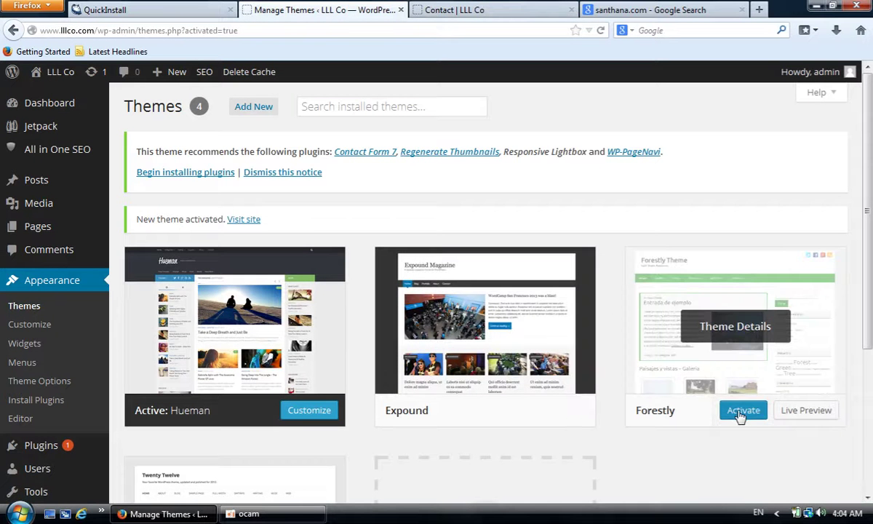
{"action": "left_click", "coordinate": [742, 411]}
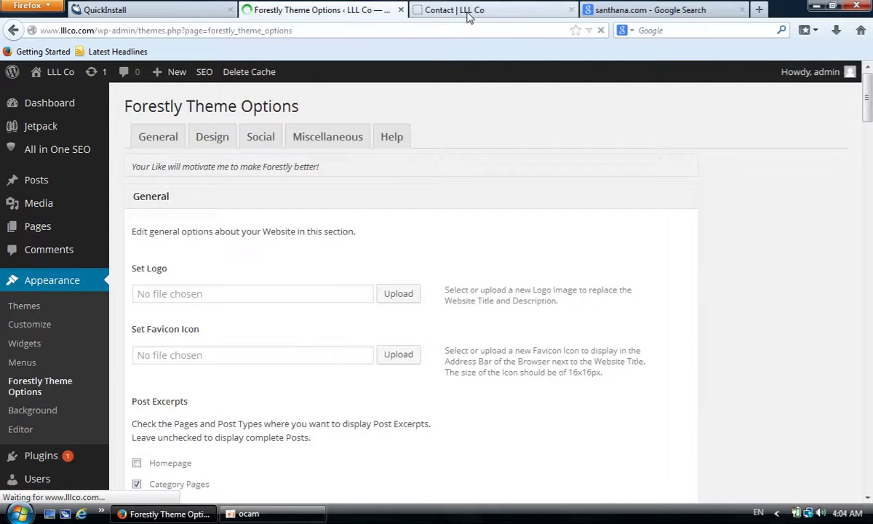
{"action": "left_click", "coordinate": [469, 13]}
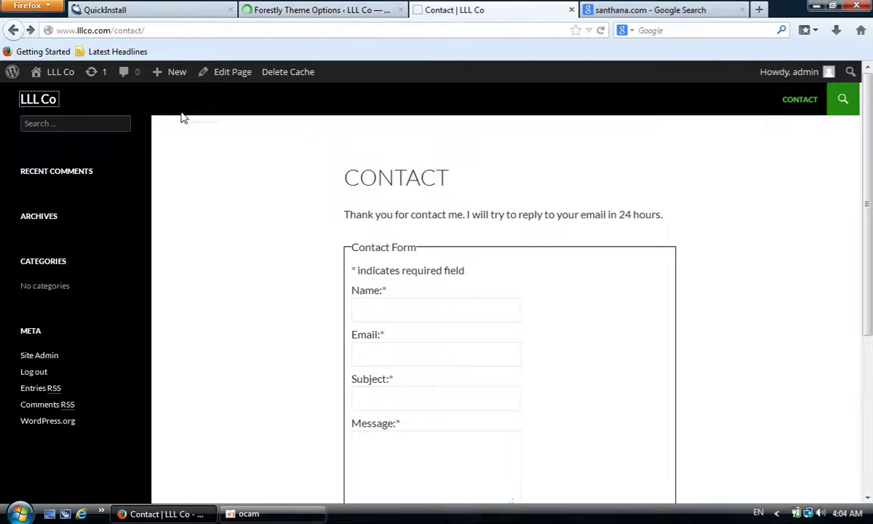
{"action": "left_click", "coordinate": [43, 106]}
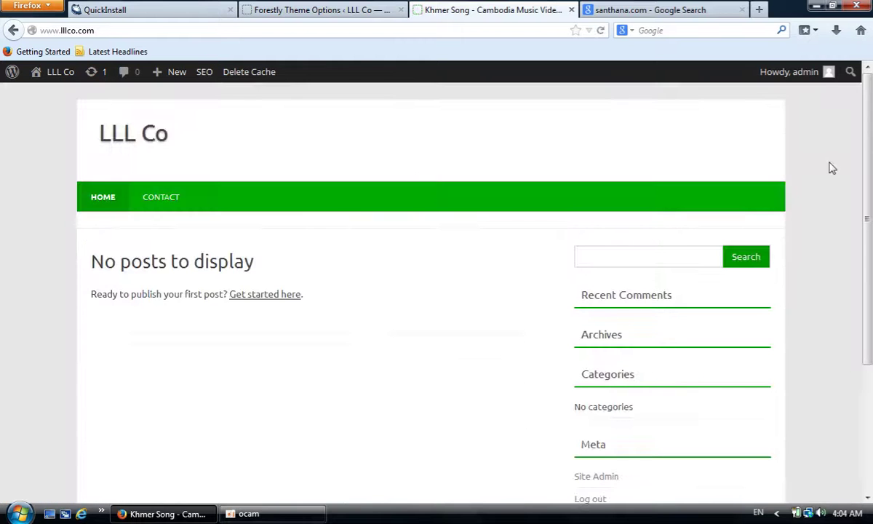
{"action": "scroll", "coordinate": [854, 283], "scroll_direction": "down", "scroll_amount": 3}
{"action": "scroll", "coordinate": [847, 279], "scroll_direction": "up", "scroll_amount": 3}
{"action": "left_click", "coordinate": [289, 9]}
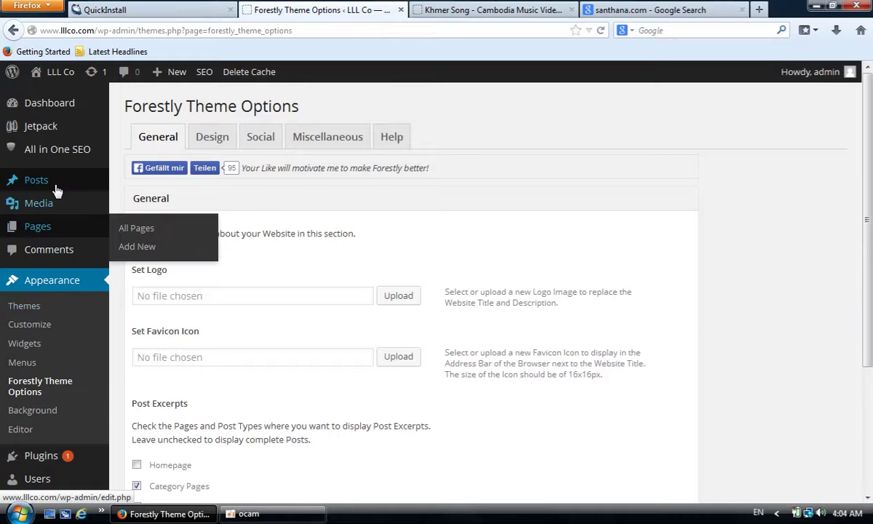
{"action": "mouse_move", "coordinate": [60, 223]}
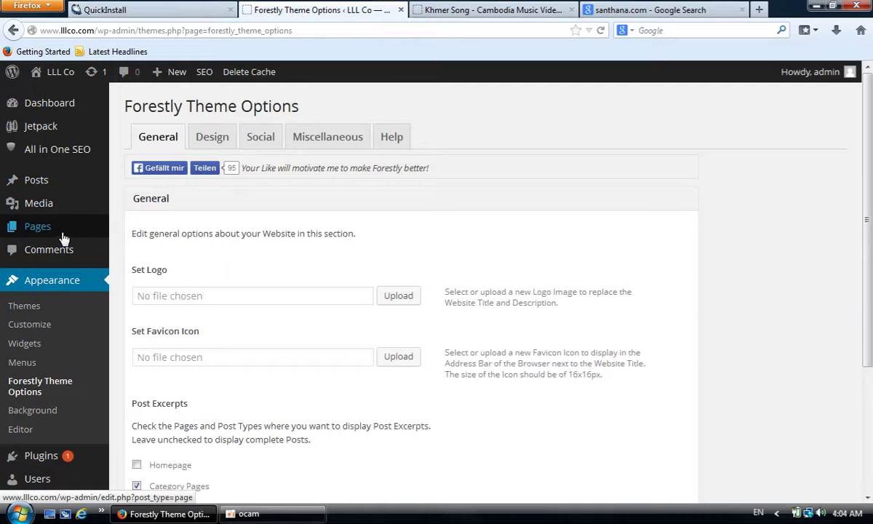
{"action": "mouse_move", "coordinate": [74, 181]}
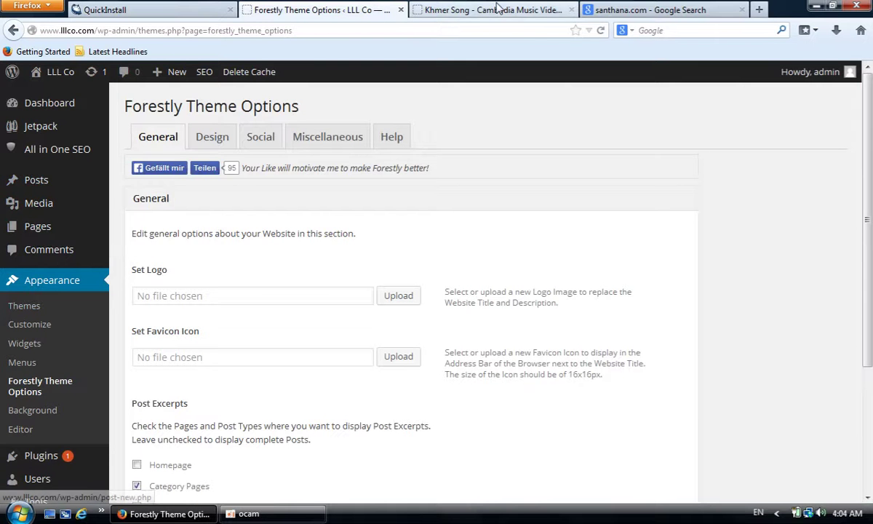
- Load the website cen.com.kh in place of the Google search results for santhana.com
{"action": "left_click", "coordinate": [497, 9]}
{"action": "left_click", "coordinate": [643, 13]}
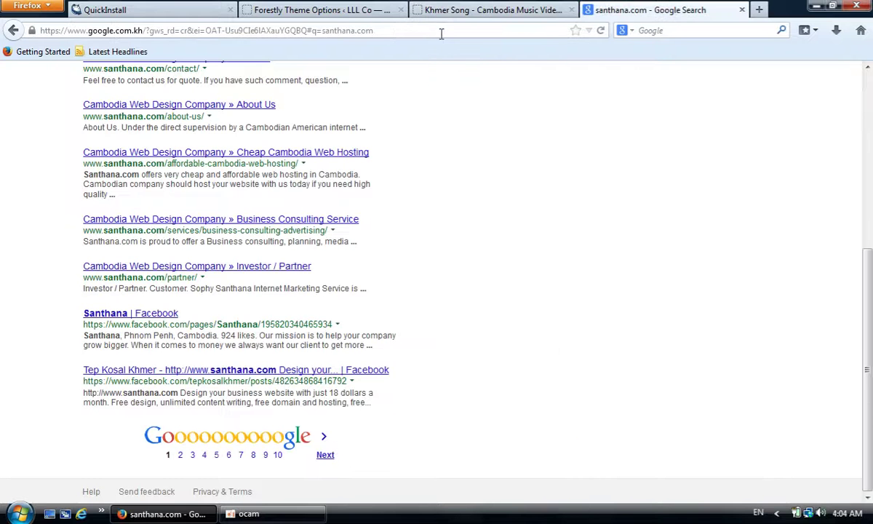
{"action": "left_click", "coordinate": [378, 33]}
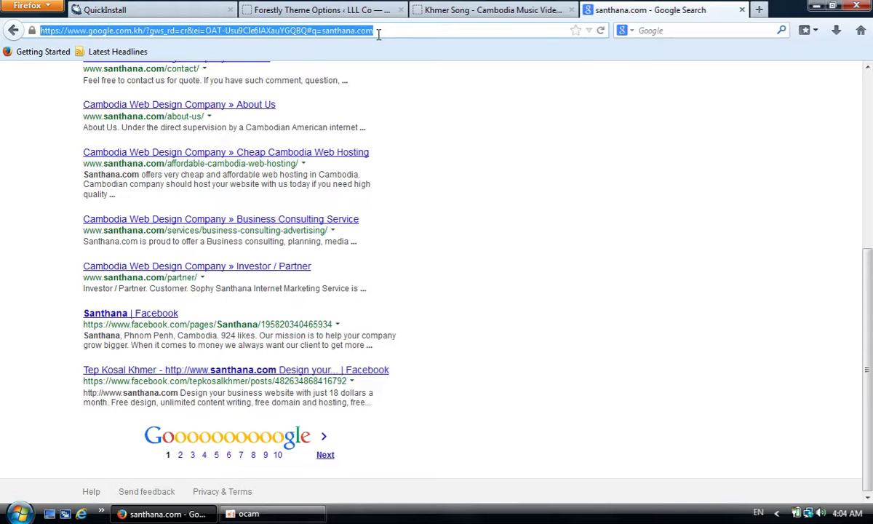
{"action": "type", "text": "cen.com.kh"}
{"action": "key", "text": "Return"}
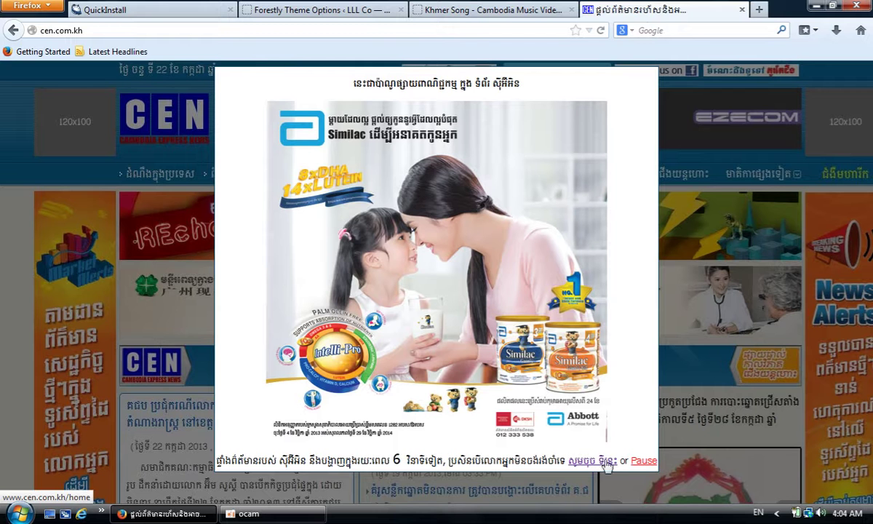
- Skip the intro advertisement on the CEN website, look over its home page and open its sports section
{"action": "left_click", "coordinate": [594, 463]}
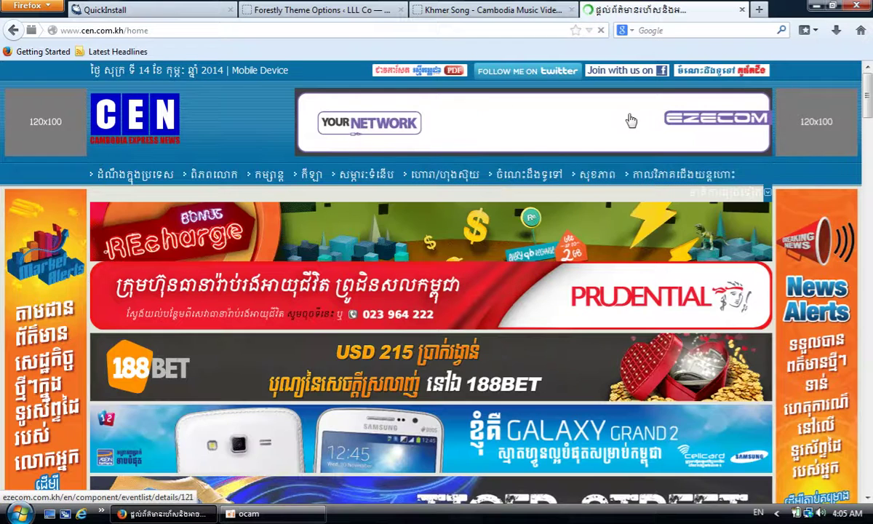
{"action": "left_click_drag", "start_coordinate": [862, 101], "coordinate": [866, 463]}
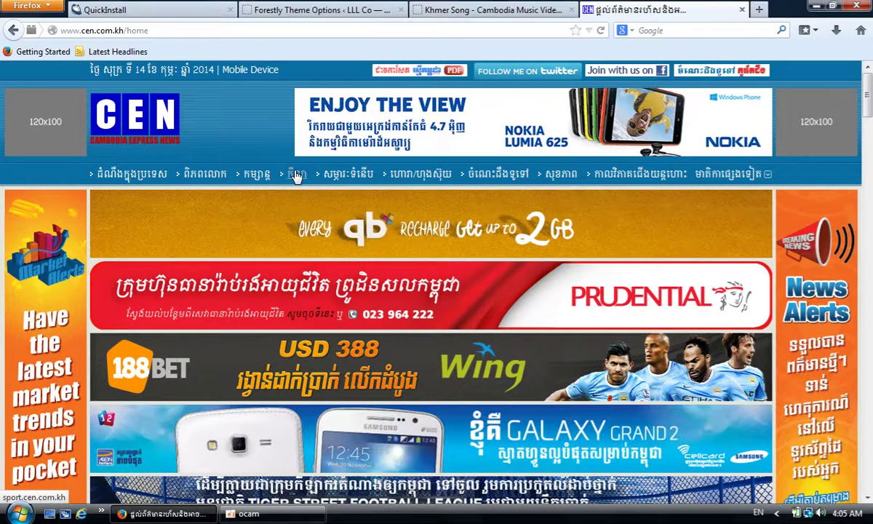
{"action": "left_click", "coordinate": [296, 177]}
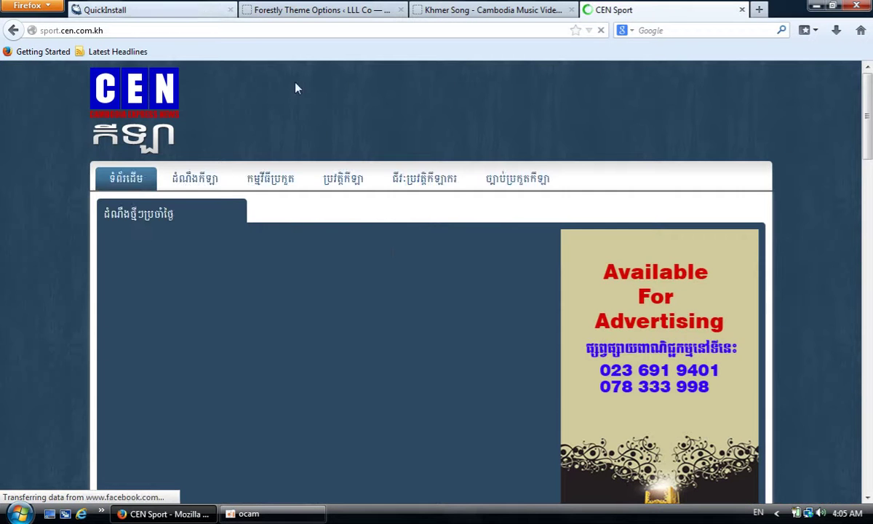
- Start a new post on the LLL Co WordPress site
{"action": "left_click", "coordinate": [288, 11]}
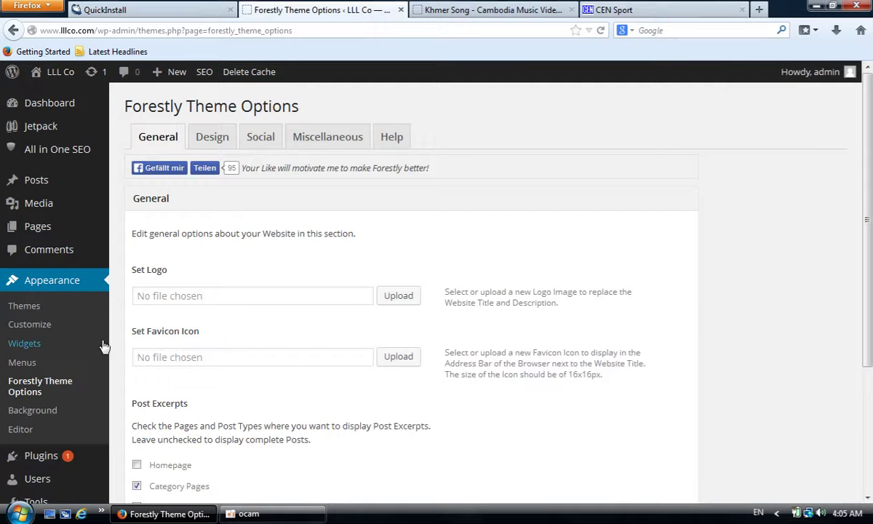
{"action": "mouse_move", "coordinate": [36, 231]}
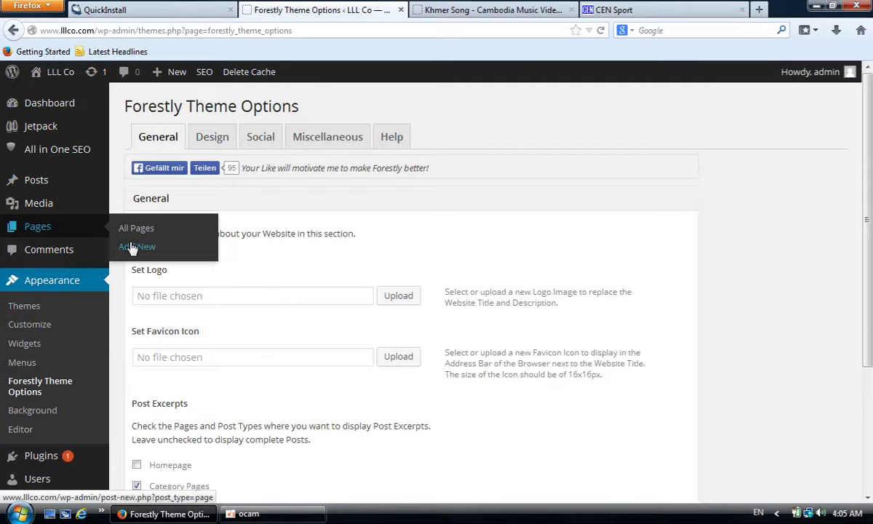
{"action": "mouse_move", "coordinate": [15, 181]}
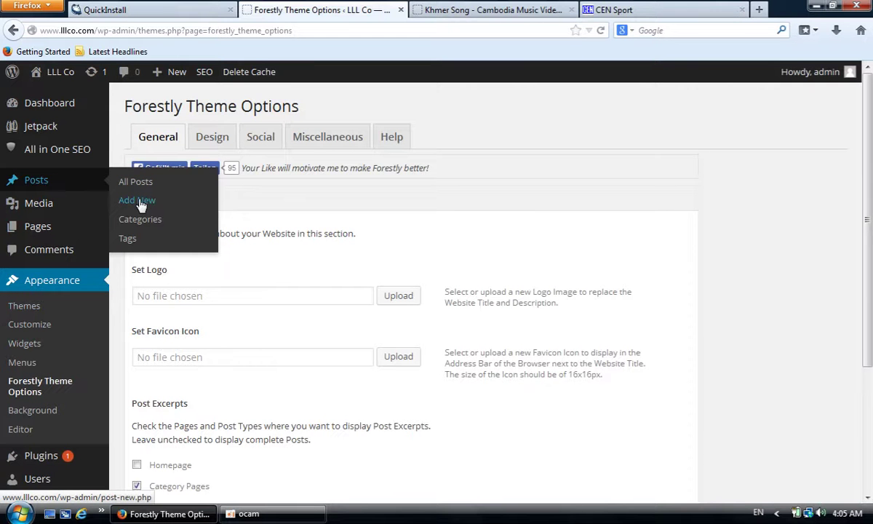
{"action": "left_click", "coordinate": [141, 205]}
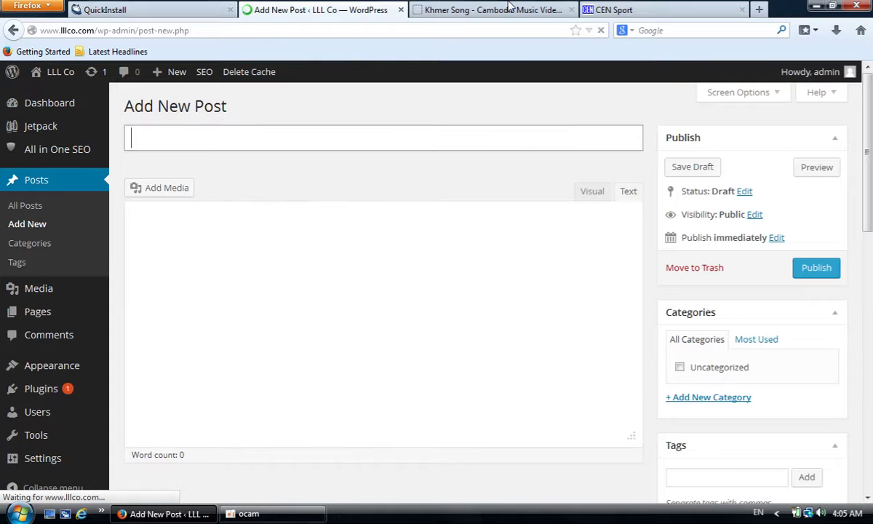
- Look over the CEN Sport front page as a news example and return to the new post
{"action": "left_click", "coordinate": [641, 16]}
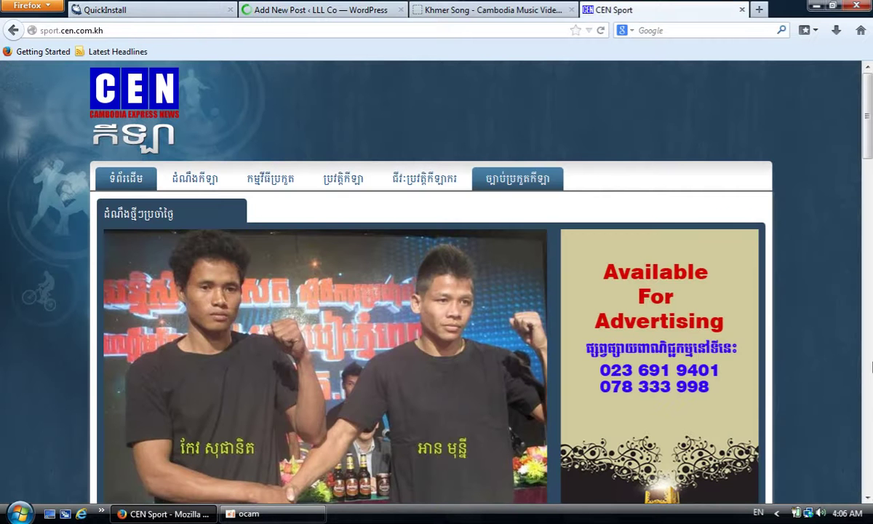
{"action": "scroll", "coordinate": [553, 82], "scroll_direction": "down", "scroll_amount": 3}
{"action": "left_click", "coordinate": [347, 11]}
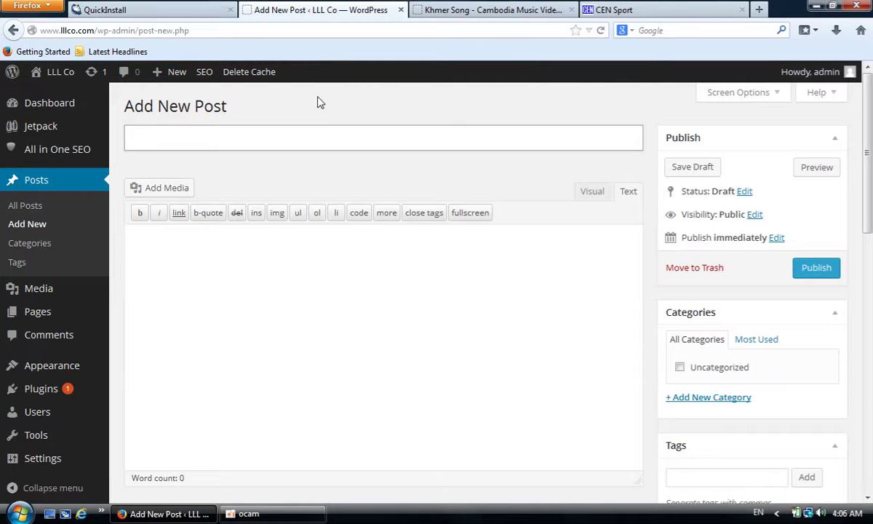
- Title the post "whklsdjfklsjdf" and enter one line of random filler letters as its body, shown in the Visual editor
{"action": "type", "text": "whklsdjfklsjdf"}
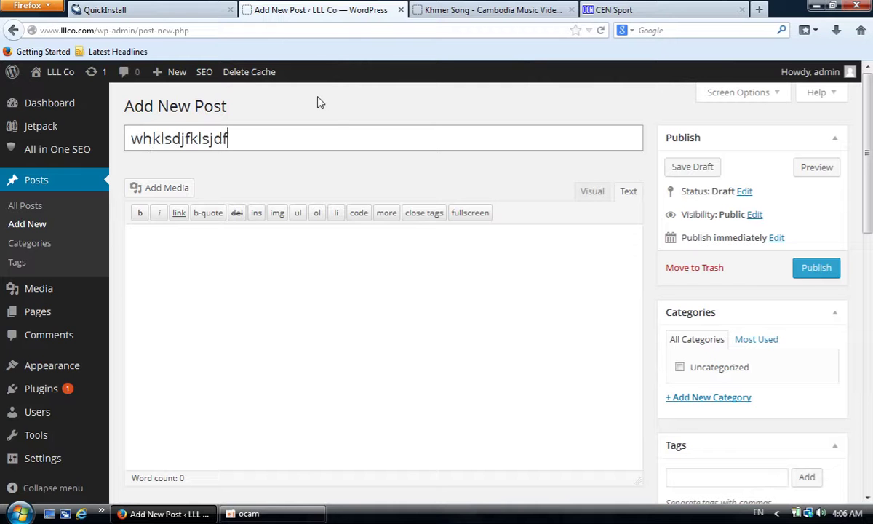
{"action": "left_click", "coordinate": [304, 289]}
{"action": "left_click", "coordinate": [592, 193]}
{"action": "left_click", "coordinate": [630, 198]}
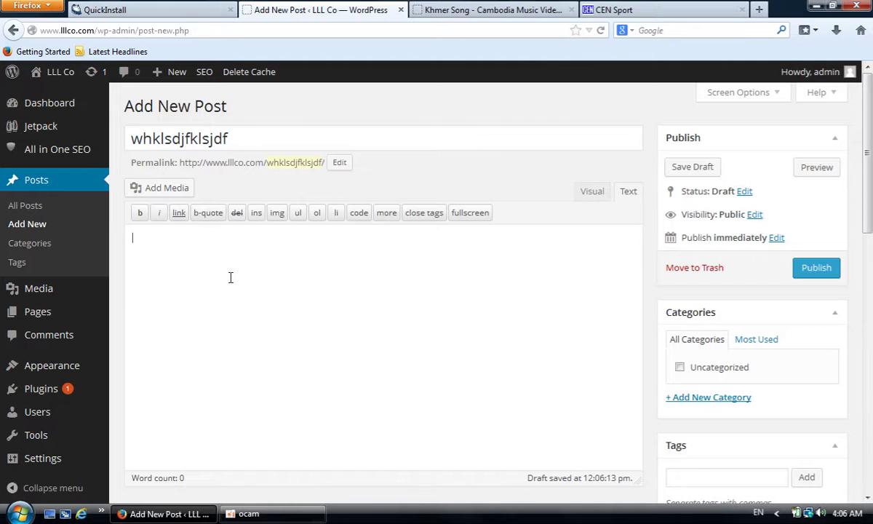
{"action": "type", "text": "jlkfjsdklfksdfklsjdfkljsdlkfjlksdjflksdjlfkjsdkfjskldjfksdjfksjdfksdjflkjsdkfjsdkfjsdkljjkj"}
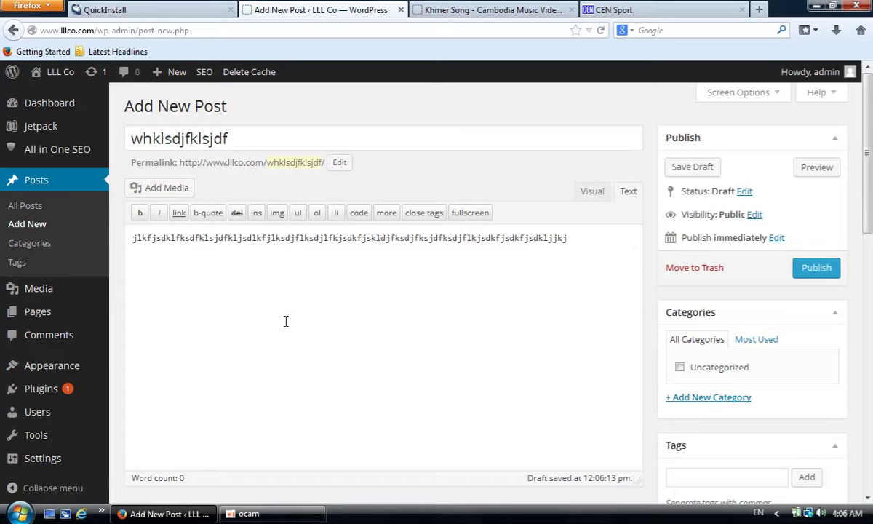
{"action": "left_click", "coordinate": [592, 191]}
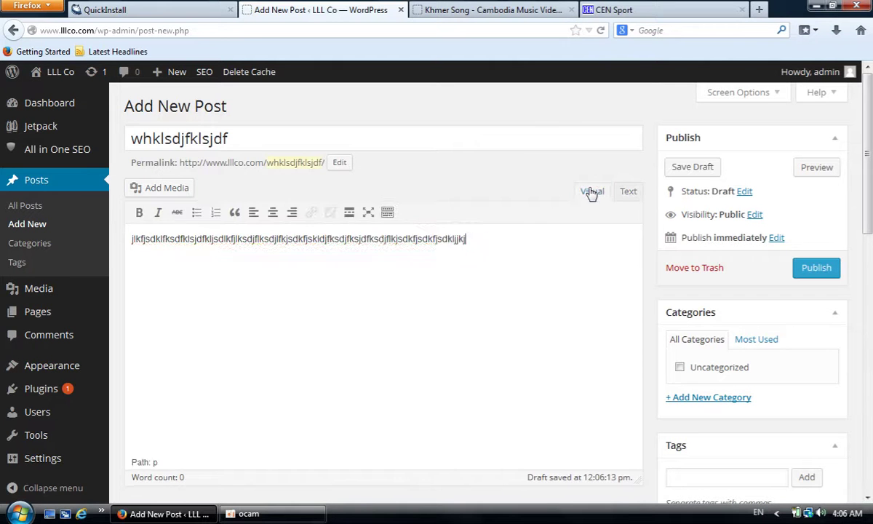
- Finish the first body line, add two more lines of random filler text, and compare the Text and Visual editors
{"action": "type", "text": "ljjkjds"}
{"action": "key", "text": "Return"}
{"action": "type", "text": "sef"}
{"action": "type", "text": " fghdsf lkjsf ls dfklsj fsdfj asd"}
{"action": "key", "text": "Return"}
{"action": "type", "text": "asdfjsldfj'als dfj"}
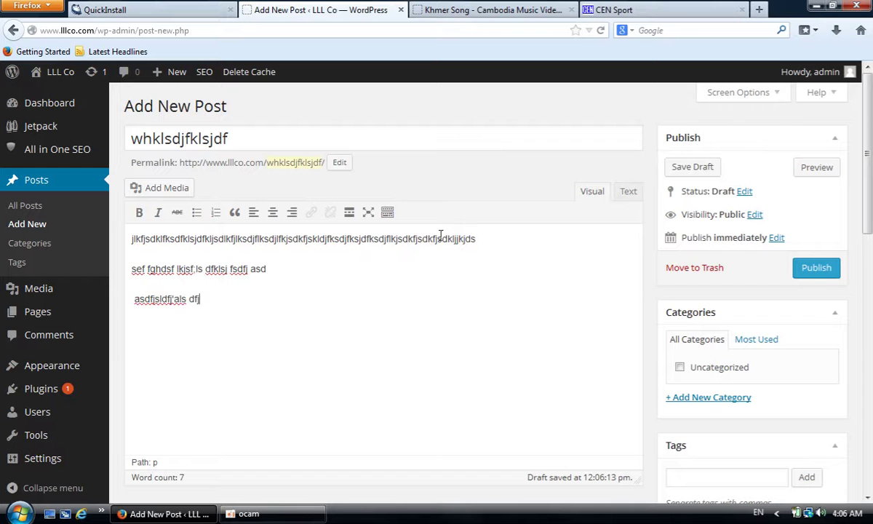
{"action": "left_click", "coordinate": [627, 192]}
{"action": "left_click", "coordinate": [591, 192]}
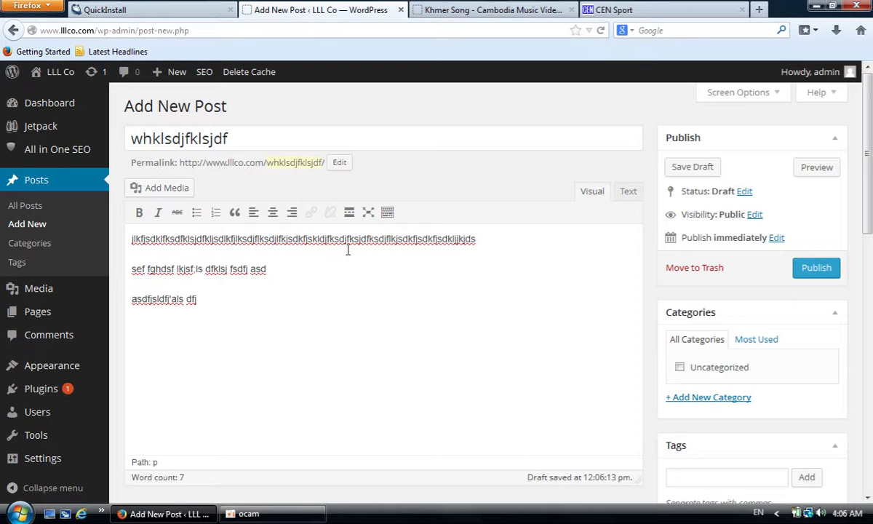
- Look at the CEN Sport navigation menu as a category example and open the new-category form of the post draft
{"action": "scroll", "coordinate": [673, 320], "scroll_direction": "down", "scroll_amount": 2}
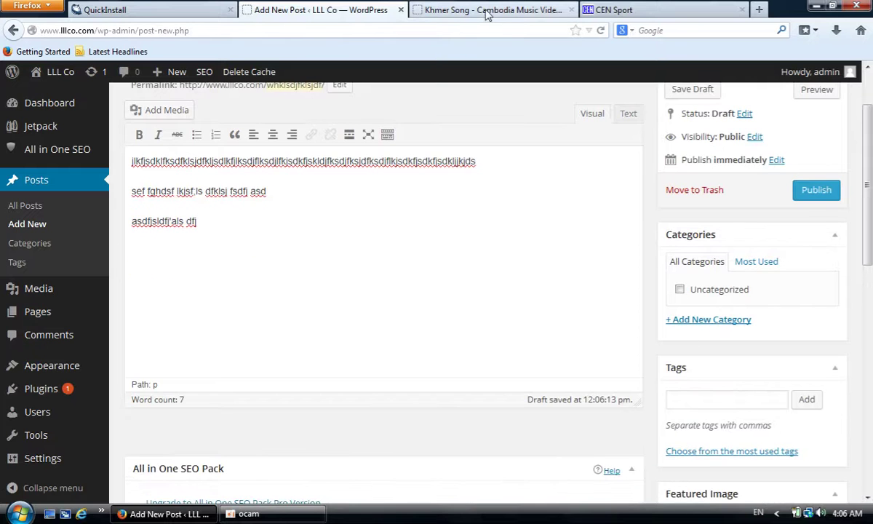
{"action": "left_click", "coordinate": [620, 10]}
{"action": "scroll", "coordinate": [790, 146], "scroll_direction": "up", "scroll_amount": 5}
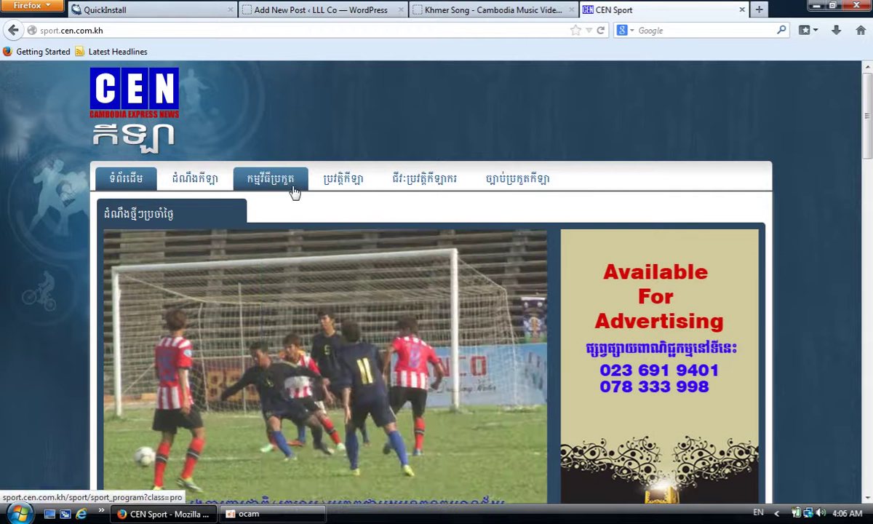
{"action": "left_click", "coordinate": [281, 11]}
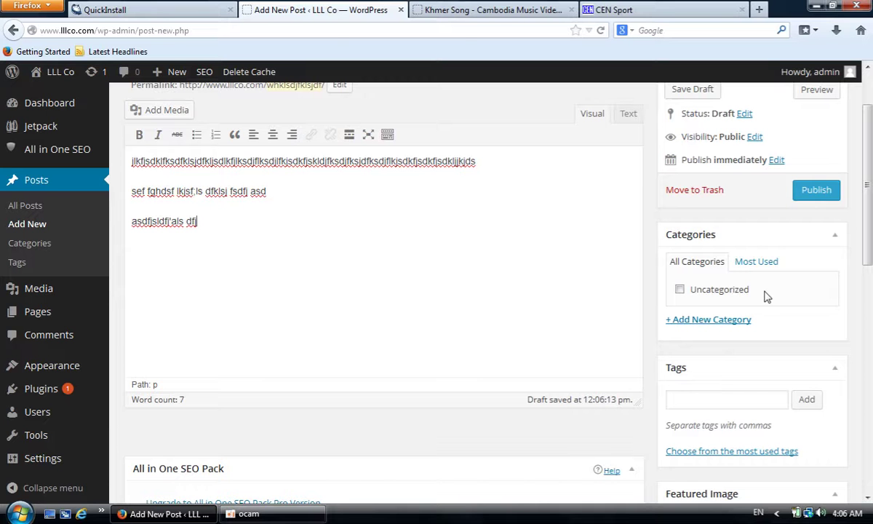
{"action": "left_click", "coordinate": [722, 322]}
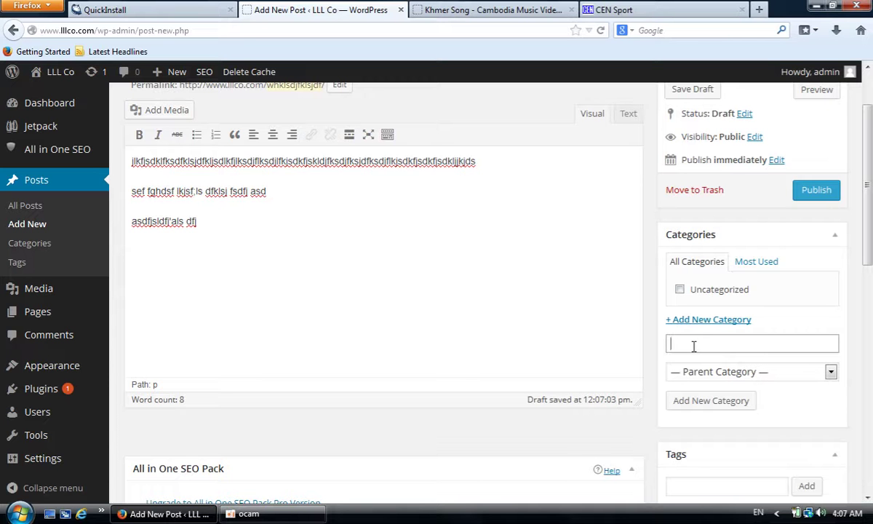
- Open ikhmeronline.com in place of the CEN Sport page and look over its navigation menu
{"action": "left_click", "coordinate": [608, 9]}
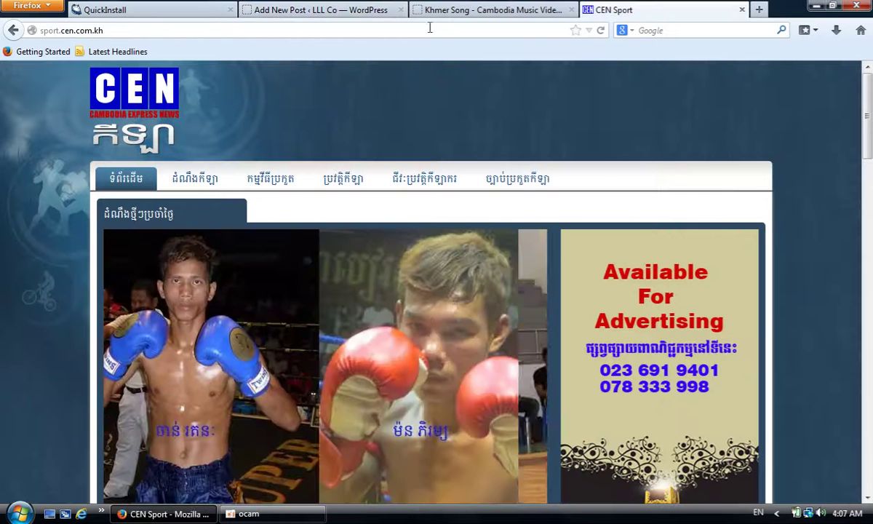
{"action": "left_click", "coordinate": [427, 28]}
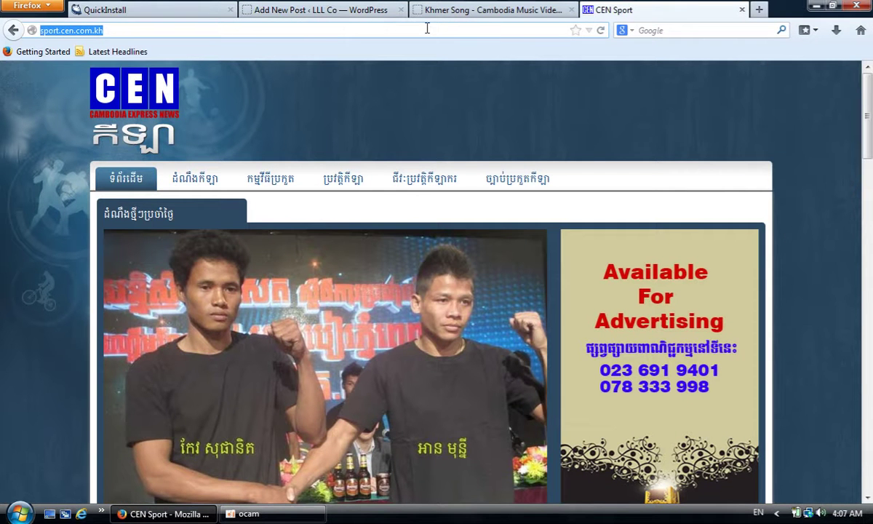
{"action": "type", "text": "k"}
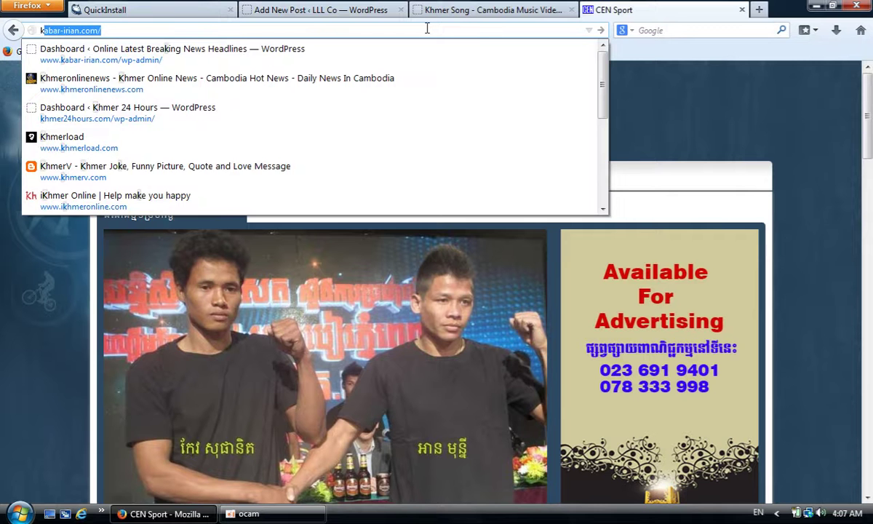
{"action": "key", "text": "BackSpace"}
{"action": "key", "text": "BackSpace"}
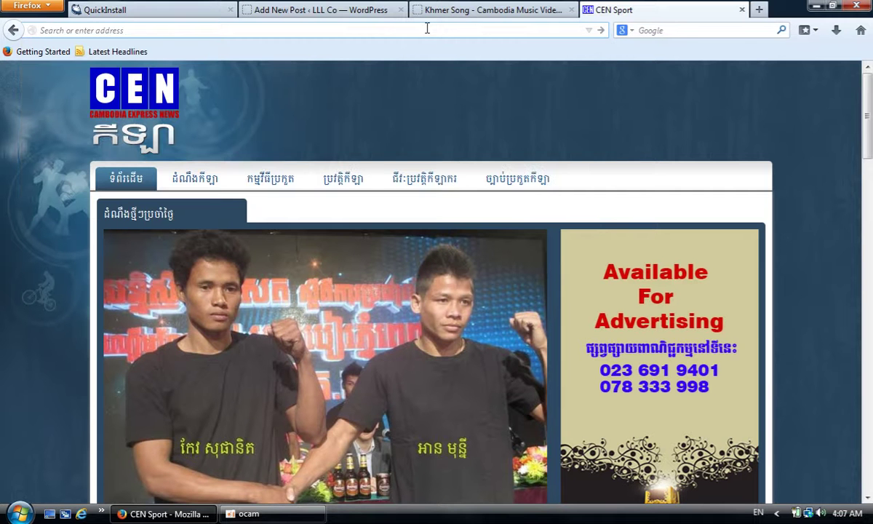
{"action": "type", "text": "ikhmeronline.com/"}
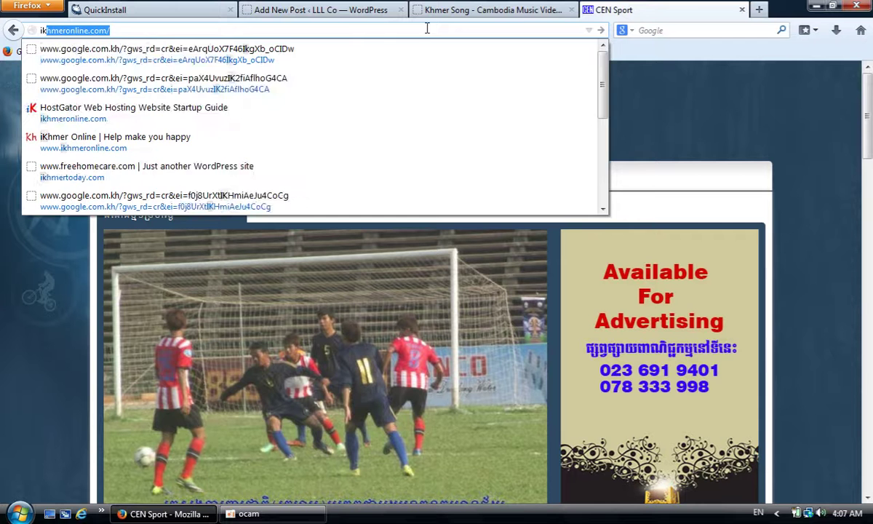
{"action": "key", "text": "Return"}
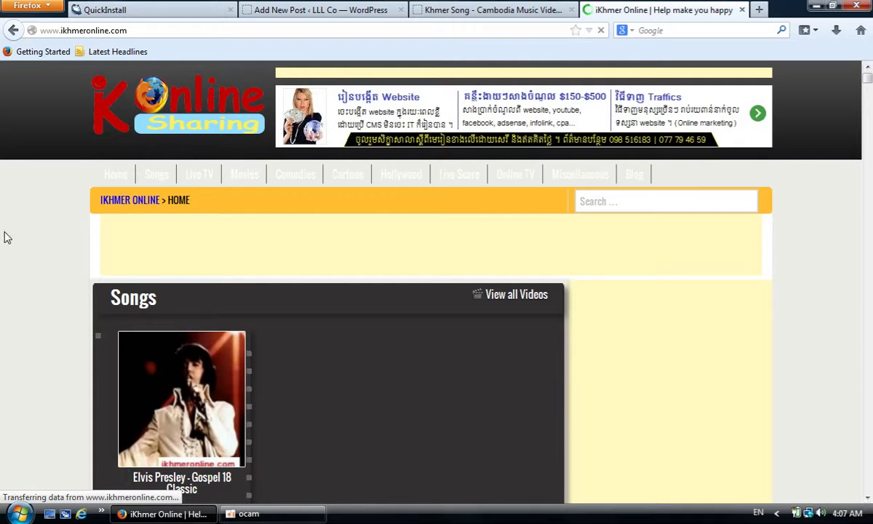
{"action": "mouse_move", "coordinate": [149, 173]}
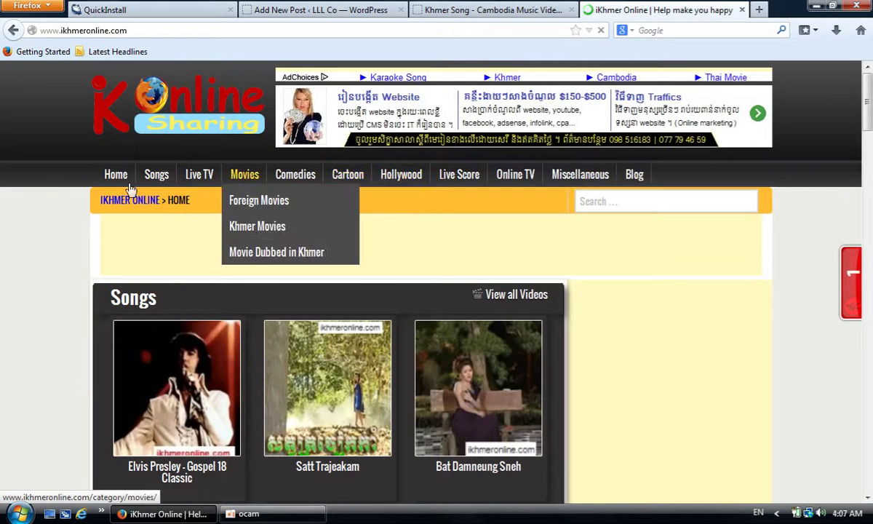
- Add a new top-level category named "Song" to the post draft, checking it against the iKhmer Online menu and the LLL Co home page
{"action": "left_click", "coordinate": [271, 7]}
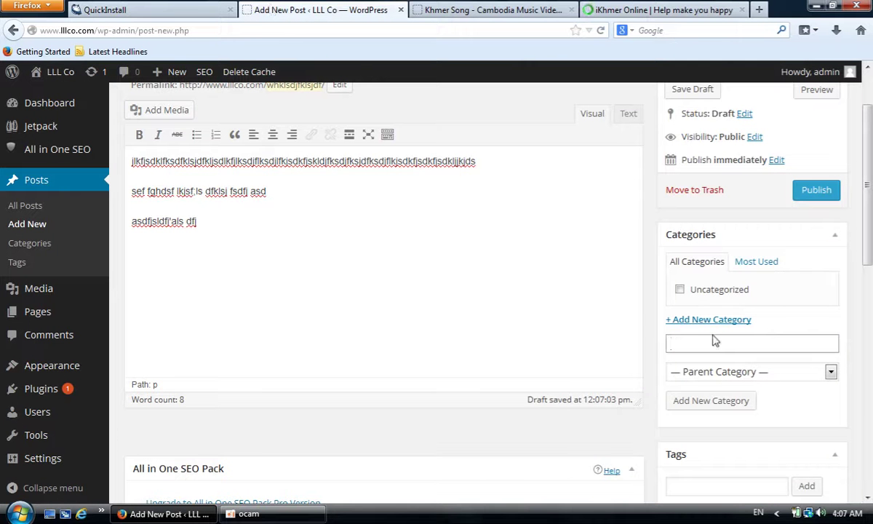
{"action": "type", "text": "Song"}
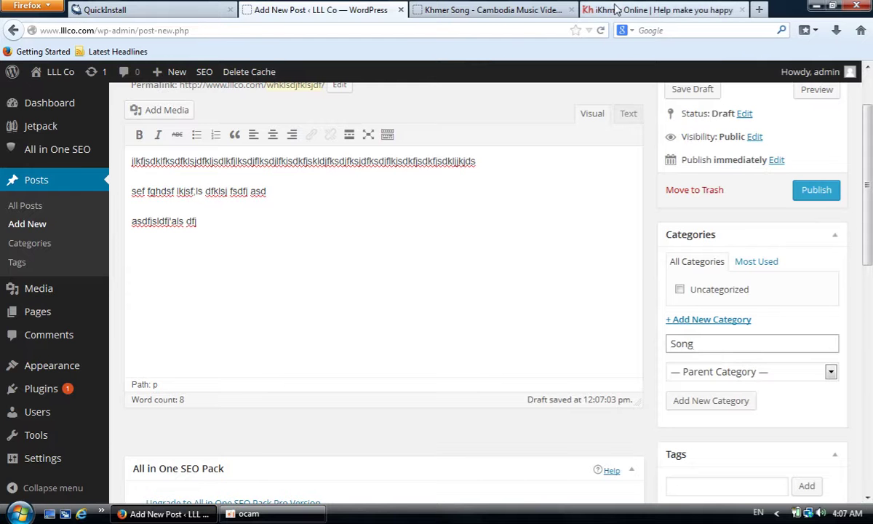
{"action": "left_click", "coordinate": [590, 9]}
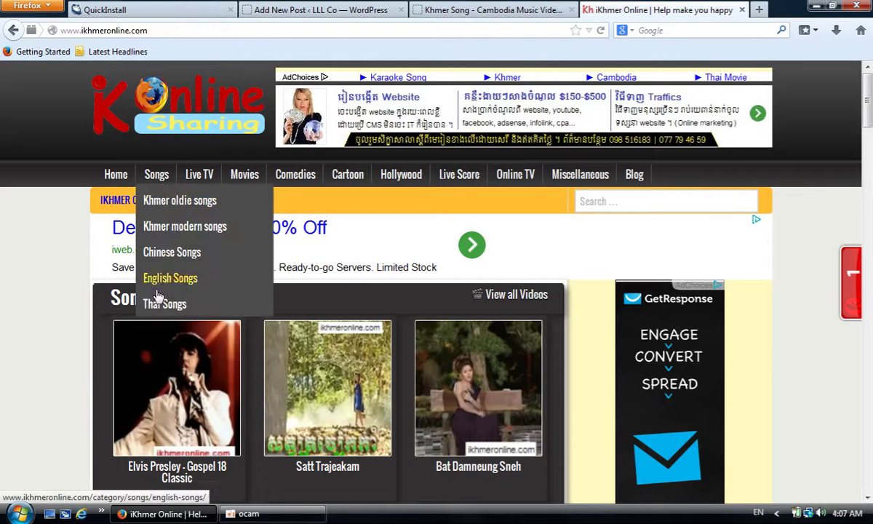
{"action": "left_click", "coordinate": [450, 9]}
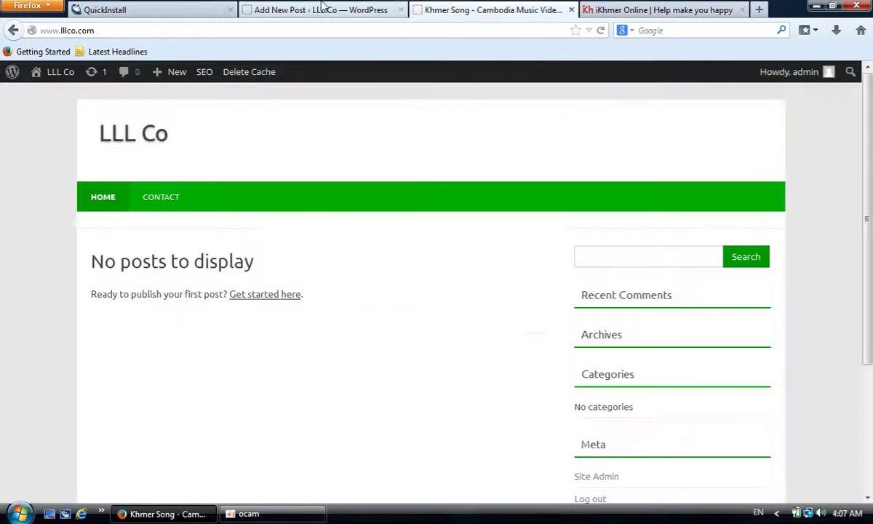
{"action": "left_click", "coordinate": [284, 12]}
{"action": "left_click", "coordinate": [697, 405]}
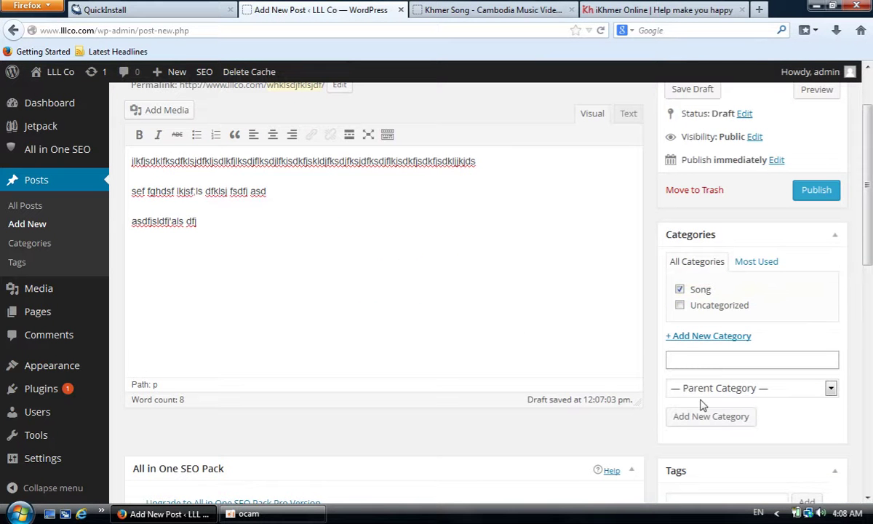
- Deselect the Song category on the post and look at the song subcategories of the iKhmer Online site
{"action": "left_click", "coordinate": [679, 289]}
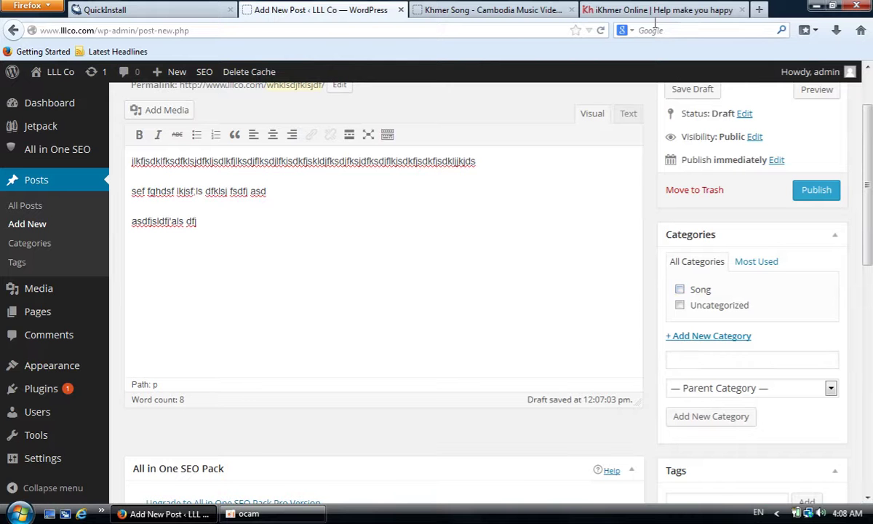
{"action": "left_click", "coordinate": [626, 11]}
{"action": "mouse_move", "coordinate": [156, 175]}
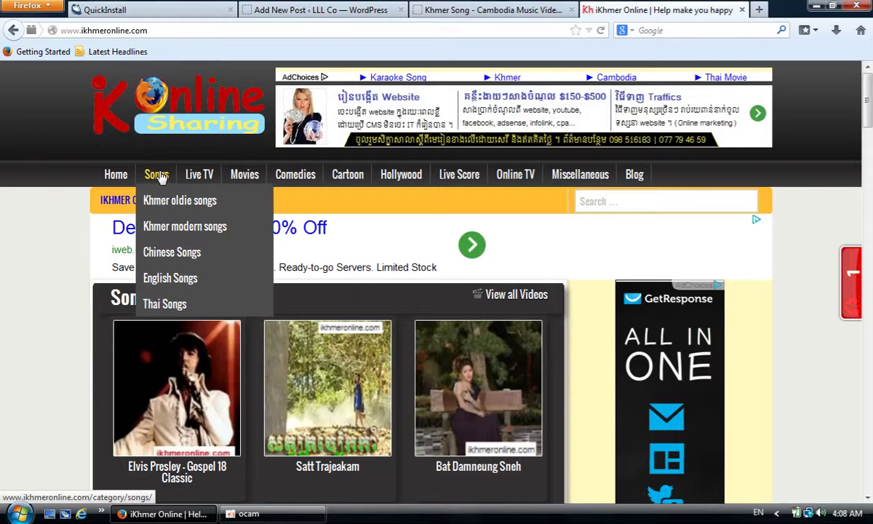
- Add a new category named "Khmer Oldie Song" to the post draft with Song as its parent category
{"action": "left_click", "coordinate": [278, 10]}
{"action": "left_click", "coordinate": [716, 361]}
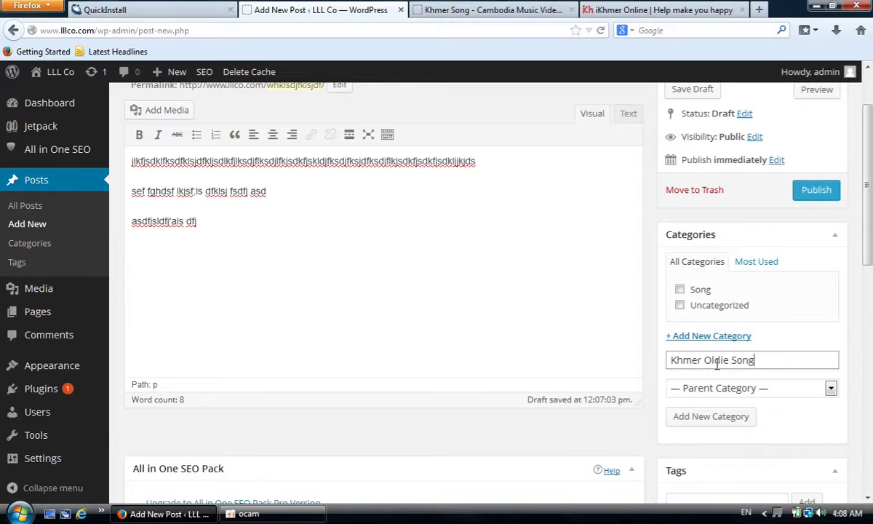
{"action": "left_click", "coordinate": [723, 388]}
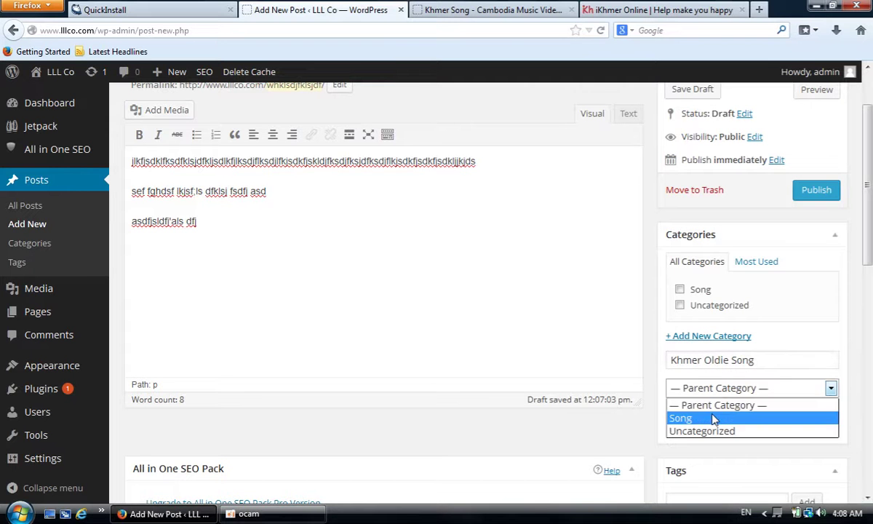
{"action": "left_click", "coordinate": [712, 416]}
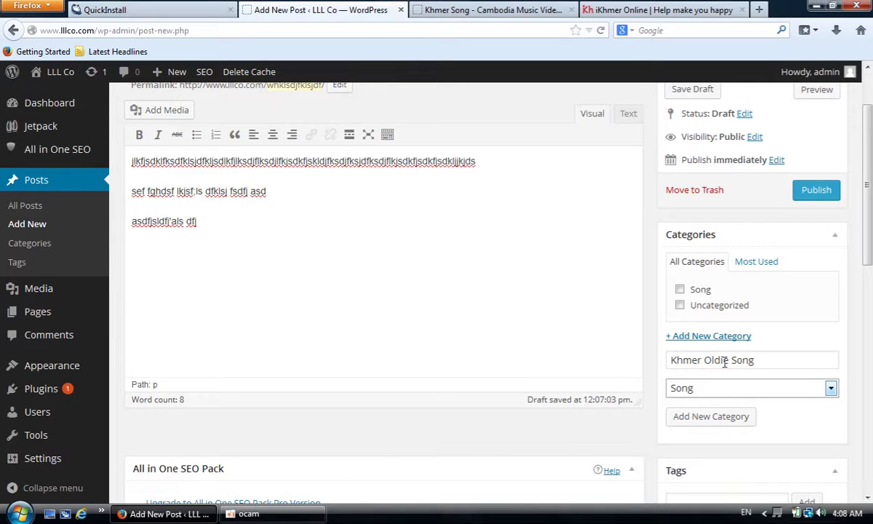
{"action": "left_click", "coordinate": [693, 389]}
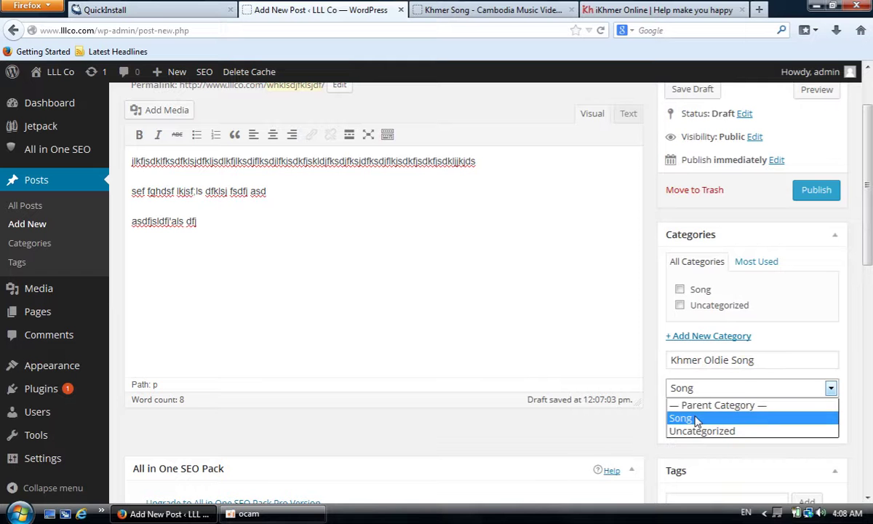
{"action": "left_click", "coordinate": [695, 418]}
{"action": "left_click", "coordinate": [703, 423]}
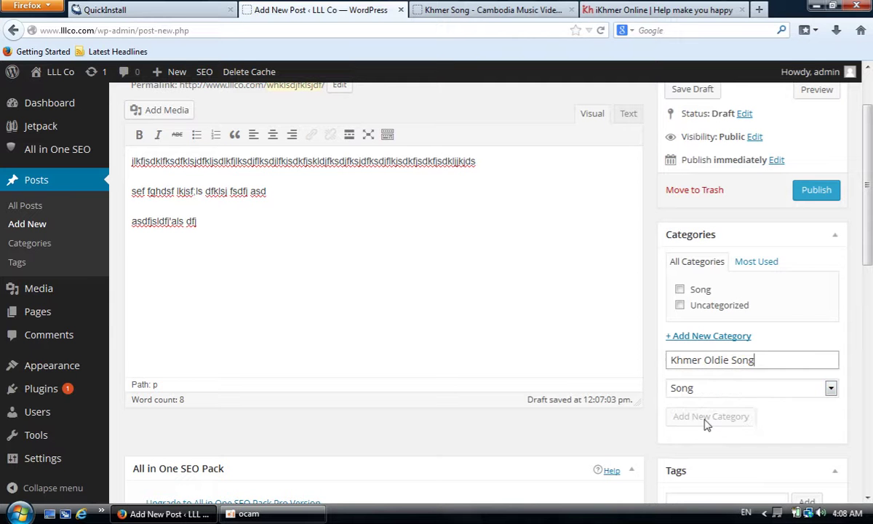
- Publish the post and check it on the refreshed LLL Co home page, including the category list
{"action": "left_click", "coordinate": [812, 197]}
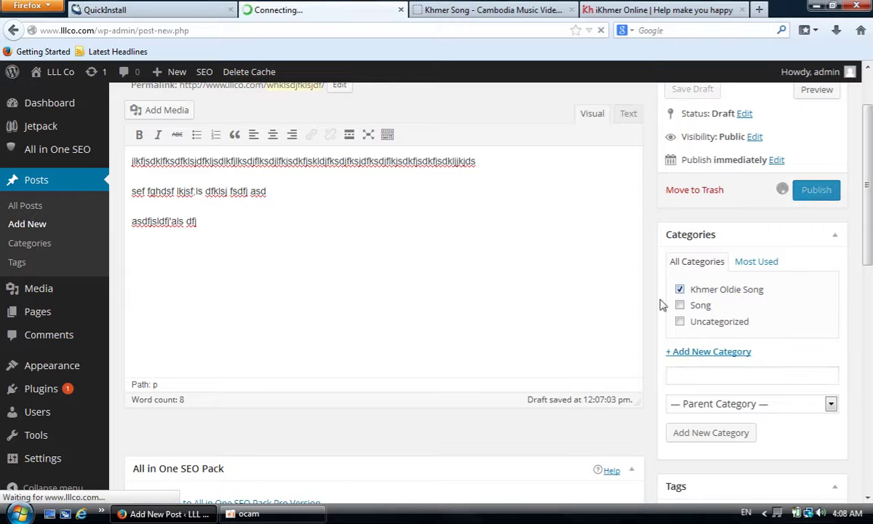
{"action": "left_click", "coordinate": [457, 9]}
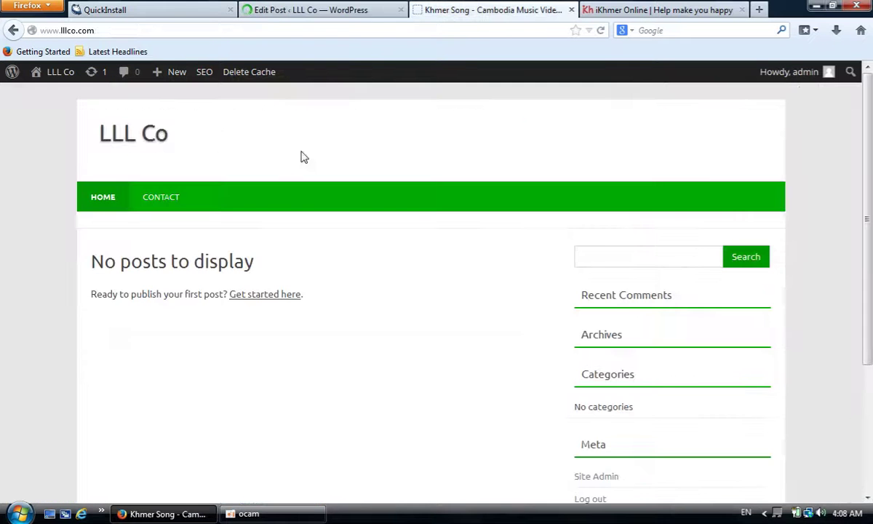
{"action": "left_click", "coordinate": [153, 136]}
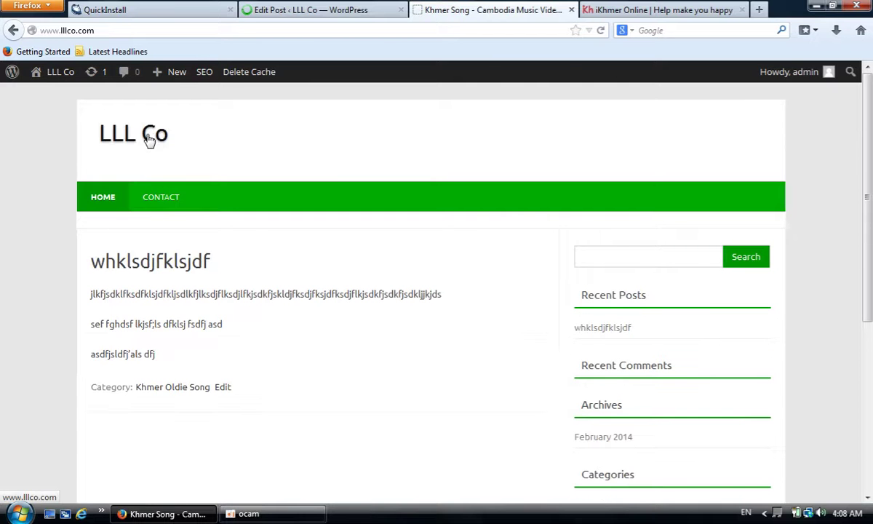
{"action": "left_click", "coordinate": [422, 229]}
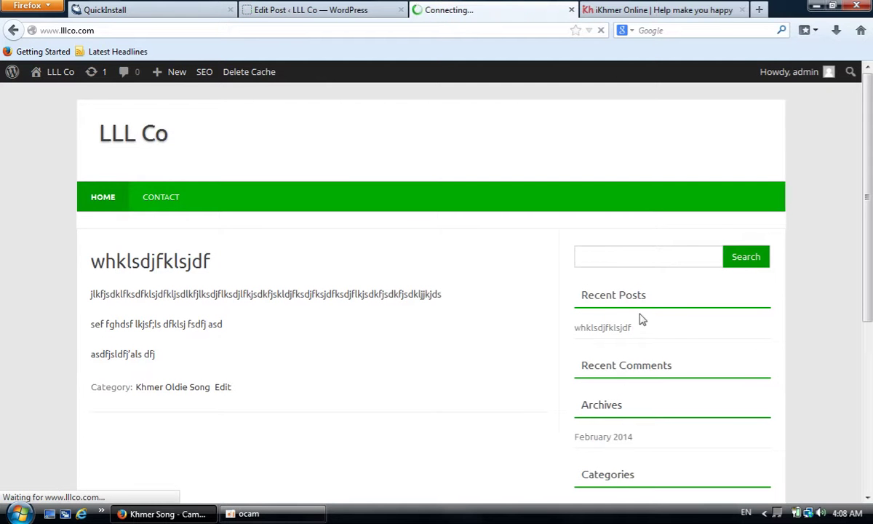
{"action": "scroll", "coordinate": [676, 459], "scroll_direction": "down", "scroll_amount": 3}
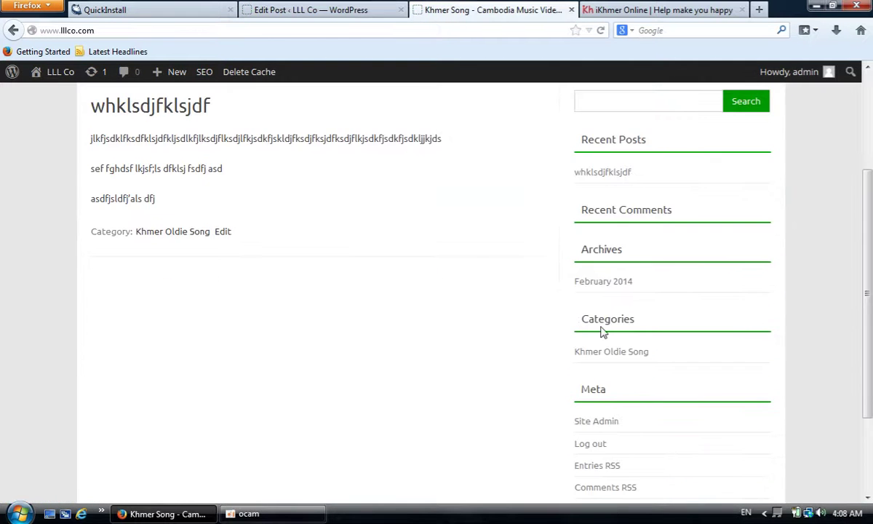
{"action": "scroll", "coordinate": [405, 325], "scroll_direction": "up", "scroll_amount": 3}
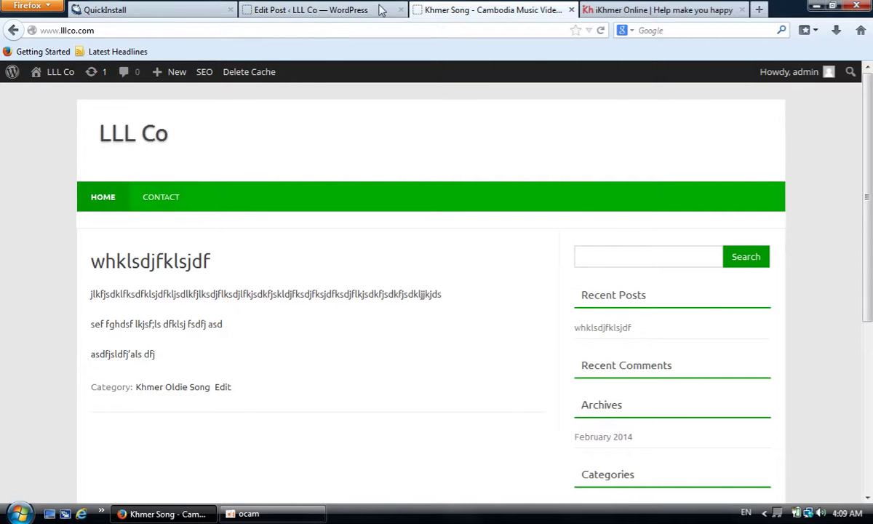
- Return to editing the post, deselect its Khmer Oldie Song category and add a new top-level category named "Sport"
{"action": "left_click", "coordinate": [334, 11]}
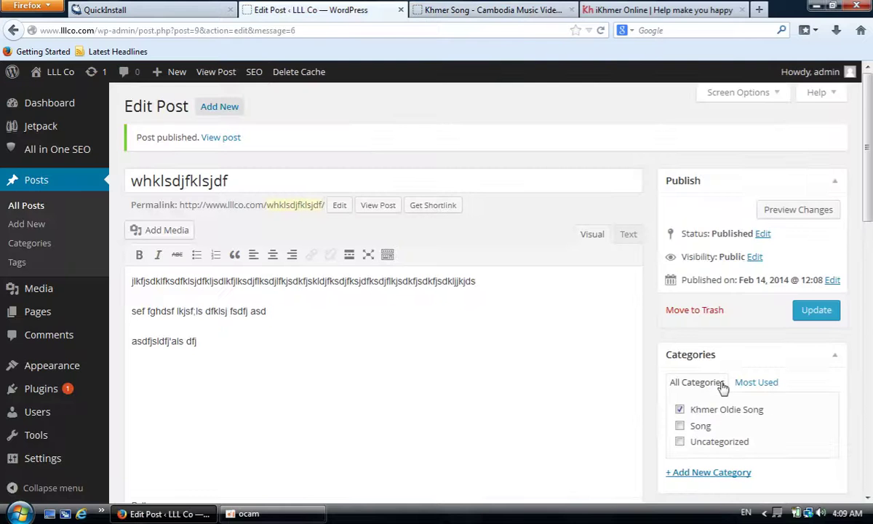
{"action": "scroll", "coordinate": [718, 391], "scroll_direction": "down", "scroll_amount": 2}
{"action": "left_click", "coordinate": [680, 333]}
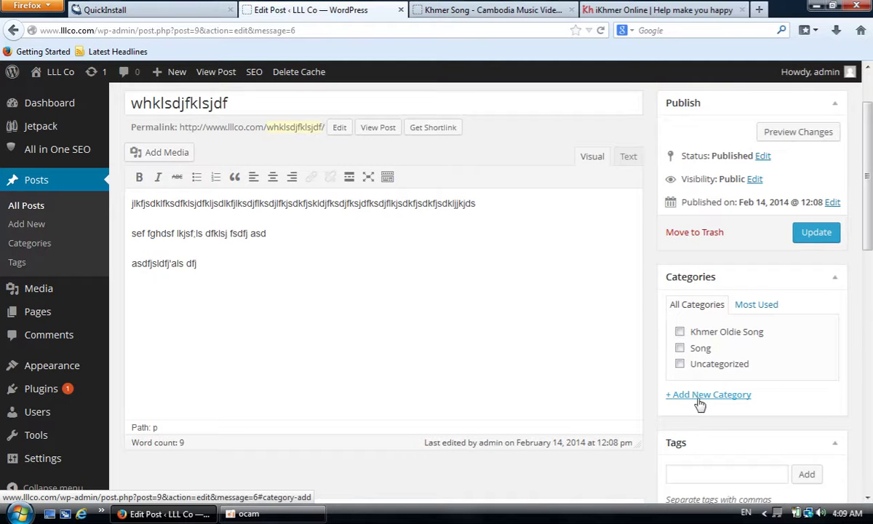
{"action": "left_click", "coordinate": [698, 396]}
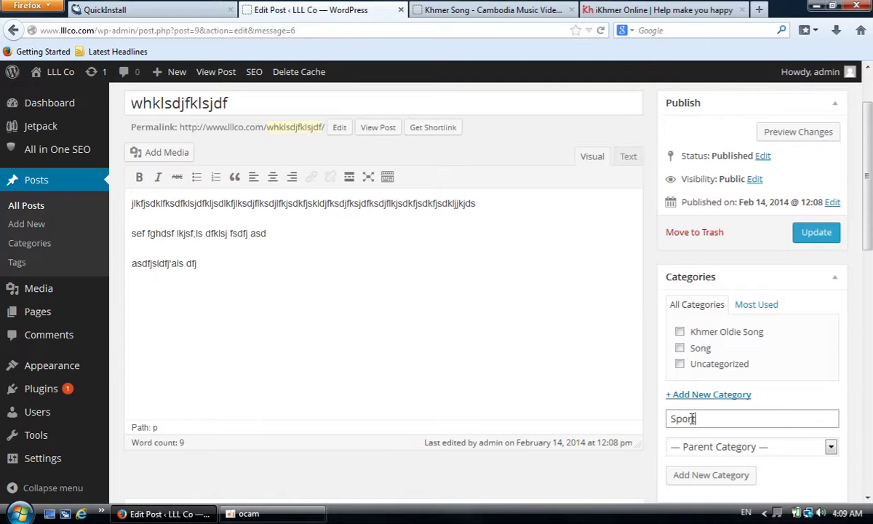
{"action": "left_click", "coordinate": [709, 478]}
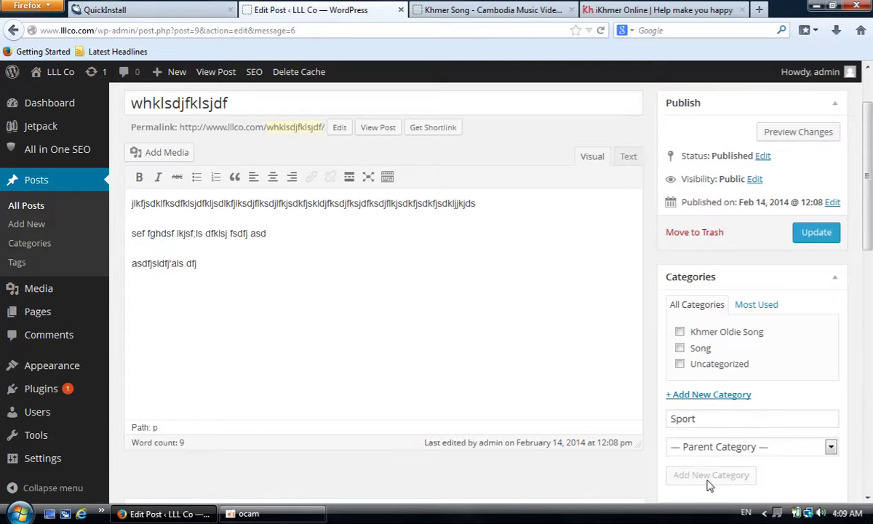
- Deselect the Sport category on the post and add a new category named "Soccer" with Sport as its parent category
{"action": "left_click", "coordinate": [679, 331]}
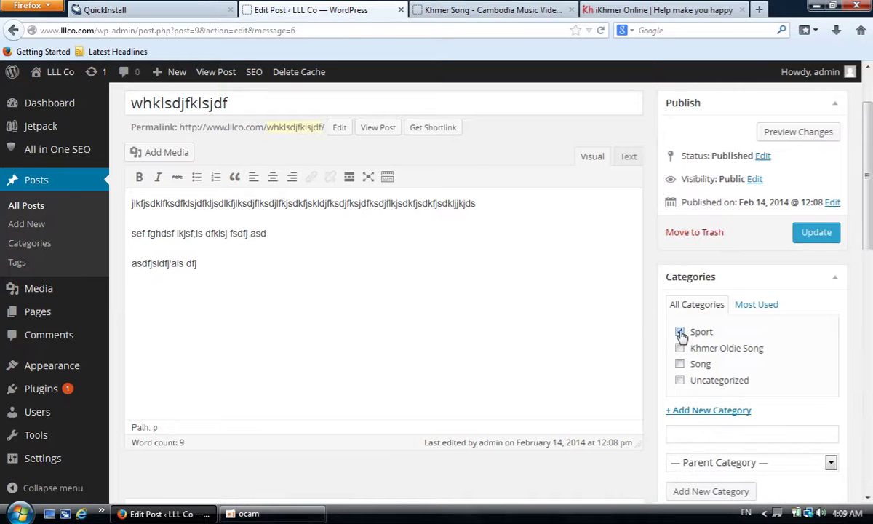
{"action": "scroll", "coordinate": [793, 363], "scroll_direction": "down", "scroll_amount": 2}
{"action": "left_click", "coordinate": [678, 337]}
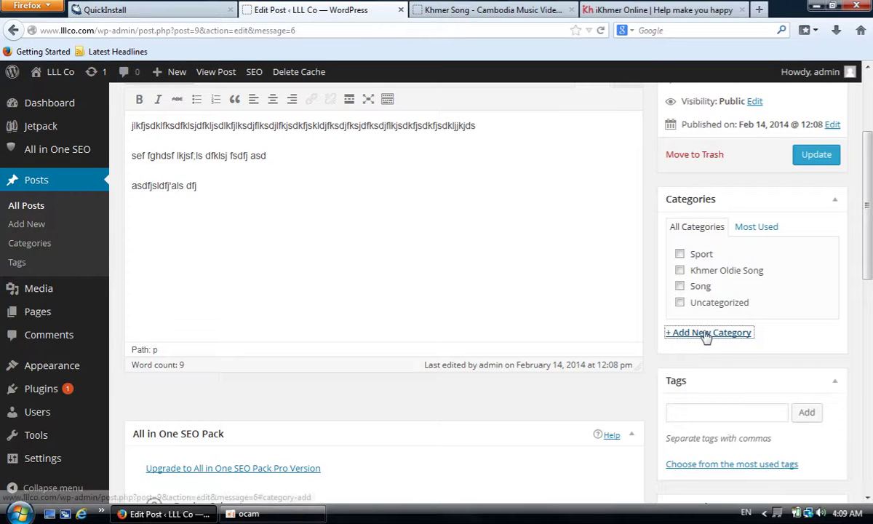
{"action": "left_click", "coordinate": [707, 334]}
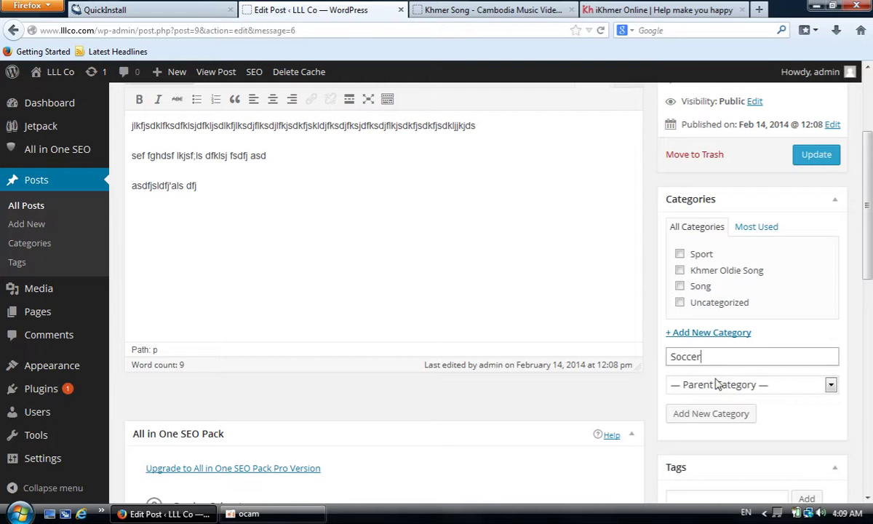
{"action": "left_click", "coordinate": [708, 386]}
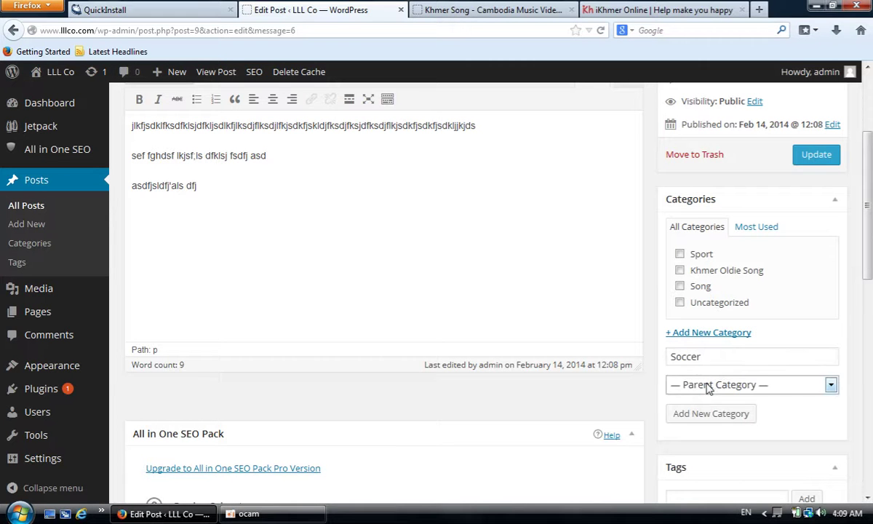
{"action": "left_click", "coordinate": [707, 387]}
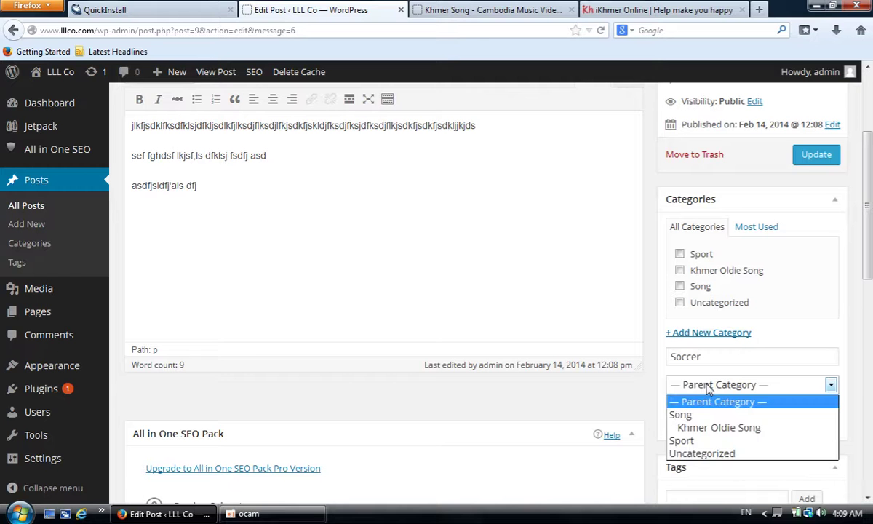
{"action": "left_click", "coordinate": [715, 441]}
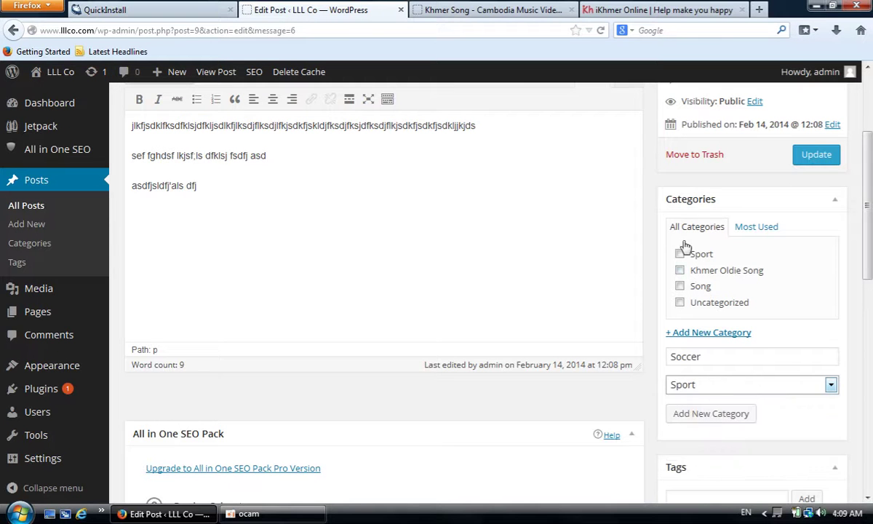
{"action": "left_click", "coordinate": [705, 419]}
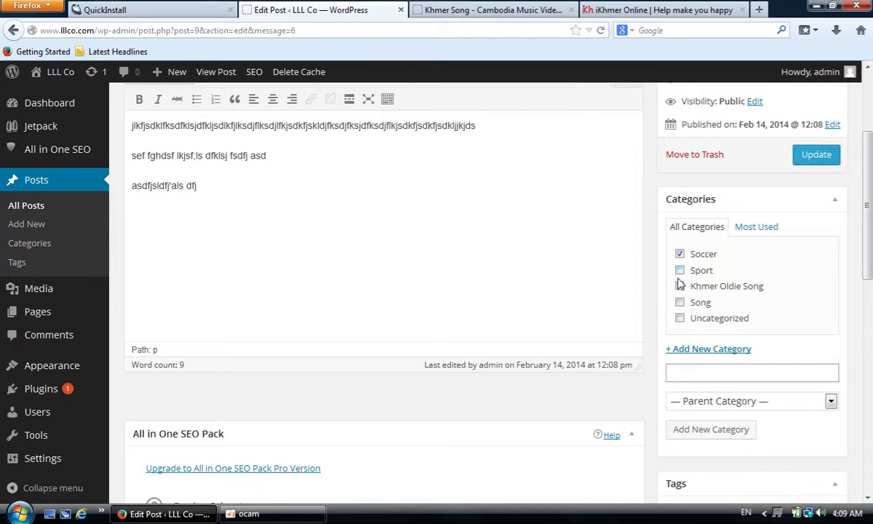
- Update the post and check its category and the sidebar category list on the refreshed LLL Co home page
{"action": "left_click", "coordinate": [816, 155]}
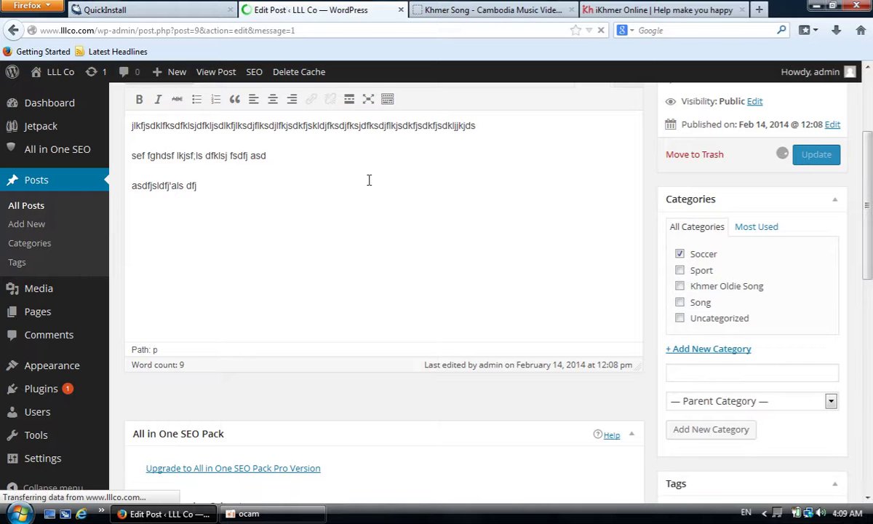
{"action": "left_click", "coordinate": [494, 10]}
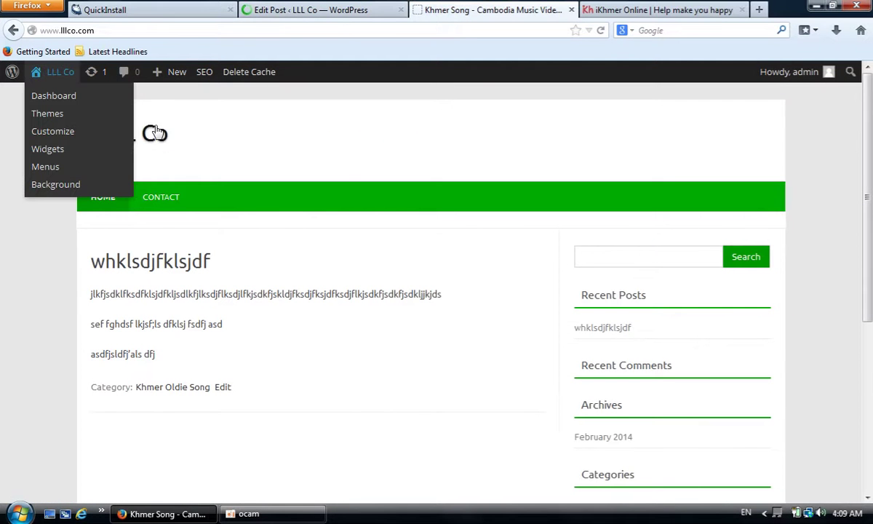
{"action": "key", "text": "F5"}
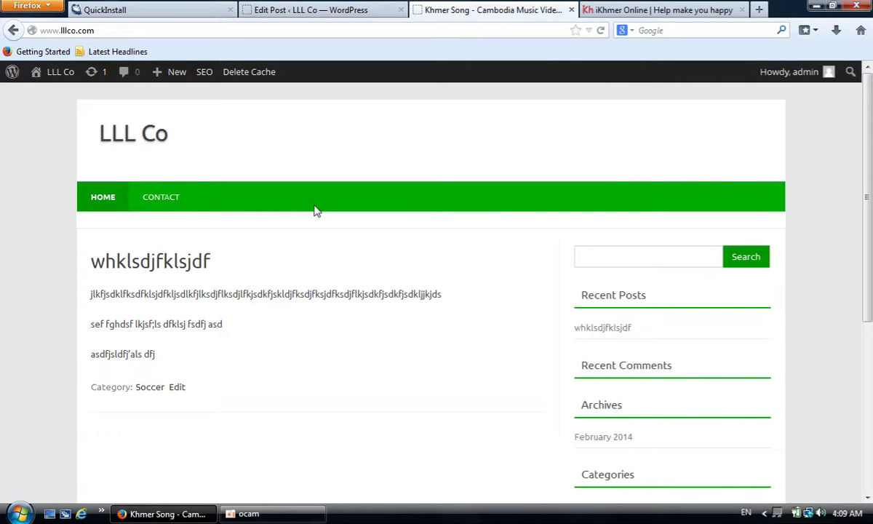
{"action": "scroll", "coordinate": [524, 335], "scroll_direction": "down", "scroll_amount": 3}
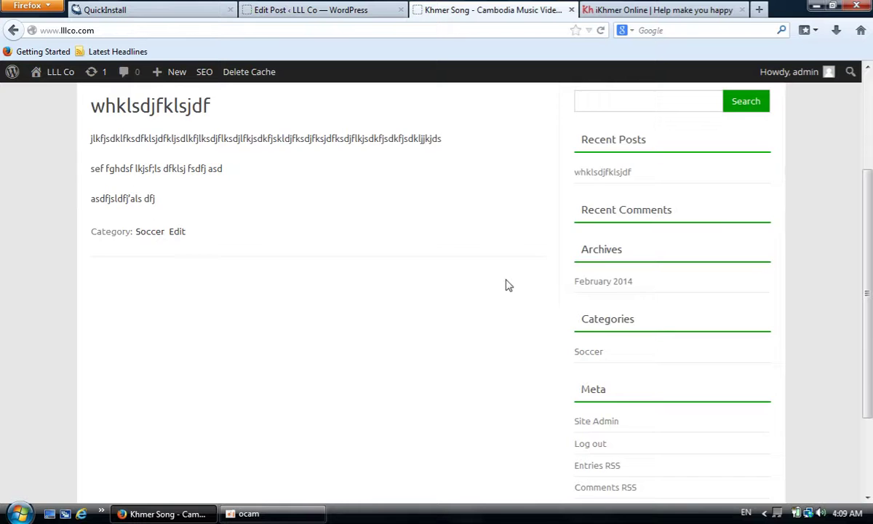
{"action": "scroll", "coordinate": [446, 284], "scroll_direction": "up", "scroll_amount": 3}
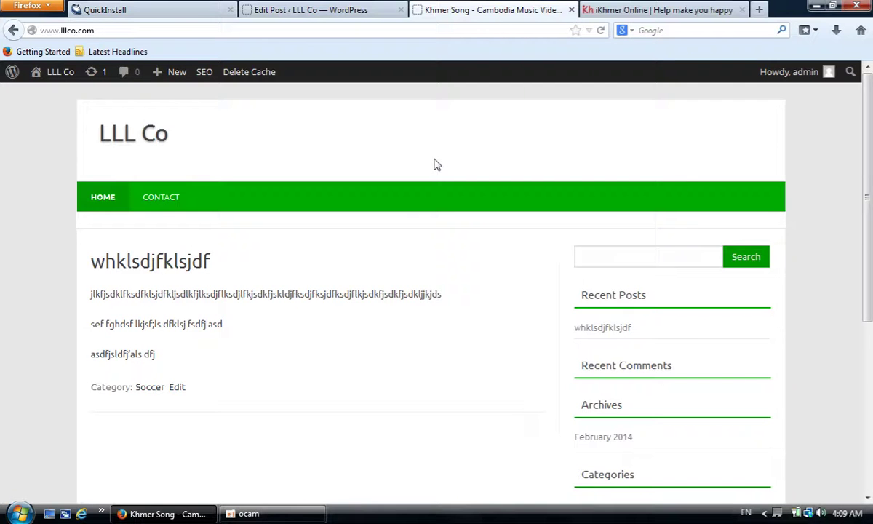
{"action": "scroll", "coordinate": [553, 250], "scroll_direction": "down", "scroll_amount": 3}
{"action": "scroll", "coordinate": [553, 250], "scroll_direction": "down", "scroll_amount": 1}
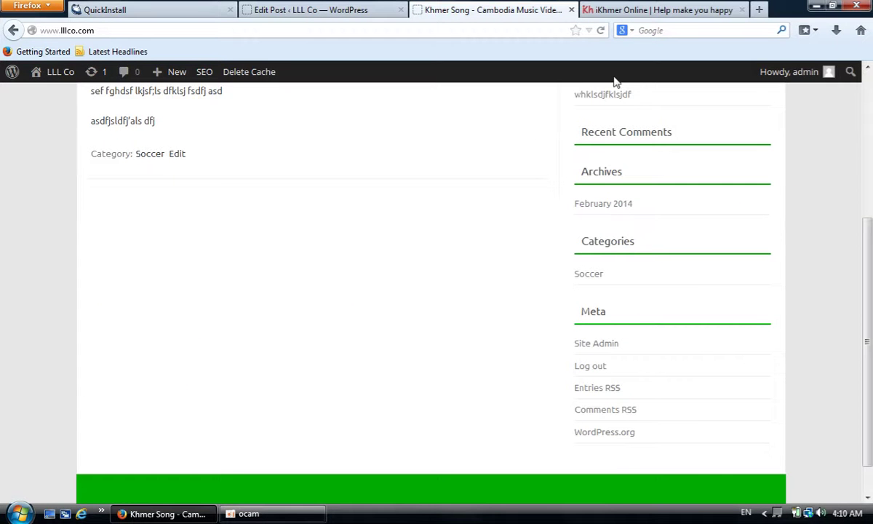
{"action": "scroll", "coordinate": [633, 311], "scroll_direction": "down", "scroll_amount": 1}
{"action": "scroll", "coordinate": [690, 349], "scroll_direction": "up", "scroll_amount": 5}
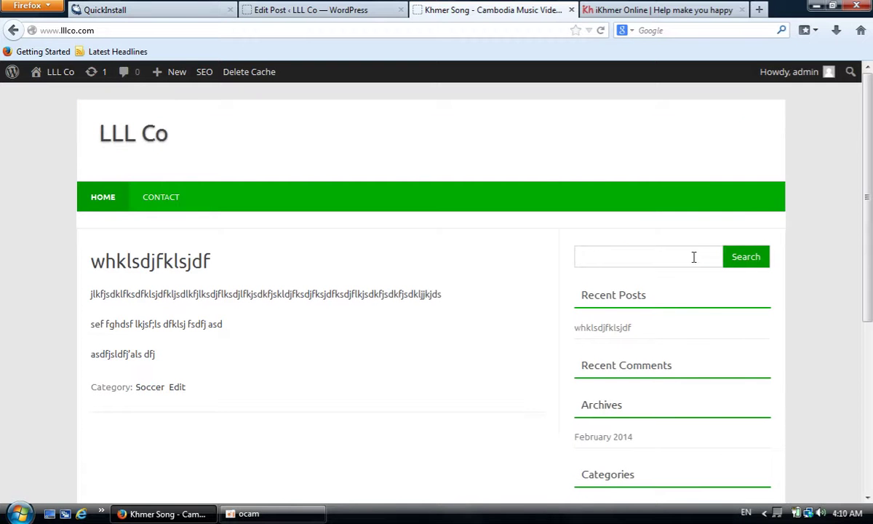
{"action": "scroll", "coordinate": [621, 211], "scroll_direction": "down", "scroll_amount": 1}
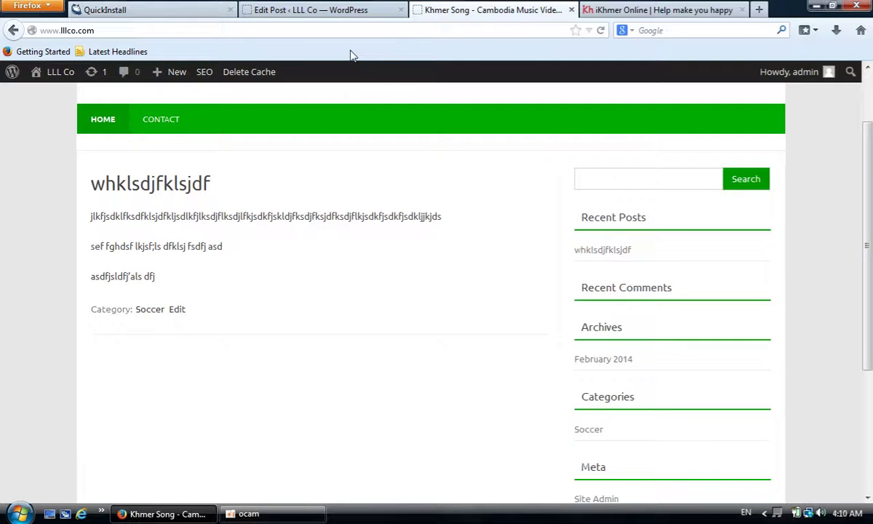
- Create a new page titled "About Me" with the sample text "sdfsdfsdf" and publish it
{"action": "left_click", "coordinate": [311, 11]}
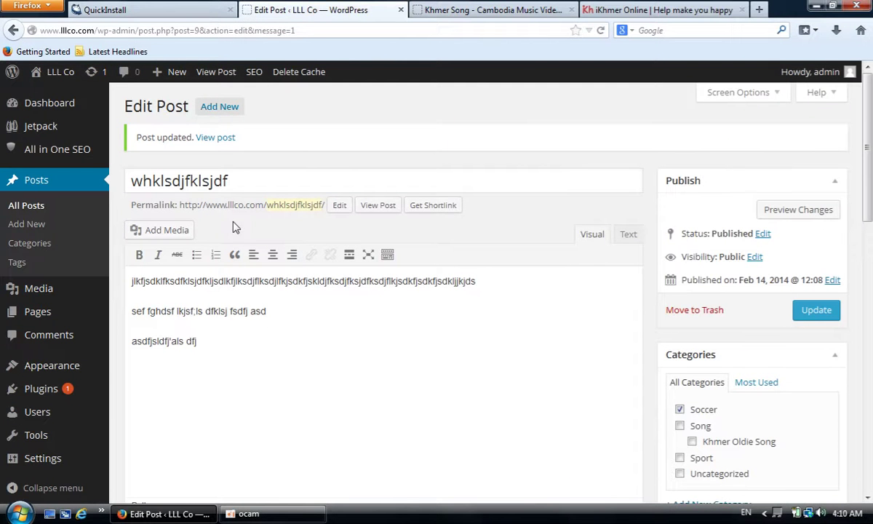
{"action": "left_click", "coordinate": [40, 227]}
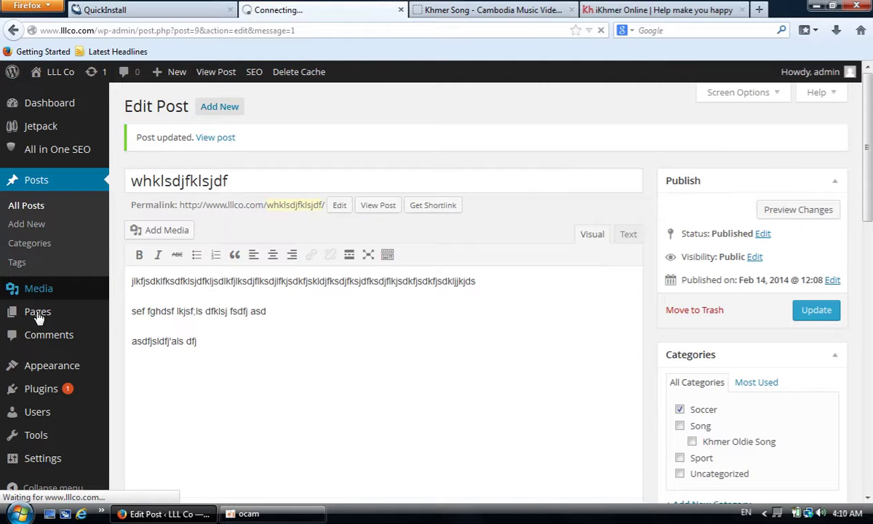
{"action": "scroll", "coordinate": [140, 336], "scroll_direction": "down", "scroll_amount": 3}
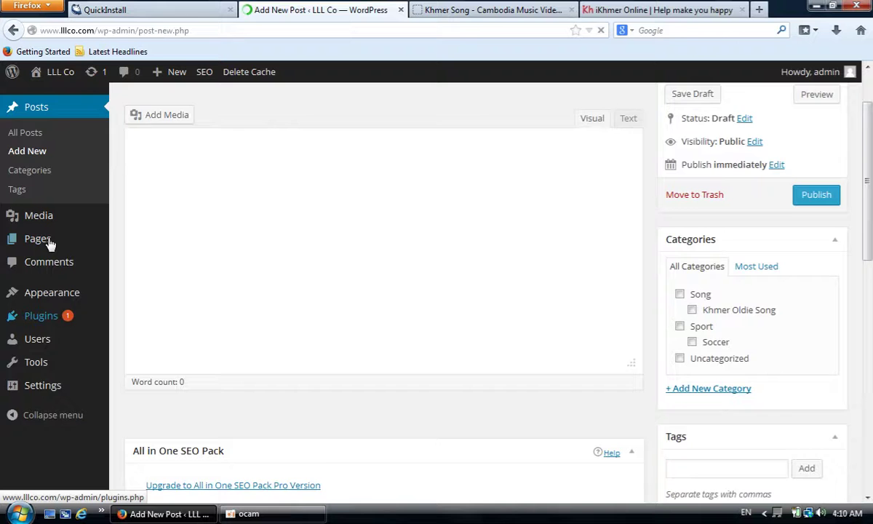
{"action": "mouse_move", "coordinate": [39, 318]}
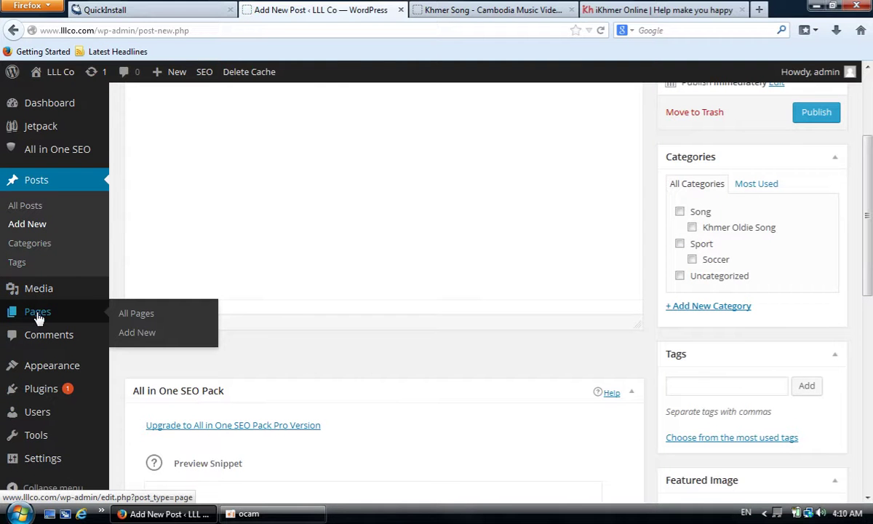
{"action": "left_click", "coordinate": [151, 336]}
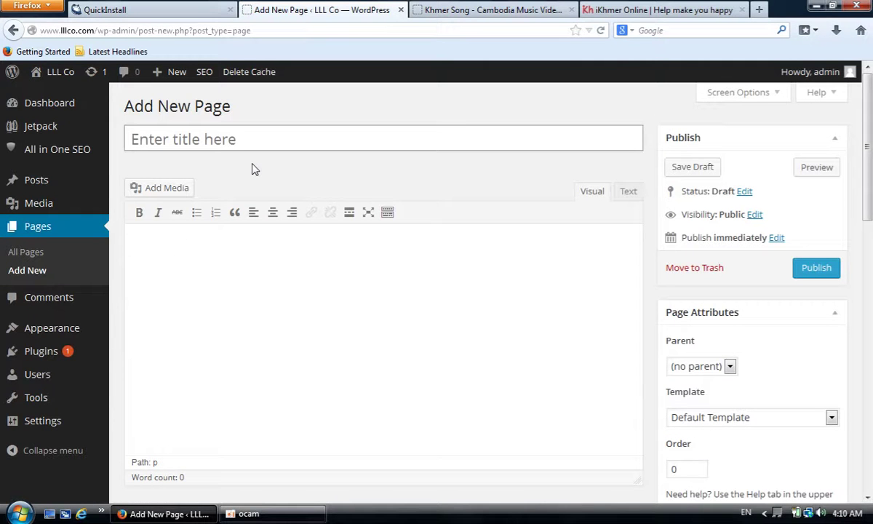
{"action": "type", "text": "About Me"}
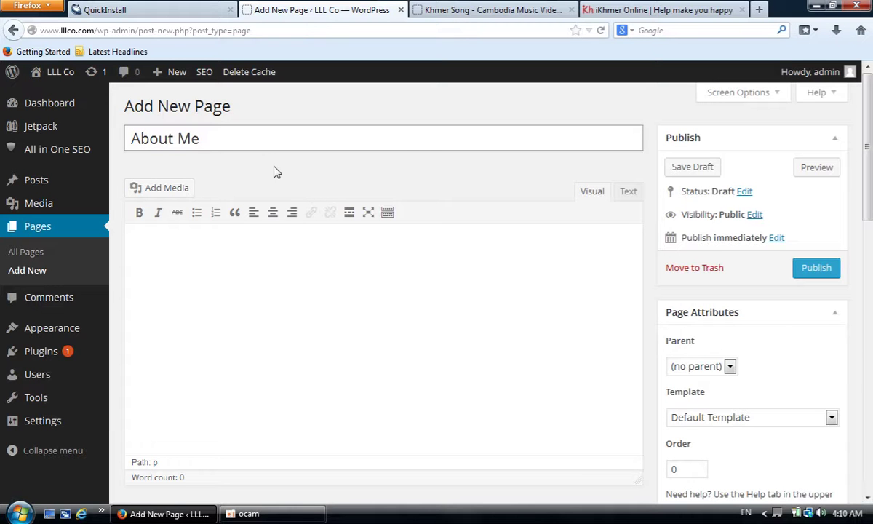
{"action": "left_click", "coordinate": [242, 299]}
{"action": "type", "text": "sdfsdfsdf"}
{"action": "left_click", "coordinate": [813, 269]}
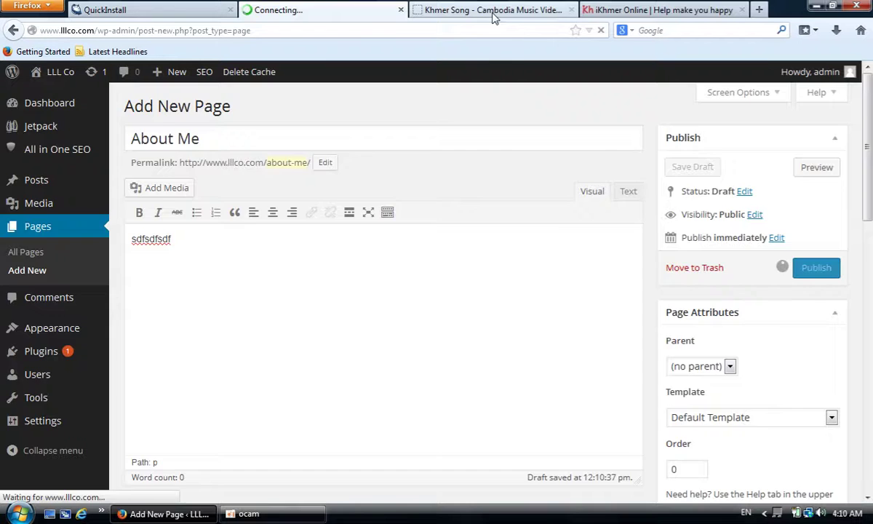
- Reload the LLL Co home page and view the About Me and Contact pages from the site's navigation
{"action": "left_click", "coordinate": [493, 11]}
{"action": "scroll", "coordinate": [163, 233], "scroll_direction": "up", "scroll_amount": 2}
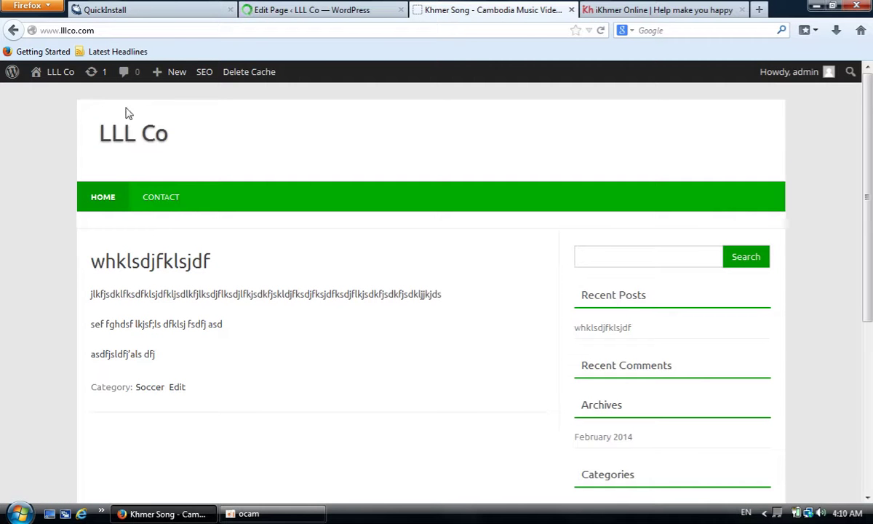
{"action": "left_click", "coordinate": [126, 143]}
{"action": "left_click", "coordinate": [173, 201]}
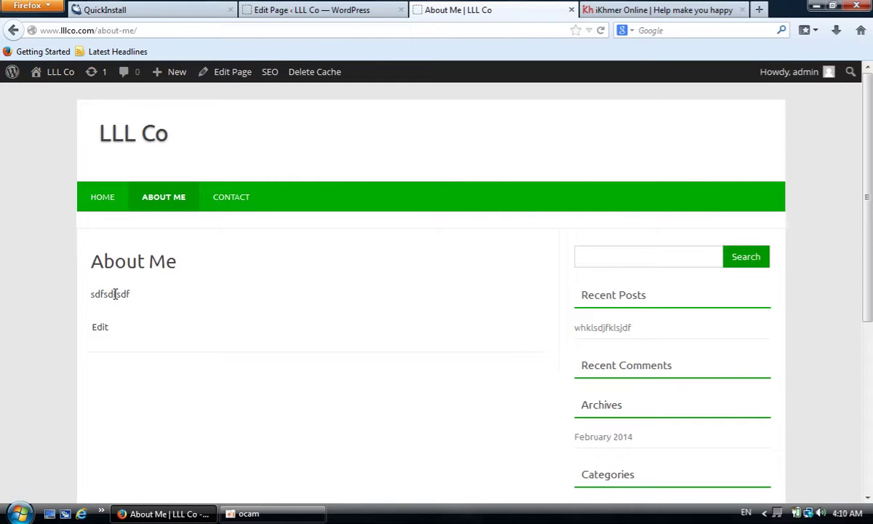
{"action": "left_click", "coordinate": [233, 200]}
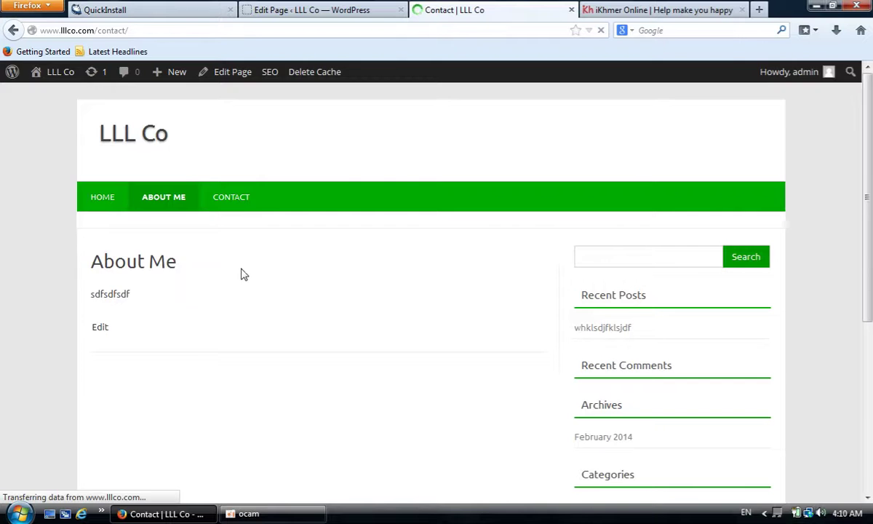
{"action": "scroll", "coordinate": [570, 313], "scroll_direction": "down", "scroll_amount": 5}
{"action": "scroll", "coordinate": [618, 276], "scroll_direction": "up", "scroll_amount": 4}
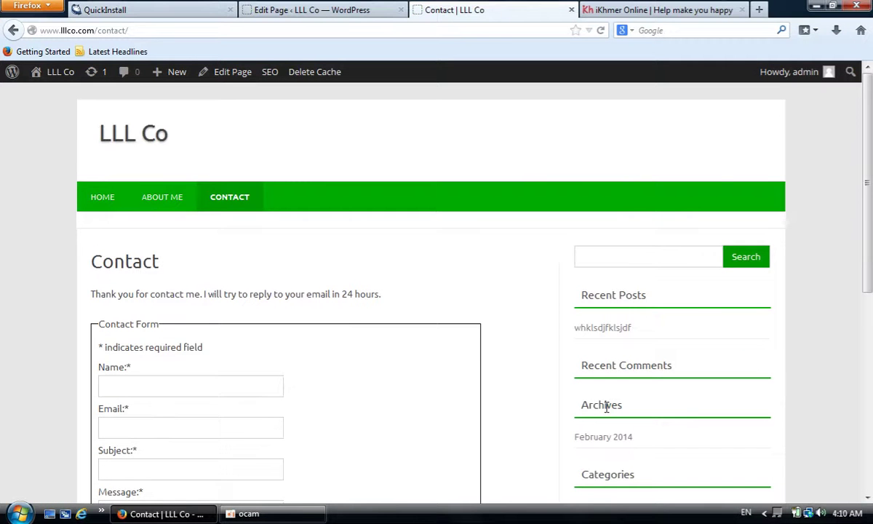
{"action": "scroll", "coordinate": [606, 408], "scroll_direction": "down", "scroll_amount": 3}
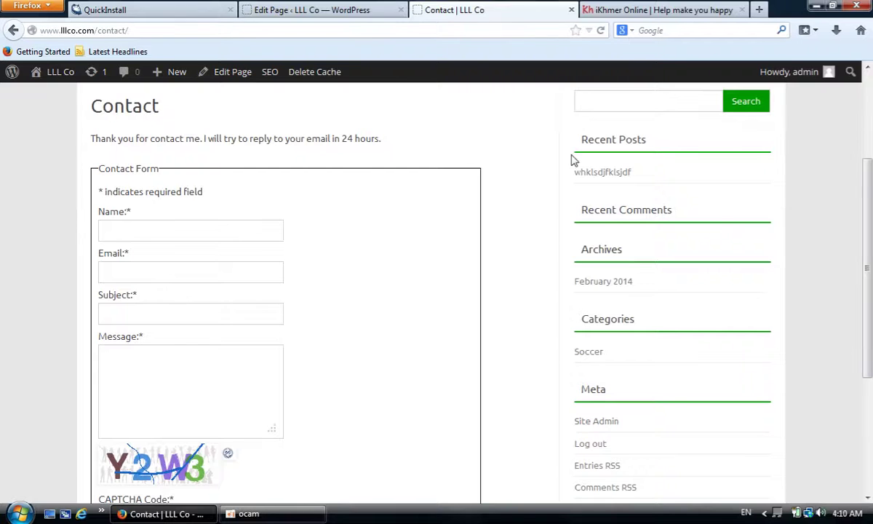
- Return to the site administration, look at the Forestly theme customizer's sections and close it
{"action": "left_click", "coordinate": [334, 10]}
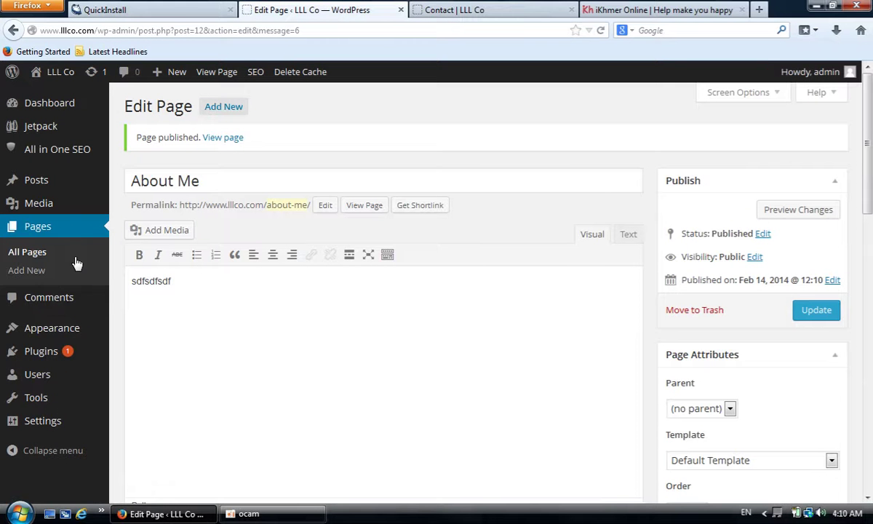
{"action": "mouse_move", "coordinate": [55, 327]}
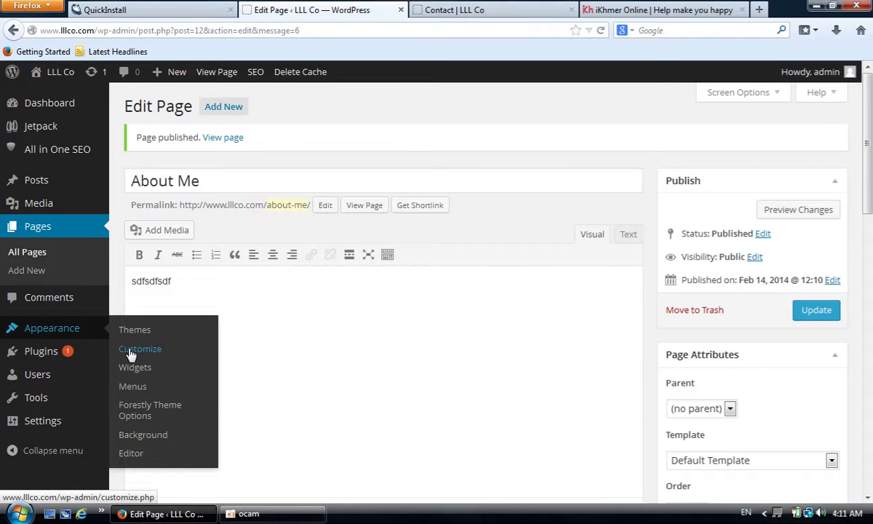
{"action": "left_click", "coordinate": [131, 352]}
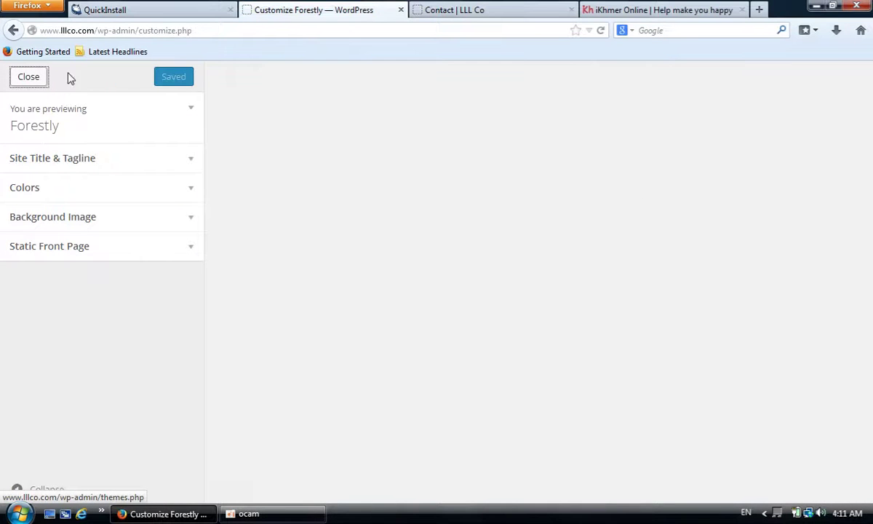
{"action": "left_click", "coordinate": [31, 79]}
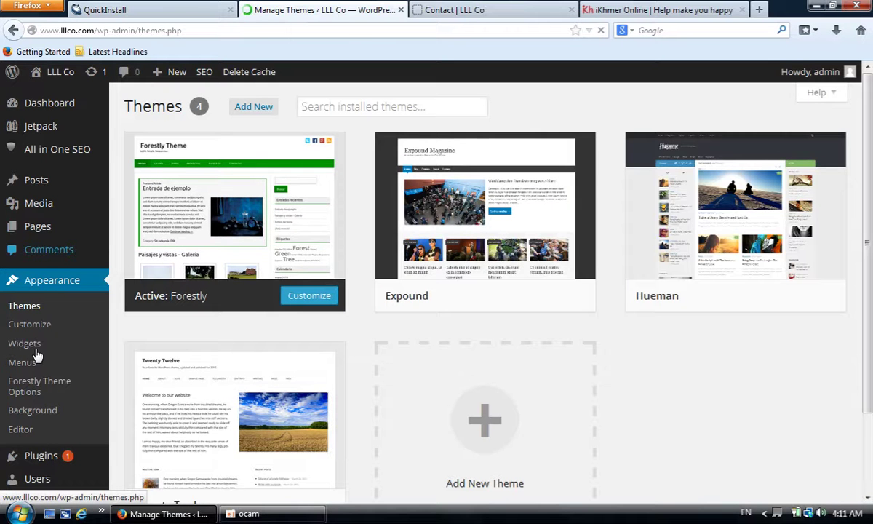
- Open the widget settings, compare them with the site's sidebar and move the Search widget below Recent Comments in the Main Sidebar
{"action": "left_click", "coordinate": [32, 346]}
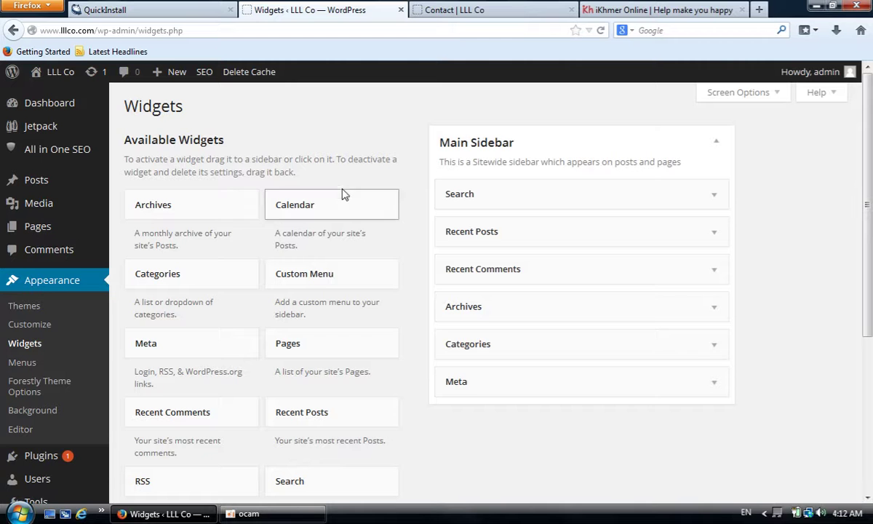
{"action": "left_click", "coordinate": [460, 9]}
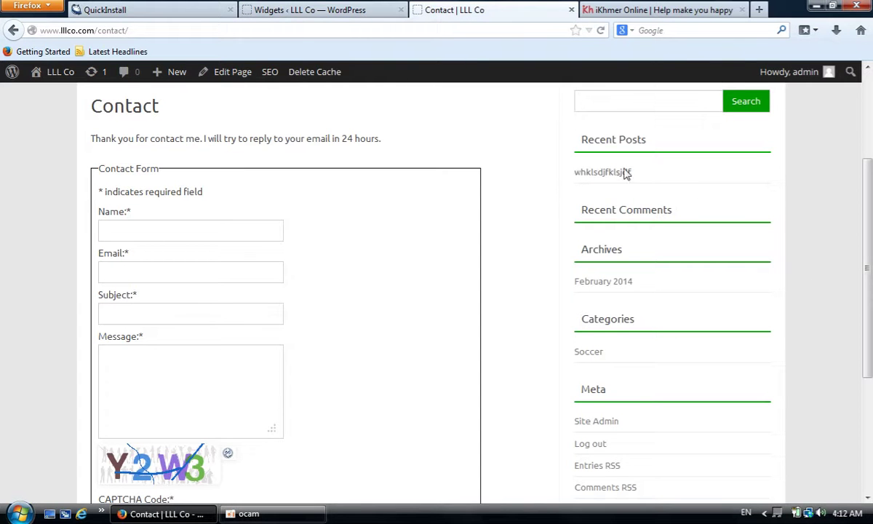
{"action": "left_click", "coordinate": [364, 9]}
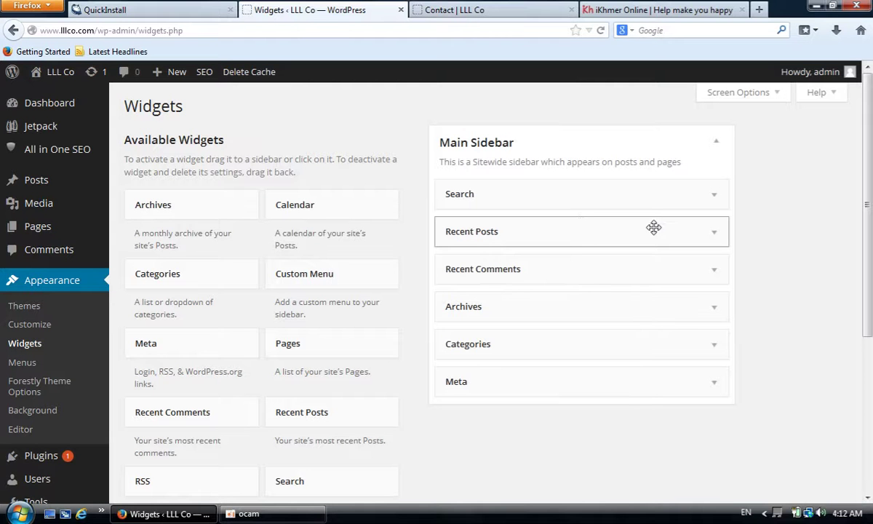
{"action": "left_click_drag", "start_coordinate": [548, 195], "coordinate": [553, 260]}
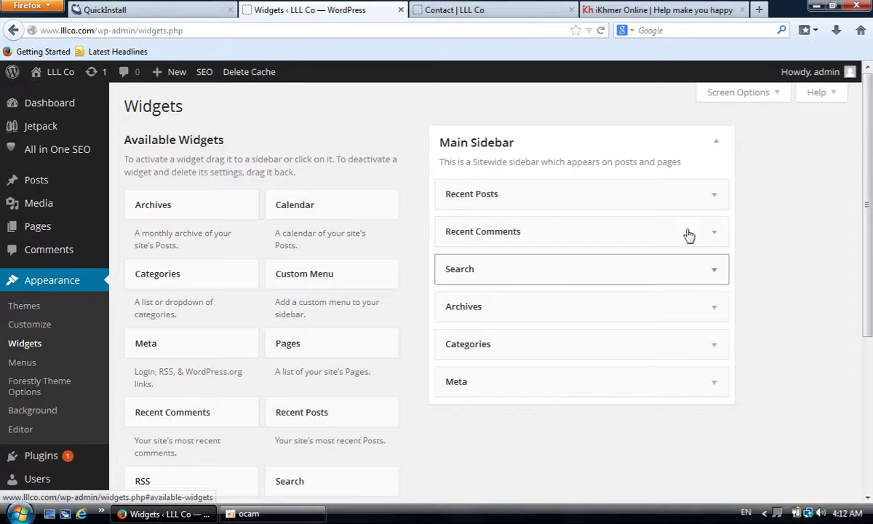
- Check the sidebar on the site's Contact page, then delete the Search and Archives widgets from the Main Sidebar
{"action": "left_click", "coordinate": [437, 10]}
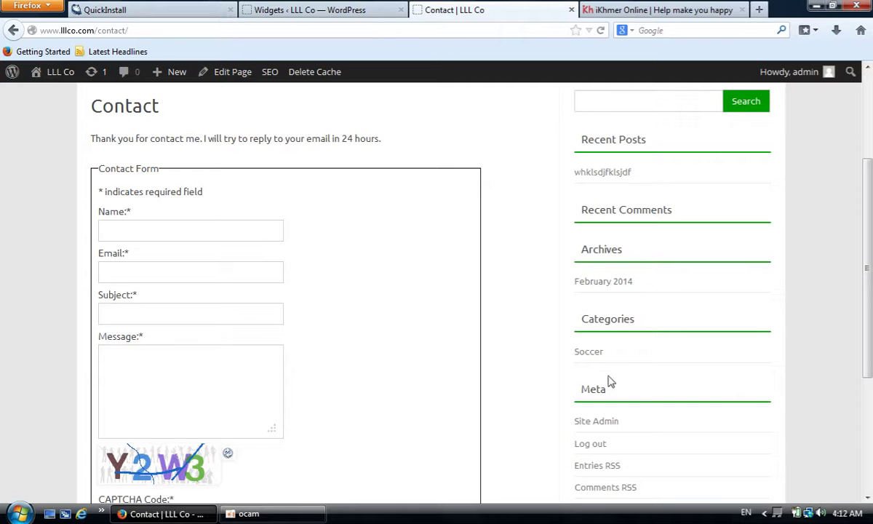
{"action": "scroll", "coordinate": [676, 171], "scroll_direction": "up", "scroll_amount": 2}
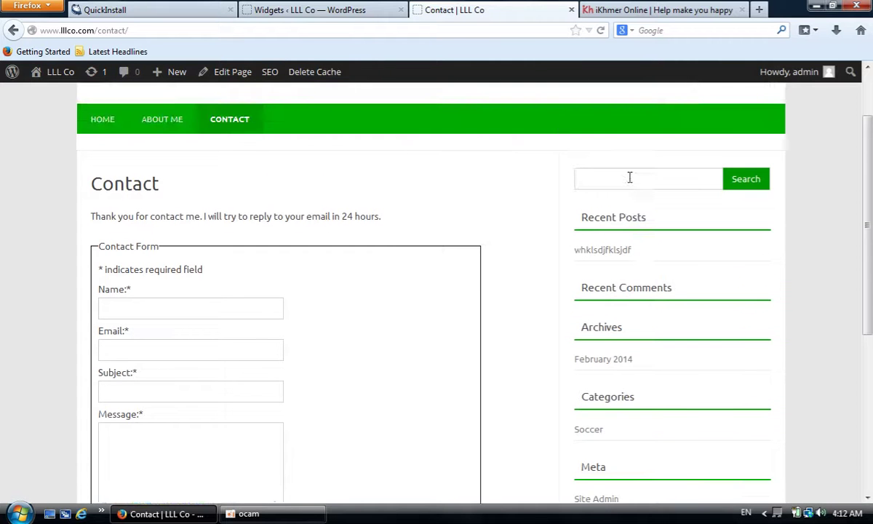
{"action": "left_click", "coordinate": [321, 9]}
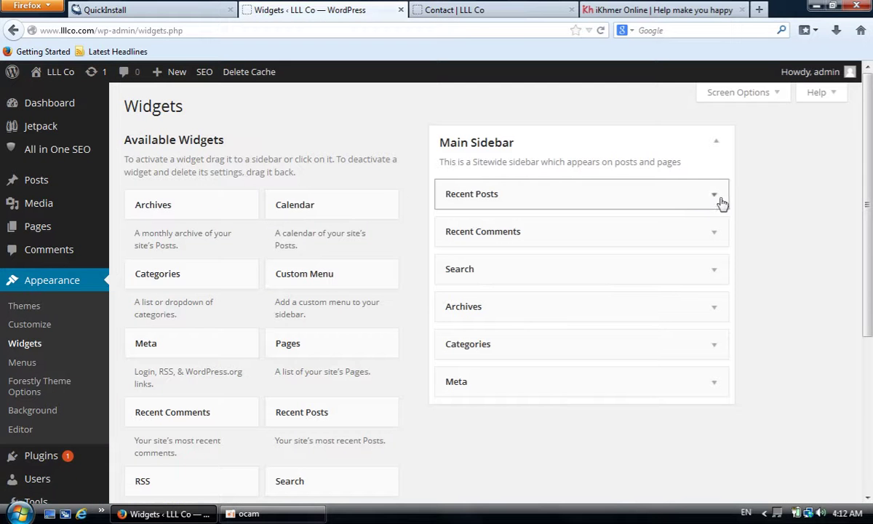
{"action": "left_click", "coordinate": [710, 275]}
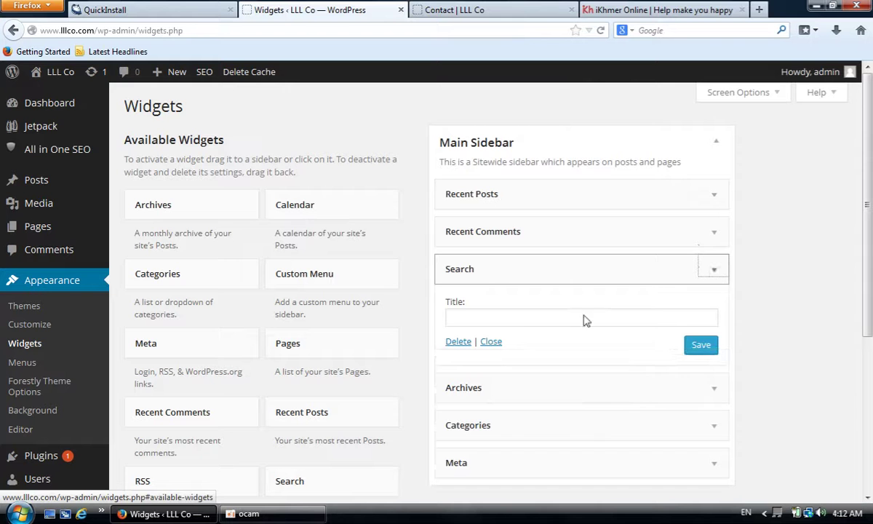
{"action": "left_click", "coordinate": [458, 343]}
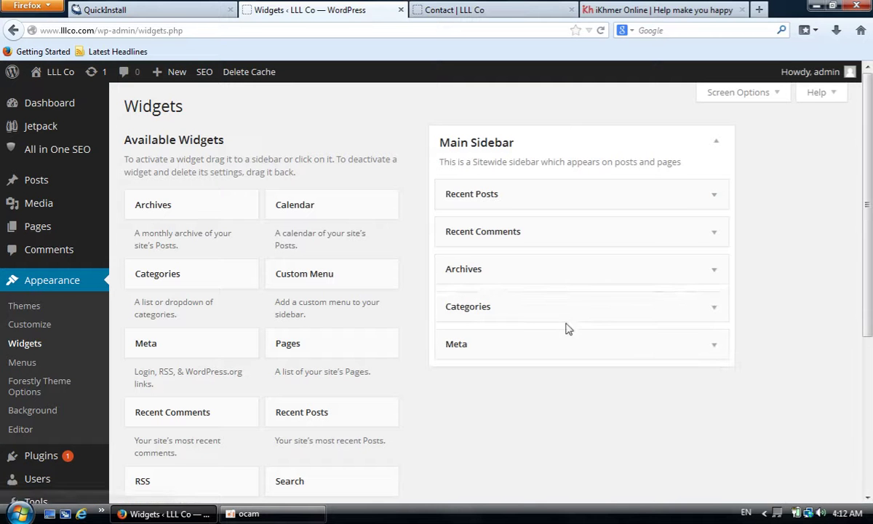
{"action": "left_click", "coordinate": [713, 270]}
{"action": "left_click", "coordinate": [458, 379]}
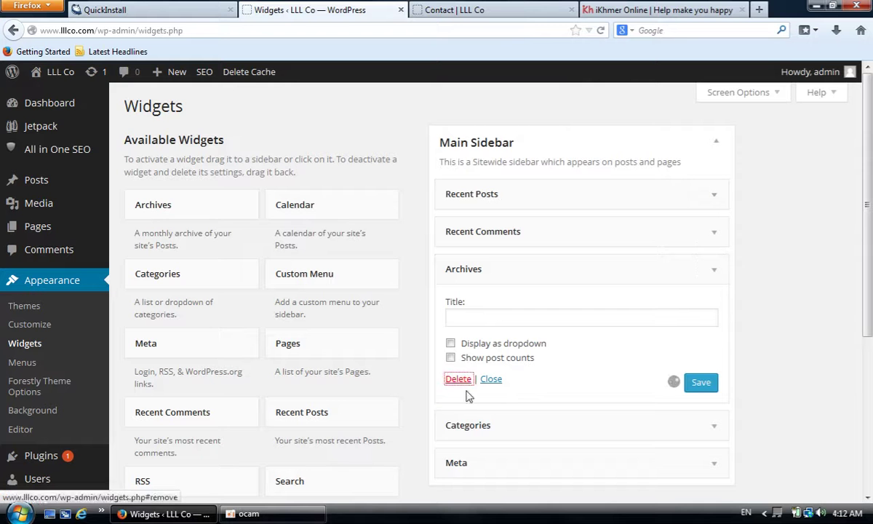
- Delete the Recent Comments, Recent Posts and Meta widgets from the Main Sidebar, keeping Categories
{"action": "left_click", "coordinate": [714, 234]}
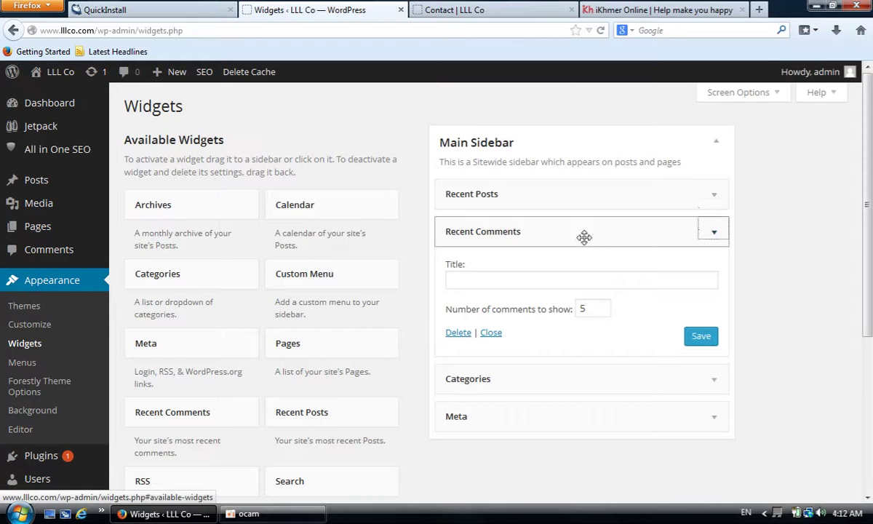
{"action": "left_click", "coordinate": [454, 332]}
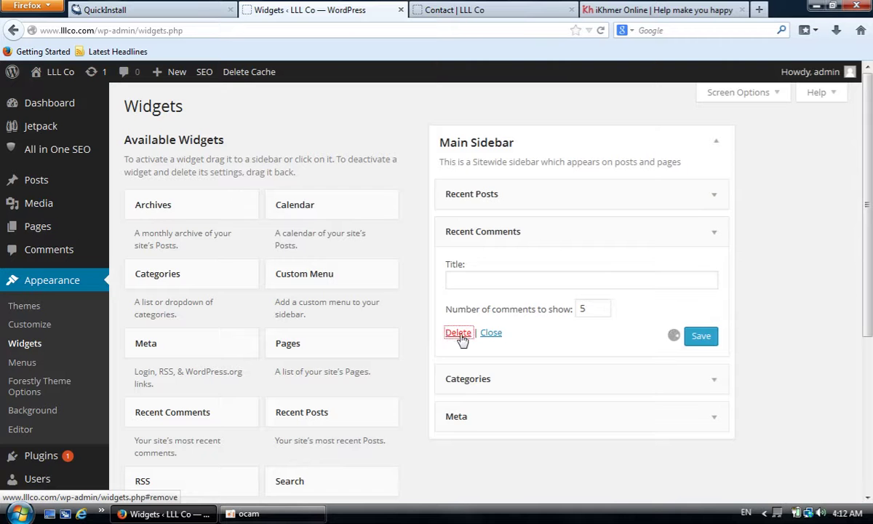
{"action": "left_click", "coordinate": [714, 195]}
{"action": "left_click", "coordinate": [458, 320]}
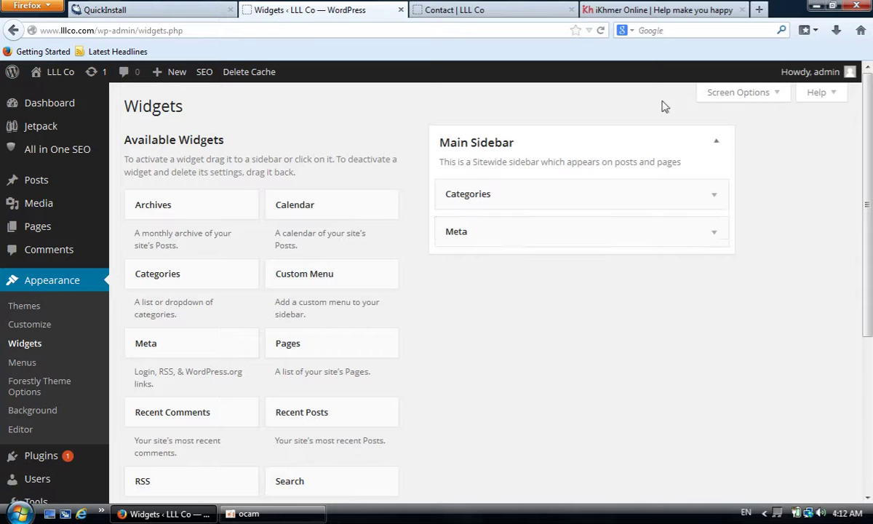
{"action": "left_click", "coordinate": [712, 234]}
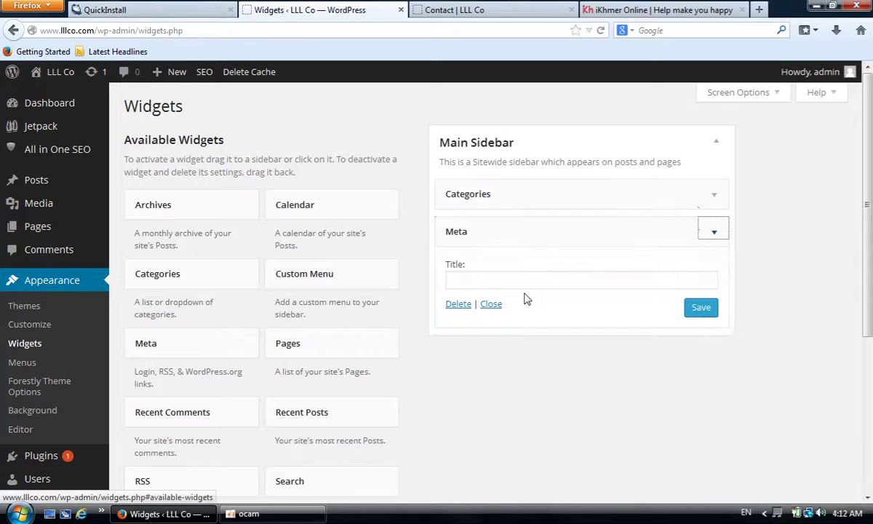
{"action": "left_click", "coordinate": [458, 304]}
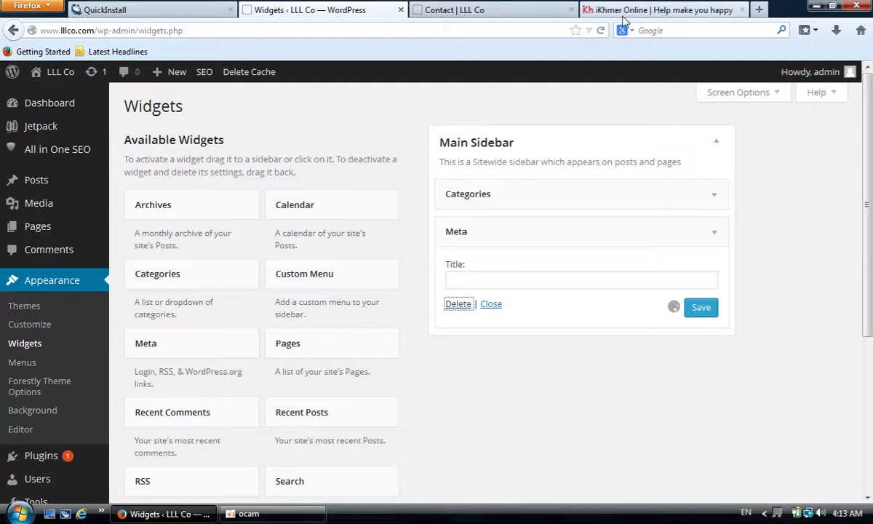
{"action": "left_click", "coordinate": [630, 11]}
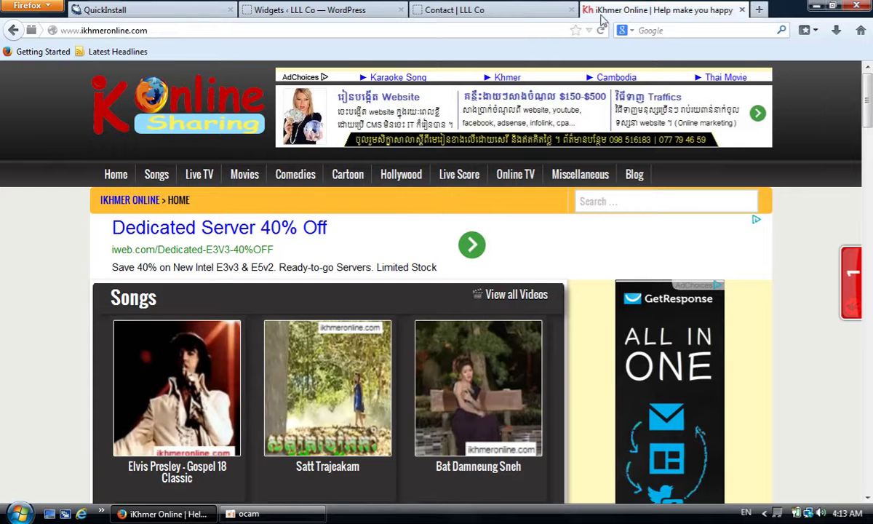
{"action": "left_click", "coordinate": [433, 30]}
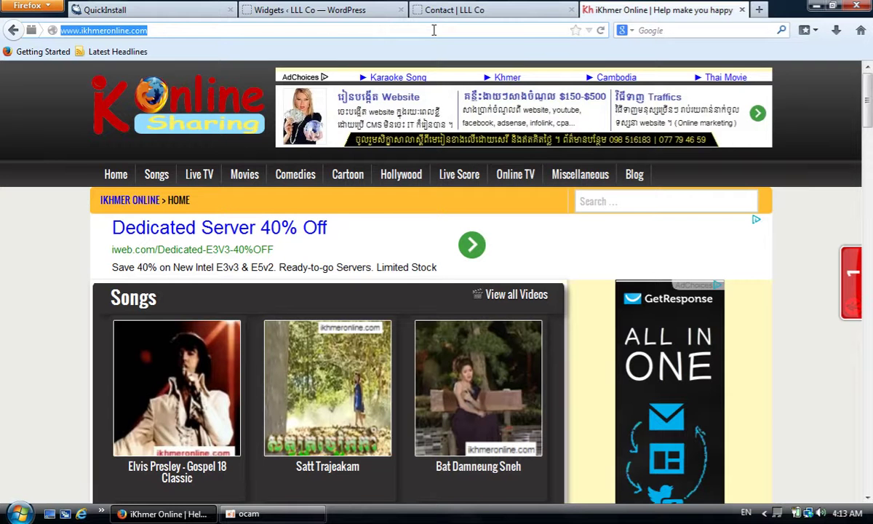
{"action": "type", "text": "tepkosalkhmer.com/"}
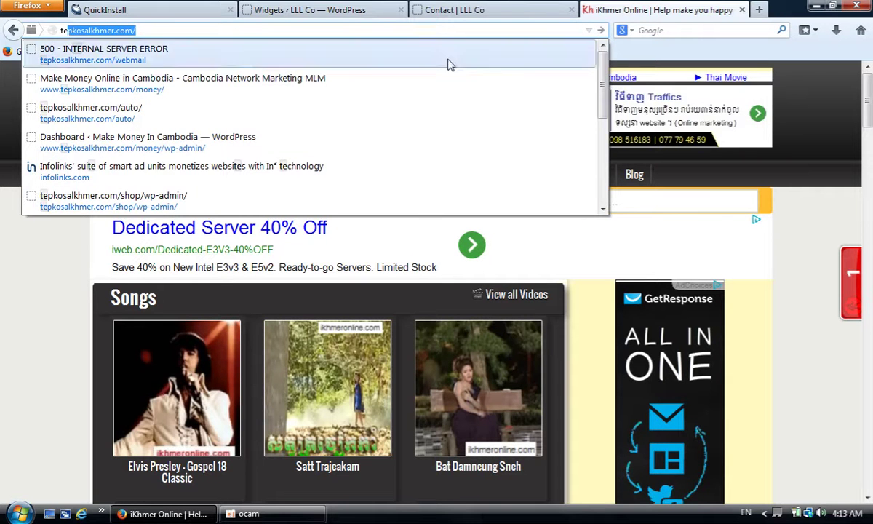
{"action": "left_click", "coordinate": [308, 88]}
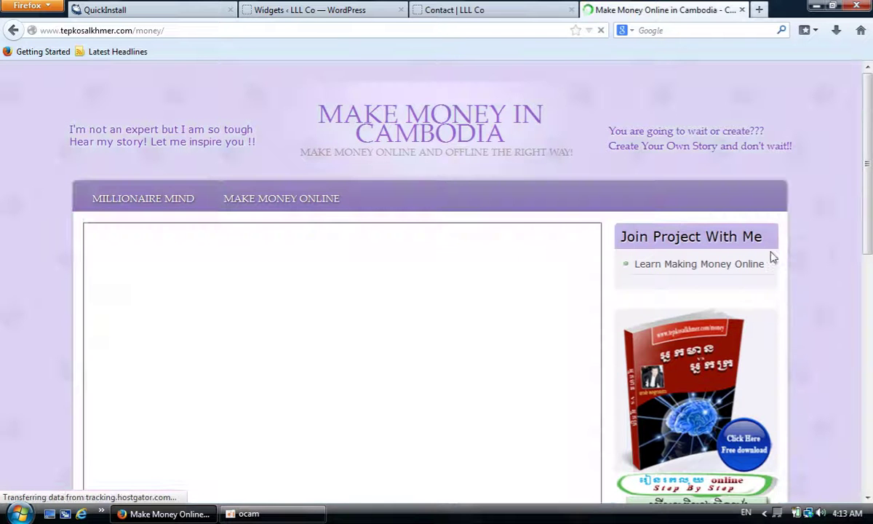
{"action": "scroll", "coordinate": [815, 312], "scroll_direction": "down", "scroll_amount": 5}
{"action": "scroll", "coordinate": [808, 299], "scroll_direction": "down", "scroll_amount": 4}
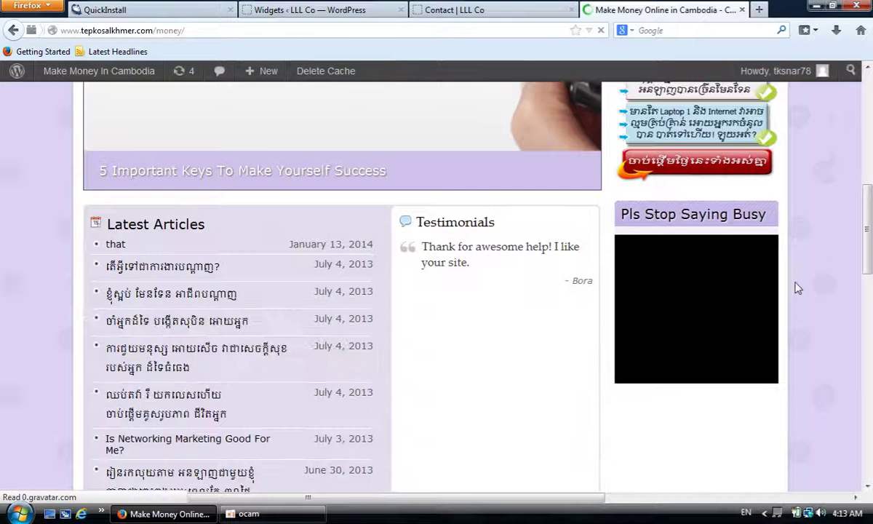
{"action": "scroll", "coordinate": [757, 109], "scroll_direction": "down", "scroll_amount": 1}
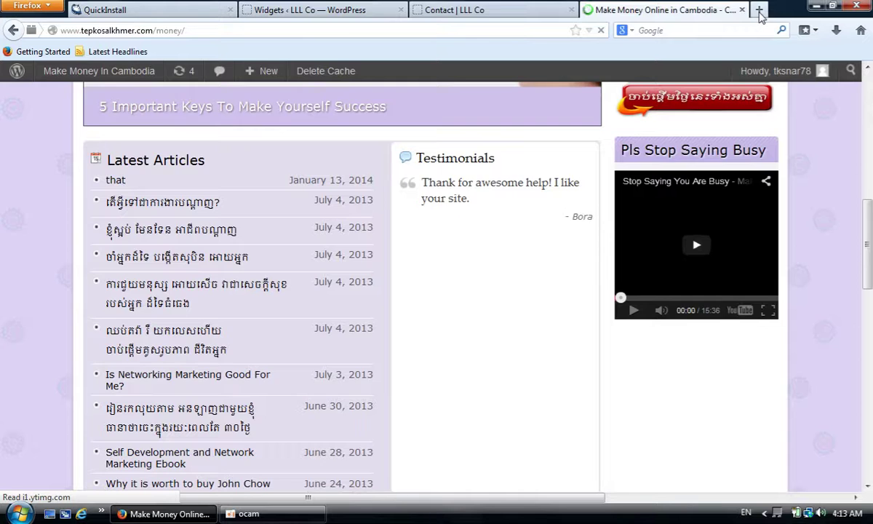
- Open youtube.com in a new browser tab and open the Nicki Minaj official video
{"action": "left_click", "coordinate": [759, 10]}
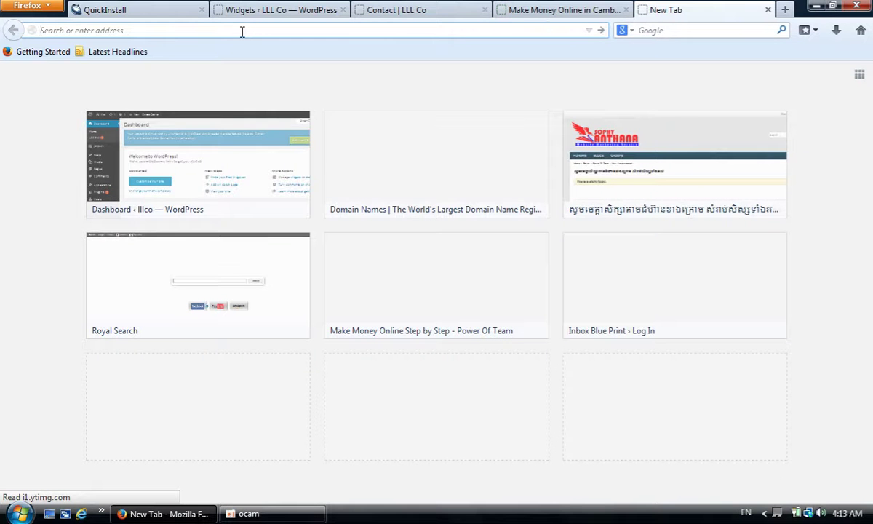
{"action": "type", "text": "k"}
{"action": "key", "text": "BackSpace"}
{"action": "key", "text": "BackSpace"}
{"action": "type", "text": "youtube.com/"}
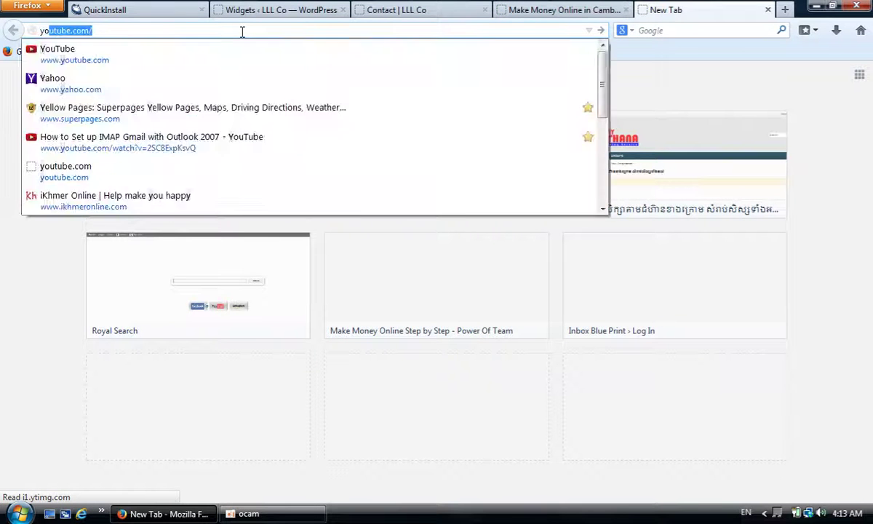
{"action": "key", "text": "Return"}
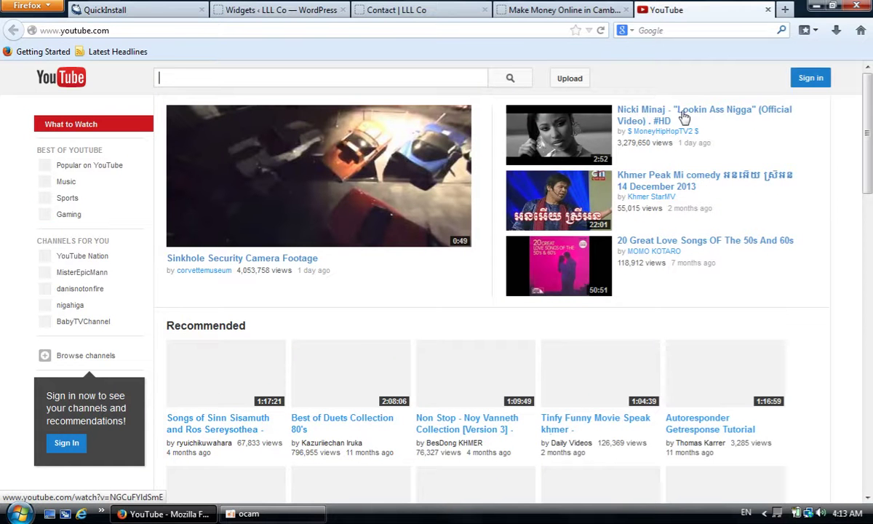
{"action": "left_click", "coordinate": [683, 117]}
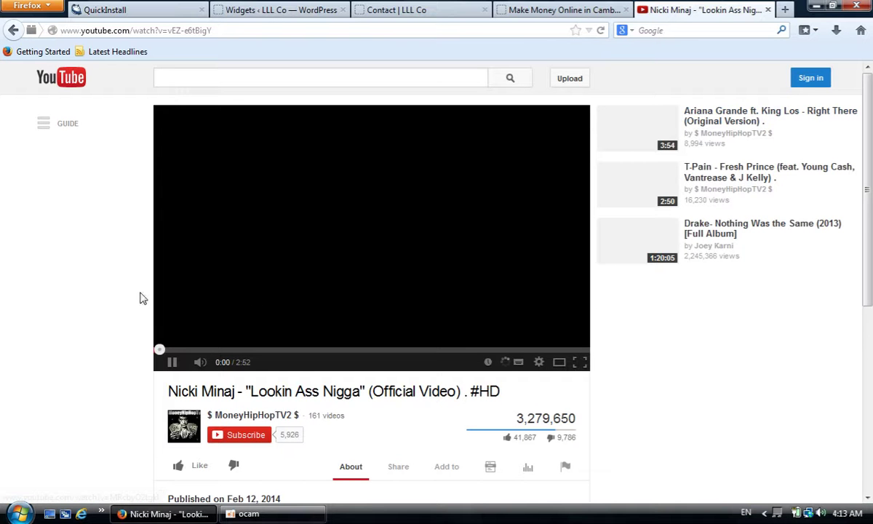
- Display the video's embed code in its sharing options
{"action": "scroll", "coordinate": [116, 327], "scroll_direction": "down", "scroll_amount": 2}
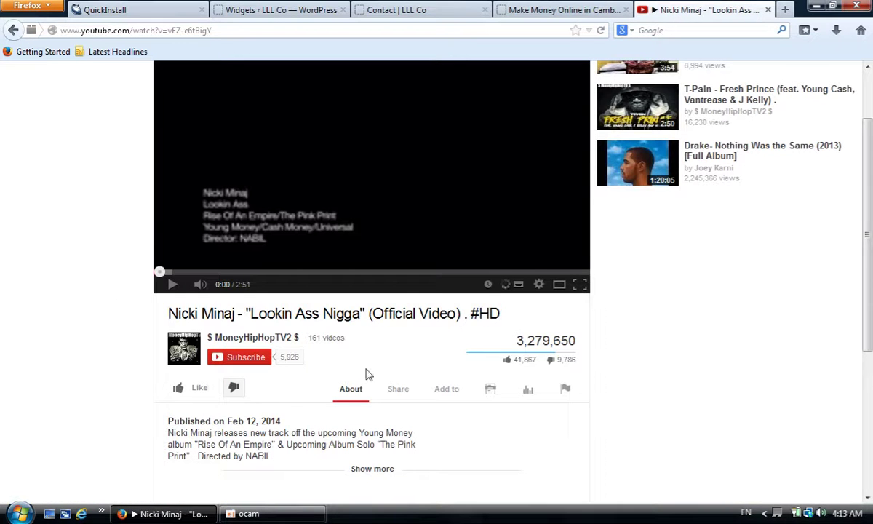
{"action": "scroll", "coordinate": [397, 367], "scroll_direction": "down", "scroll_amount": 2}
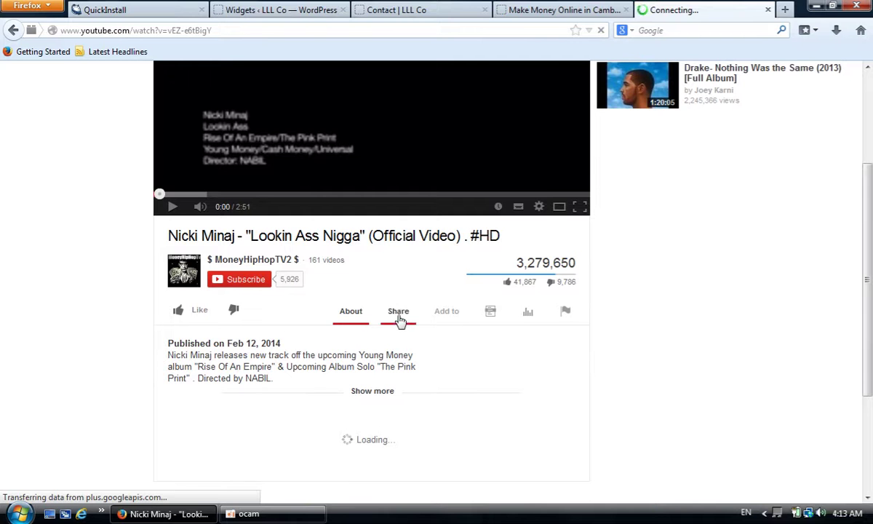
{"action": "left_click", "coordinate": [400, 321]}
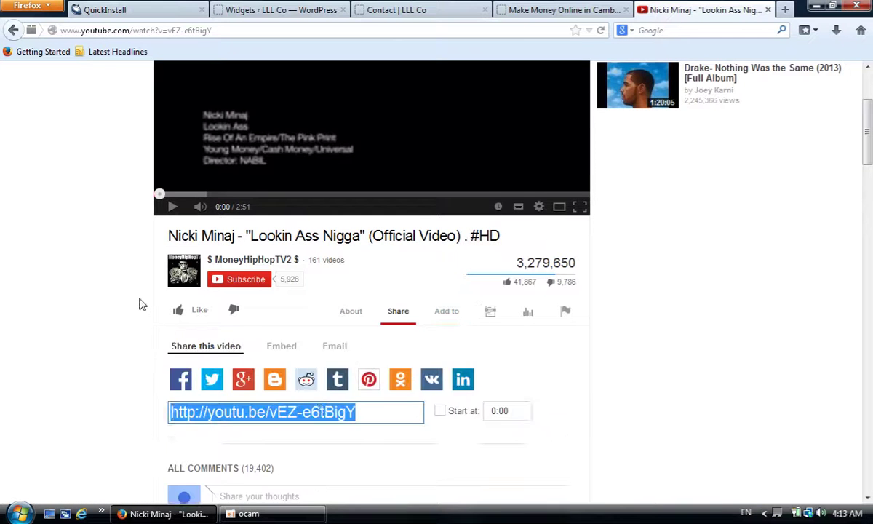
{"action": "scroll", "coordinate": [138, 303], "scroll_direction": "down", "scroll_amount": 4}
{"action": "left_click", "coordinate": [290, 197]}
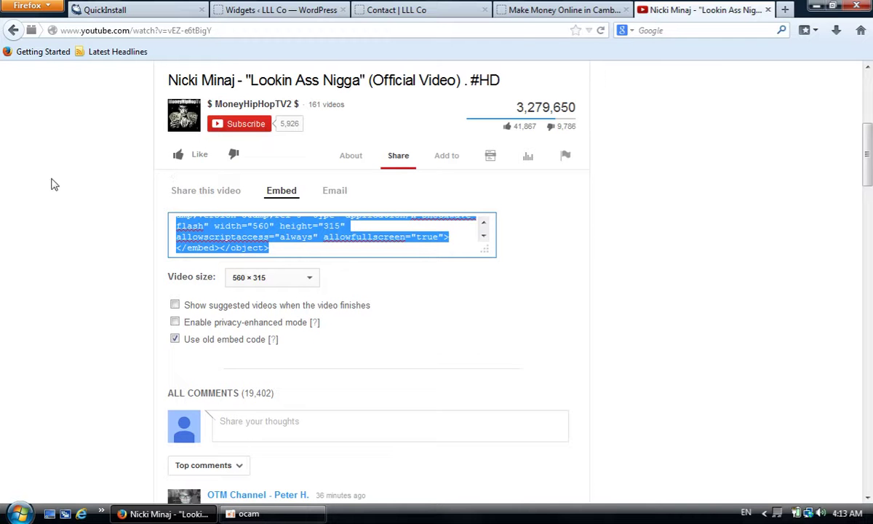
{"action": "scroll", "coordinate": [83, 255], "scroll_direction": "up", "scroll_amount": 3}
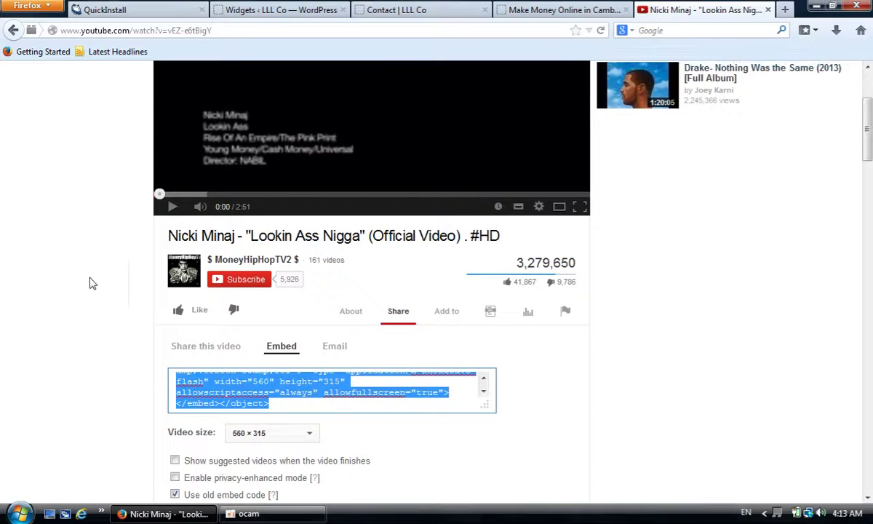
{"action": "scroll", "coordinate": [109, 283], "scroll_direction": "down", "scroll_amount": 2}
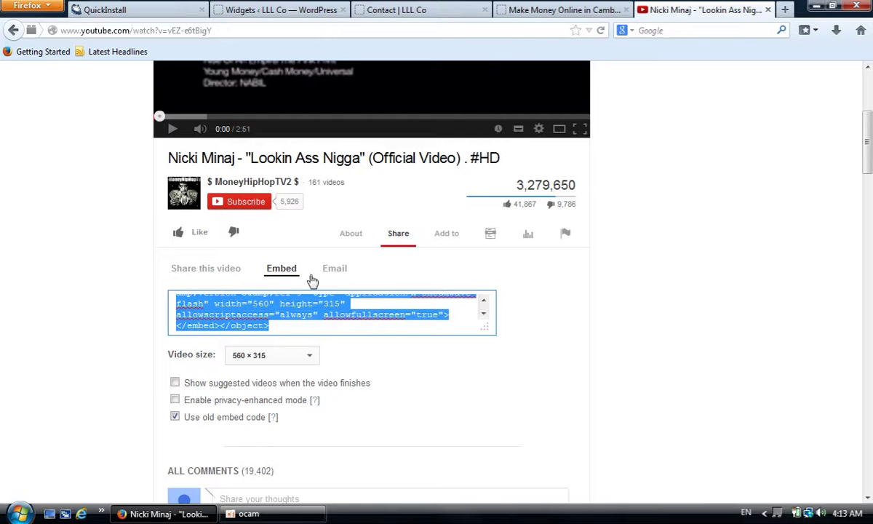
- Look at the available video sizes, keep 560 × 315 and copy the whole embed code
{"action": "left_click", "coordinate": [258, 356]}
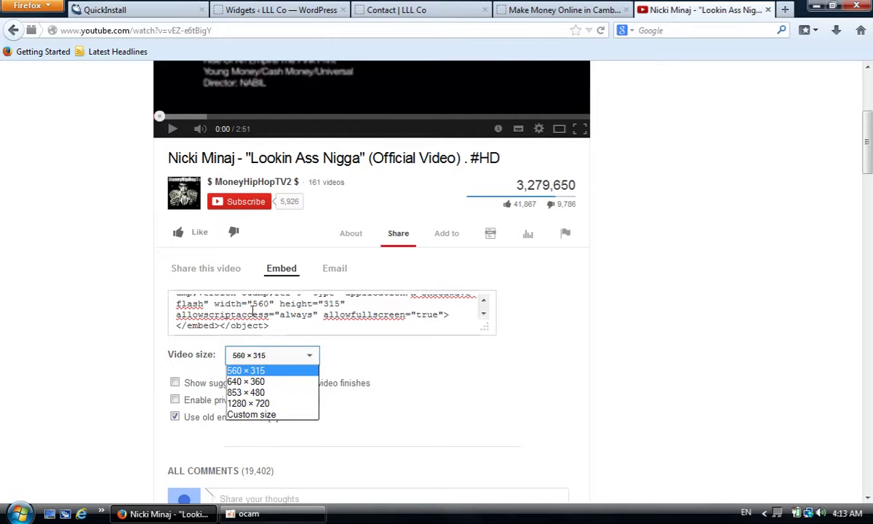
{"action": "left_click", "coordinate": [252, 311]}
{"action": "left_click", "coordinate": [233, 312]}
{"action": "left_click", "coordinate": [235, 312]}
{"action": "left_click", "coordinate": [234, 313]}
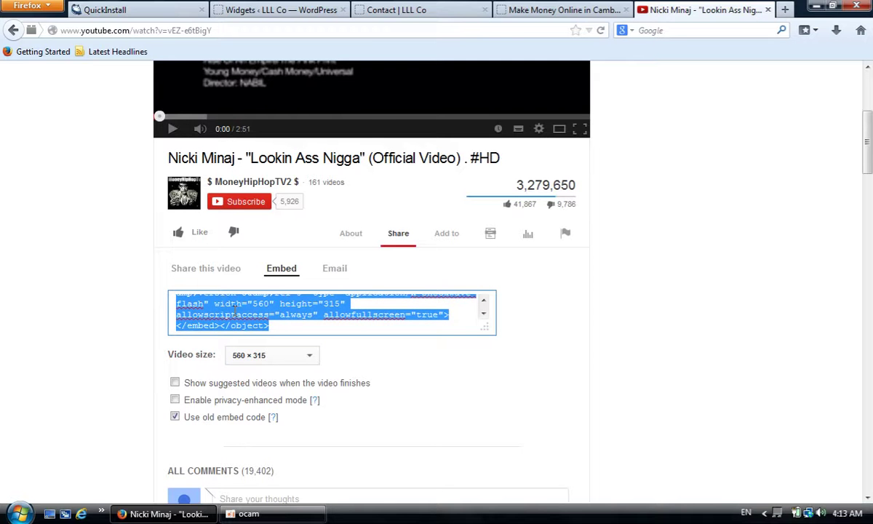
- Return to the LLL Co widget settings, add a Text widget below Categories in the Main Sidebar and paste the YouTube embed code into it
{"action": "left_click", "coordinate": [410, 14]}
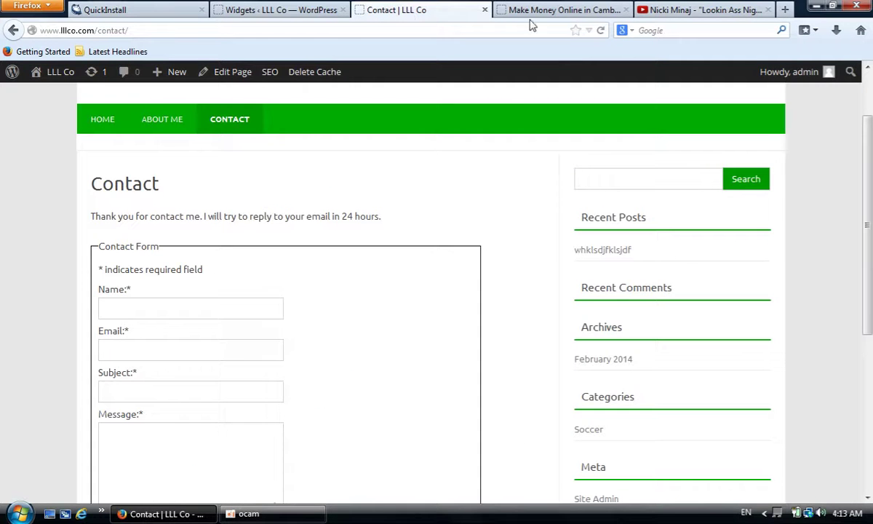
{"action": "left_click", "coordinate": [271, 9]}
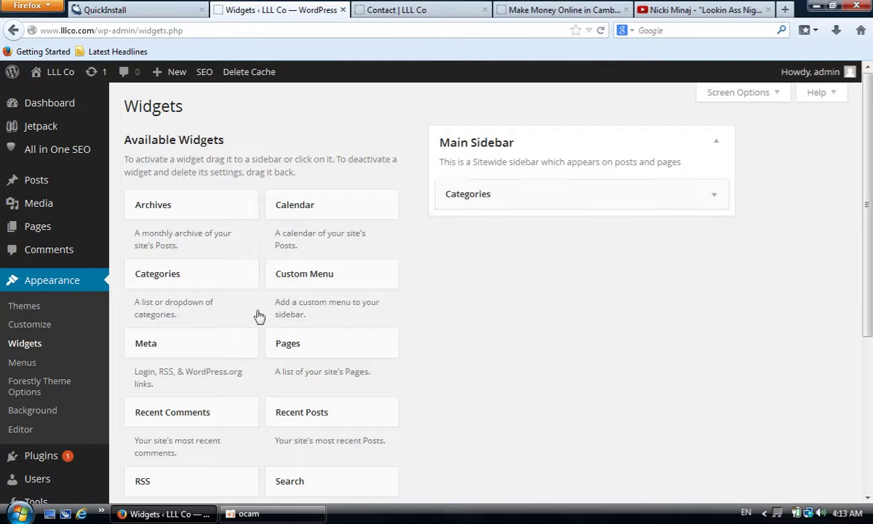
{"action": "scroll", "coordinate": [454, 373], "scroll_direction": "down", "scroll_amount": 2}
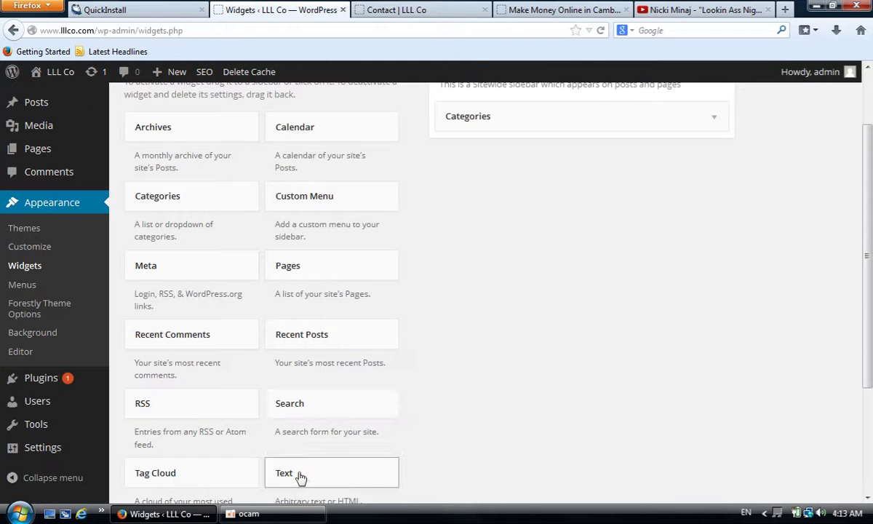
{"action": "left_click_drag", "start_coordinate": [313, 480], "coordinate": [486, 148]}
{"action": "left_click", "coordinate": [488, 300]}
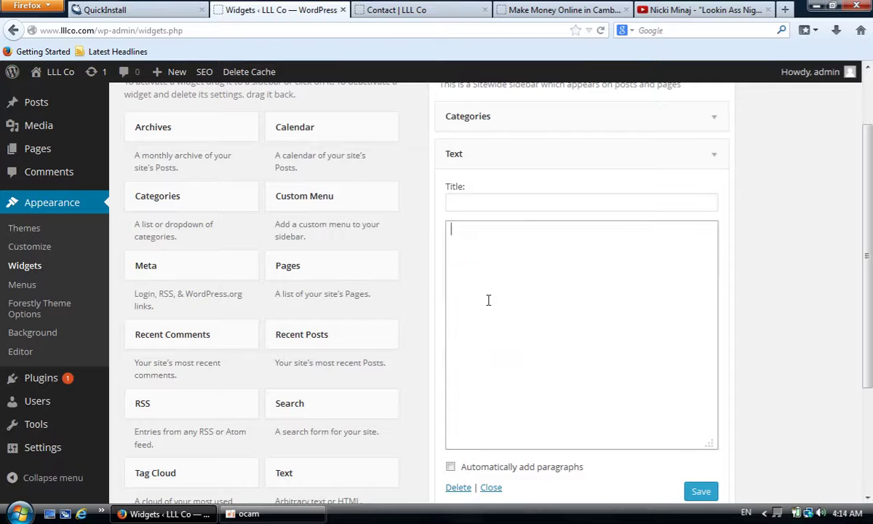
{"action": "type", "text": "<object width=\"560\" height=\"315\"><param name=\"movie\" value=\"//www.youtube.com/v/vEZ-e6tBigY?hl=en_US&amp;version=3&amp;rel=0\"></param><param name=\"allowFullScreen\" value=\"true\"></param><param name=\"allowscriptaccess\" value=\"always\"></param><embed src=\"//www.youtube.com/v/vEZ-e6tBigY?hl=en_US&amp;version=3&amp;rel=0\" type=\"application/x-shockwave-flash\" width=\"560\" height=\"315\" allowscriptaccess=\"always\" allowfullscreen=\"true\"></embed></object>"}
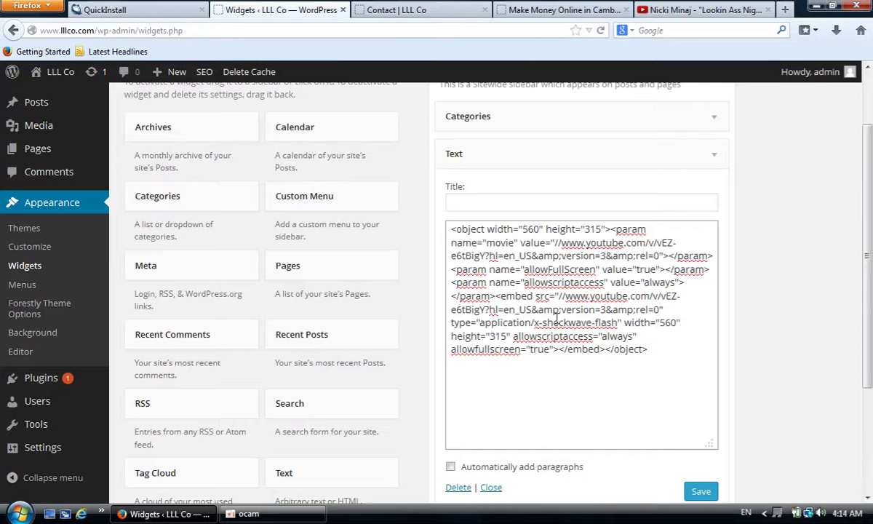
- Set the object width and height to 300 in the Text widget's embed code and save the widget
{"action": "key", "text": "BackSpace"}
{"action": "key", "text": "BackSpace"}
{"action": "key", "text": "BackSpace"}
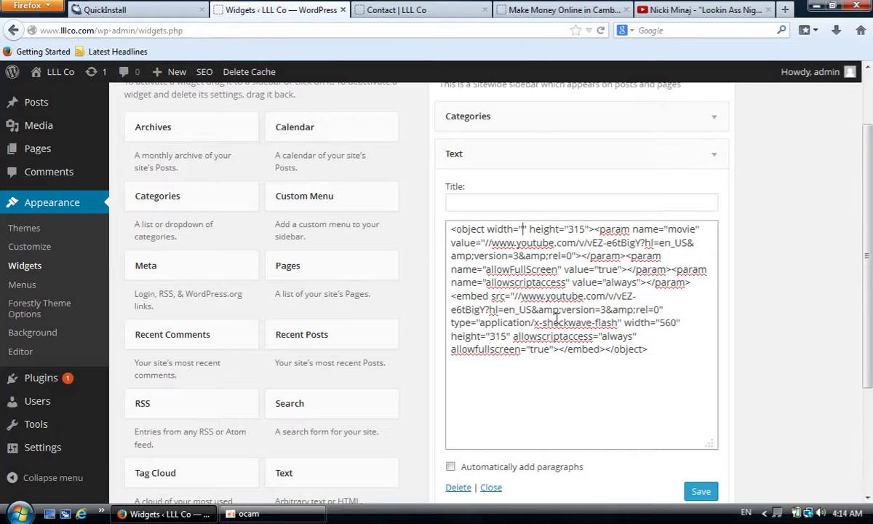
{"action": "left_click", "coordinate": [411, 9]}
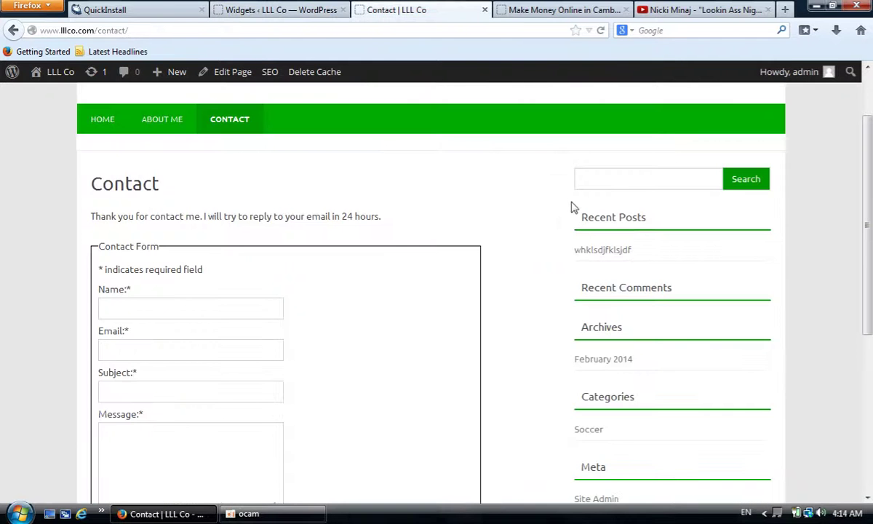
{"action": "left_click", "coordinate": [280, 10]}
{"action": "type", "text": "300\" height=\"315\"><param"}
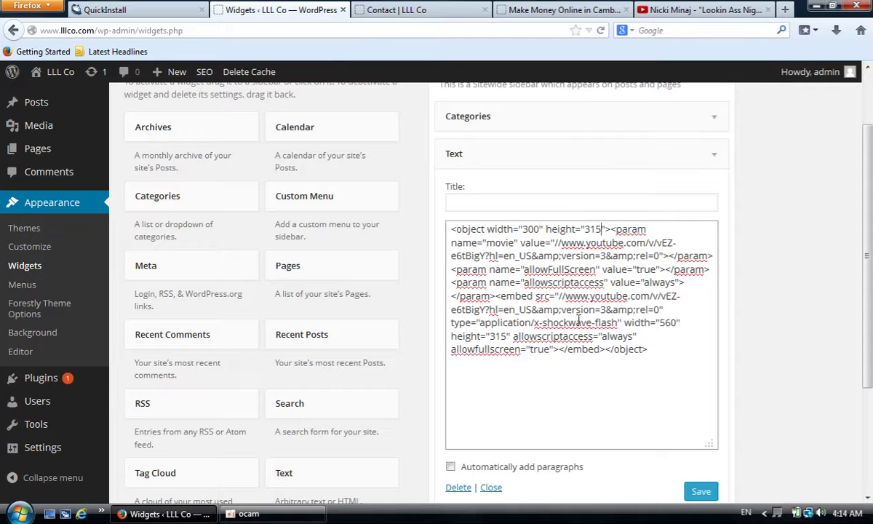
{"action": "key", "text": "BackSpace"}
{"action": "key", "text": "BackSpace"}
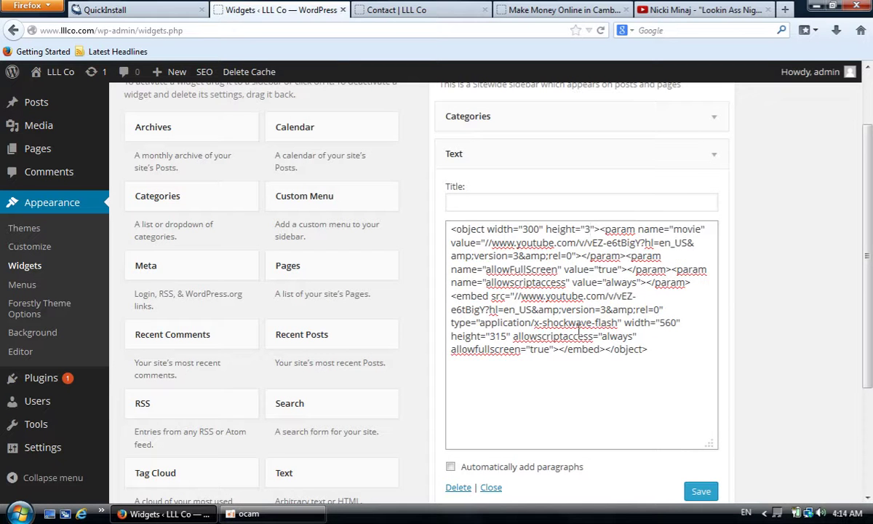
{"action": "type", "text": "00"}
{"action": "left_click", "coordinate": [700, 491]}
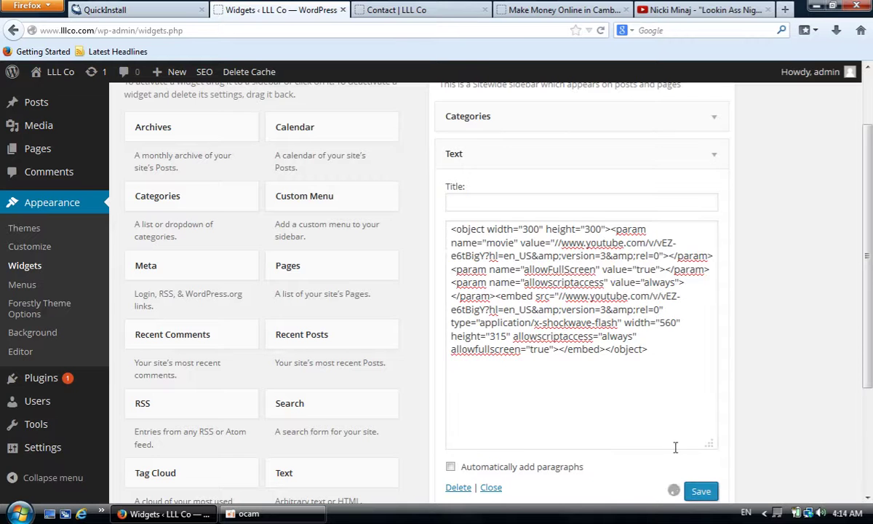
- Open the LLL Co site's home page and check the video below Categories in the sidebar
{"action": "left_click", "coordinate": [413, 16]}
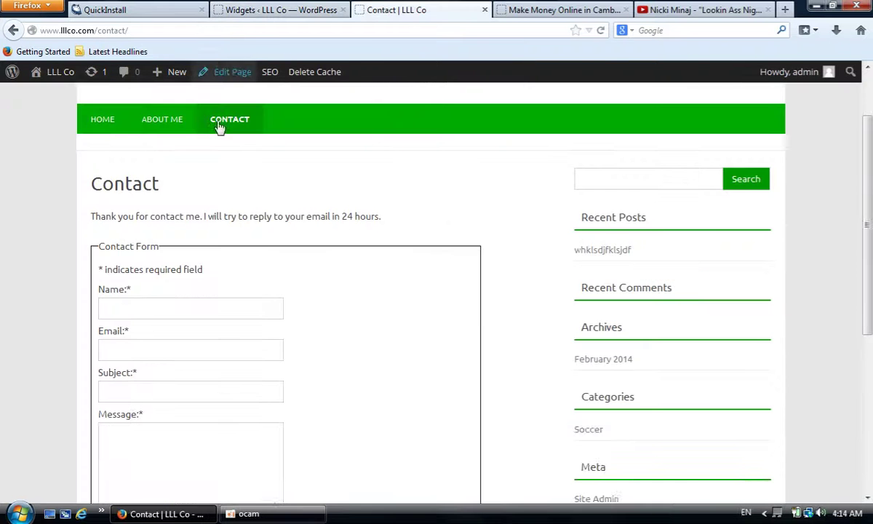
{"action": "scroll", "coordinate": [205, 179], "scroll_direction": "up", "scroll_amount": 2}
{"action": "left_click", "coordinate": [238, 195]}
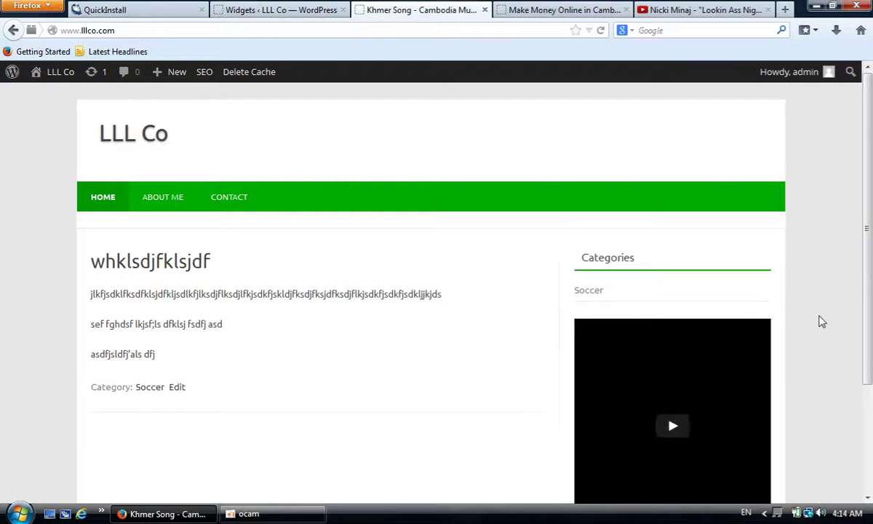
{"action": "scroll", "coordinate": [825, 305], "scroll_direction": "down", "scroll_amount": 3}
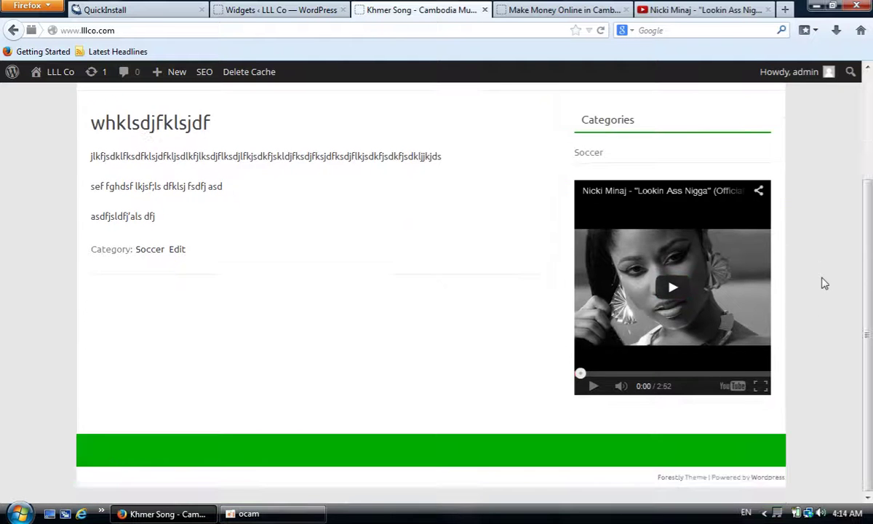
{"action": "scroll", "coordinate": [825, 283], "scroll_direction": "up", "scroll_amount": 3}
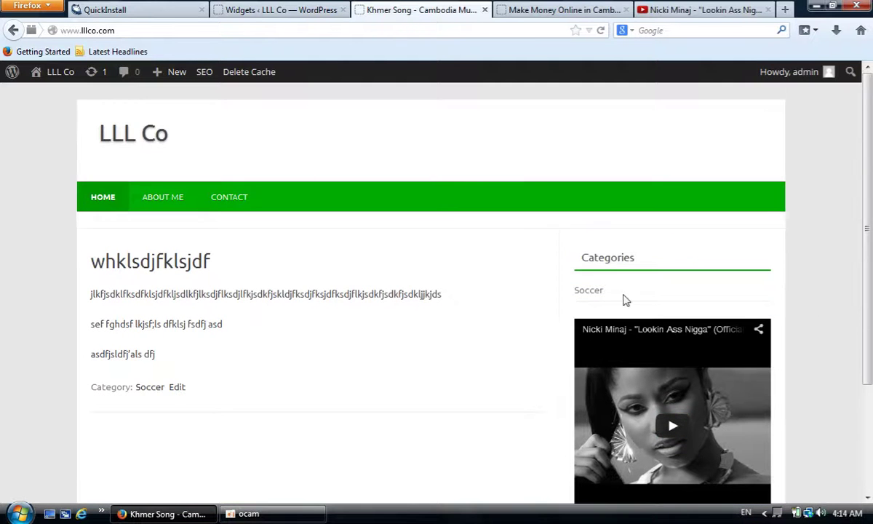
{"action": "scroll", "coordinate": [576, 242], "scroll_direction": "down", "scroll_amount": 2}
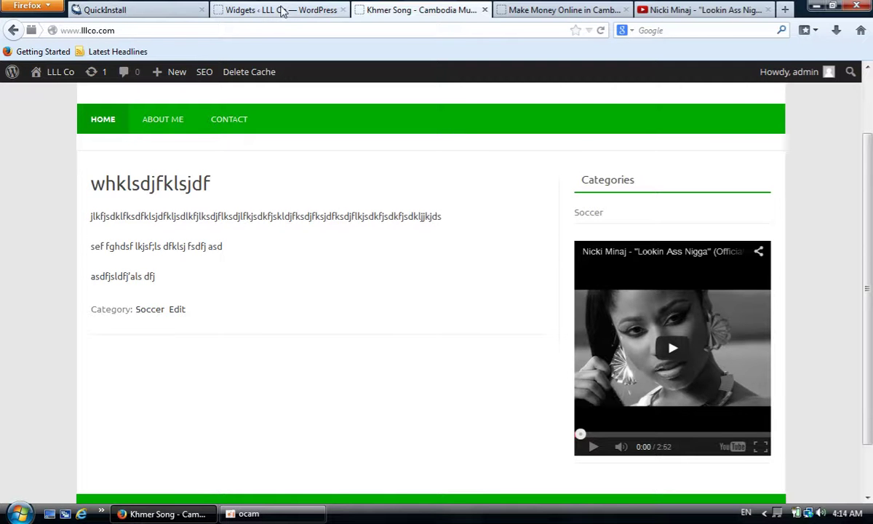
- Return to the WordPress admin, open the post "whklsdjfklsjdf" for editing and place the cursor before its first line of text
{"action": "left_click", "coordinate": [282, 11]}
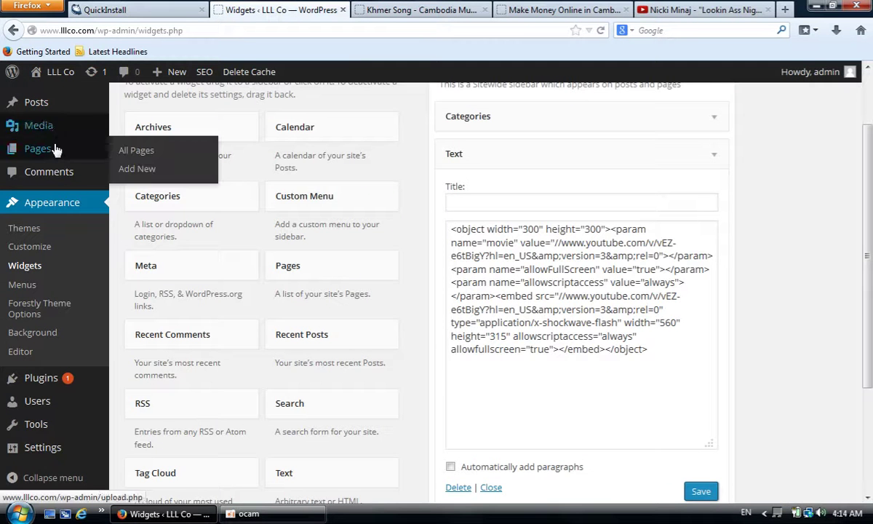
{"action": "left_click", "coordinate": [55, 150]}
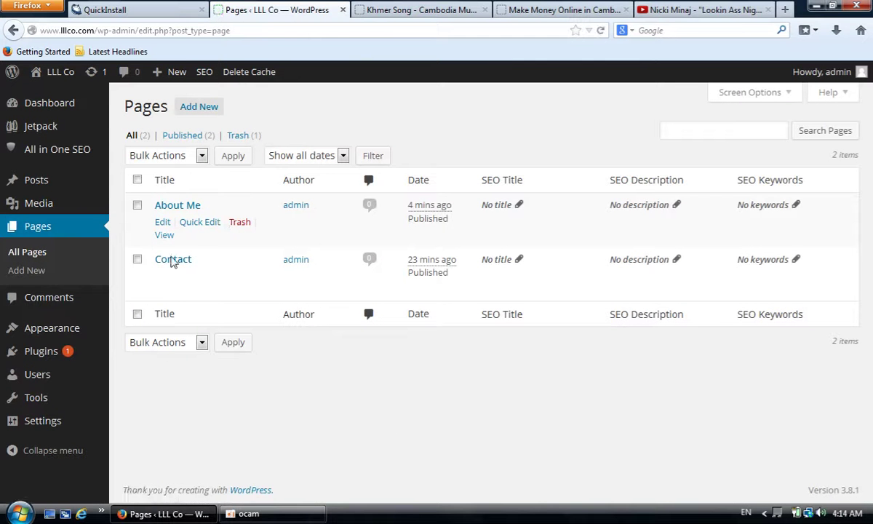
{"action": "left_click", "coordinate": [52, 186]}
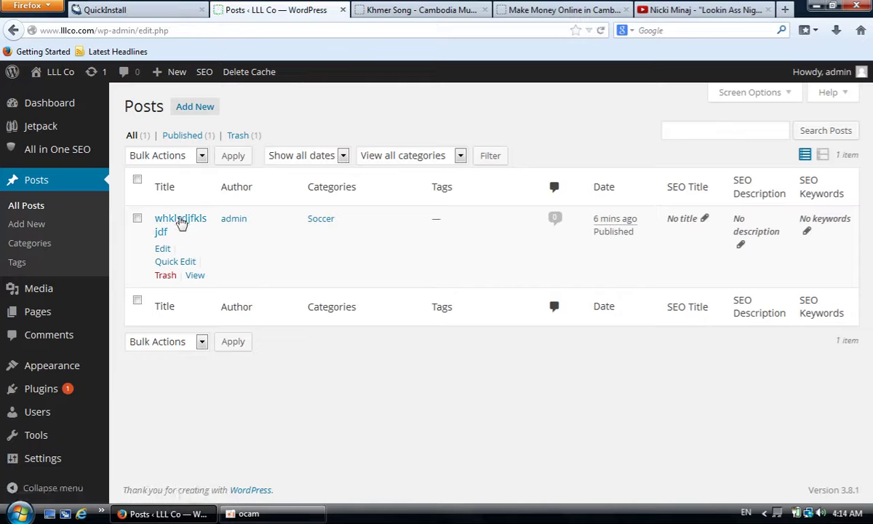
{"action": "left_click", "coordinate": [179, 221]}
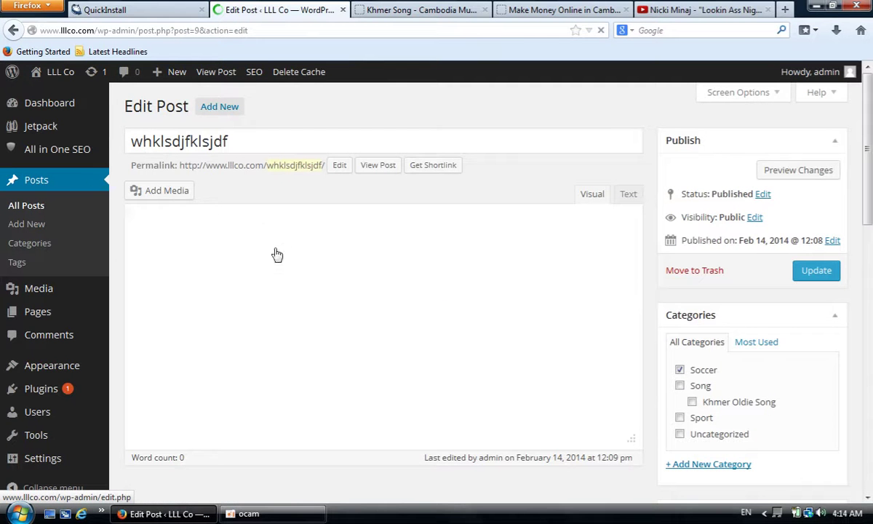
{"action": "left_click", "coordinate": [127, 242]}
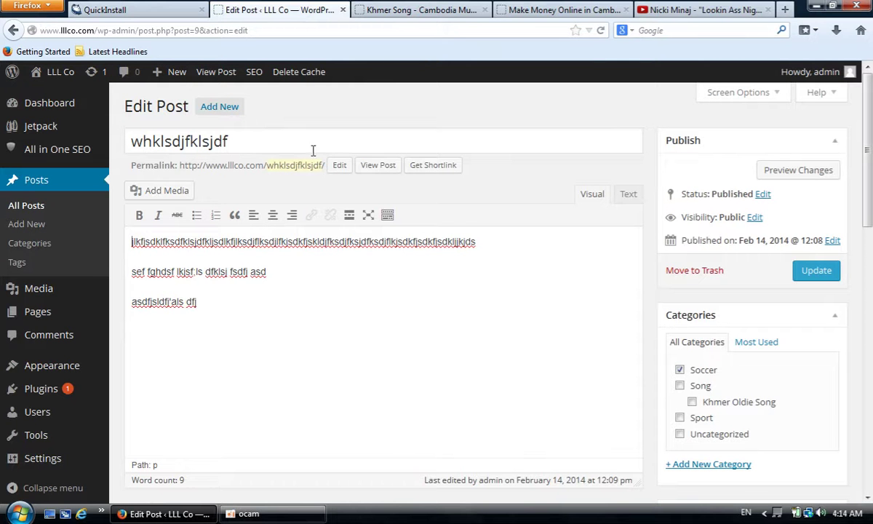
{"action": "left_click", "coordinate": [551, 13]}
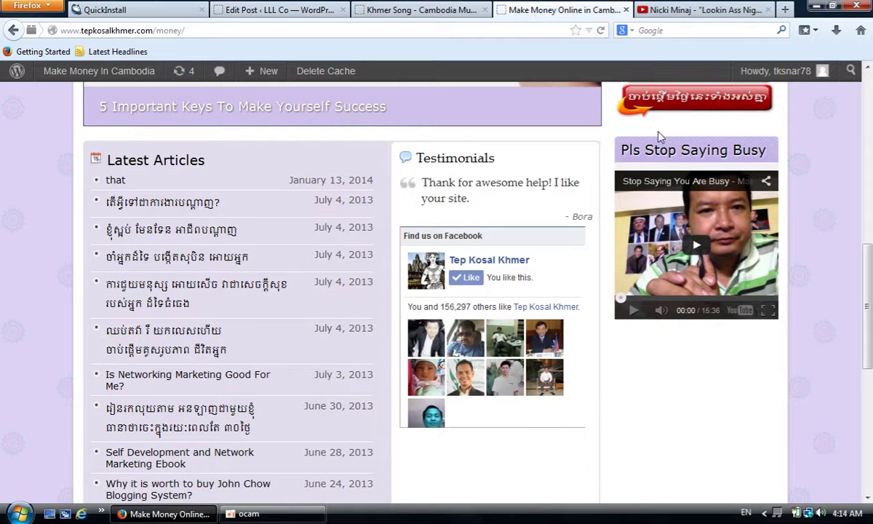
{"action": "left_click", "coordinate": [368, 9]}
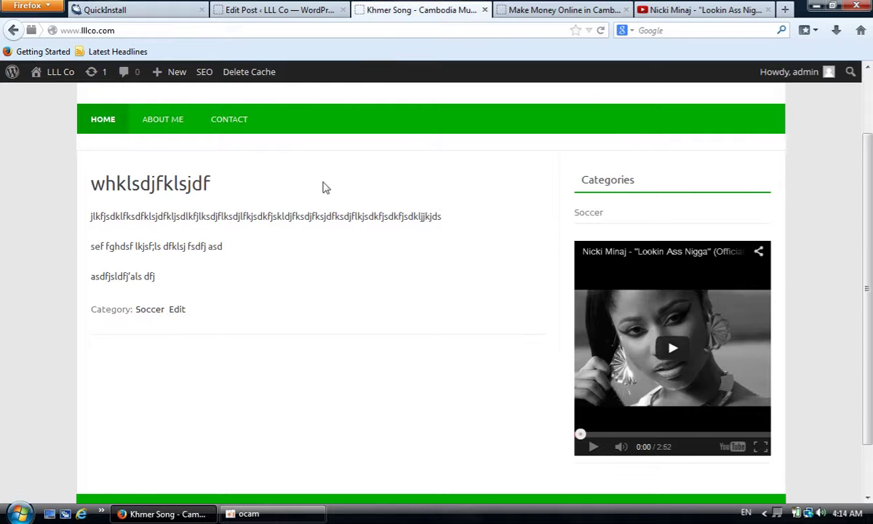
{"action": "left_click", "coordinate": [287, 10]}
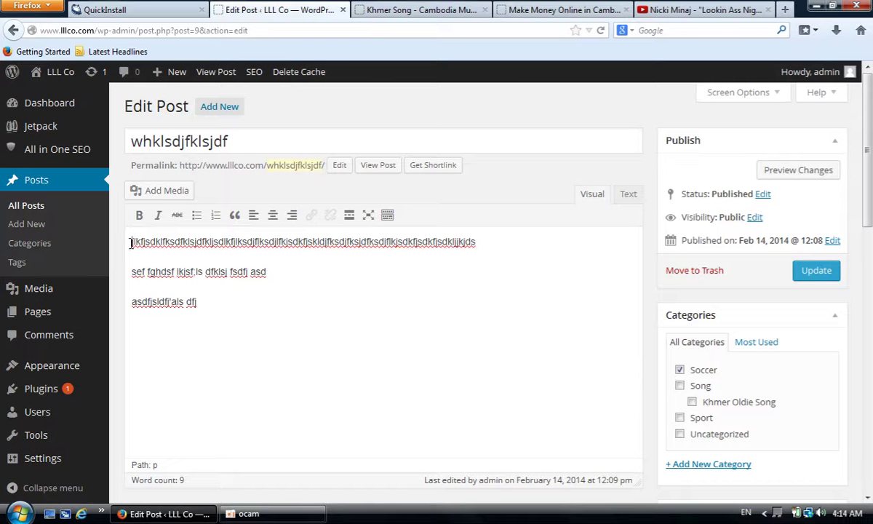
- Upload asummer-girls-33.jpg from the Cute ladies folder on the Desktop as media for the post
{"action": "left_click", "coordinate": [155, 195]}
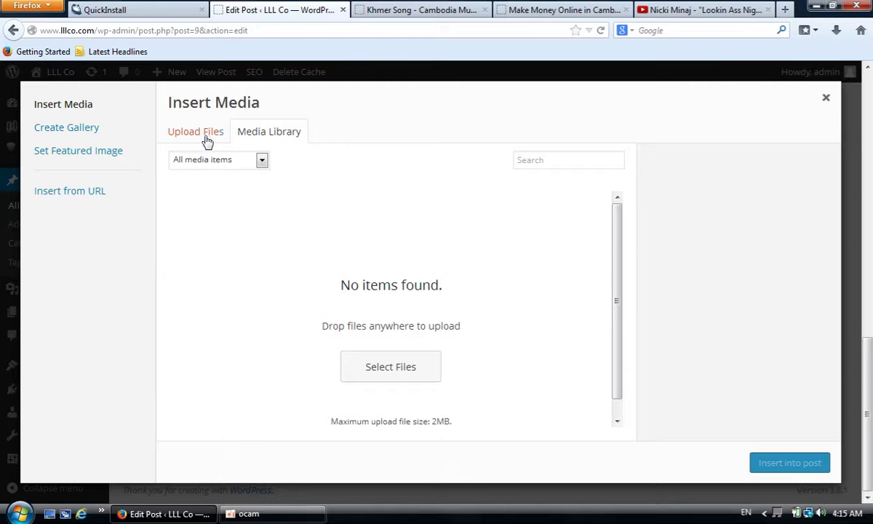
{"action": "left_click", "coordinate": [194, 131]}
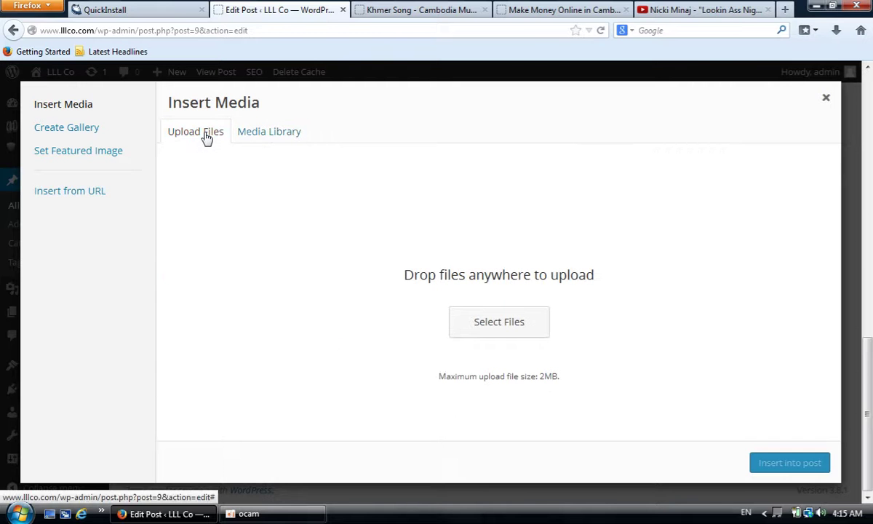
{"action": "left_click", "coordinate": [493, 325]}
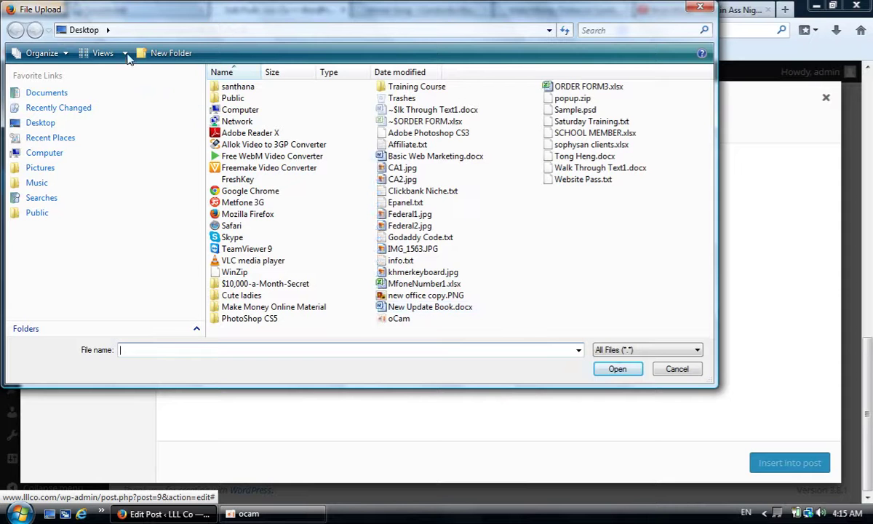
{"action": "left_click", "coordinate": [122, 54]}
{"action": "left_click", "coordinate": [168, 41]}
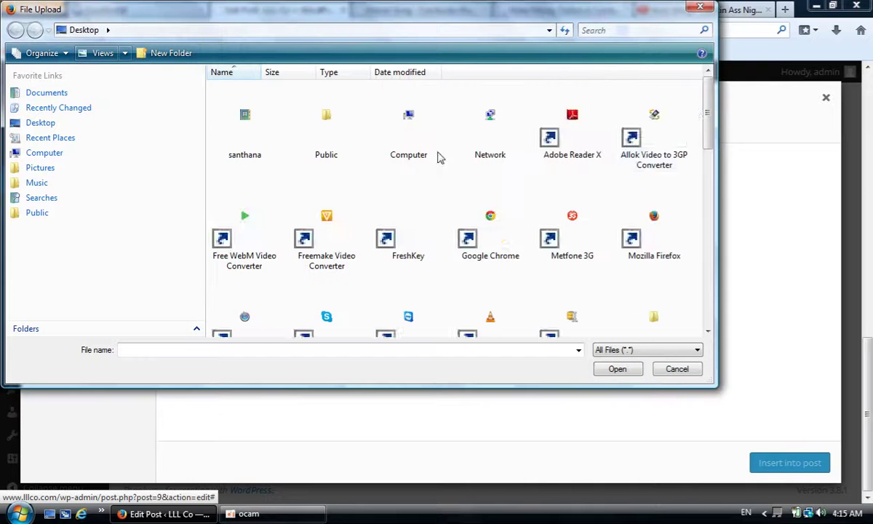
{"action": "left_click_drag", "start_coordinate": [708, 109], "coordinate": [709, 294]}
{"action": "left_click_drag", "start_coordinate": [704, 252], "coordinate": [704, 164]}
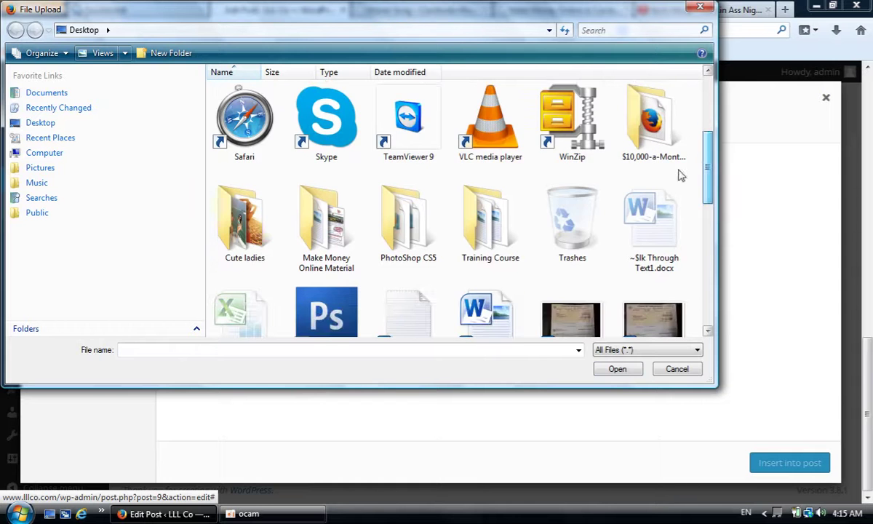
{"action": "double_click", "coordinate": [240, 216]}
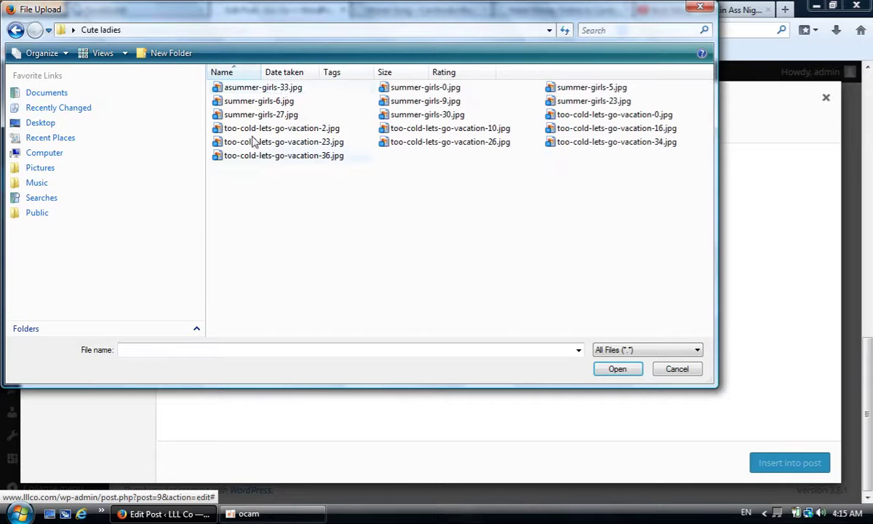
{"action": "double_click", "coordinate": [262, 88]}
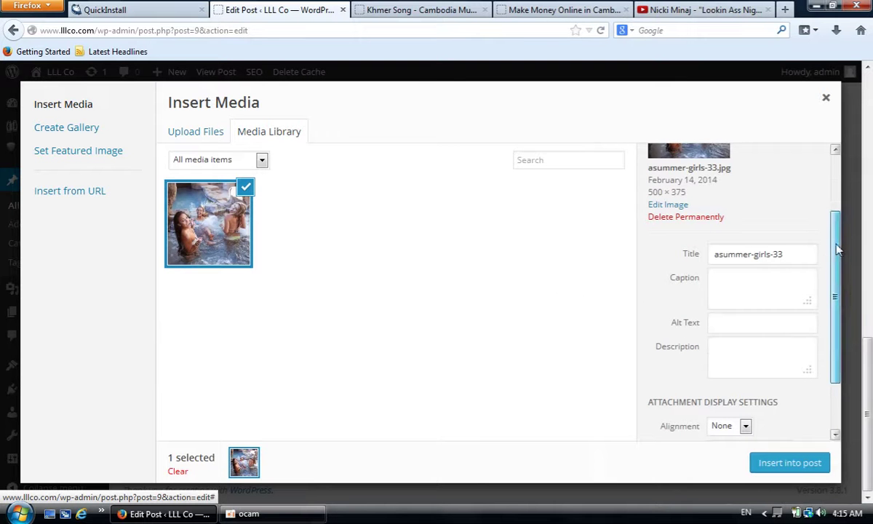
- Set the image's link to None, keep the size Medium – 300 × 225 and insert it into the post
{"action": "left_click_drag", "start_coordinate": [835, 249], "coordinate": [836, 292]}
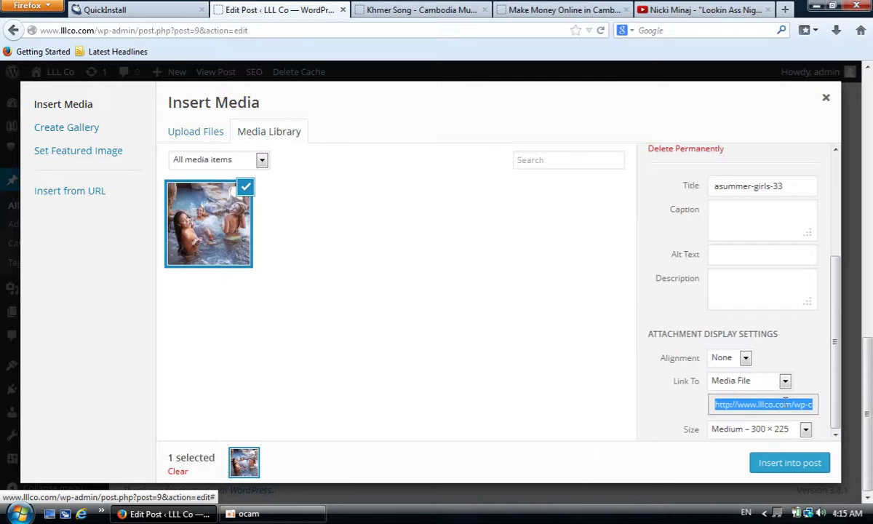
{"action": "left_click", "coordinate": [742, 385]}
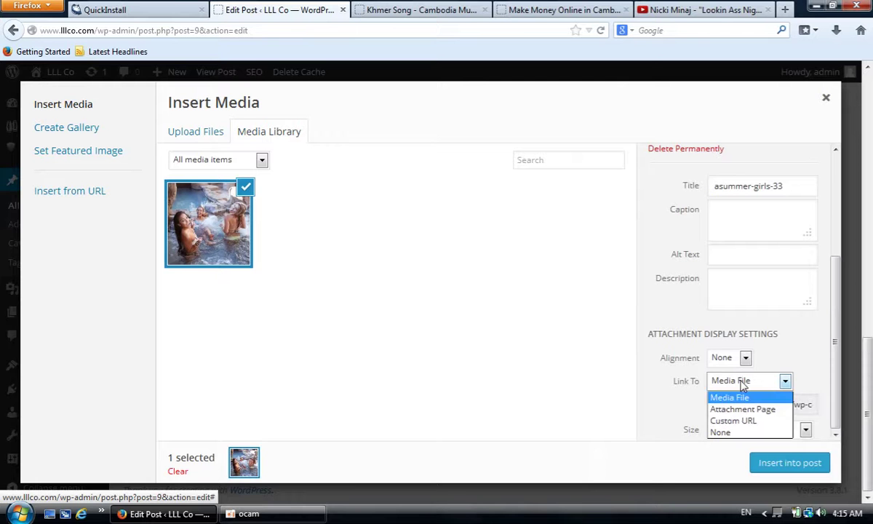
{"action": "left_click", "coordinate": [735, 432]}
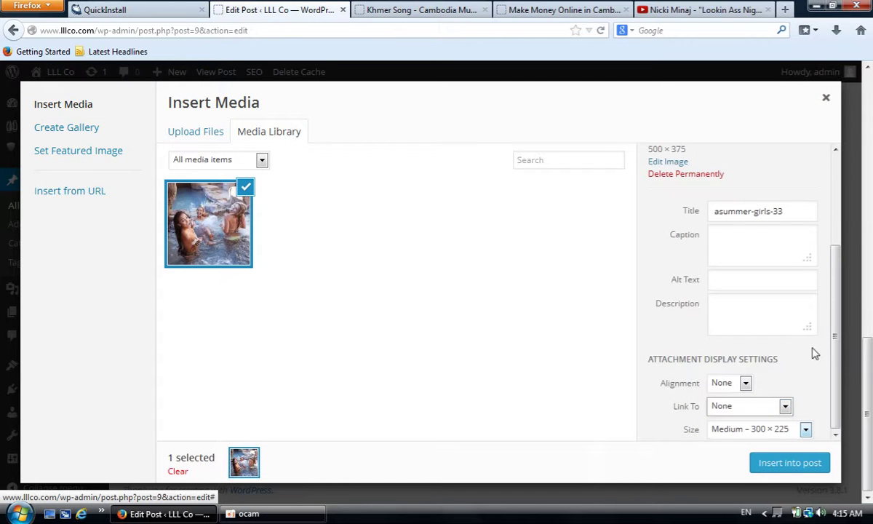
{"action": "left_click", "coordinate": [804, 432]}
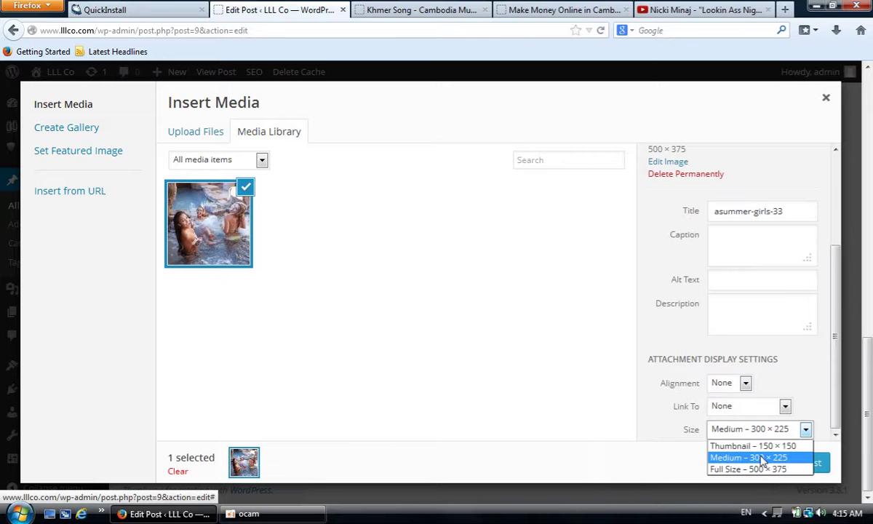
{"action": "left_click", "coordinate": [761, 460]}
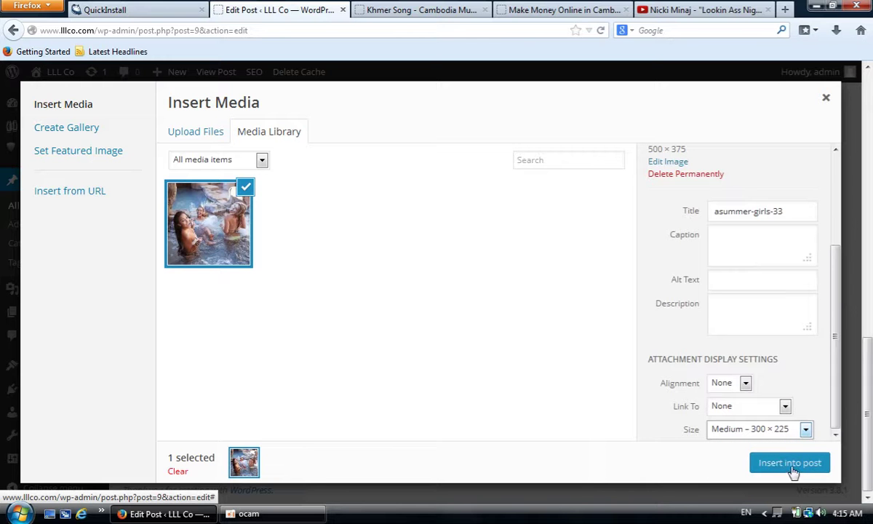
{"action": "left_click", "coordinate": [789, 463]}
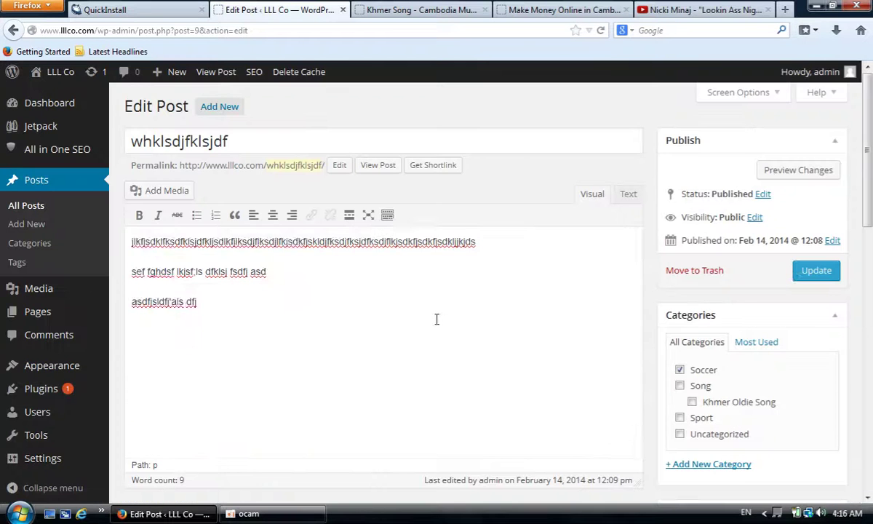
- Update the post and reload the LLL Co home page to check the inserted image
{"action": "left_click", "coordinate": [819, 273]}
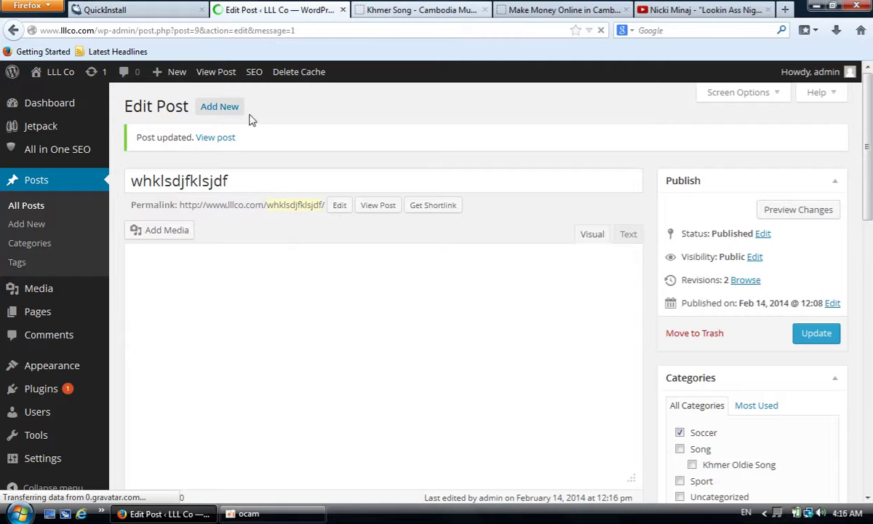
{"action": "left_click", "coordinate": [409, 10]}
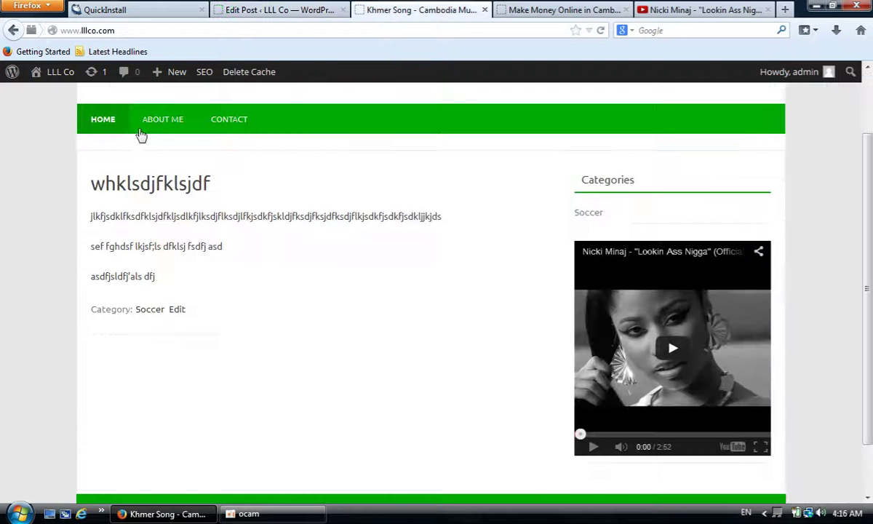
{"action": "left_click", "coordinate": [95, 121]}
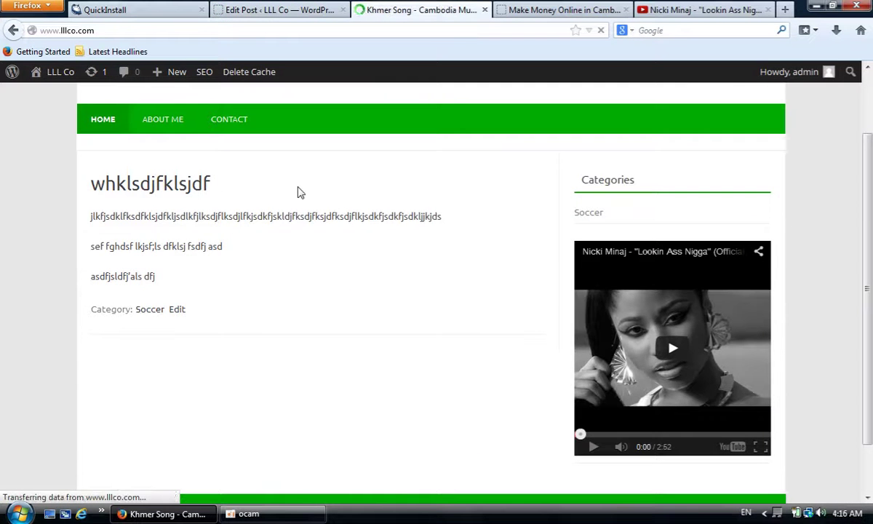
{"action": "scroll", "coordinate": [238, 242], "scroll_direction": "down", "scroll_amount": 2}
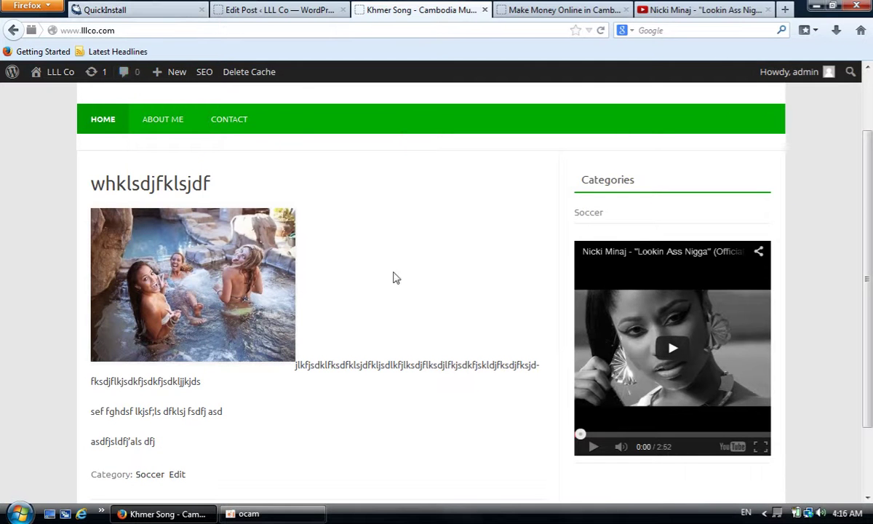
- In the post's HTML source, separate the image code from the first text line with a blank line and update the post
{"action": "left_click", "coordinate": [275, 10]}
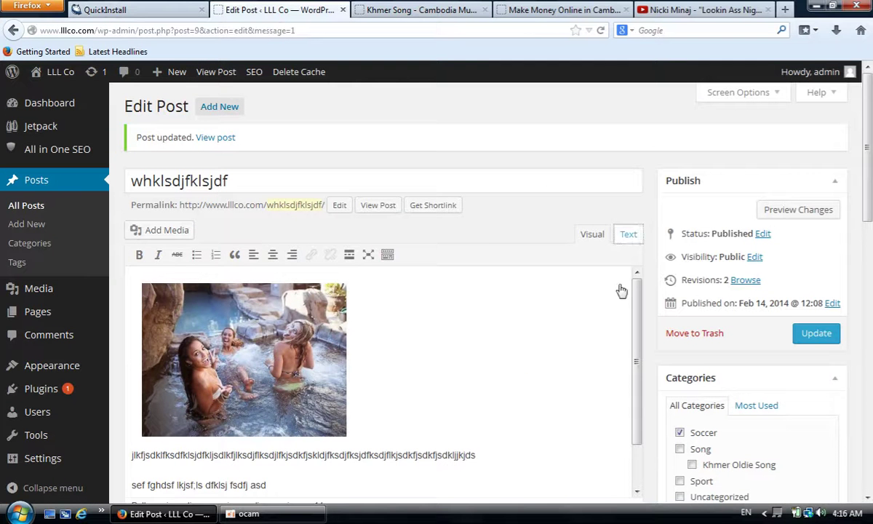
{"action": "left_click", "coordinate": [627, 234]}
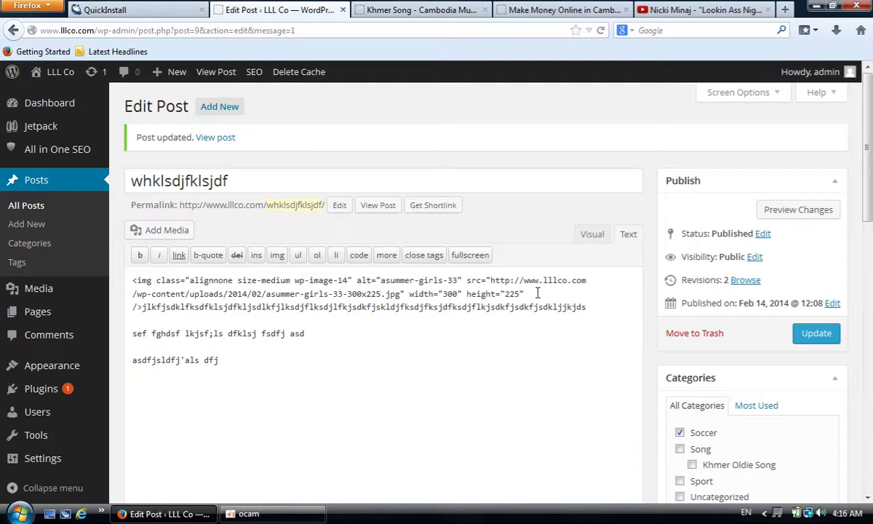
{"action": "left_click", "coordinate": [143, 306]}
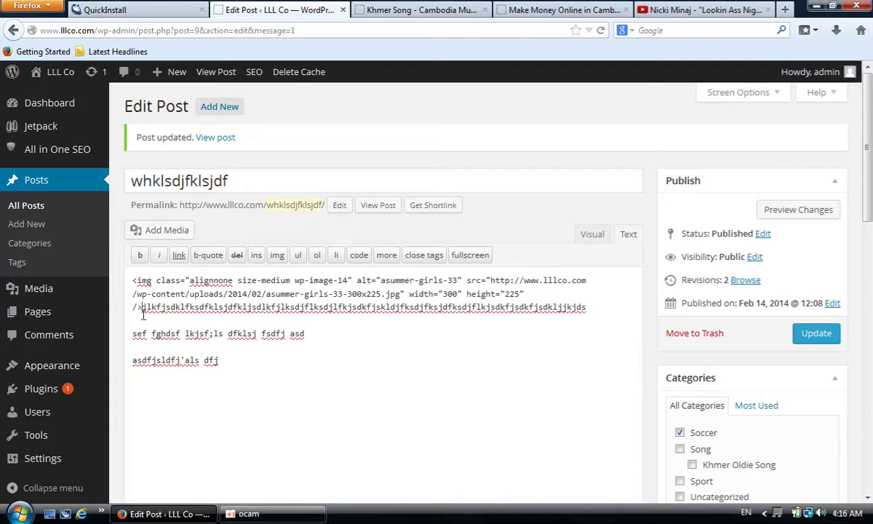
{"action": "key", "text": "Return"}
{"action": "key", "text": "Return"}
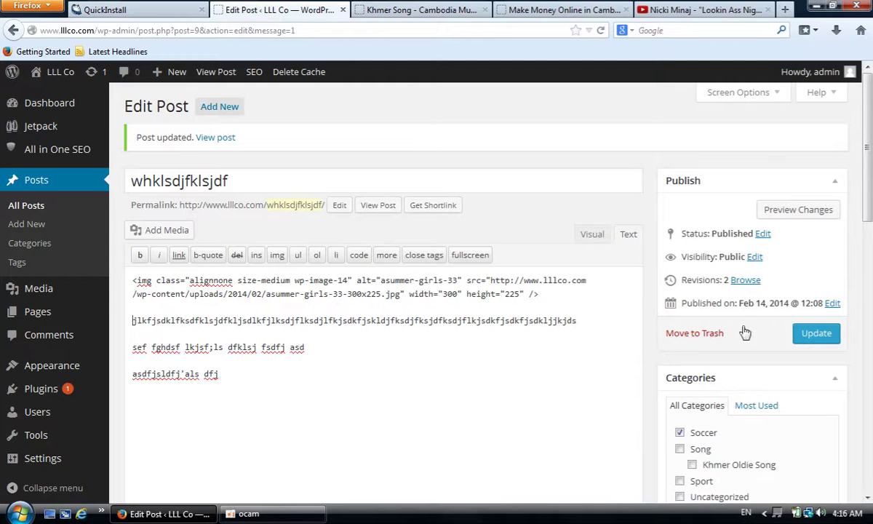
{"action": "left_click", "coordinate": [808, 333]}
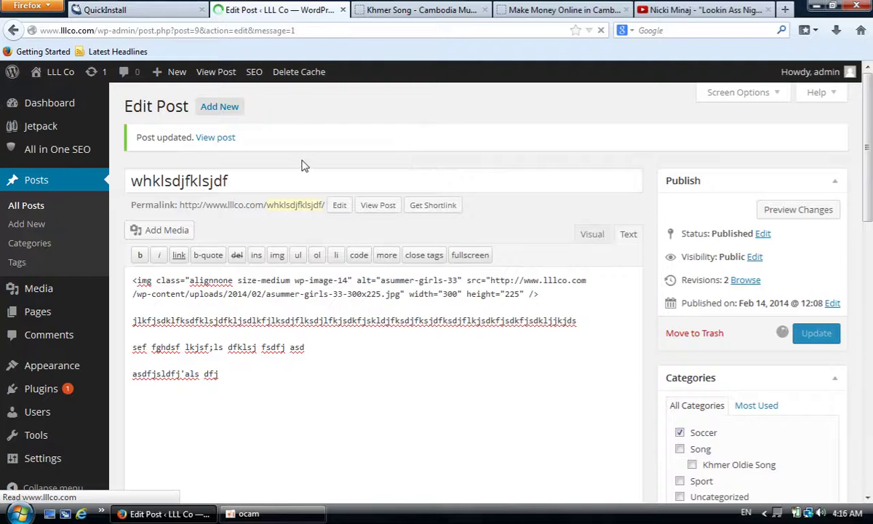
- View the published post to check the spacing between the image and the text
{"action": "left_click", "coordinate": [220, 138]}
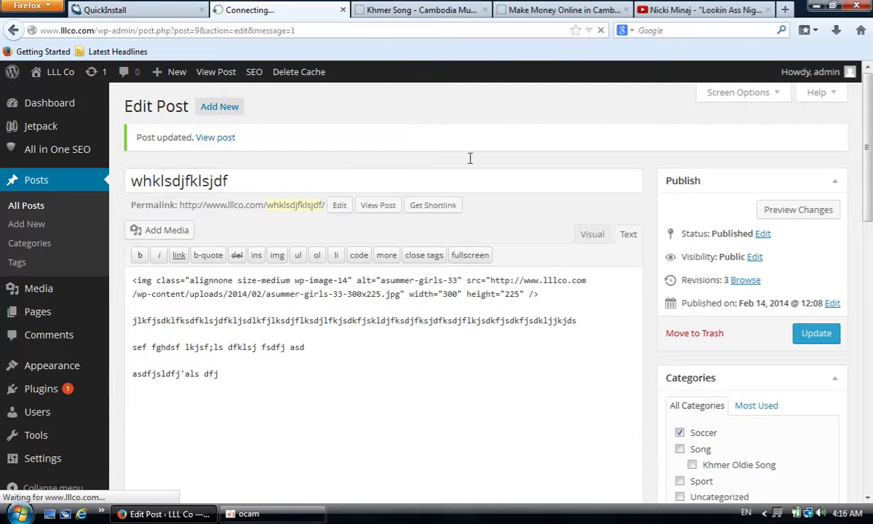
{"action": "scroll", "coordinate": [695, 280], "scroll_direction": "down", "scroll_amount": 2}
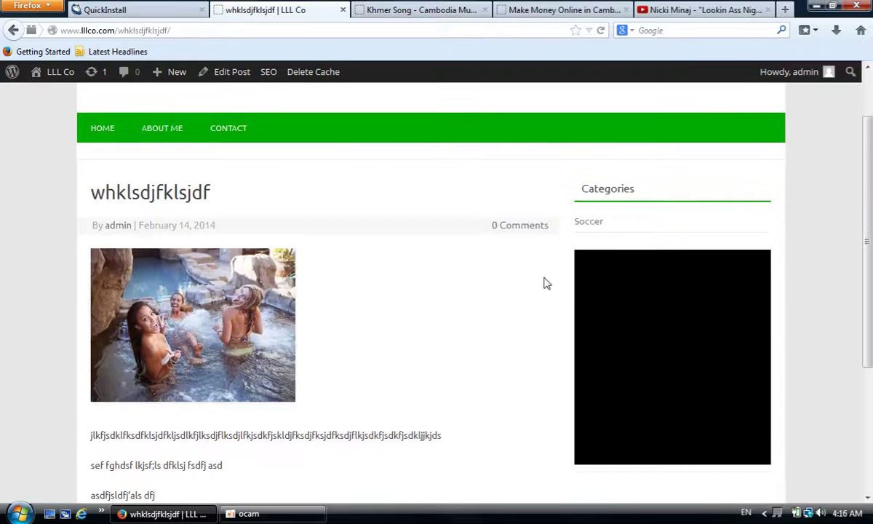
{"action": "scroll", "coordinate": [225, 263], "scroll_direction": "down", "scroll_amount": 2}
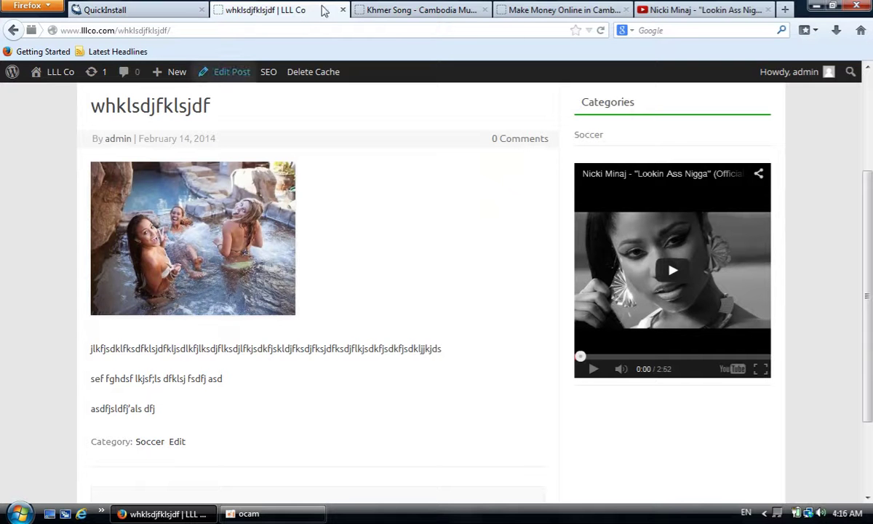
- Return to editing the post and break up the long first line of text with spaces at three places
{"action": "left_click", "coordinate": [13, 30]}
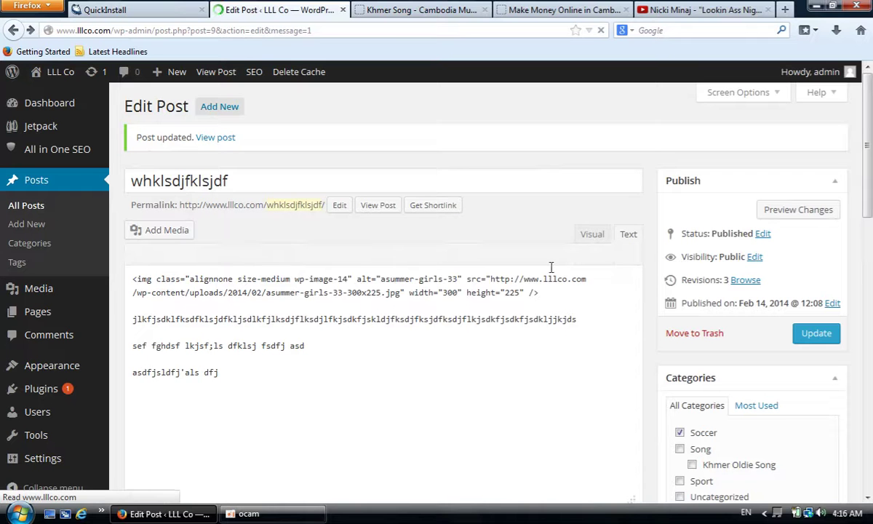
{"action": "left_click", "coordinate": [335, 321]}
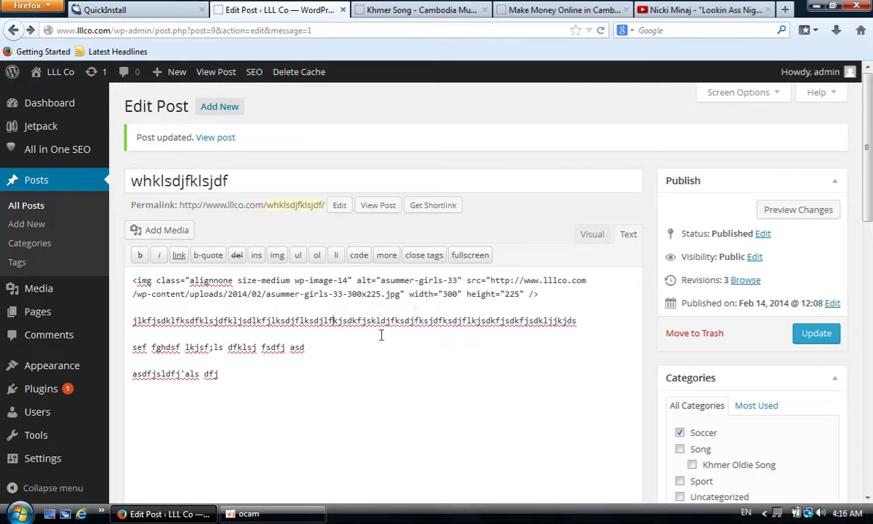
{"action": "left_click", "coordinate": [430, 320]}
{"action": "left_click", "coordinate": [490, 321]}
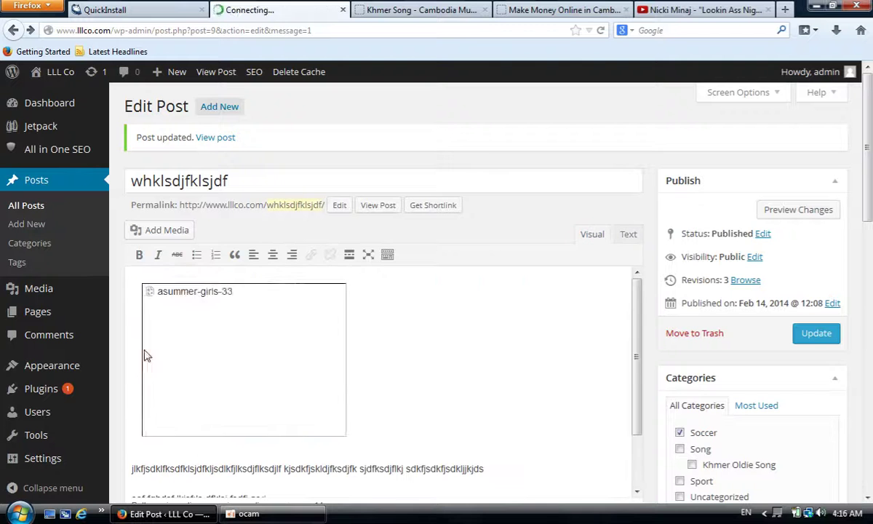
- Remove the blank line between the image code and the first text line in the post's HTML source
{"action": "left_click", "coordinate": [627, 235]}
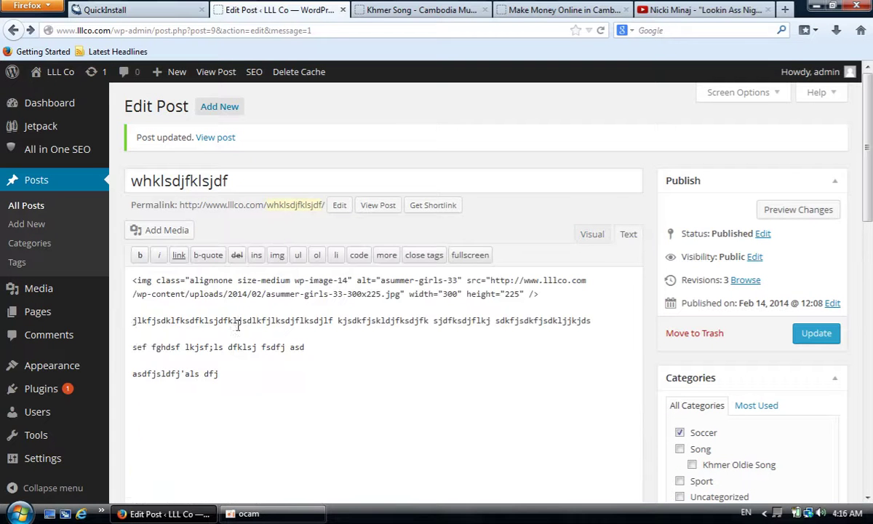
{"action": "left_click", "coordinate": [132, 320]}
{"action": "key", "text": "BackSpace"}
{"action": "key", "text": "BackSpace"}
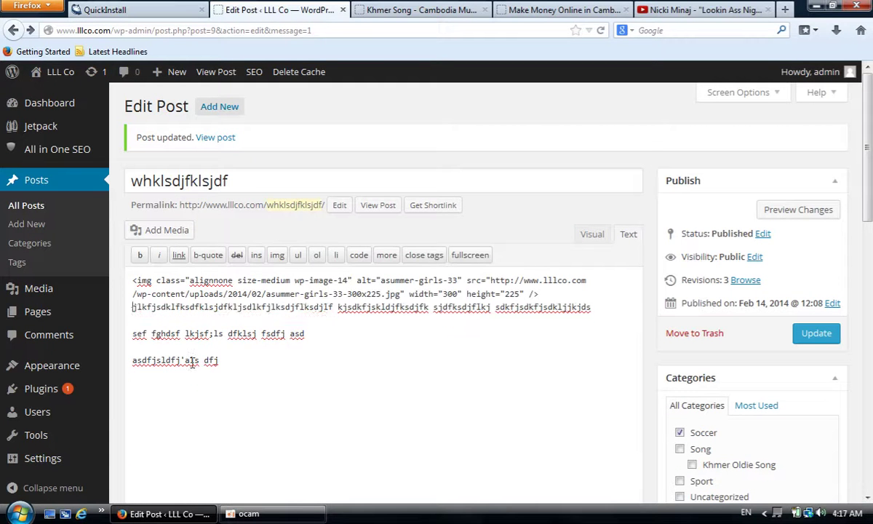
- Set the post image's alignment to Left in its image settings and update the post
{"action": "left_click", "coordinate": [592, 234]}
{"action": "left_click", "coordinate": [204, 299]}
{"action": "left_click", "coordinate": [157, 302]}
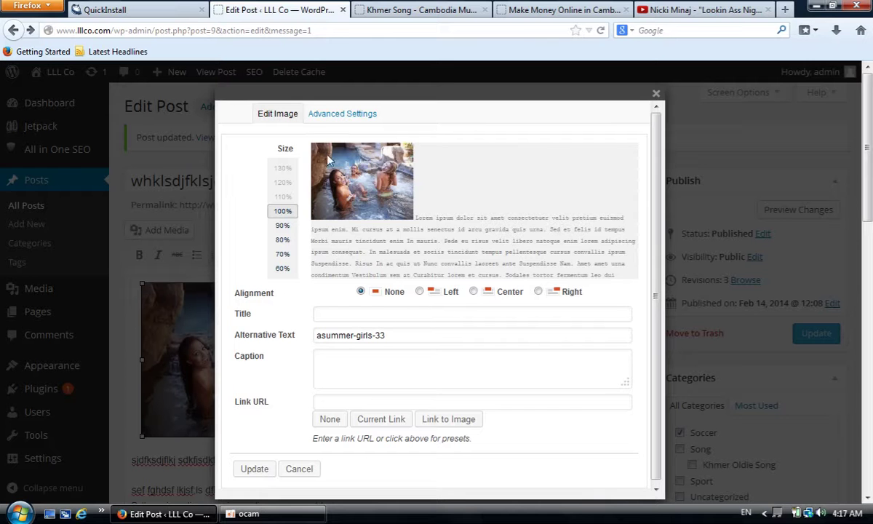
{"action": "left_click", "coordinate": [420, 292]}
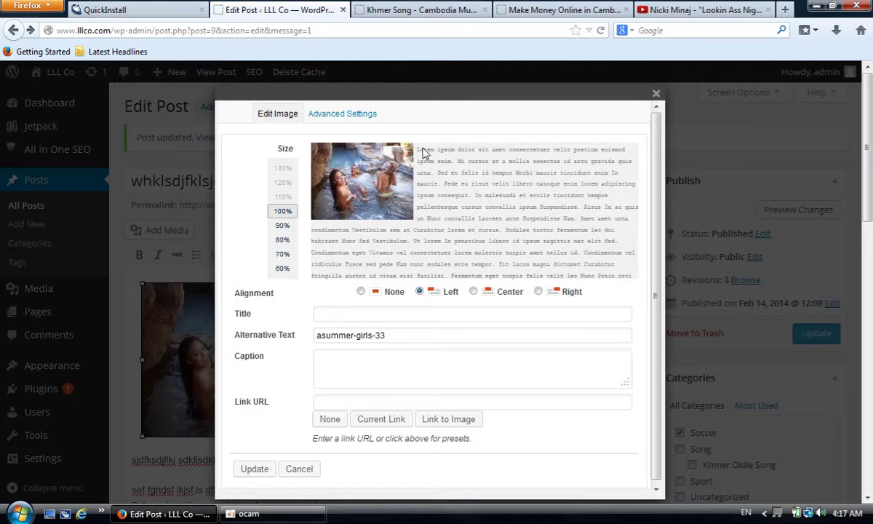
{"action": "left_click", "coordinate": [242, 471]}
{"action": "left_click", "coordinate": [817, 334]}
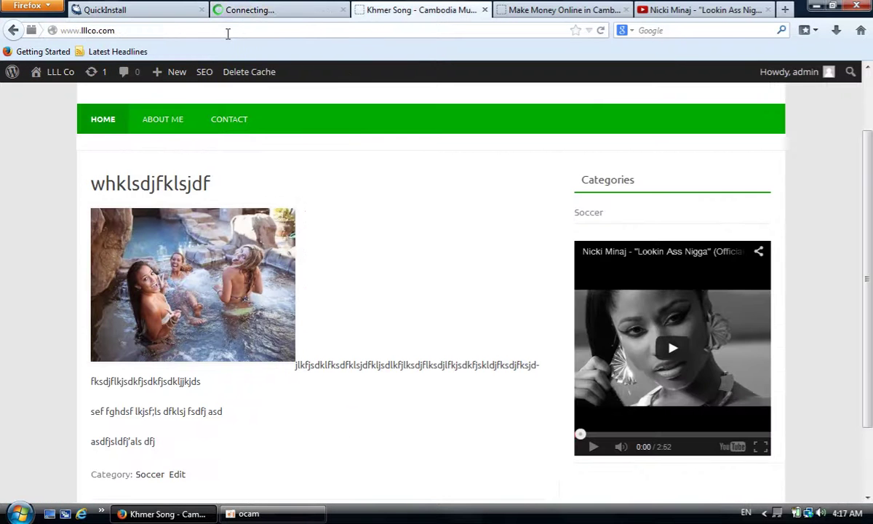
- Reload the LLL Co home page to check the text beside the left-aligned image
{"action": "left_click", "coordinate": [227, 32]}
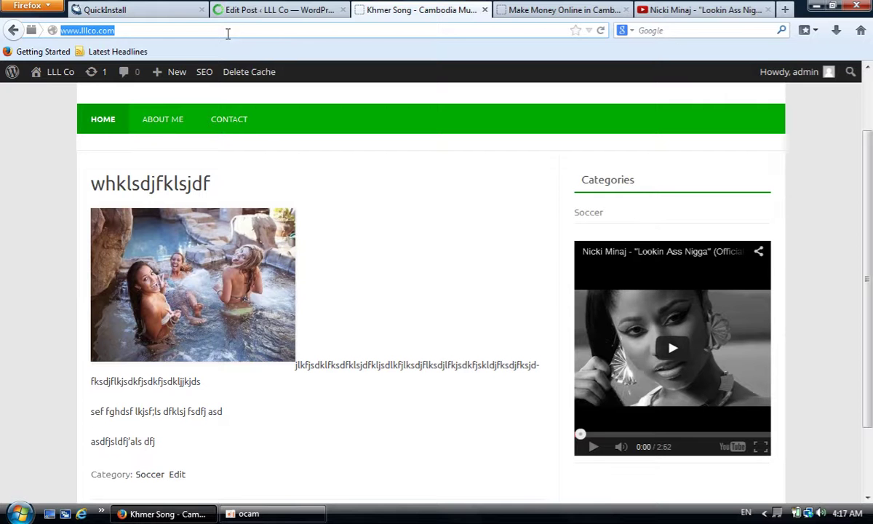
{"action": "key", "text": "Return"}
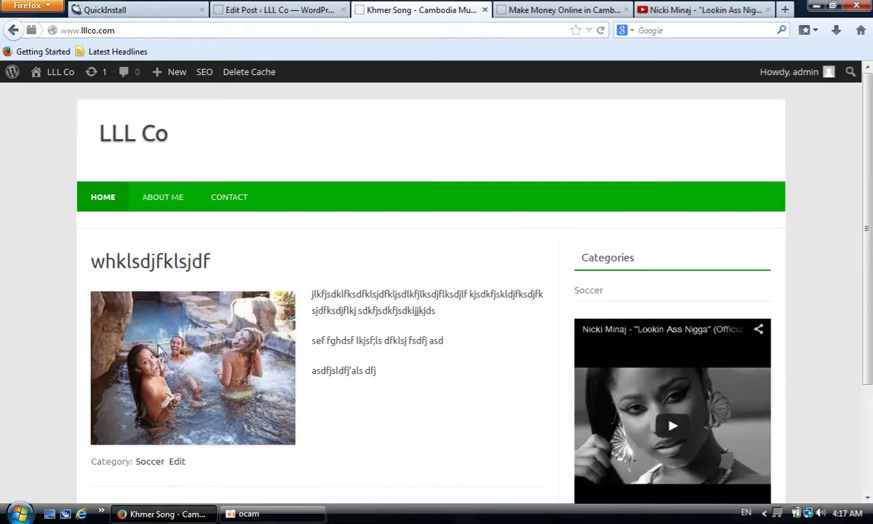
{"action": "scroll", "coordinate": [332, 342], "scroll_direction": "down", "scroll_amount": 3}
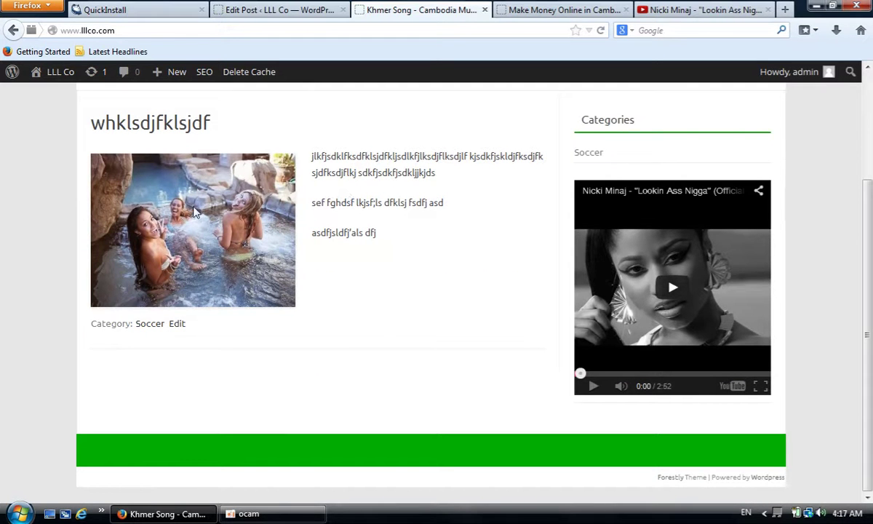
- Change the post image's alignment to Right, update the post and dismiss the Norton performance alert
{"action": "left_click", "coordinate": [251, 10]}
{"action": "left_click", "coordinate": [212, 328]}
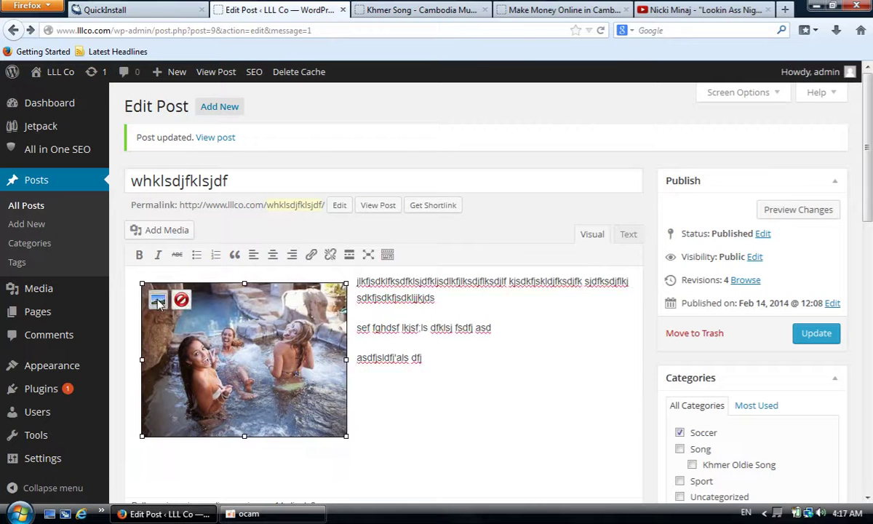
{"action": "left_click", "coordinate": [158, 300]}
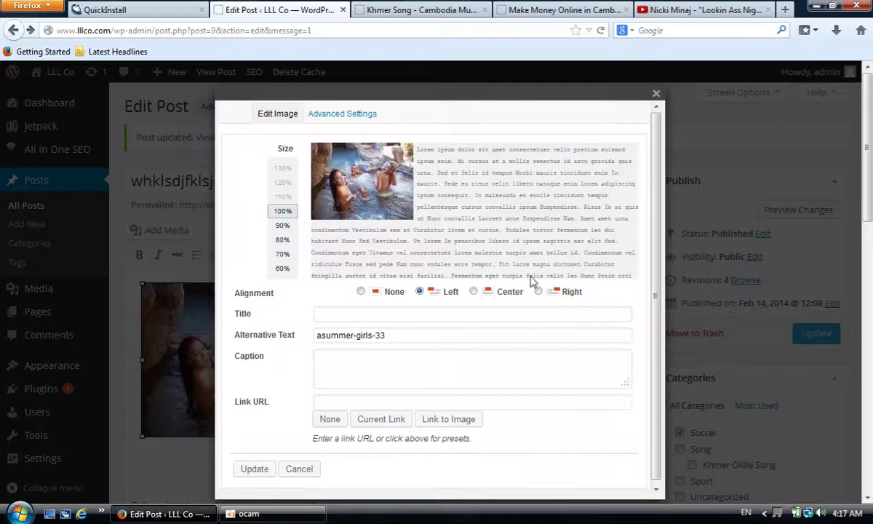
{"action": "left_click", "coordinate": [539, 292]}
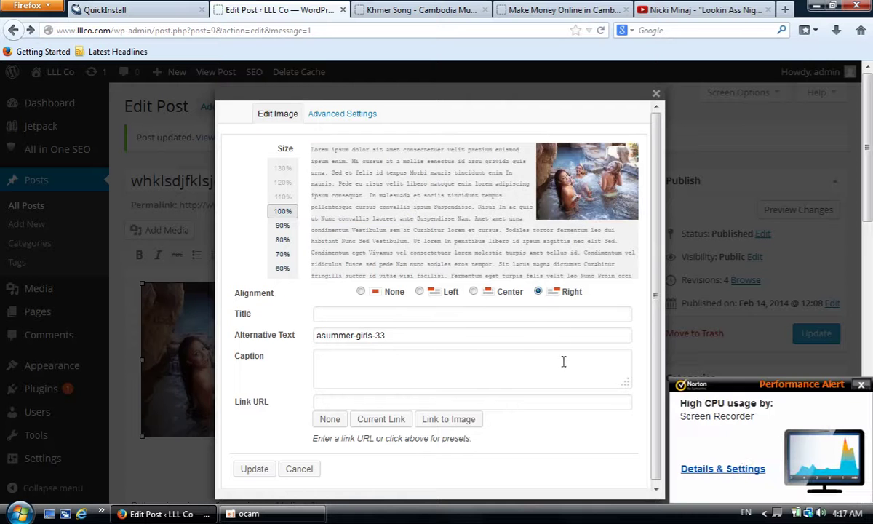
{"action": "left_click", "coordinate": [255, 469]}
{"action": "left_click", "coordinate": [817, 334]}
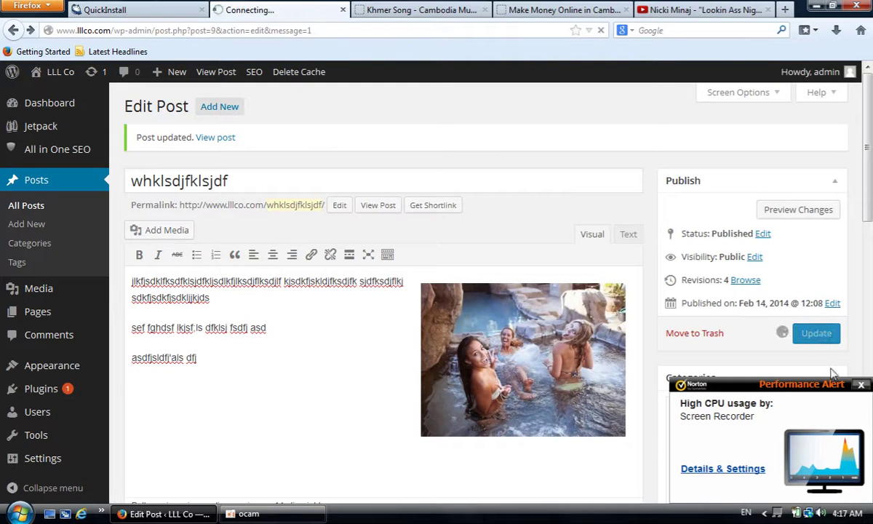
{"action": "left_click", "coordinate": [863, 386]}
- Reload the LLL Co home page to check the right-aligned image in the post
{"action": "left_click", "coordinate": [400, 10]}
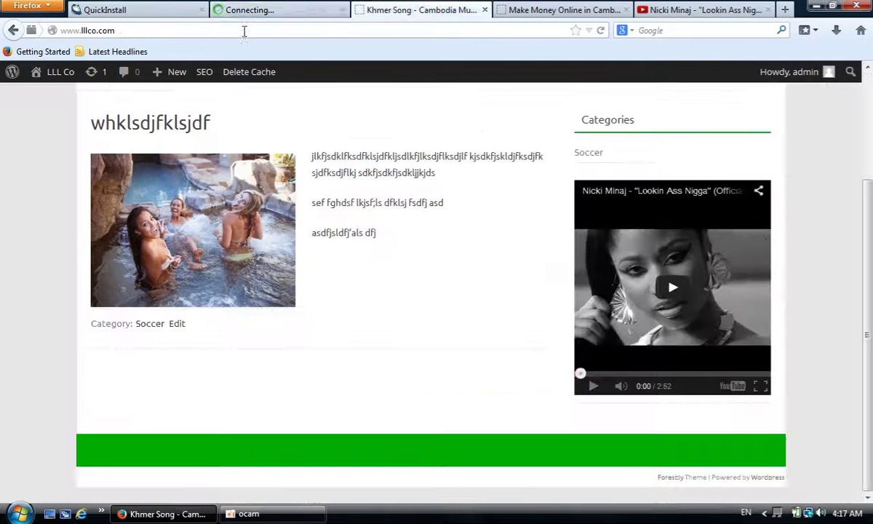
{"action": "left_click", "coordinate": [222, 31]}
{"action": "key", "text": "Return"}
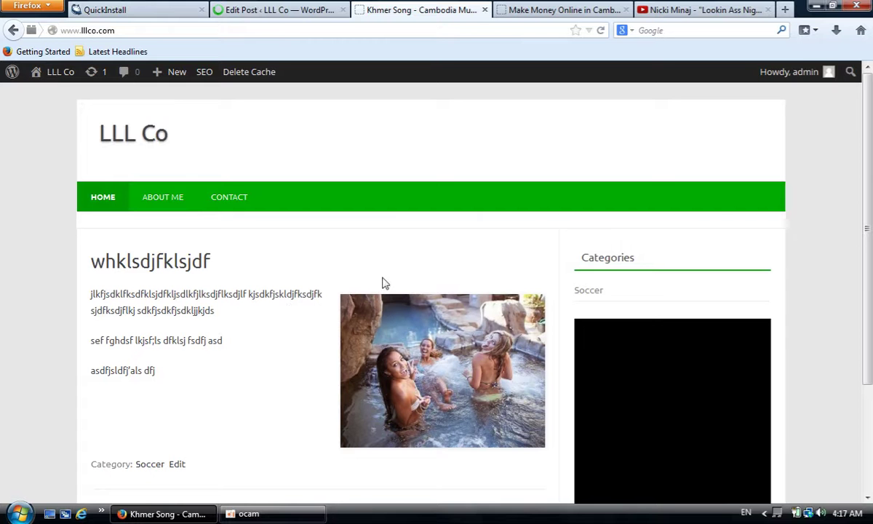
{"action": "scroll", "coordinate": [418, 273], "scroll_direction": "down", "scroll_amount": 2}
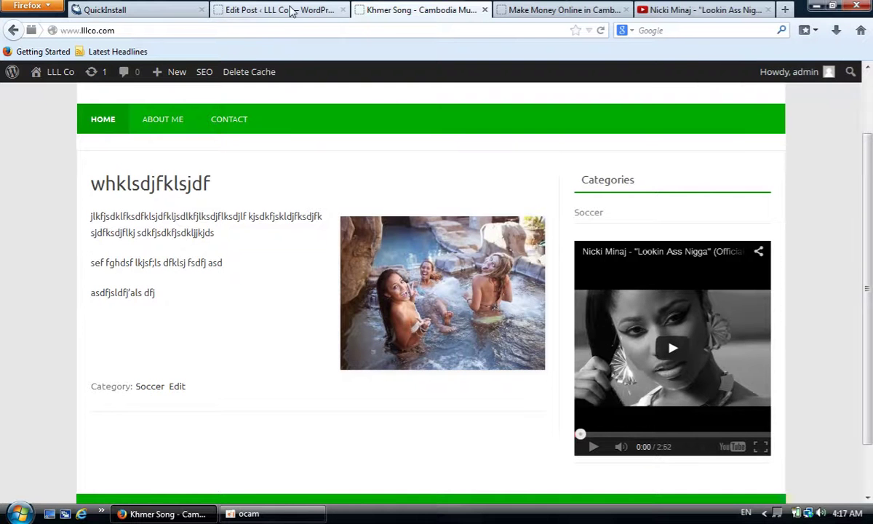
{"action": "left_click", "coordinate": [291, 10]}
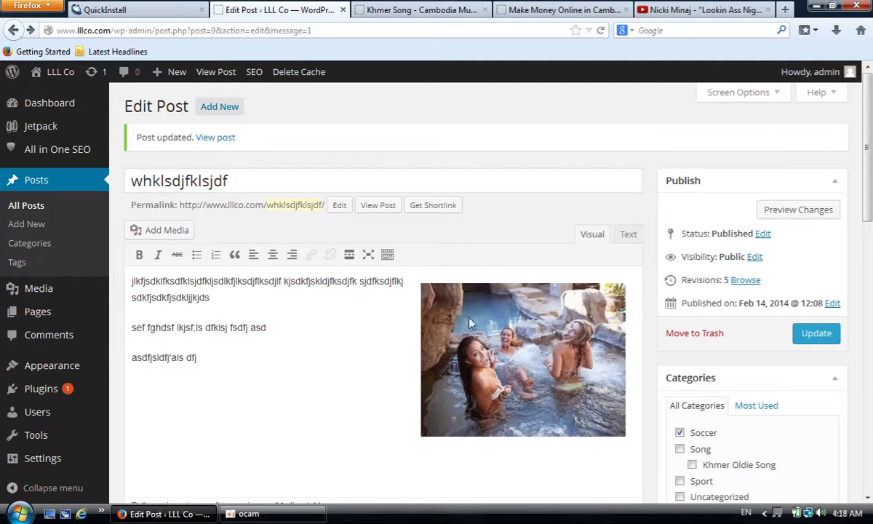
{"action": "left_click", "coordinate": [442, 314]}
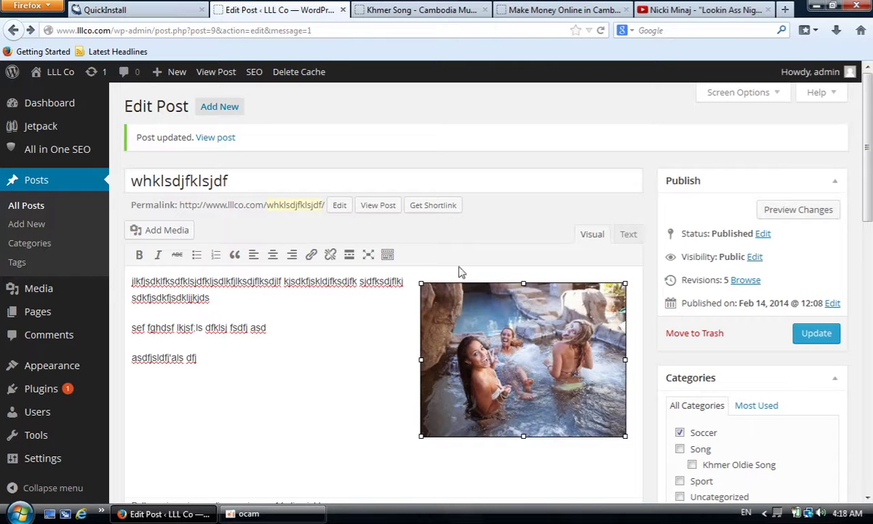
{"action": "left_click", "coordinate": [627, 234]}
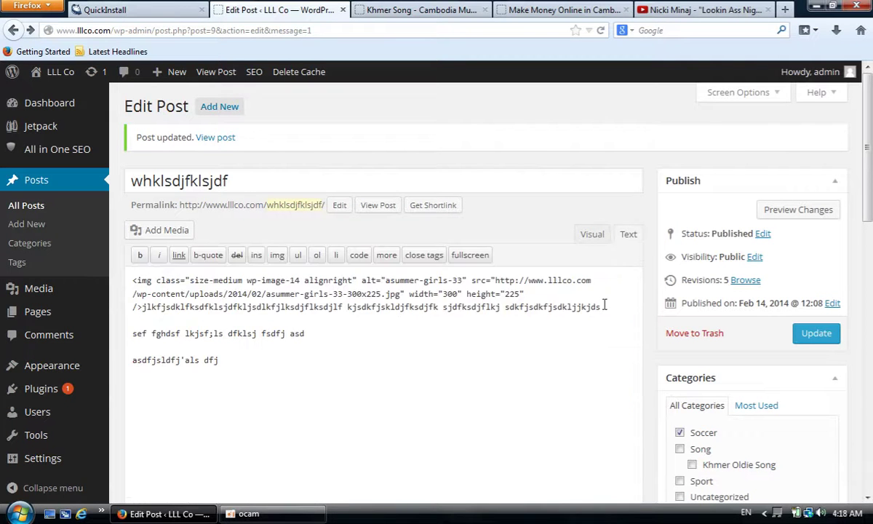
{"action": "left_click", "coordinate": [589, 236]}
{"action": "left_click", "coordinate": [450, 318]}
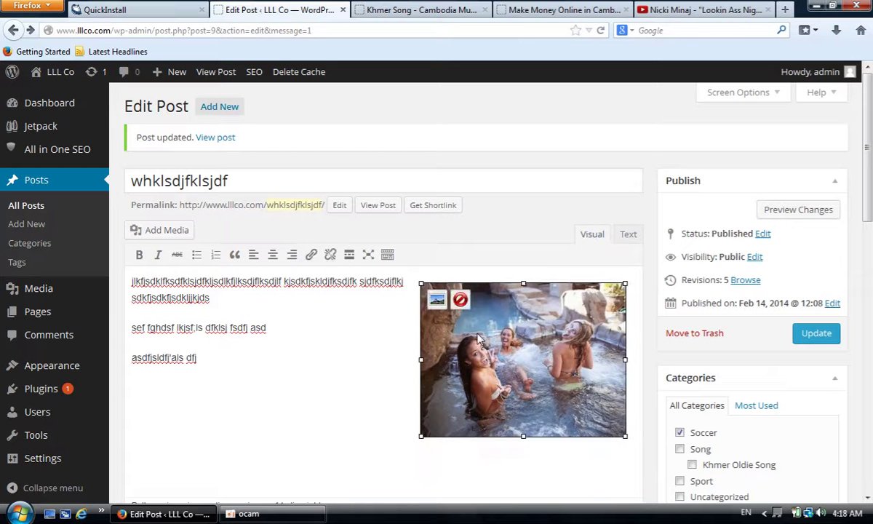
{"action": "left_click", "coordinate": [436, 301]}
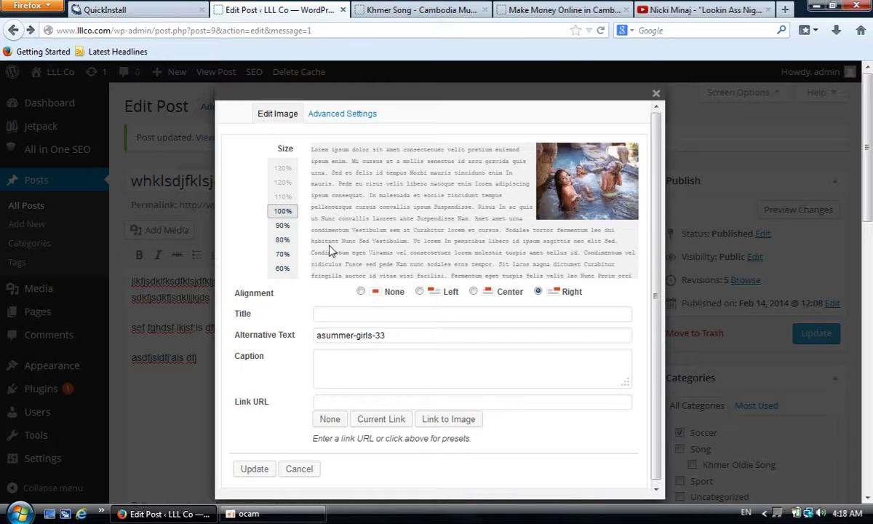
{"action": "left_click", "coordinate": [328, 401]}
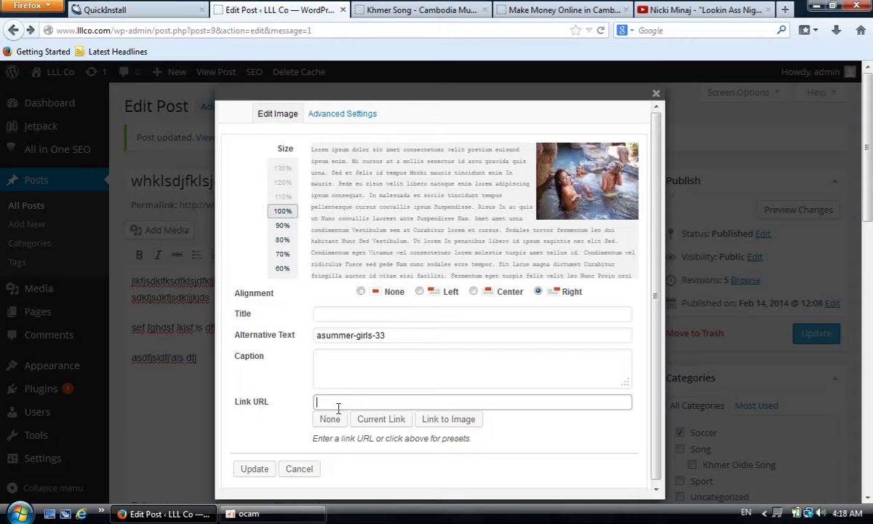
{"action": "type", "text": "http://"}
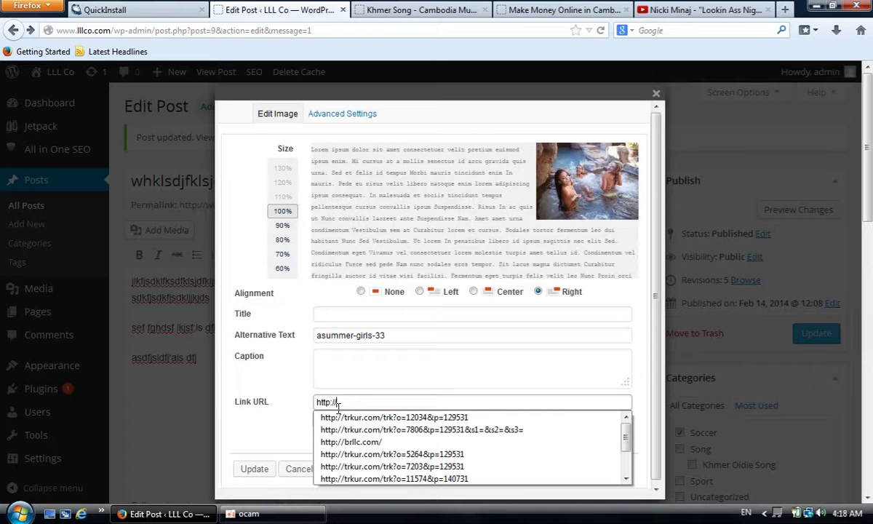
{"action": "type", "text": "www."}
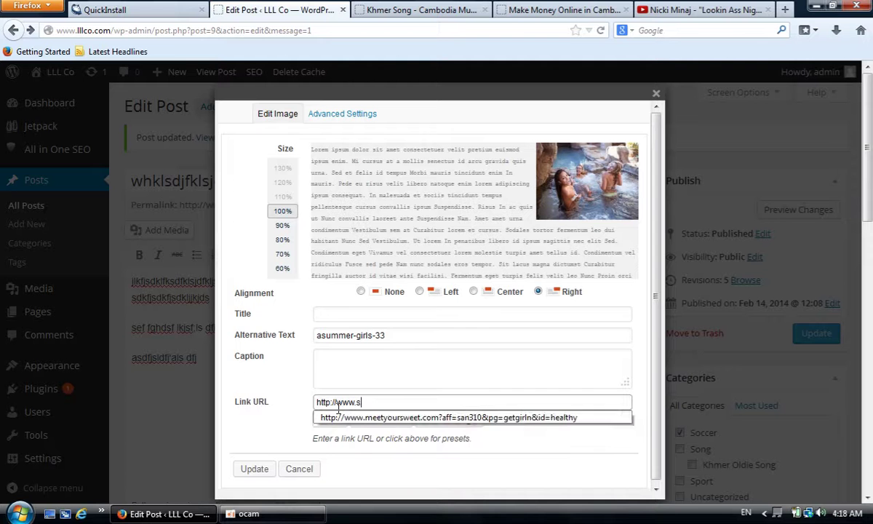
{"action": "type", "text": "santhana.com"}
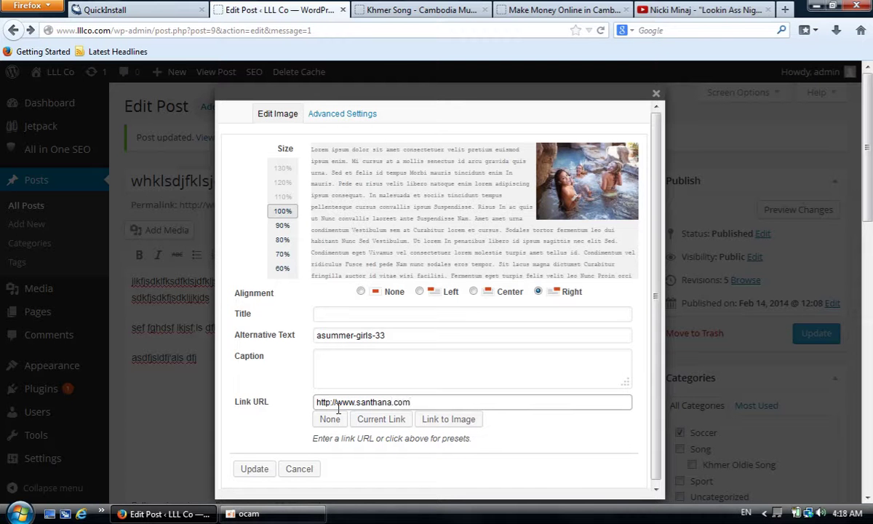
{"action": "left_click", "coordinate": [253, 469]}
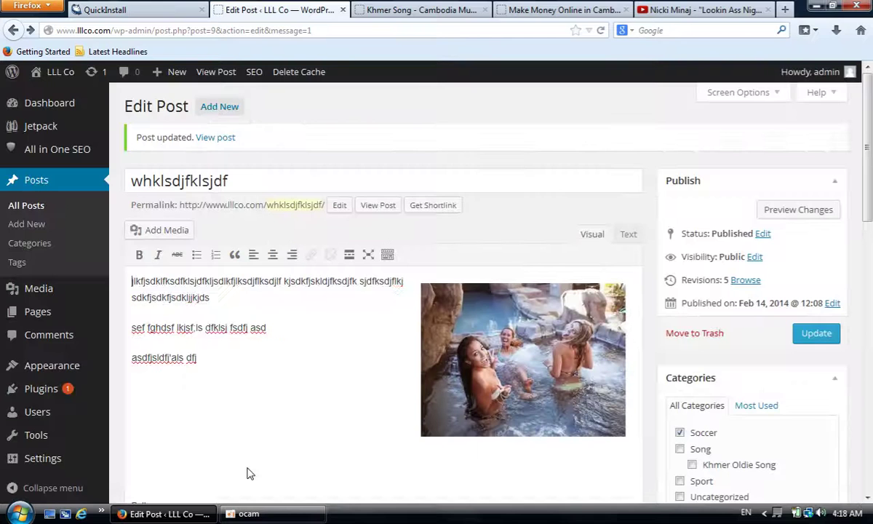
{"action": "left_click", "coordinate": [817, 333]}
- Reload the LLL Co home page, follow the post image's link to check its target, and return to the site
{"action": "left_click", "coordinate": [405, 10]}
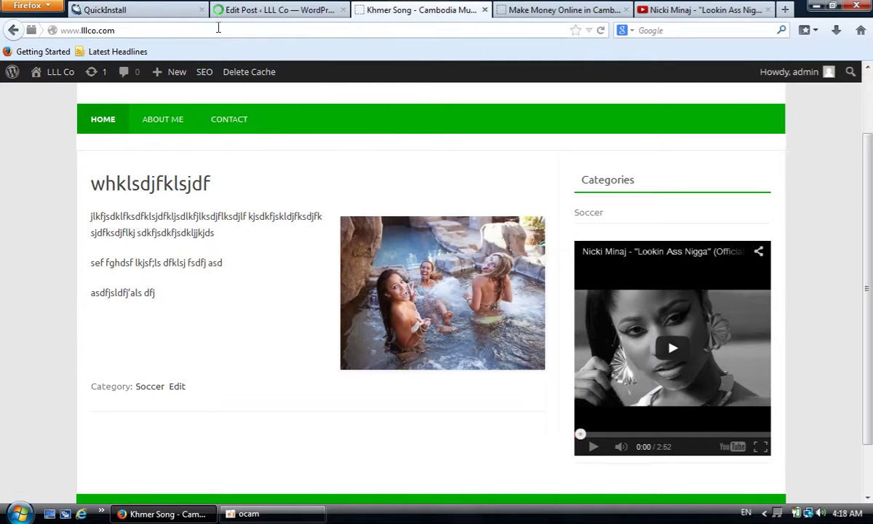
{"action": "left_click", "coordinate": [218, 27]}
{"action": "key", "text": "Return"}
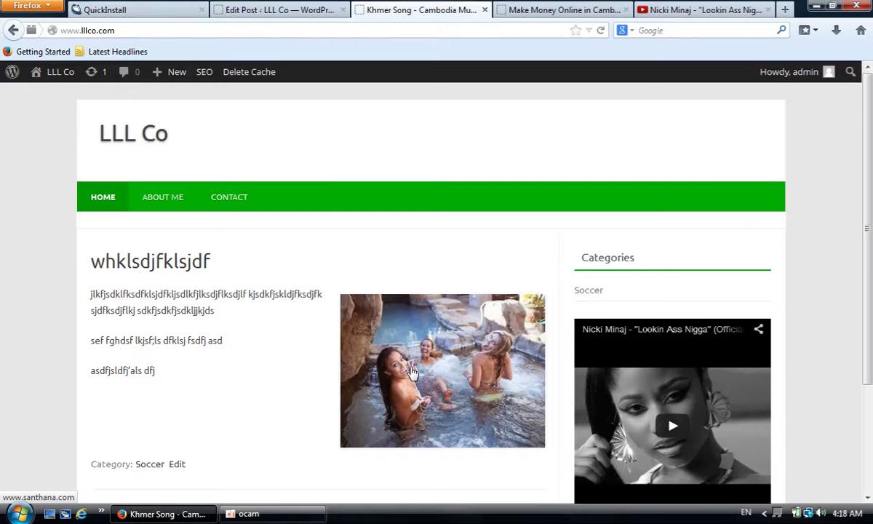
{"action": "left_click", "coordinate": [411, 372]}
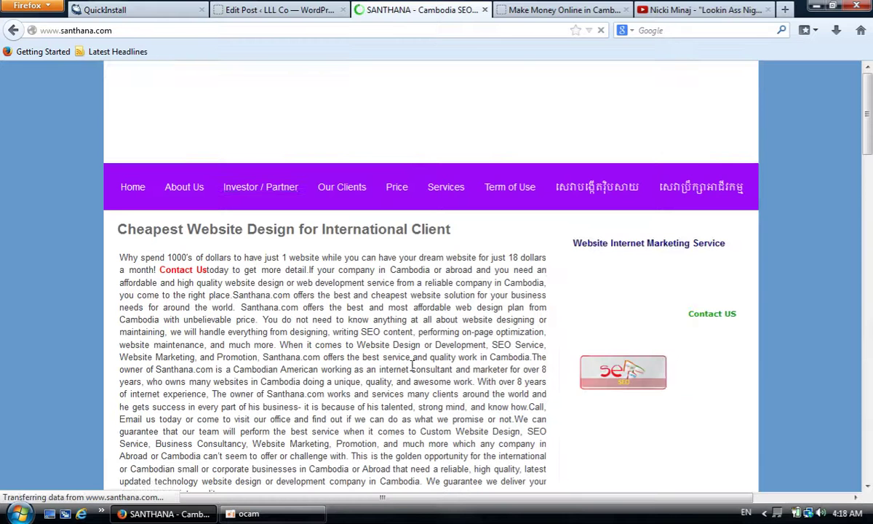
{"action": "left_click", "coordinate": [13, 31]}
{"action": "left_click", "coordinate": [13, 30]}
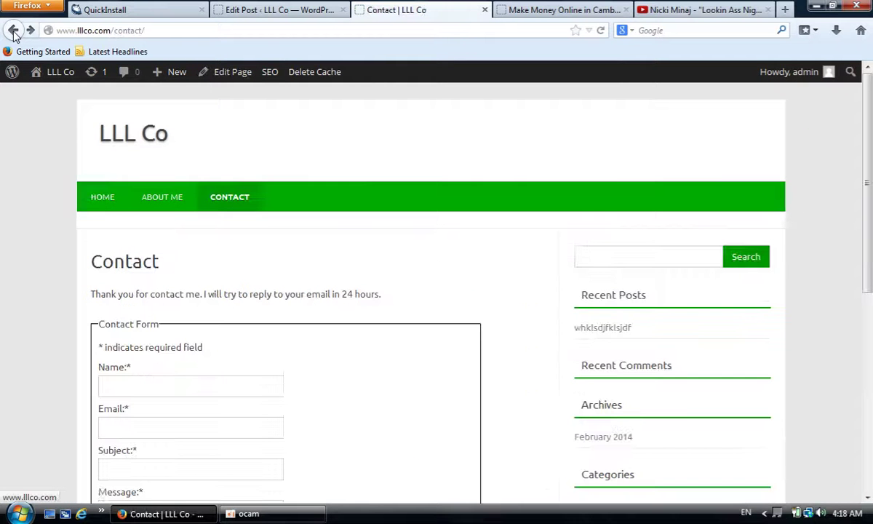
{"action": "mouse_move", "coordinate": [175, 71]}
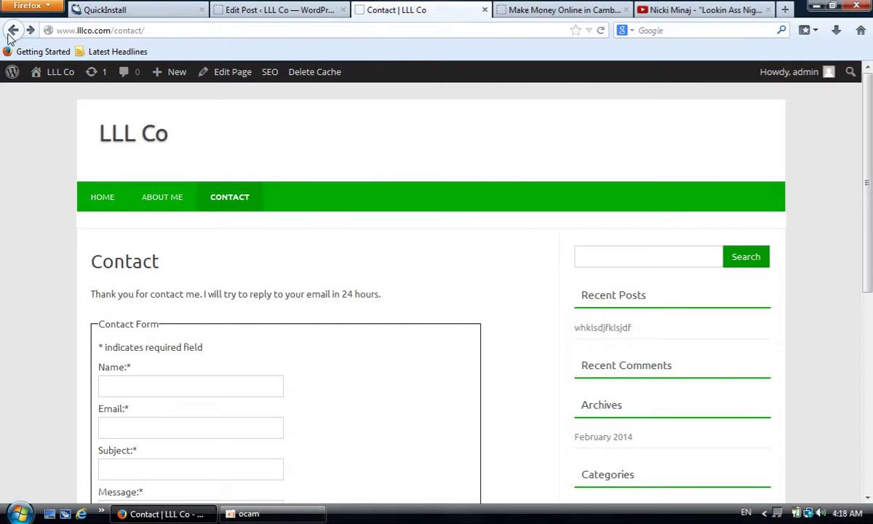
- Copy the linked image's HTML code, from the opening a tag to its closing tag, out of the post's source text
{"action": "left_click", "coordinate": [244, 10]}
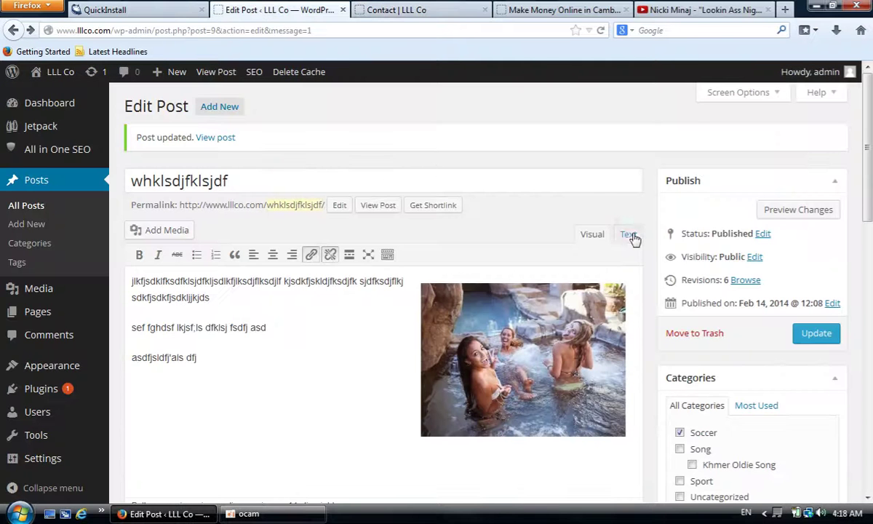
{"action": "left_click", "coordinate": [629, 234]}
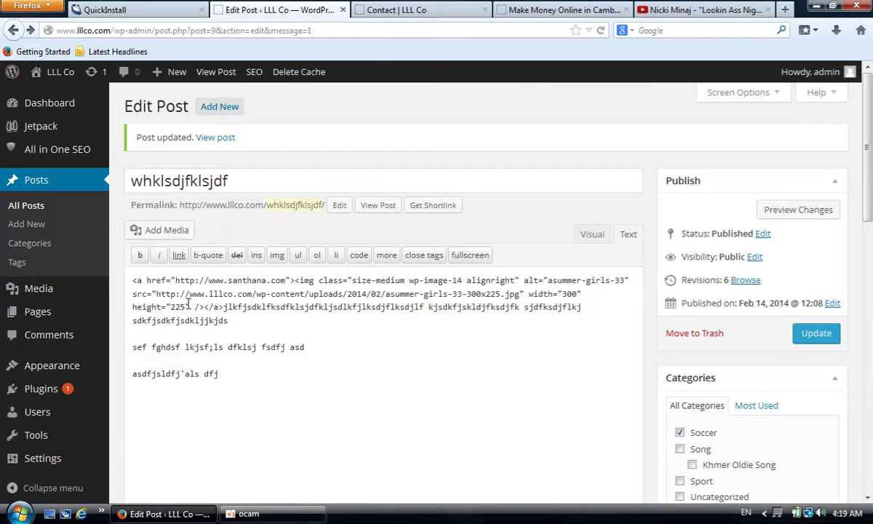
{"action": "left_click_drag", "start_coordinate": [221, 307], "coordinate": [112, 267]}
{"action": "key", "text": "ctrl+c"}
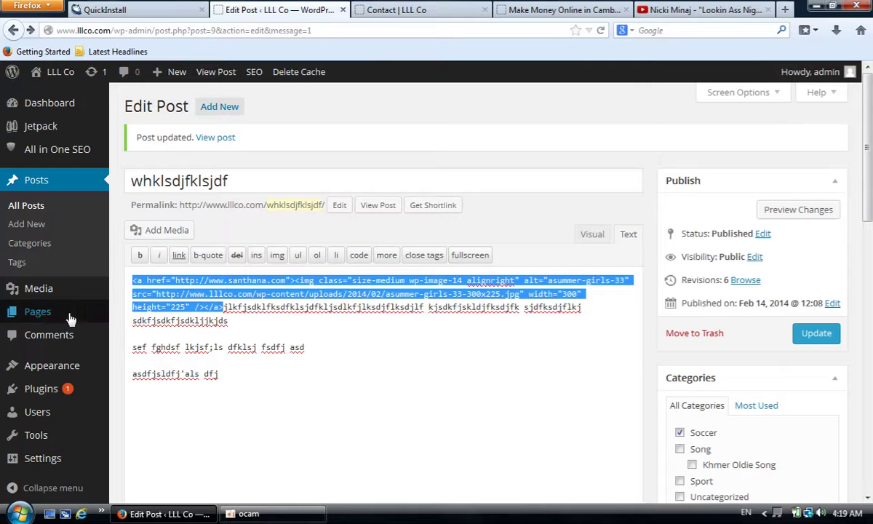
- Paste the copied image code below the video code in the Main Sidebar's Text widget and save the widget
{"action": "mouse_move", "coordinate": [29, 365]}
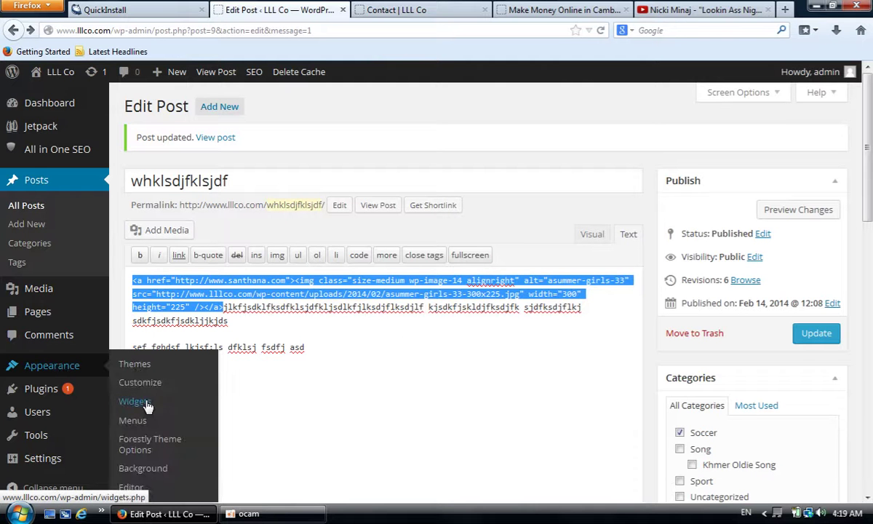
{"action": "left_click", "coordinate": [145, 402]}
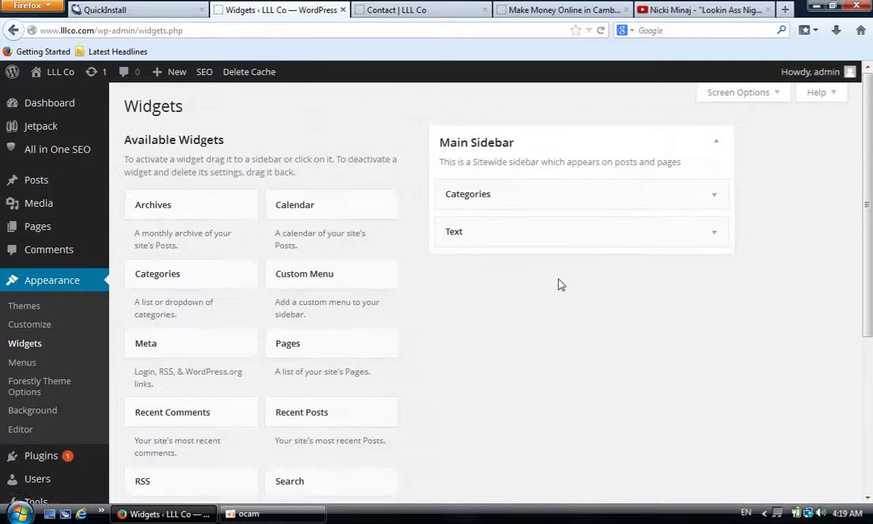
{"action": "scroll", "coordinate": [539, 302], "scroll_direction": "down", "scroll_amount": 2}
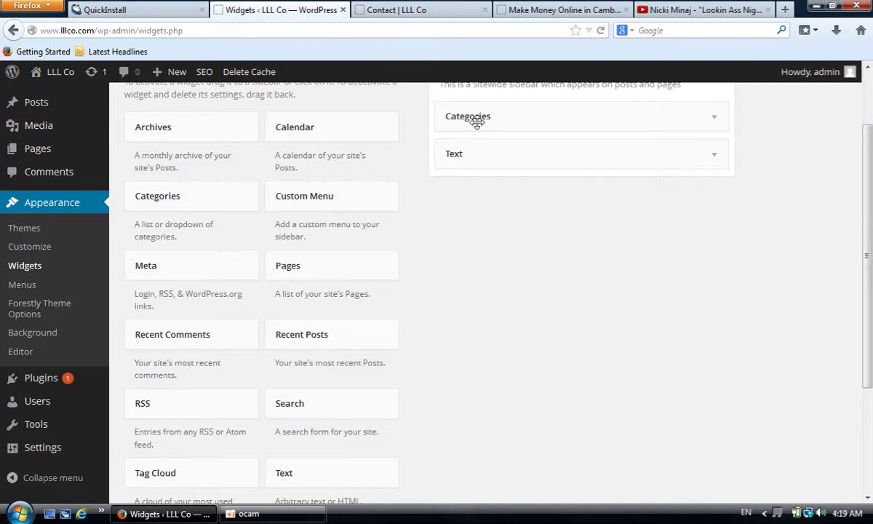
{"action": "left_click", "coordinate": [716, 158]}
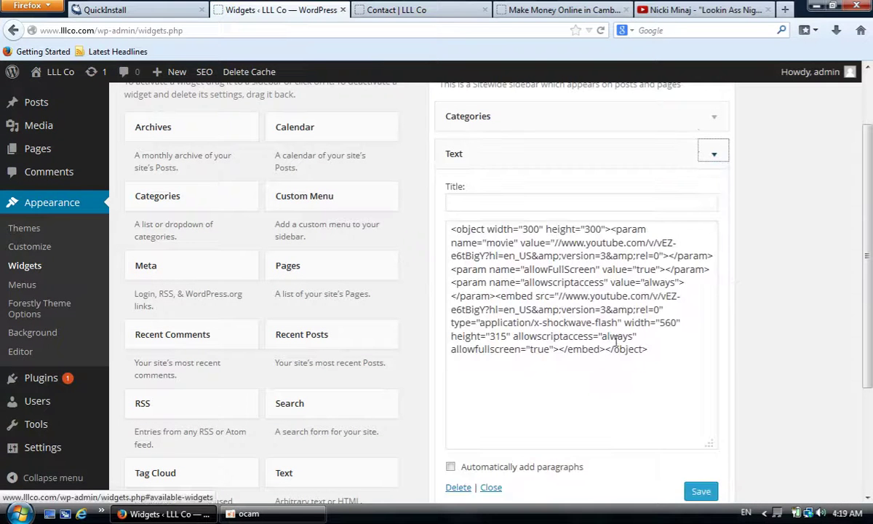
{"action": "left_click", "coordinate": [676, 384]}
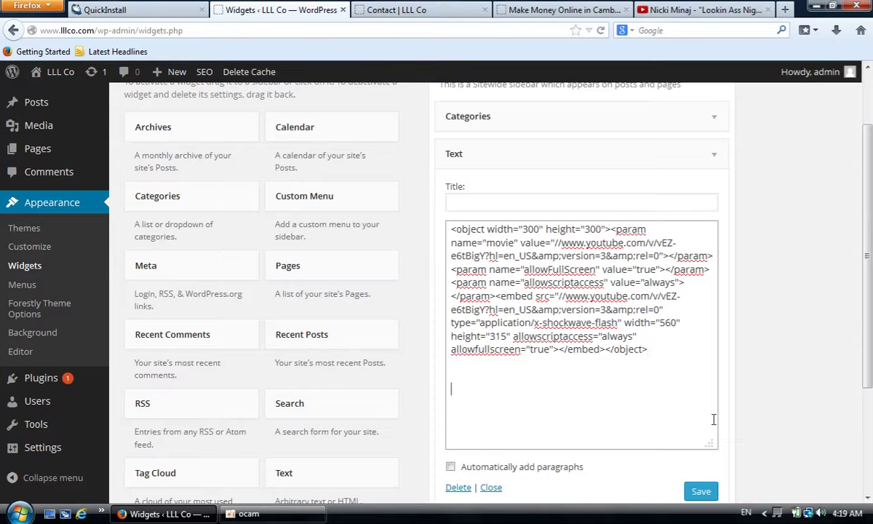
{"action": "key", "text": "Return"}
{"action": "key", "text": "Return"}
{"action": "key", "text": "Return"}
{"action": "key", "text": "ctrl+v"}
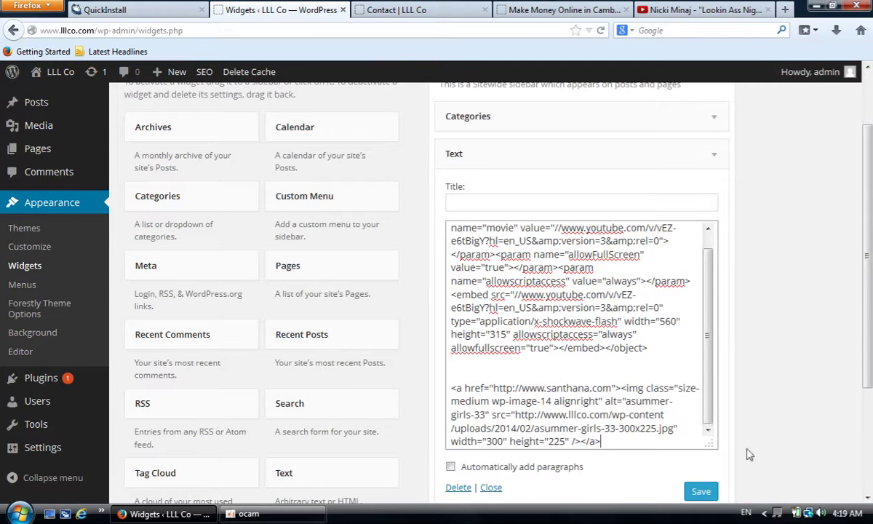
{"action": "left_click", "coordinate": [700, 492]}
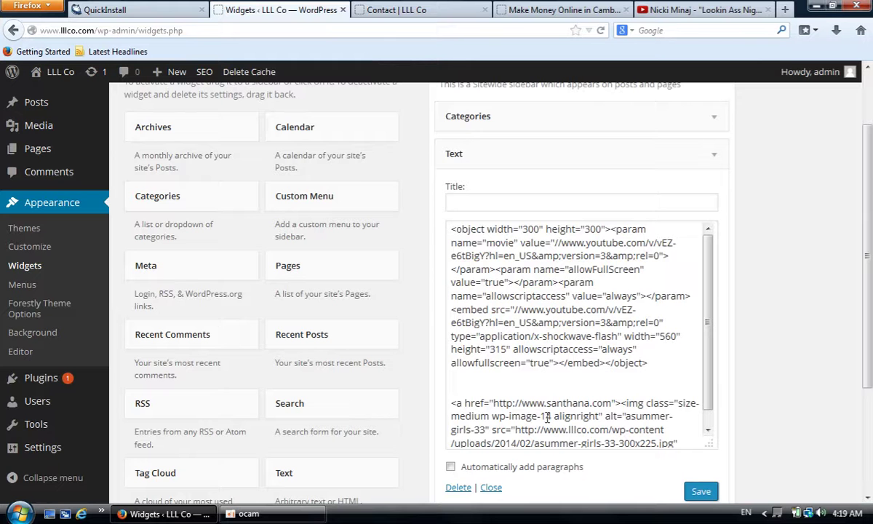
- View the LLL Co home page to check the image below the sidebar video, and return to the widget settings
{"action": "left_click", "coordinate": [56, 72]}
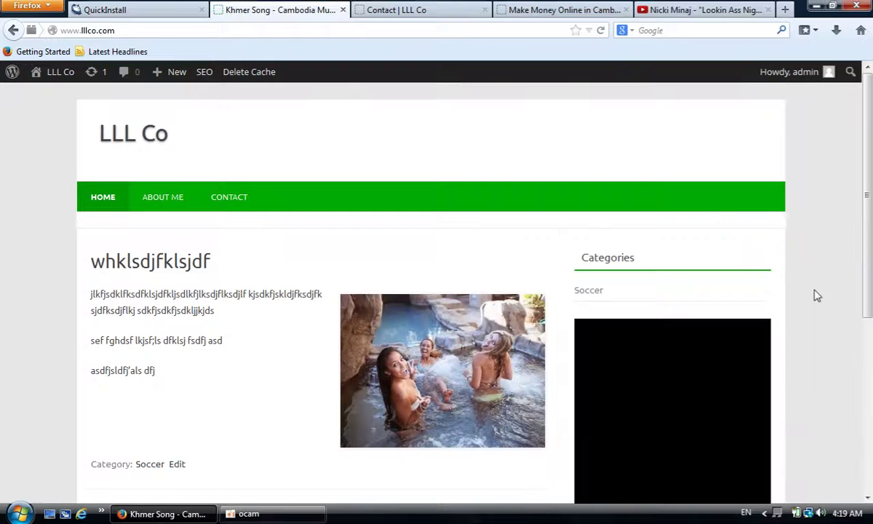
{"action": "scroll", "coordinate": [815, 295], "scroll_direction": "down", "scroll_amount": 1}
{"action": "scroll", "coordinate": [815, 294], "scroll_direction": "down", "scroll_amount": 4}
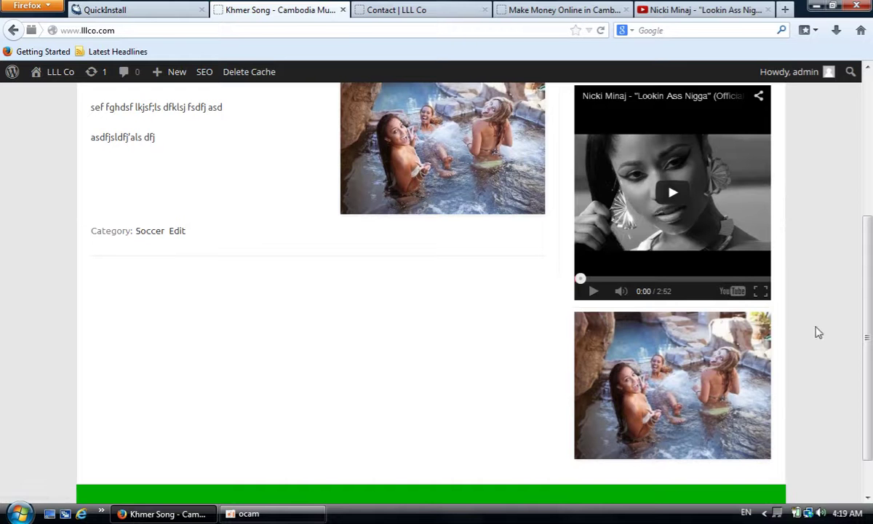
{"action": "scroll", "coordinate": [305, 370], "scroll_direction": "up", "scroll_amount": 4}
{"action": "left_click", "coordinate": [13, 30]}
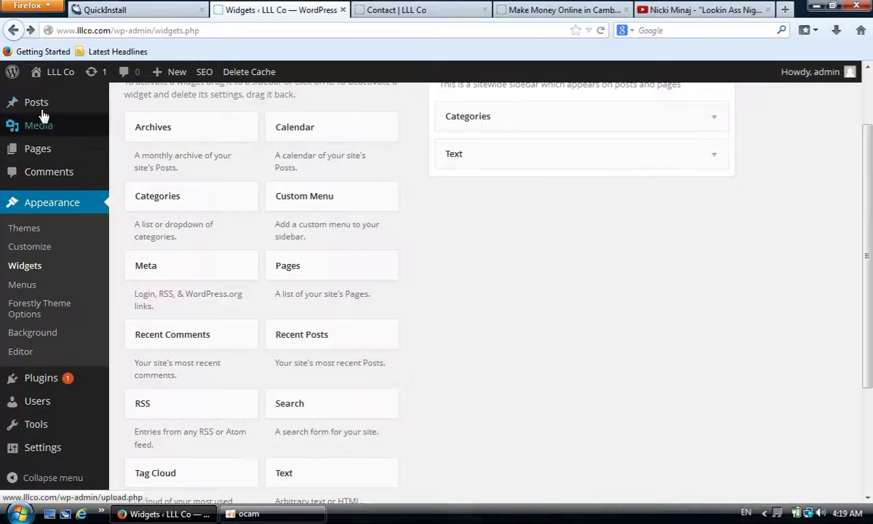
- Start a new post and place the cursor in its empty body
{"action": "mouse_move", "coordinate": [52, 106]}
{"action": "left_click", "coordinate": [131, 127]}
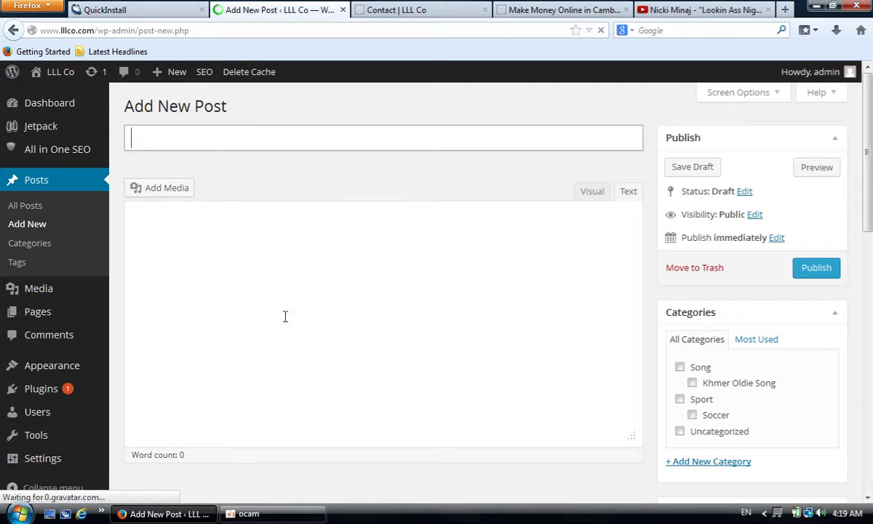
{"action": "left_click", "coordinate": [241, 287]}
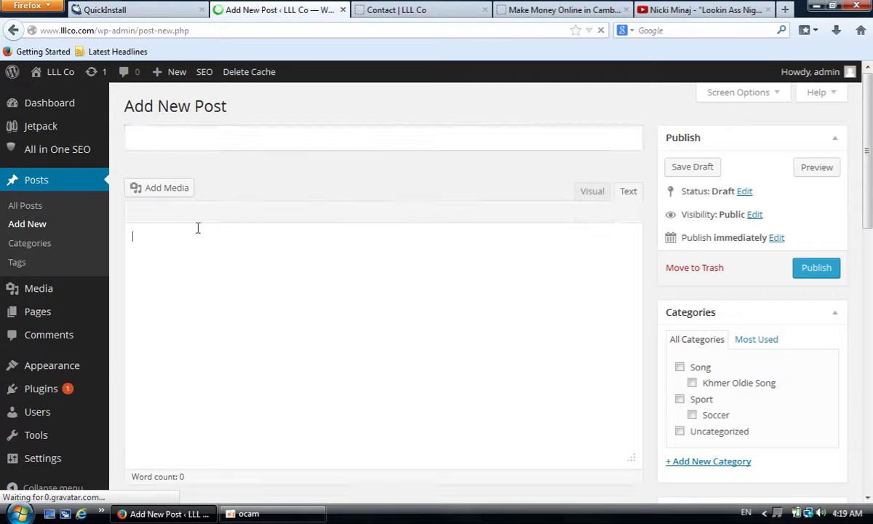
- Upload the summer-girls-27 image from the computer to the new post's media library
{"action": "left_click", "coordinate": [154, 188]}
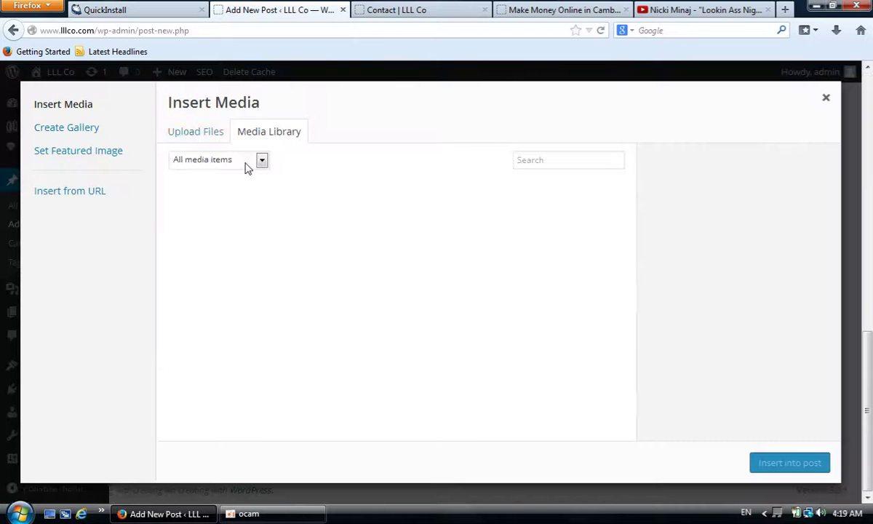
{"action": "left_click", "coordinate": [194, 137]}
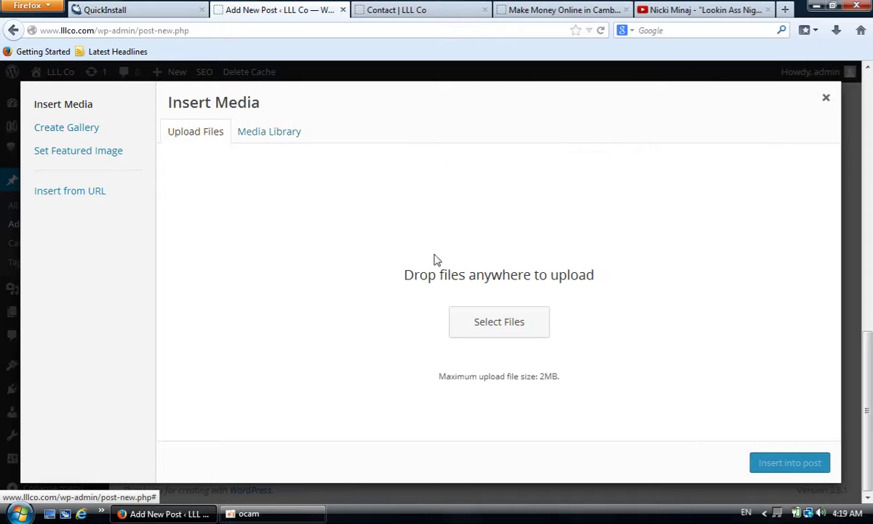
{"action": "left_click", "coordinate": [498, 321]}
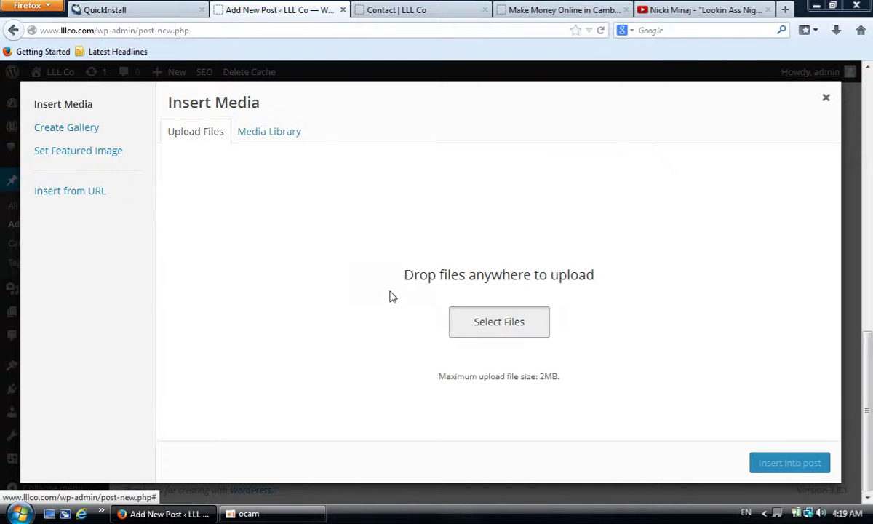
{"action": "double_click", "coordinate": [262, 114]}
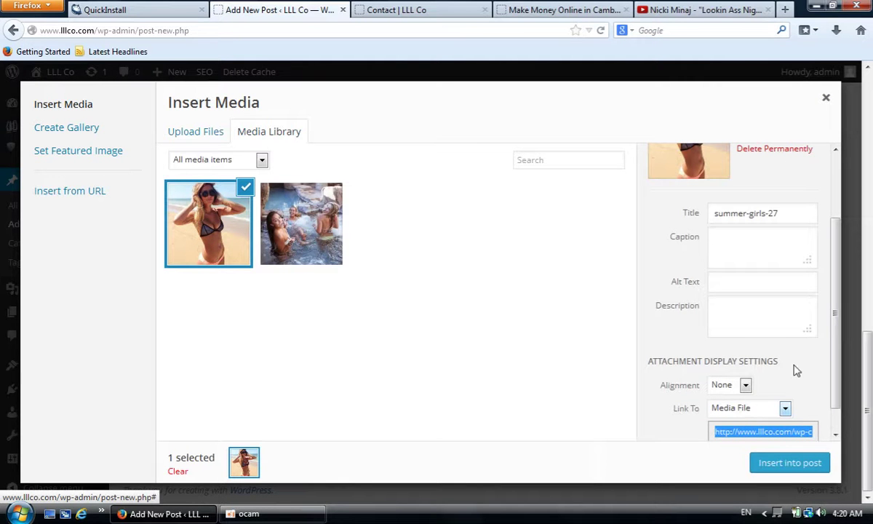
{"action": "scroll", "coordinate": [797, 364], "scroll_direction": "down", "scroll_amount": 1}
{"action": "left_click", "coordinate": [760, 384]}
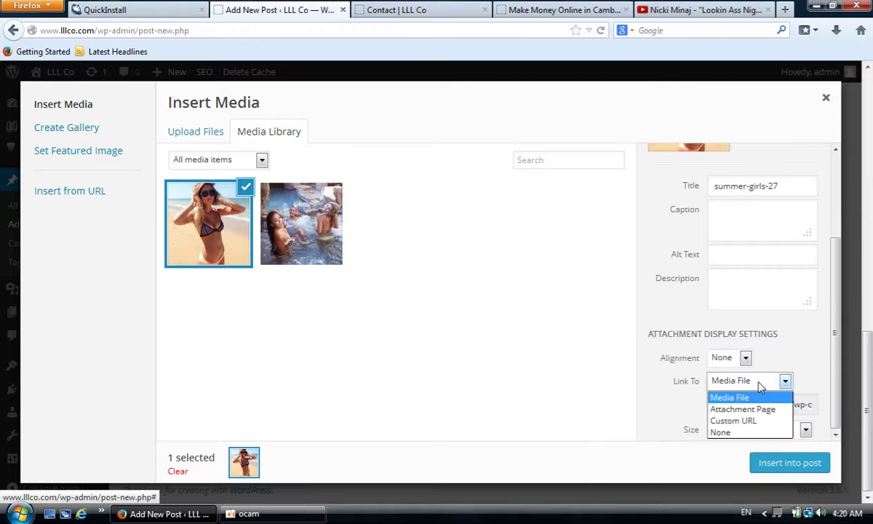
{"action": "left_click", "coordinate": [750, 422]}
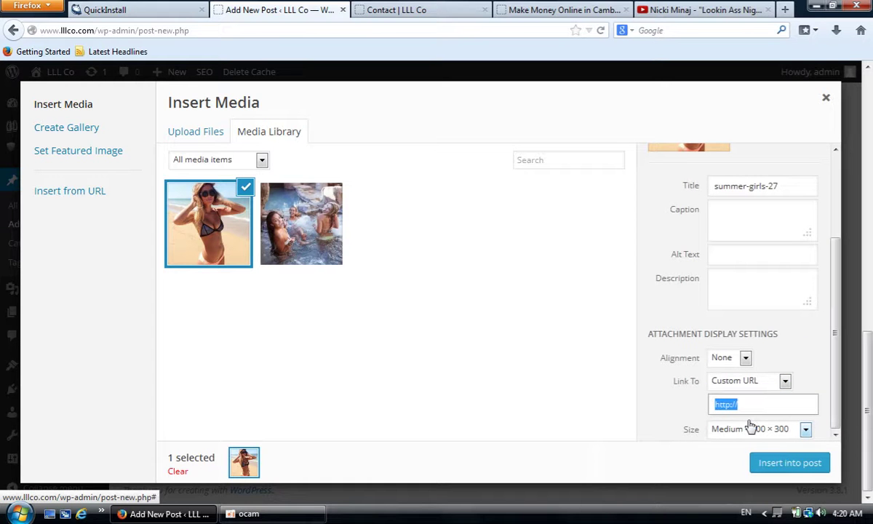
{"action": "left_click", "coordinate": [750, 403]}
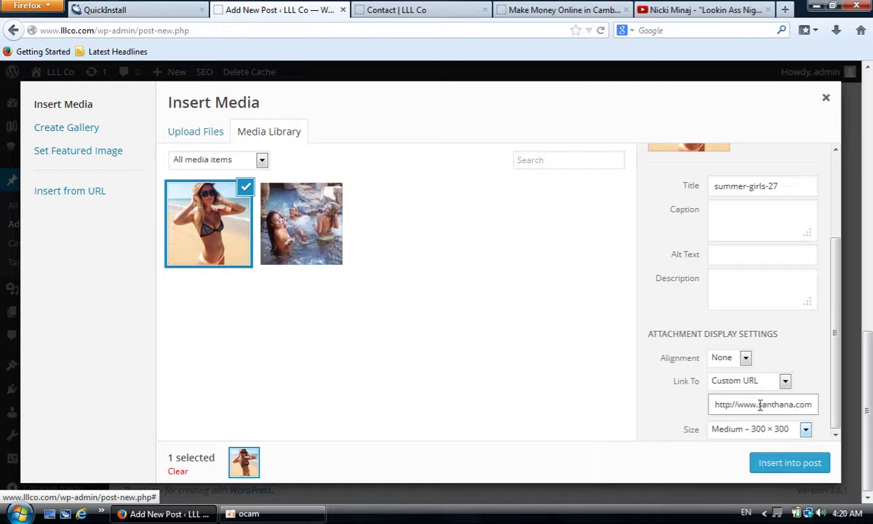
{"action": "left_click", "coordinate": [785, 470]}
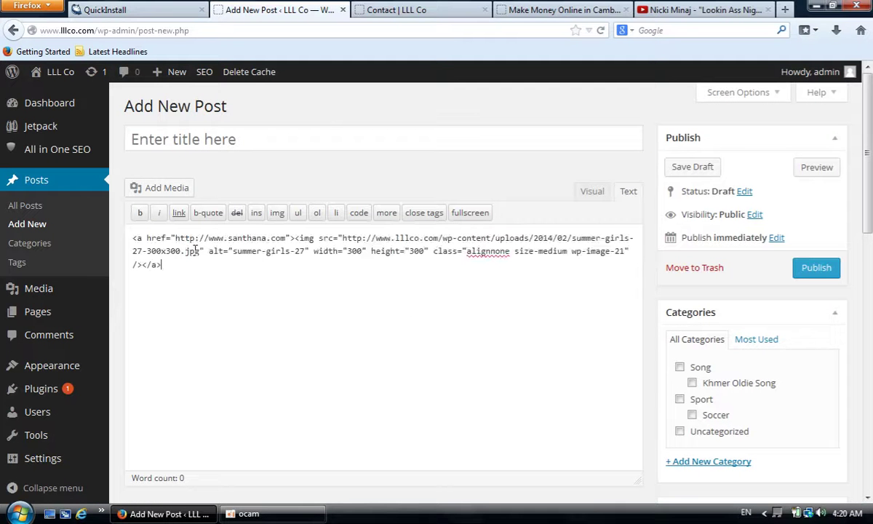
- Copy the post's entire image code and go to the widget settings, leaving the new post unsaved
{"action": "key", "text": "ctrl+a"}
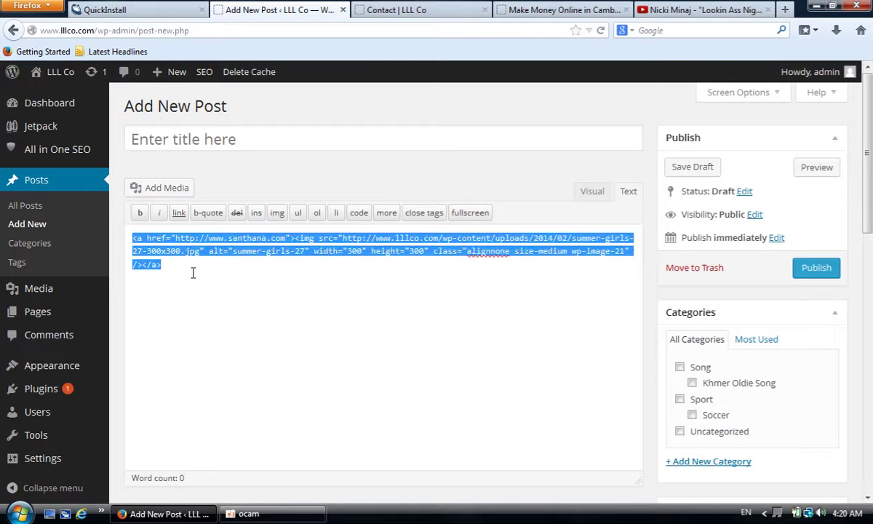
{"action": "mouse_move", "coordinate": [55, 362]}
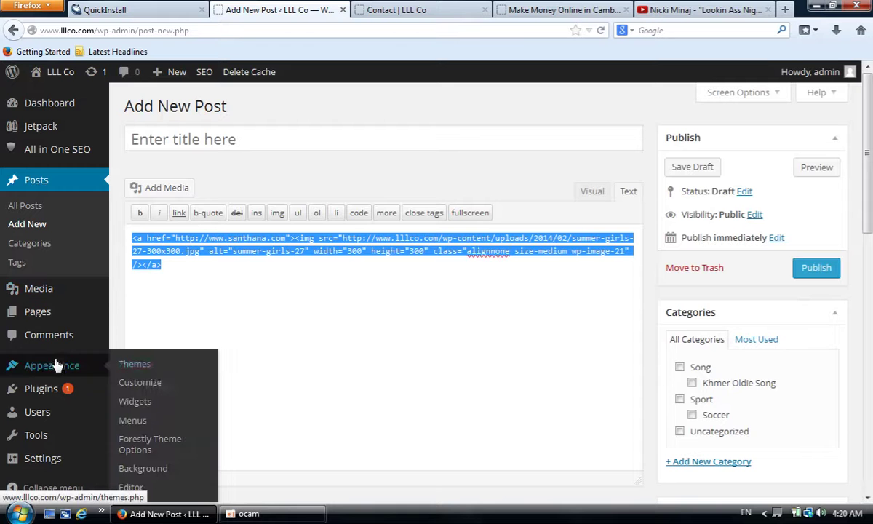
{"action": "left_click", "coordinate": [151, 402]}
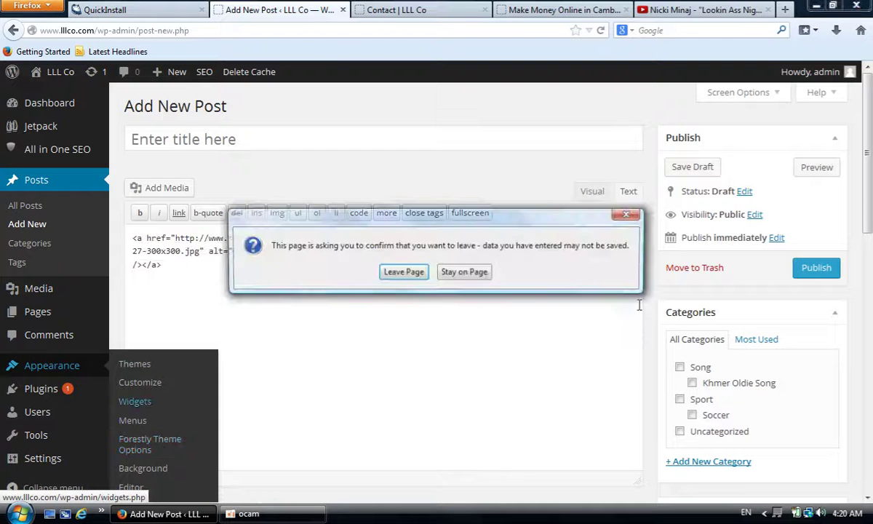
{"action": "left_click", "coordinate": [425, 278]}
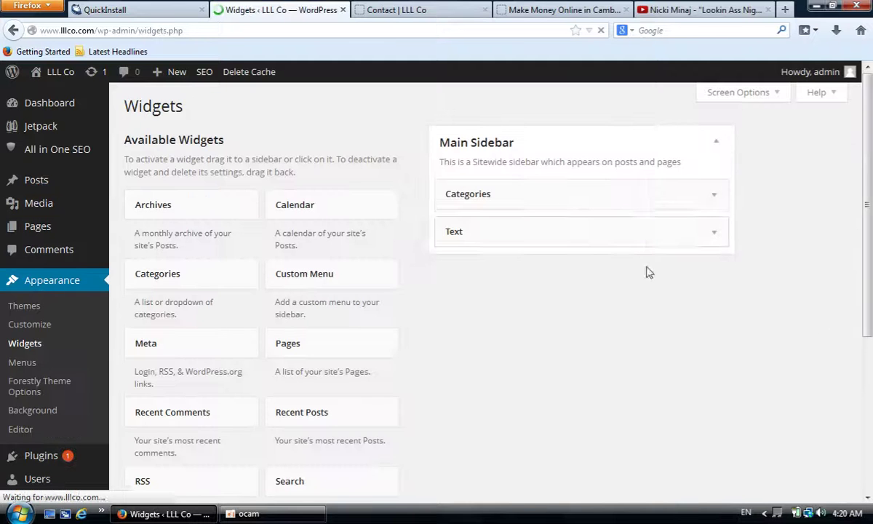
- Paste the copied image code above the video code in the Main Sidebar's Text widget, separated by blank lines, and save the widget
{"action": "left_click", "coordinate": [713, 234]}
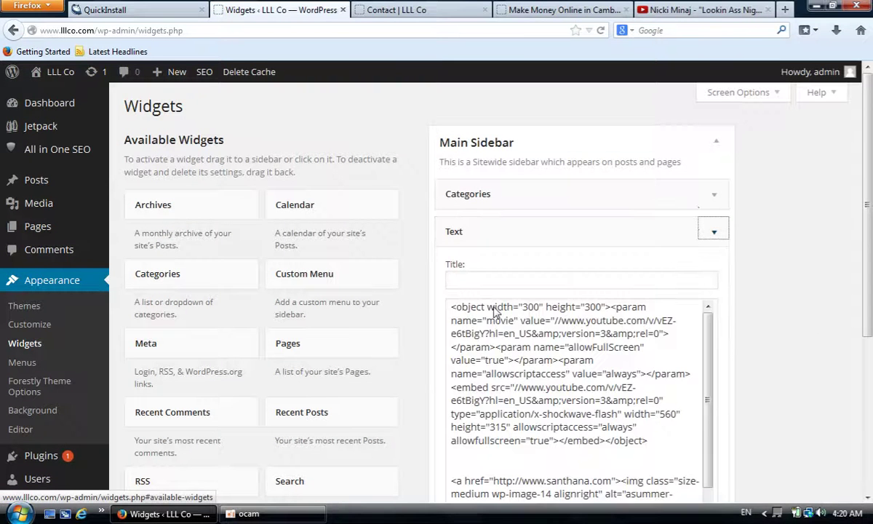
{"action": "left_click", "coordinate": [448, 304]}
{"action": "key", "text": "Return"}
{"action": "key", "text": "Return"}
{"action": "key", "text": "Return"}
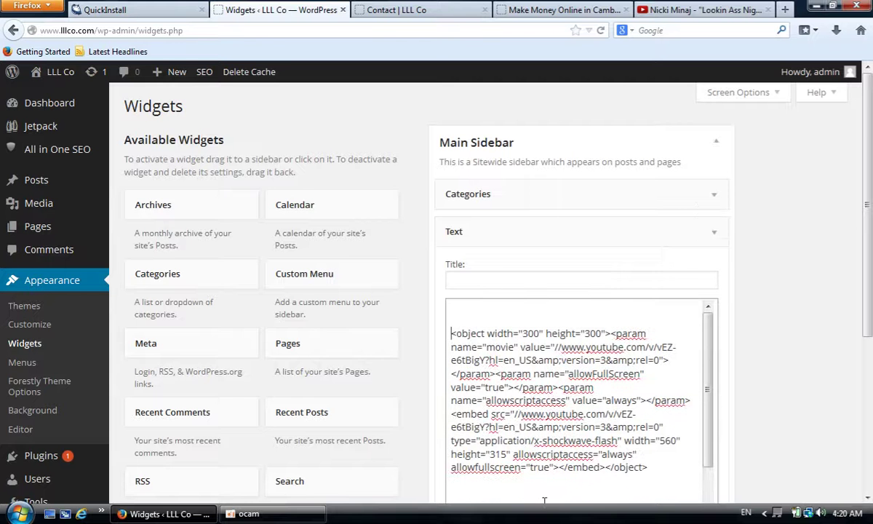
{"action": "key", "text": "Up"}
{"action": "key", "text": "Up"}
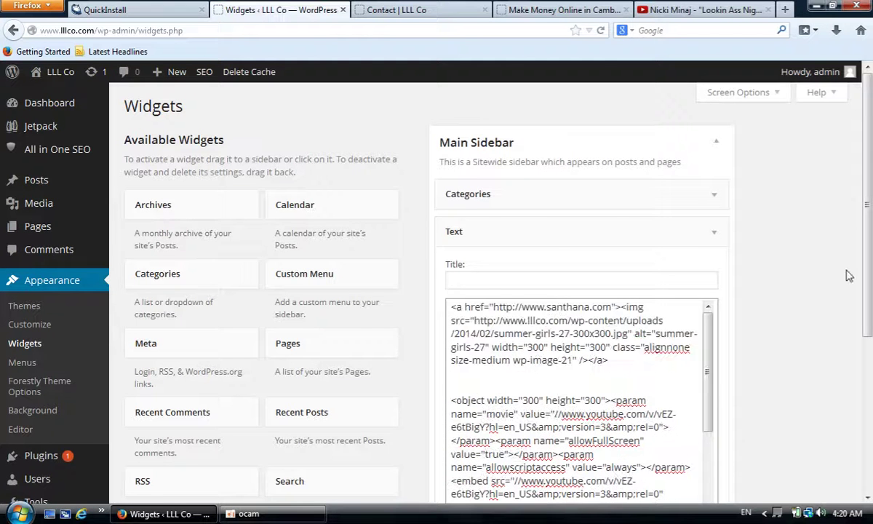
{"action": "scroll", "coordinate": [849, 276], "scroll_direction": "down", "scroll_amount": 5}
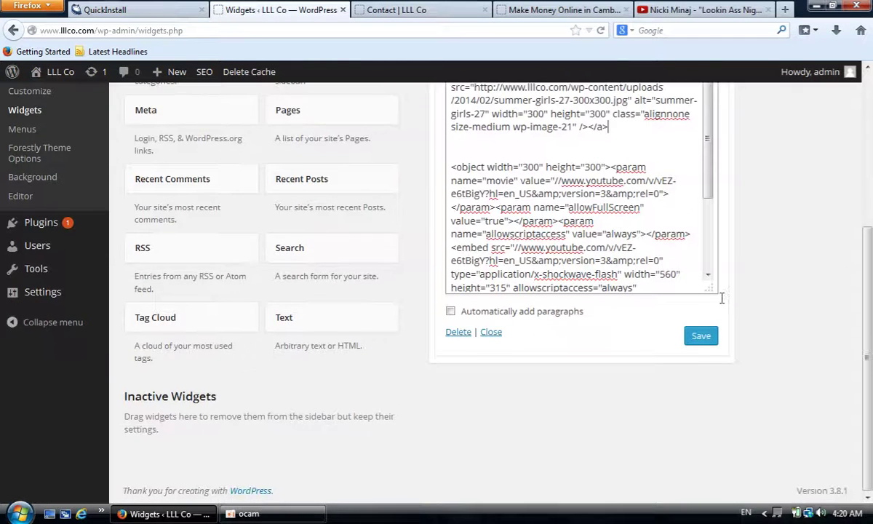
{"action": "left_click", "coordinate": [695, 339]}
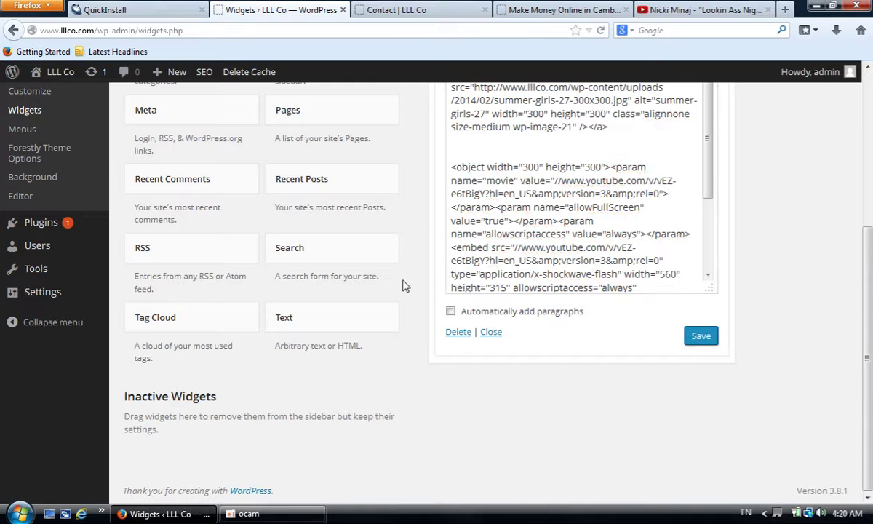
- View the LLL Co home page to check the linked image above the sidebar video
{"action": "scroll", "coordinate": [379, 286], "scroll_direction": "up", "scroll_amount": 5}
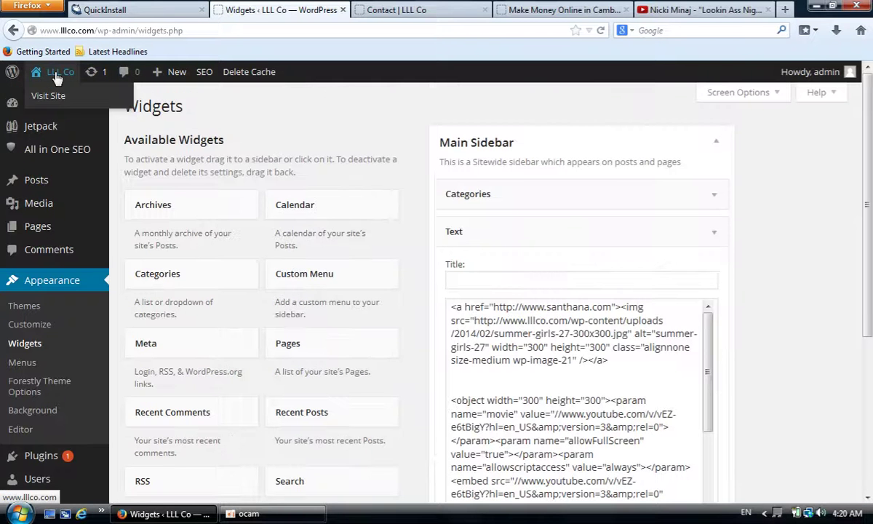
{"action": "left_click", "coordinate": [293, 82]}
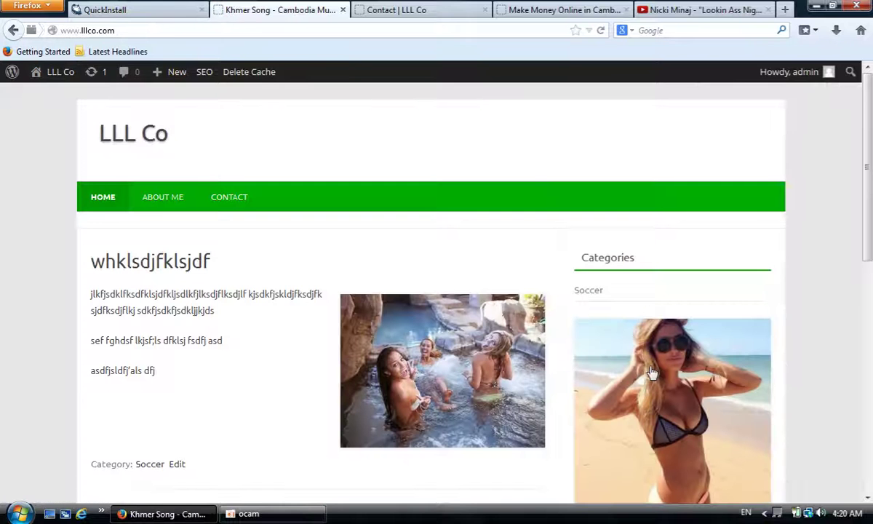
{"action": "scroll", "coordinate": [760, 283], "scroll_direction": "down", "scroll_amount": 5}
{"action": "scroll", "coordinate": [711, 217], "scroll_direction": "down", "scroll_amount": 1}
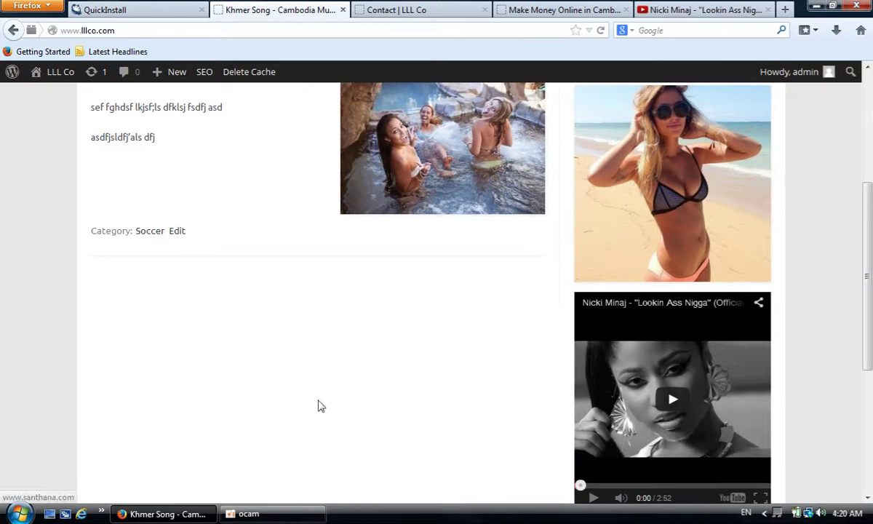
{"action": "scroll", "coordinate": [284, 306], "scroll_direction": "up", "scroll_amount": 5}
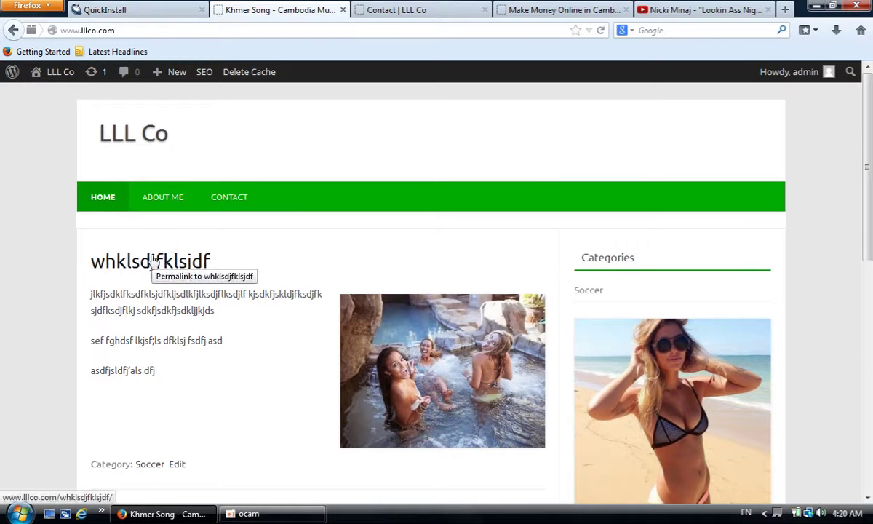